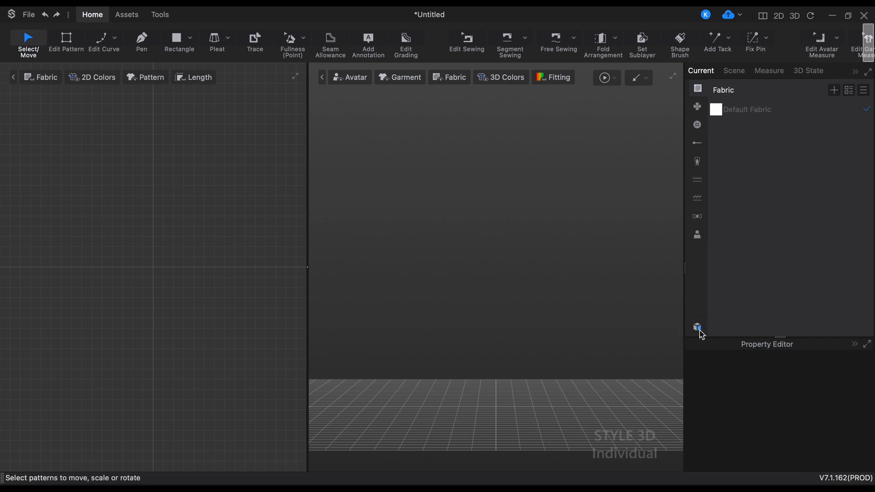
Load the Female.savt avatar from the Resource Library's female avatars using the Open load type
{"action": "left_click", "coordinate": [698, 329]}
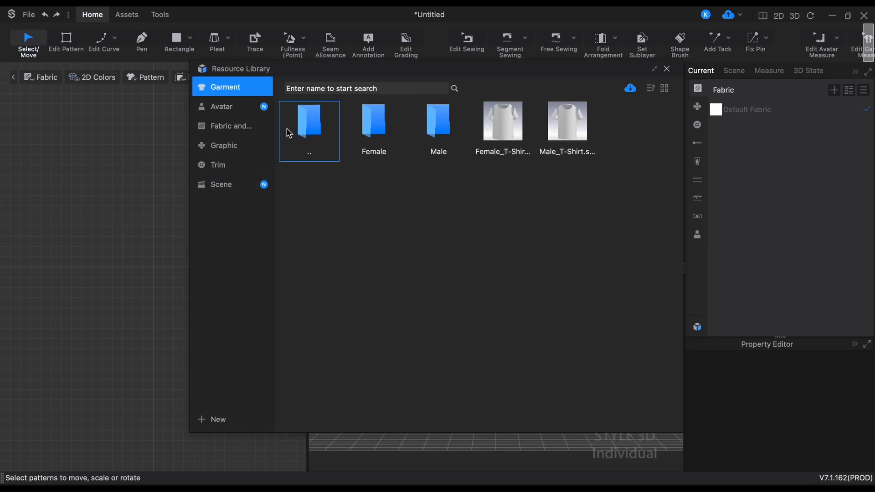
{"action": "left_click", "coordinate": [239, 112]}
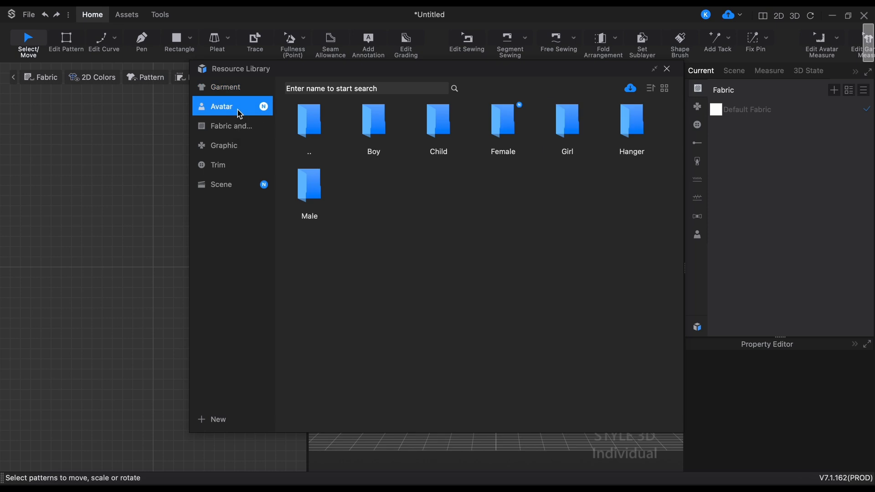
{"action": "double_click", "coordinate": [511, 138]}
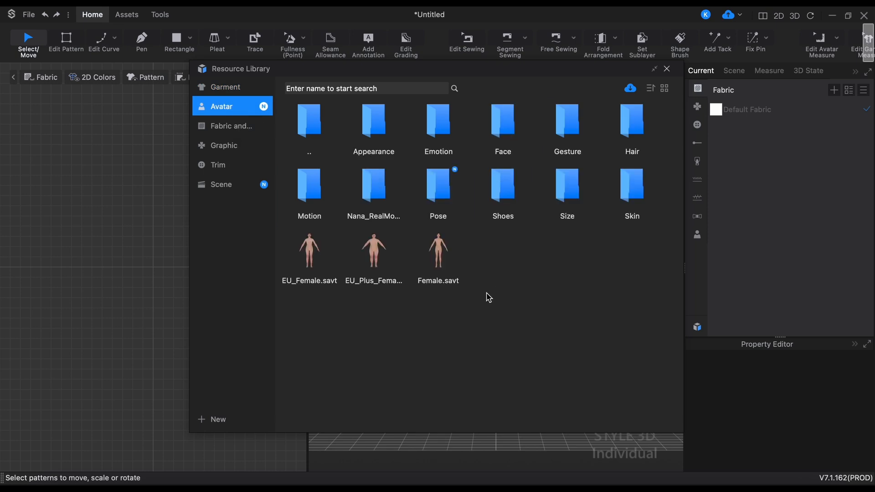
{"action": "mouse_move", "coordinate": [447, 268]}
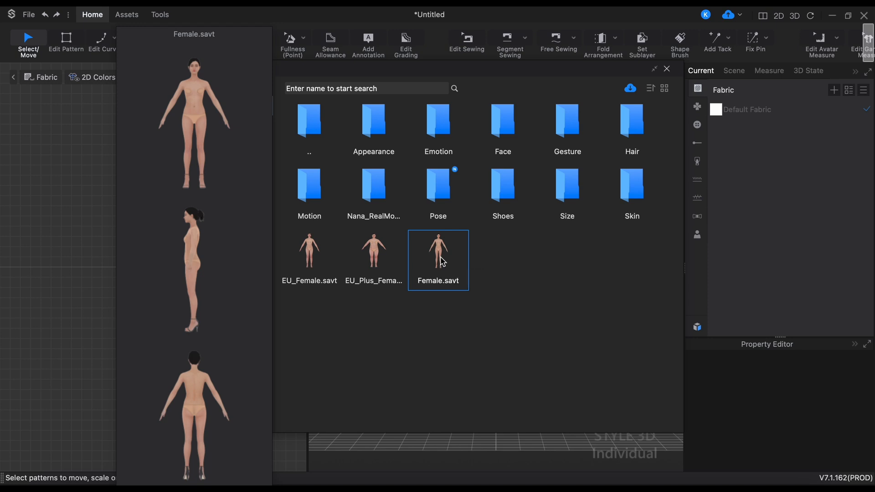
{"action": "double_click", "coordinate": [442, 260]}
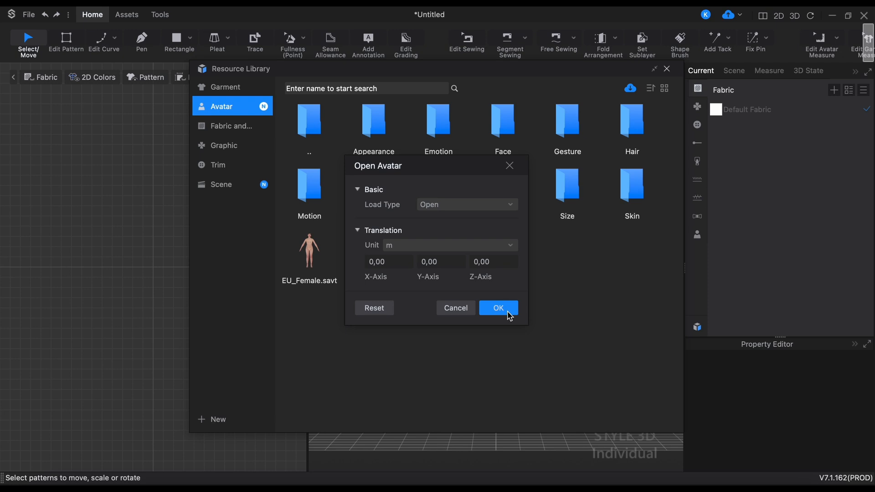
{"action": "left_click", "coordinate": [501, 312]}
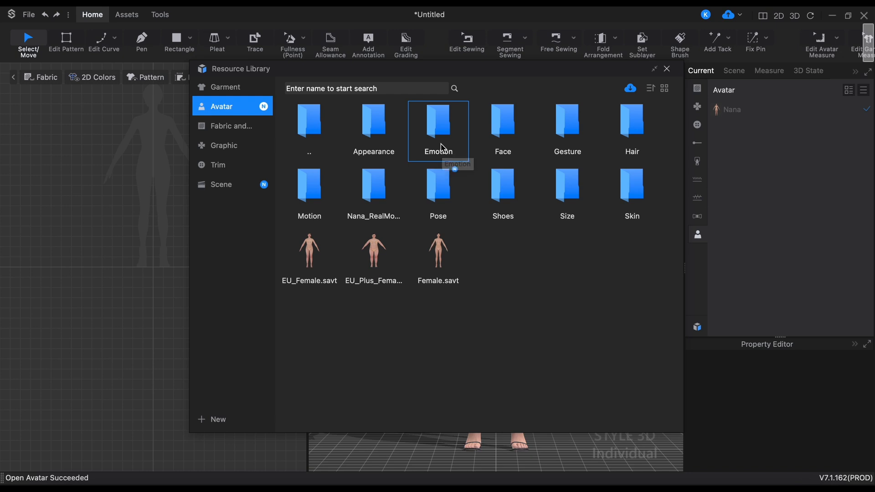
Choose the Happy.semo expression from the female avatar's Emotion assets and return to the parent folder
{"action": "double_click", "coordinate": [442, 148]}
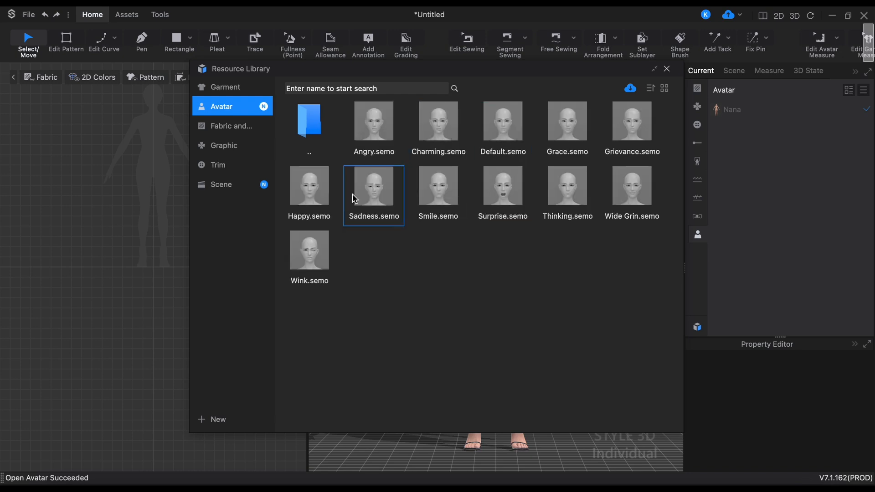
{"action": "mouse_move", "coordinate": [318, 196]}
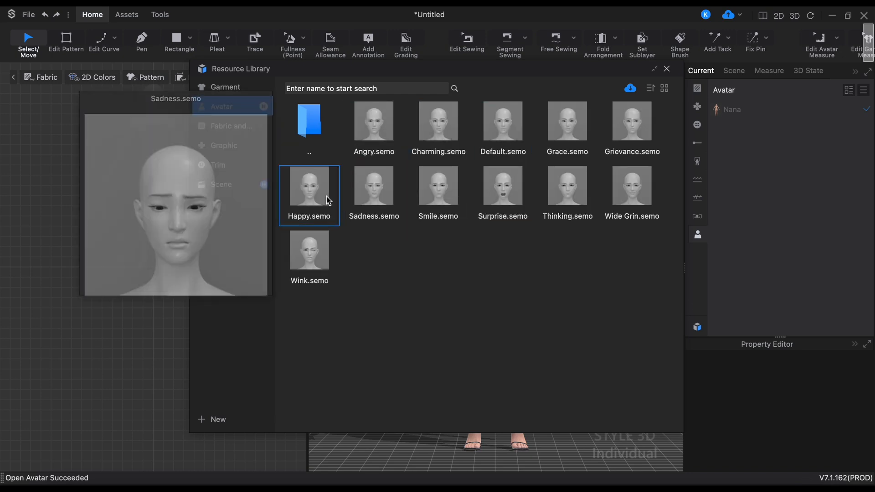
{"action": "double_click", "coordinate": [309, 125]}
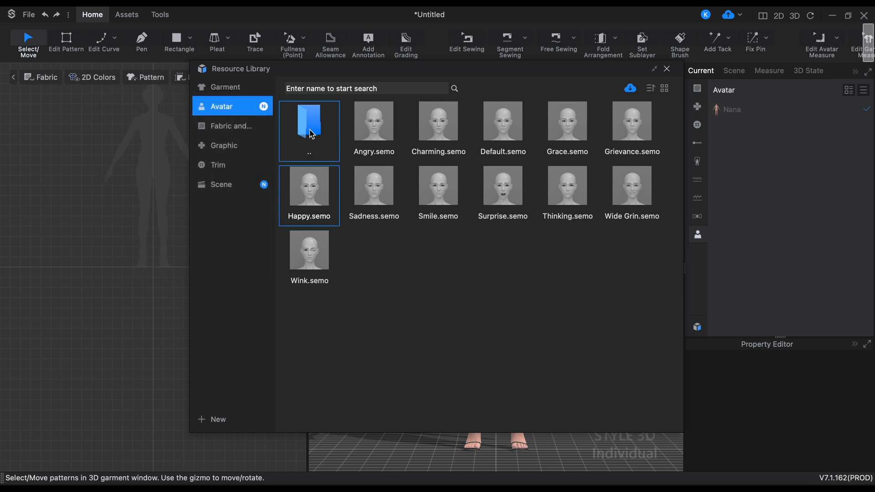
Apply the Elegant01.spos gesture to the avatar's right hand only
{"action": "double_click", "coordinate": [560, 142]}
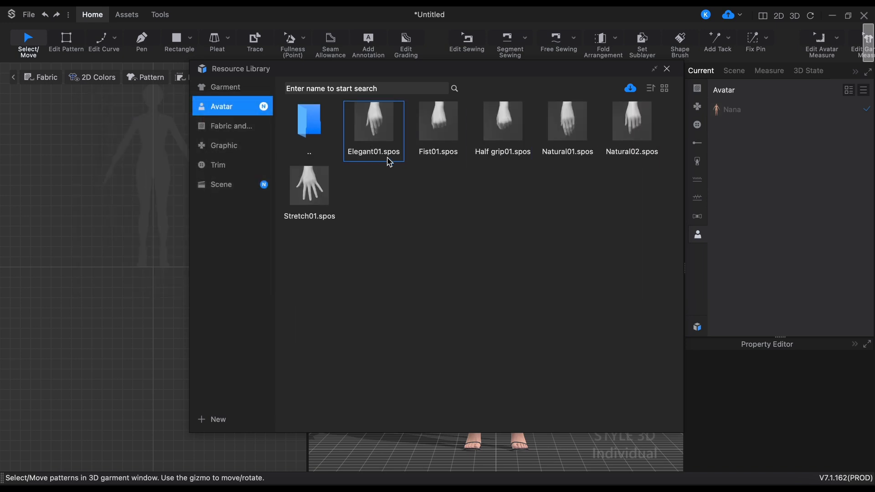
{"action": "mouse_move", "coordinate": [338, 202]}
{"action": "double_click", "coordinate": [384, 127]}
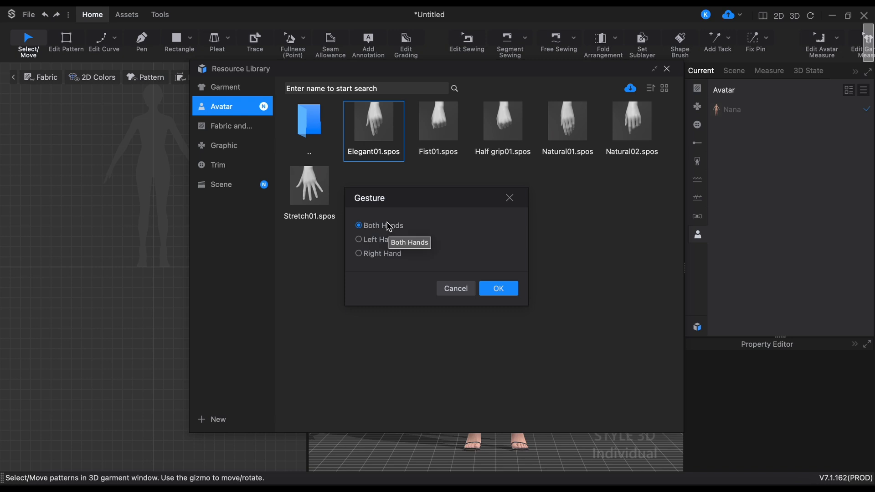
{"action": "left_click", "coordinate": [390, 240]}
{"action": "left_click", "coordinate": [392, 256]}
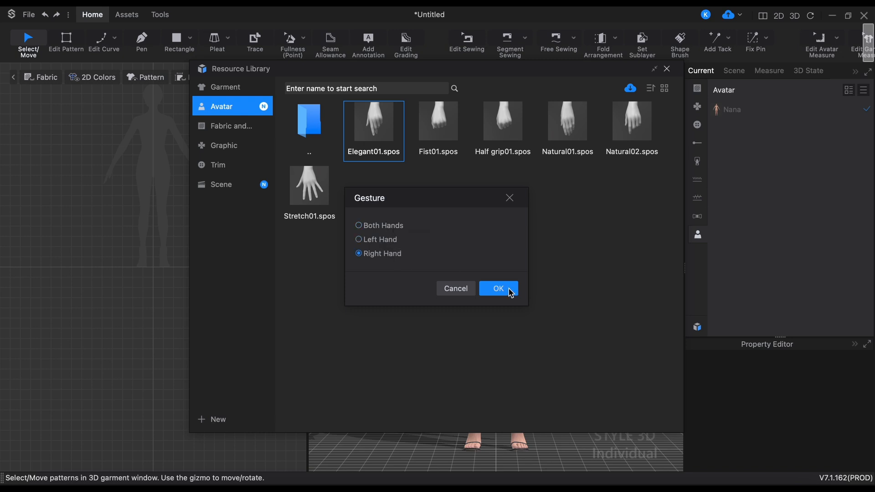
{"action": "left_click", "coordinate": [501, 290]}
Put the High_Heel01 shoes from the female Shoes assets on the avatar
{"action": "left_click", "coordinate": [224, 111]}
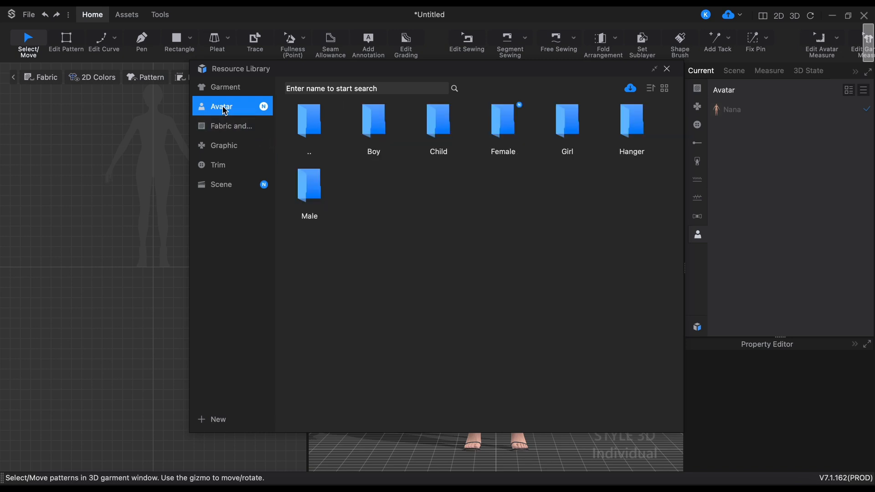
{"action": "double_click", "coordinate": [517, 126]}
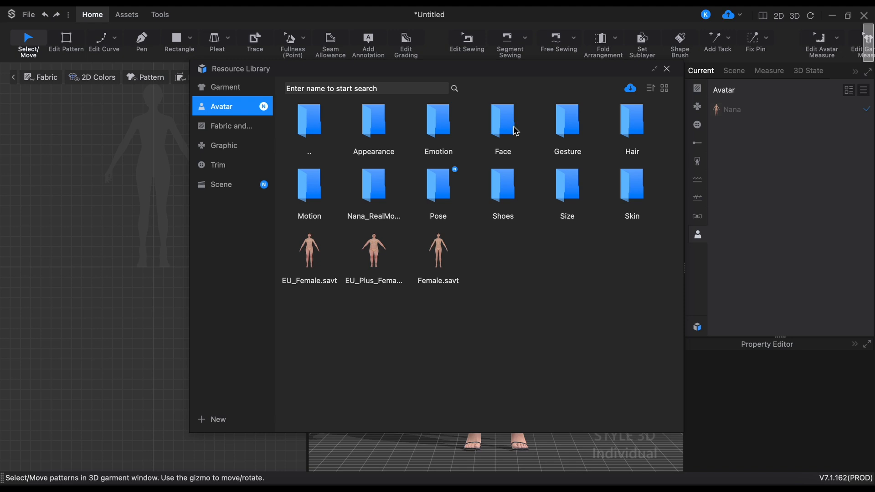
{"action": "double_click", "coordinate": [505, 190]}
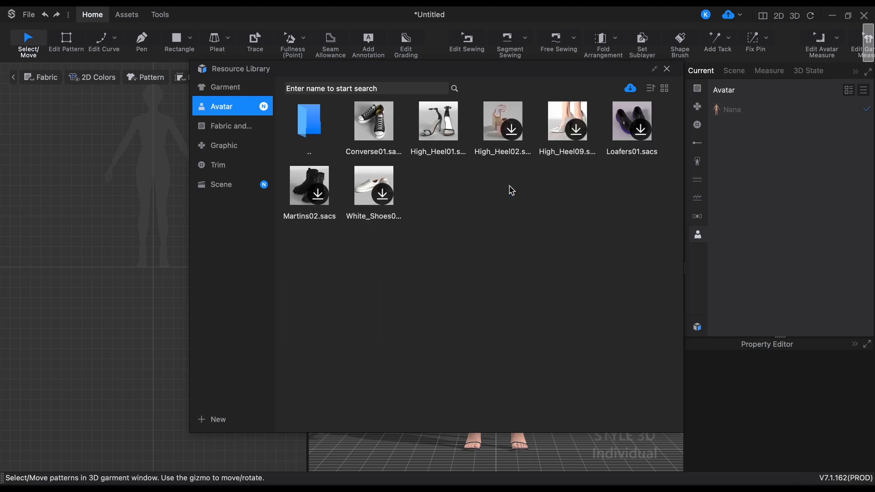
{"action": "mouse_move", "coordinate": [439, 129]}
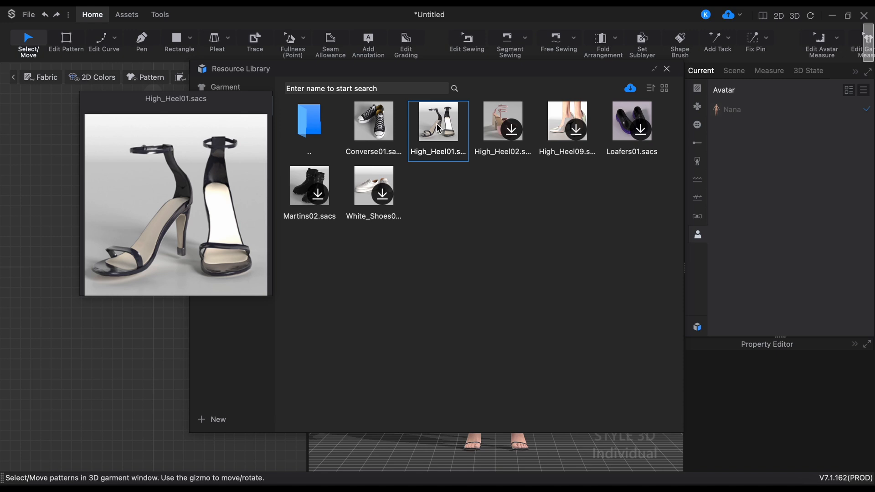
{"action": "double_click", "coordinate": [437, 129]}
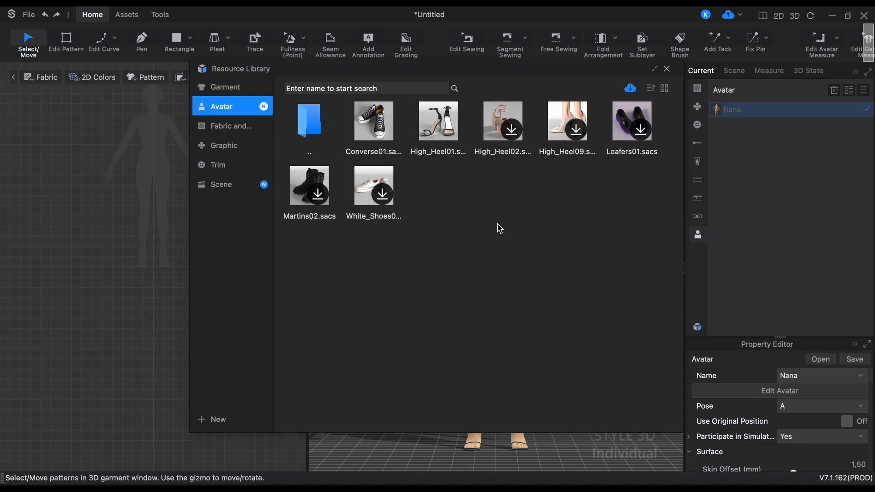
Browse the marketplace downloads filtered by the Avatar Accessory category, and leave without downloading anything
{"action": "left_click", "coordinate": [631, 93]}
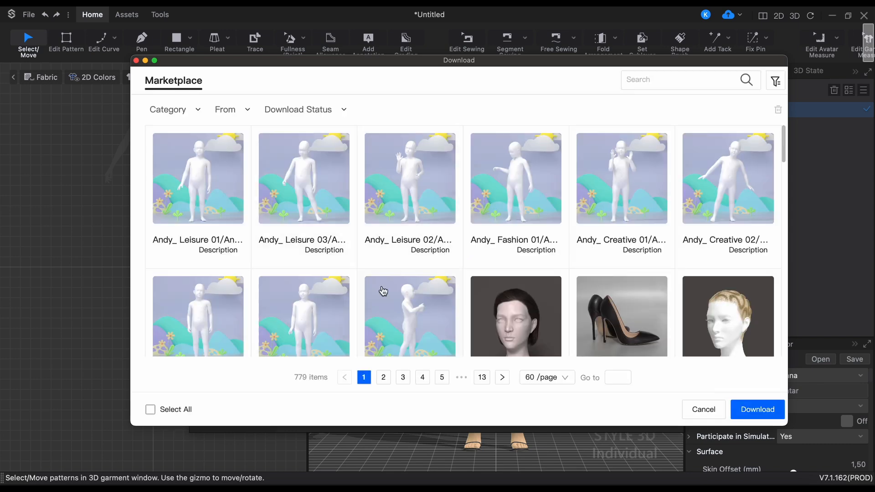
{"action": "left_click", "coordinate": [180, 110]}
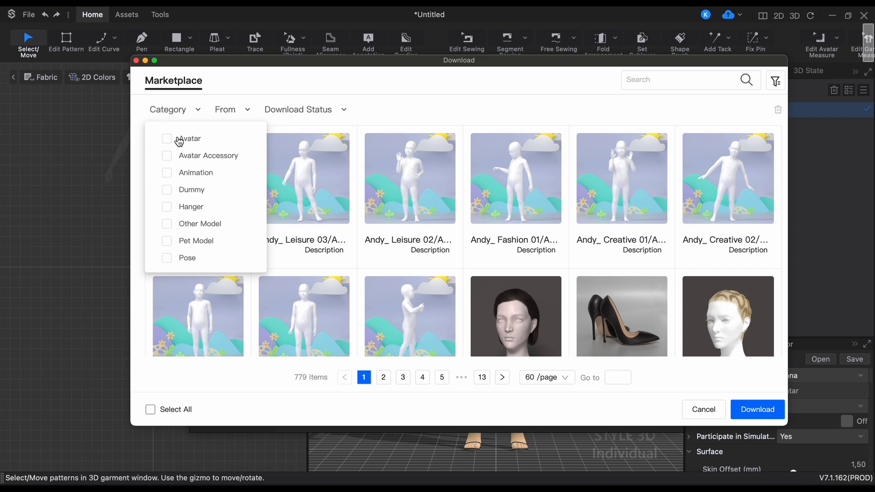
{"action": "left_click", "coordinate": [167, 156]}
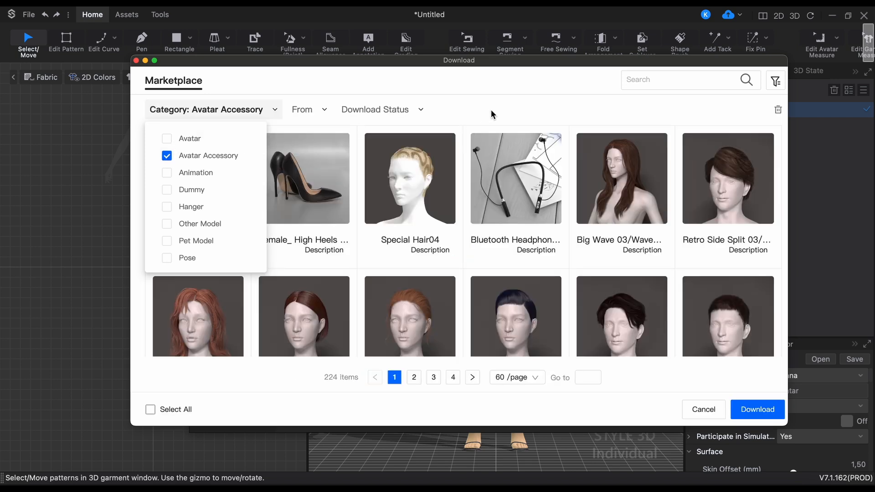
{"action": "left_click", "coordinate": [529, 110]}
{"action": "scroll", "coordinate": [510, 234], "scroll_direction": "down", "scroll_amount": 3}
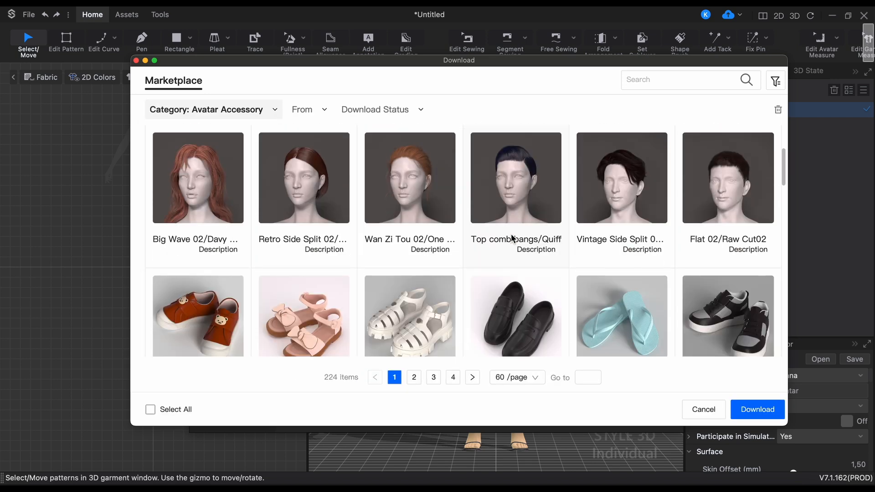
{"action": "scroll", "coordinate": [513, 239], "scroll_direction": "down", "scroll_amount": 15}
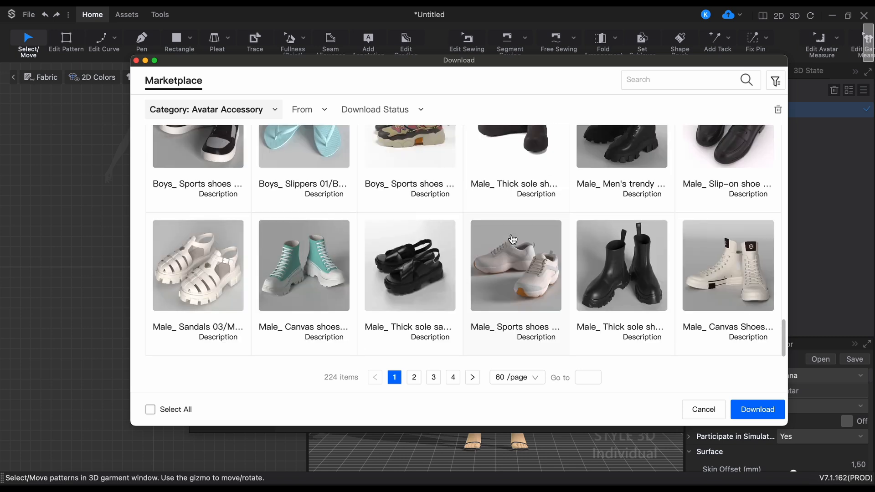
{"action": "scroll", "coordinate": [513, 239], "scroll_direction": "down", "scroll_amount": 2}
{"action": "scroll", "coordinate": [513, 238], "scroll_direction": "up", "scroll_amount": 15}
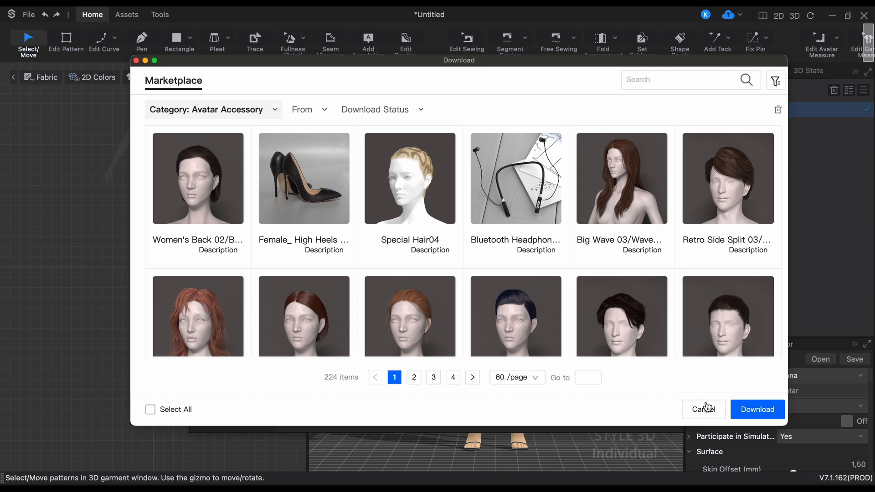
{"action": "left_click", "coordinate": [705, 408]}
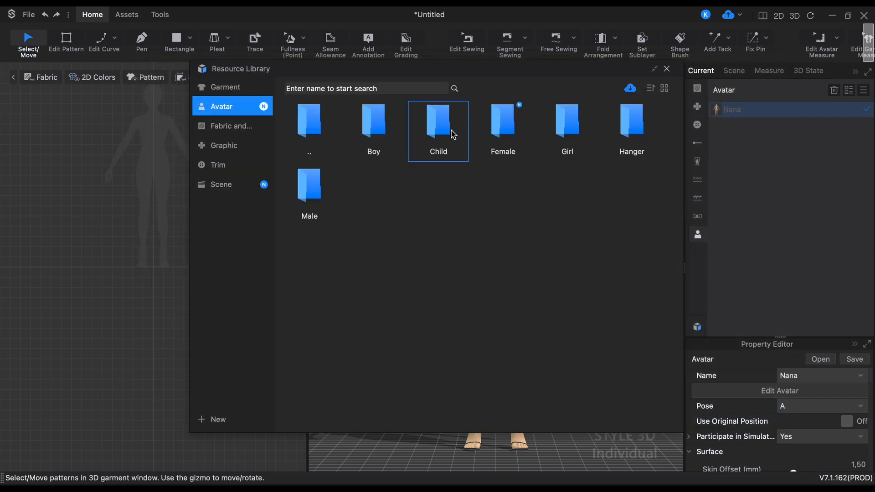
Preview the One Bun.sacs hairstyle among the female Hair assets, close the Resource Library and deselect the avatar
{"action": "double_click", "coordinate": [494, 137]}
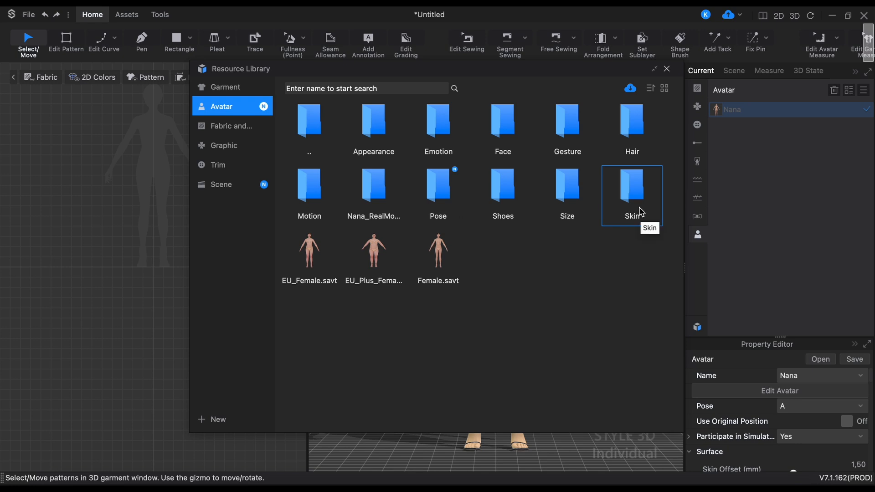
{"action": "double_click", "coordinate": [634, 119]}
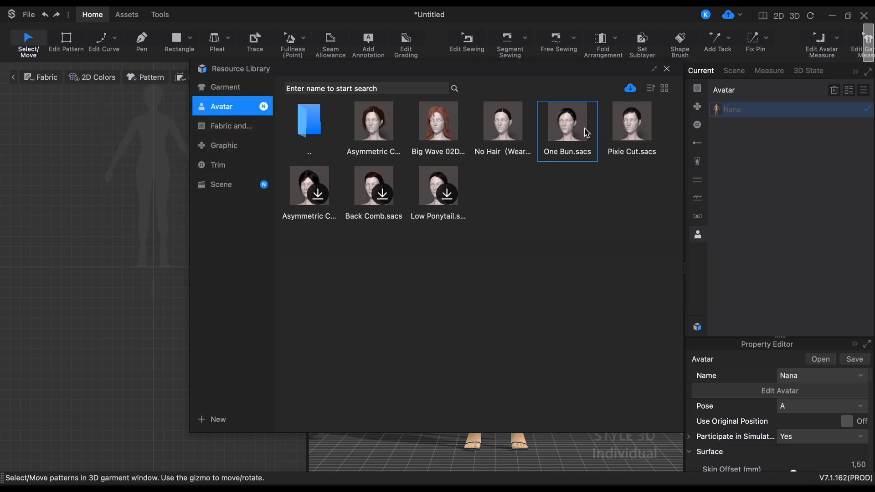
{"action": "mouse_move", "coordinate": [576, 133]}
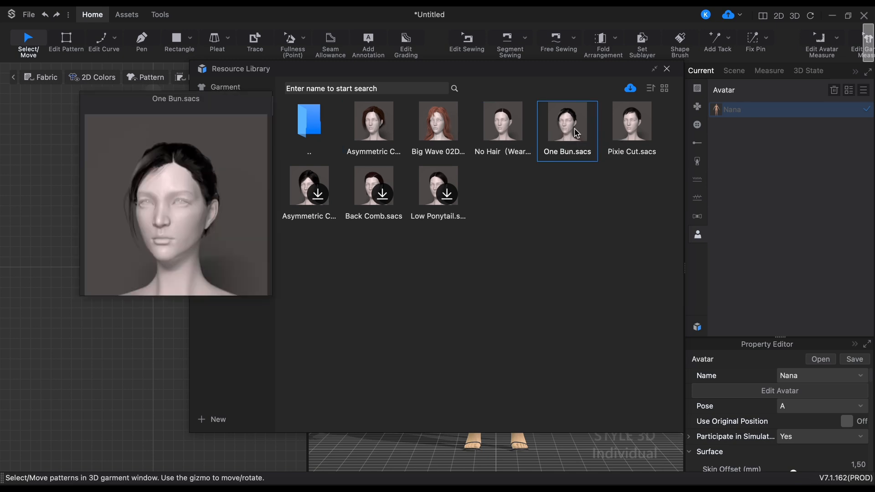
{"action": "left_click", "coordinate": [667, 68]}
{"action": "left_click", "coordinate": [404, 407]}
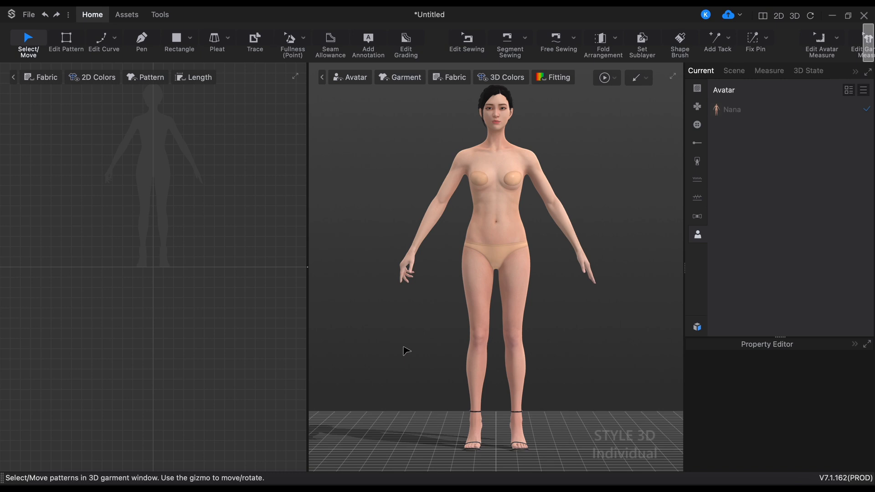
Inspect the dressed-up avatar in the 3D view from the front and side, zooming, rotating and panning around it
{"action": "scroll", "coordinate": [418, 341], "scroll_direction": "down", "scroll_amount": 3}
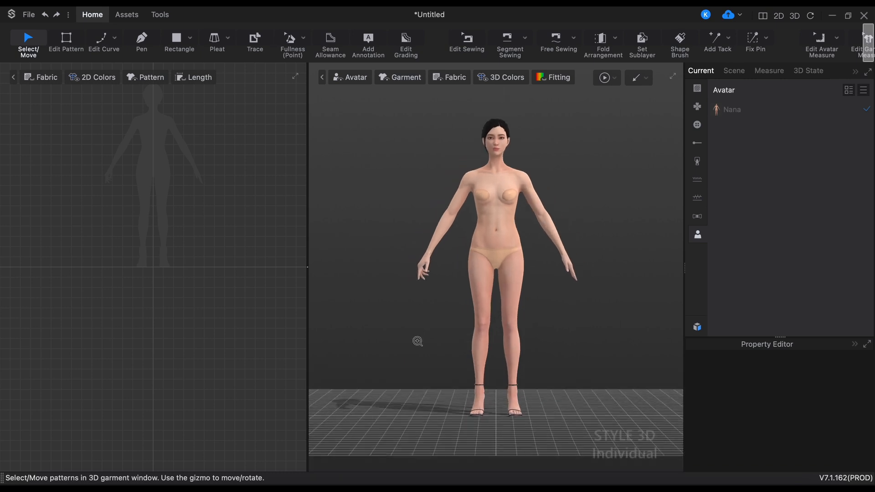
{"action": "scroll", "coordinate": [418, 341], "scroll_direction": "down", "scroll_amount": 3}
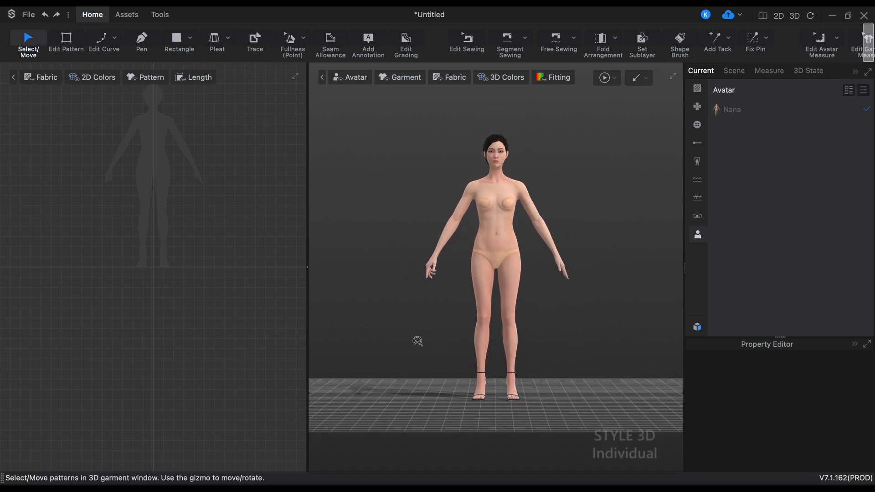
{"action": "scroll", "coordinate": [418, 340], "scroll_direction": "up", "scroll_amount": 2}
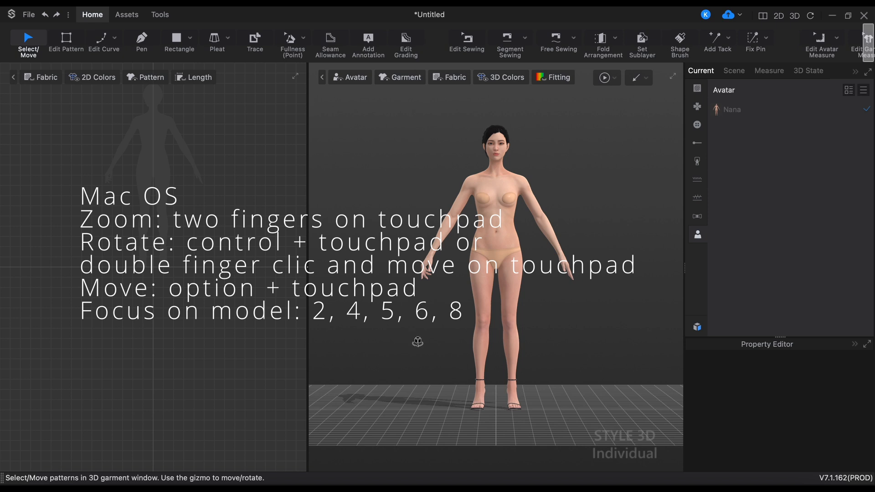
{"action": "right_click_drag", "start_coordinate": [417, 341], "coordinate": [537, 338]}
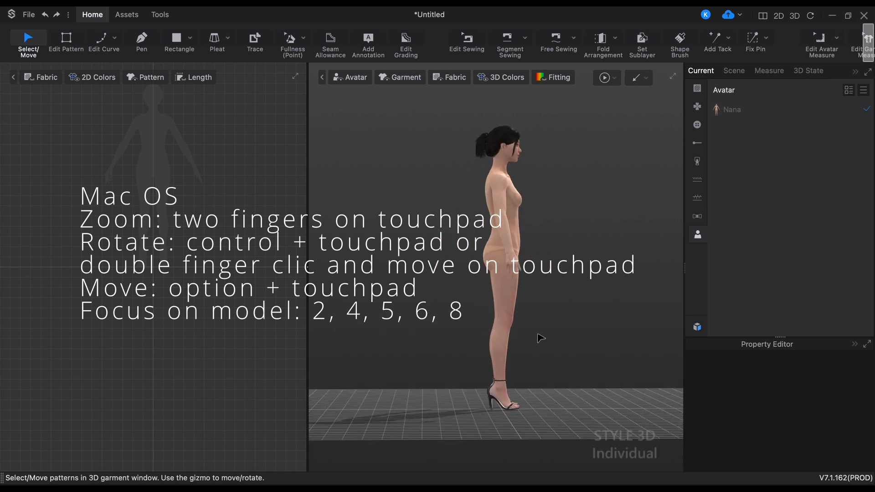
{"action": "right_click_drag", "start_coordinate": [476, 334], "coordinate": [412, 344]}
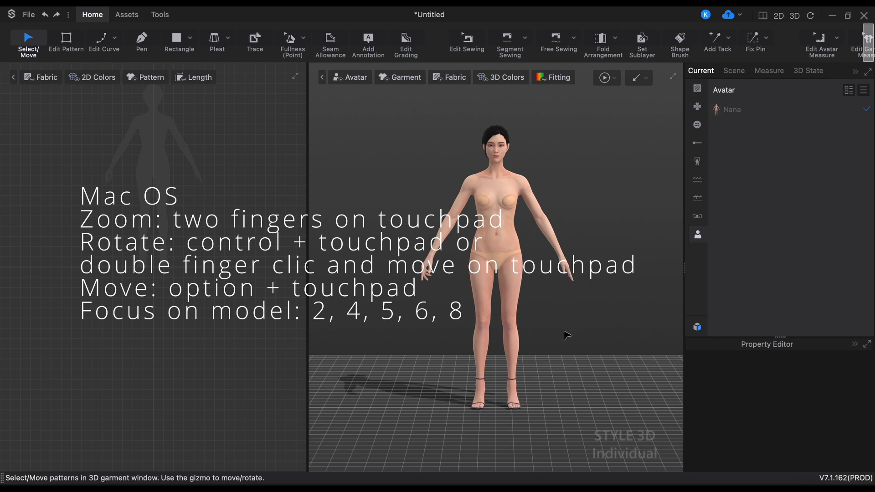
{"action": "left_click_drag", "start_coordinate": [593, 337], "coordinate": [592, 357], "text": "alt"}
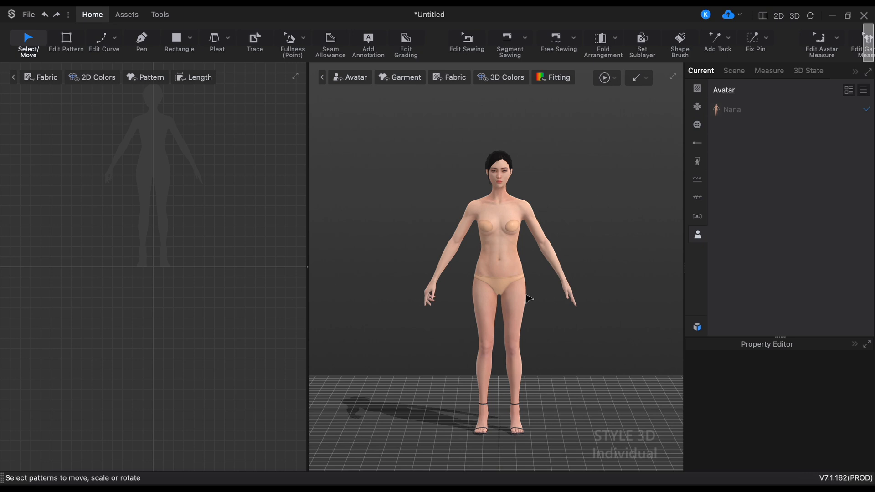
{"action": "right_click_drag", "start_coordinate": [431, 375], "coordinate": [321, 344]}
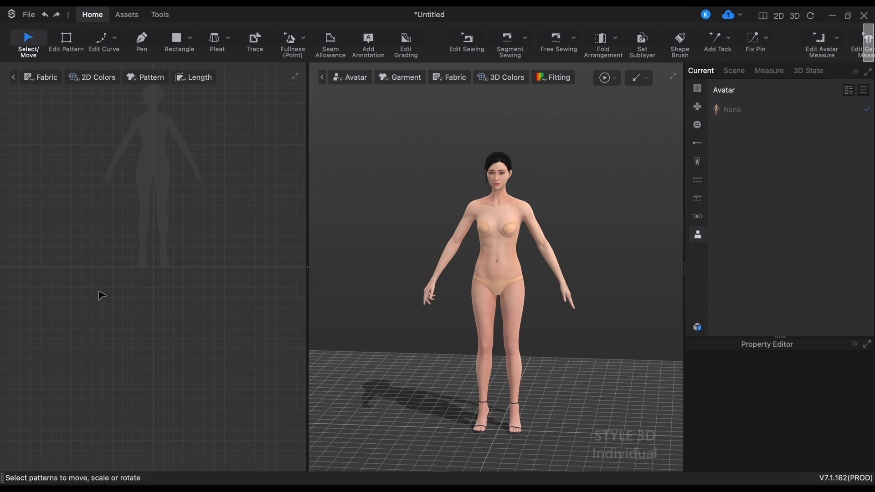
Pan and zoom around the avatar silhouette in the 2D pattern window
{"action": "right_click_drag", "start_coordinate": [211, 219], "coordinate": [211, 289]}
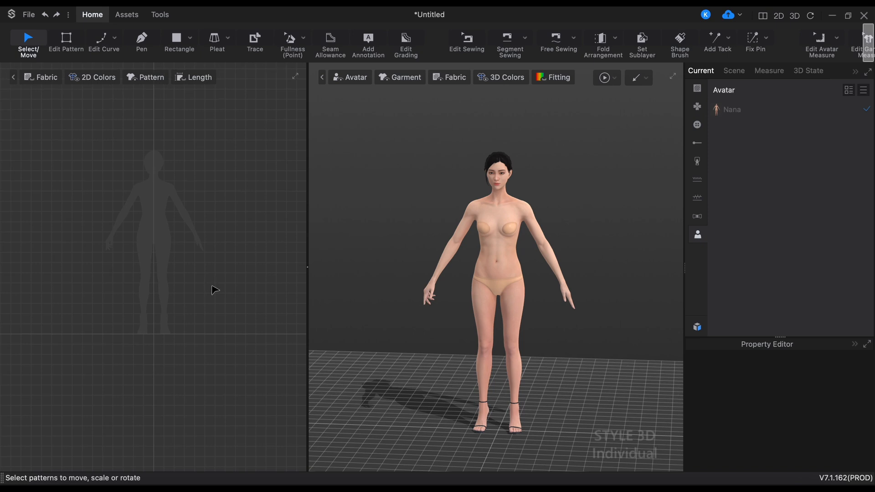
{"action": "scroll", "coordinate": [217, 291], "scroll_direction": "down", "scroll_amount": 3}
{"action": "scroll", "coordinate": [217, 291], "scroll_direction": "up", "scroll_amount": 3}
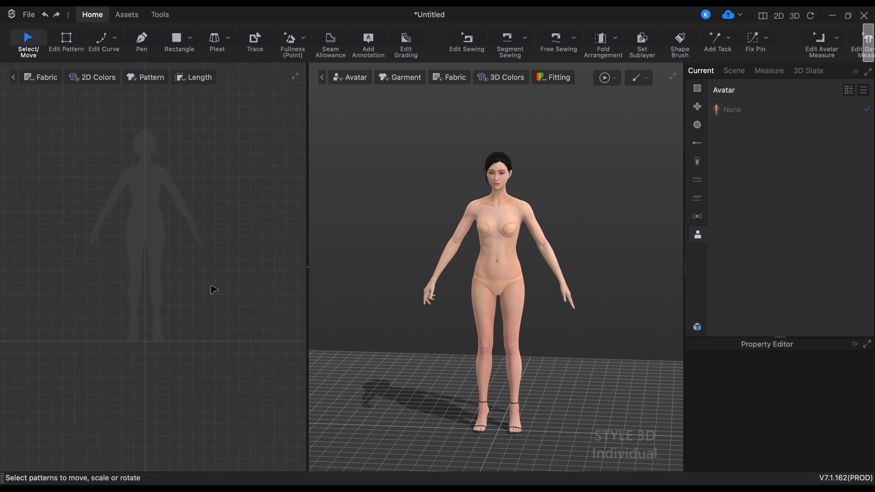
{"action": "right_click_drag", "start_coordinate": [195, 279], "coordinate": [209, 316]}
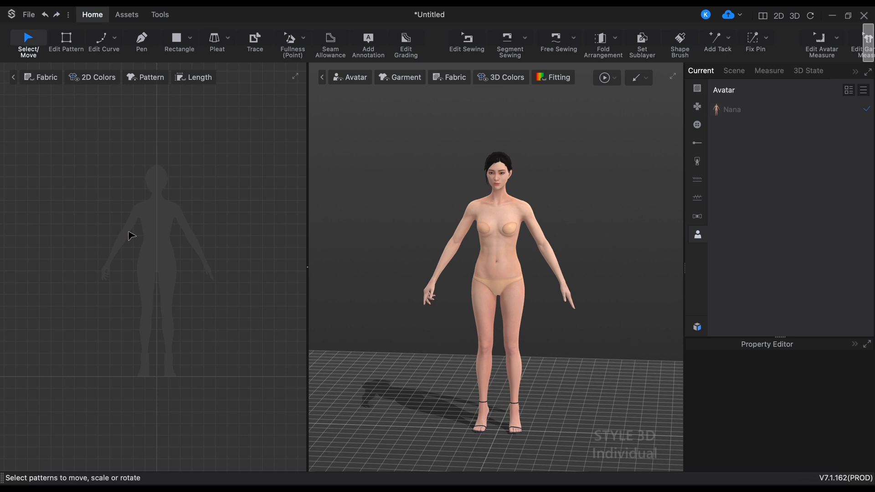
Look through the pattern tools, including the Edit Curve, Rectangle, Pleat and Fullness variants, without drawing anything
{"action": "left_click", "coordinate": [68, 44]}
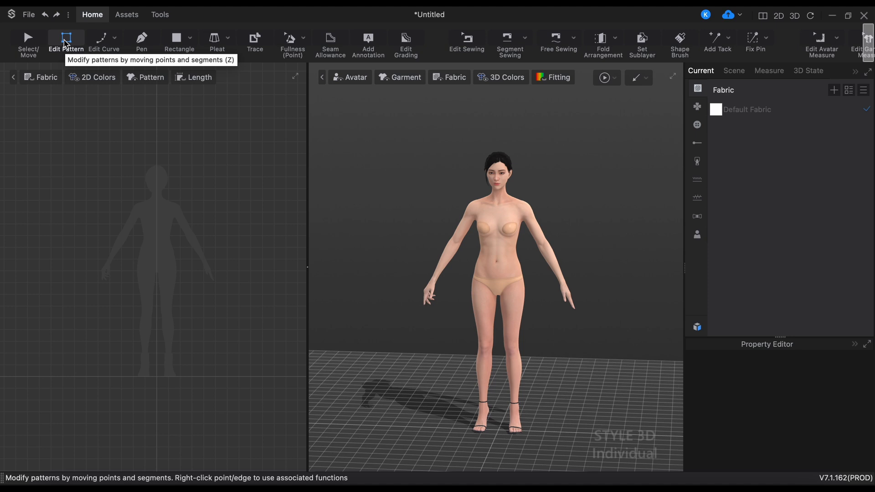
{"action": "left_click", "coordinate": [117, 41]}
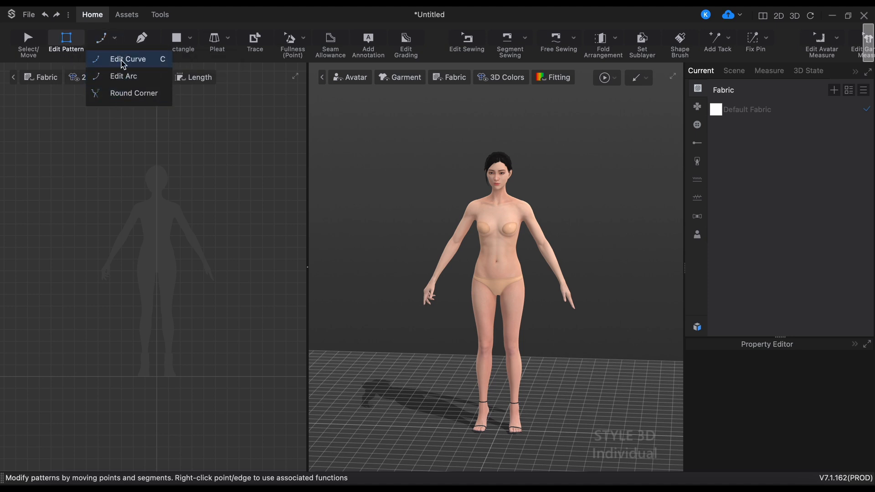
{"action": "left_click", "coordinate": [148, 40]}
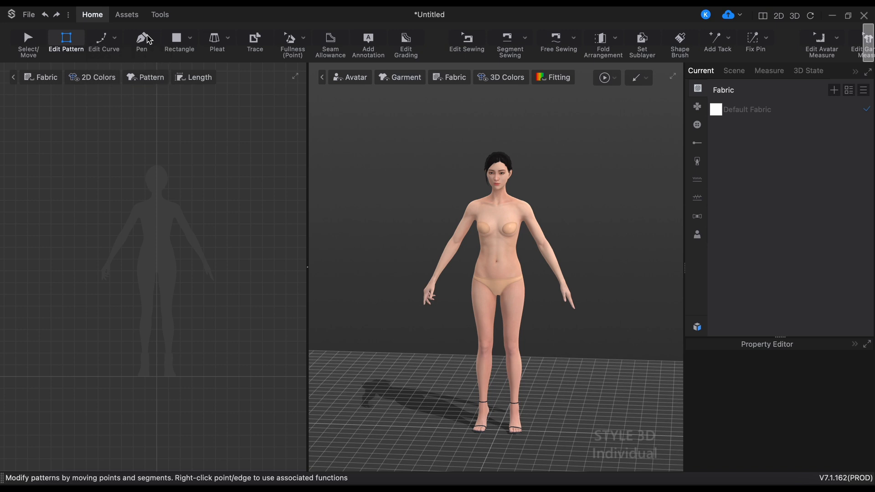
{"action": "left_click", "coordinate": [147, 39]}
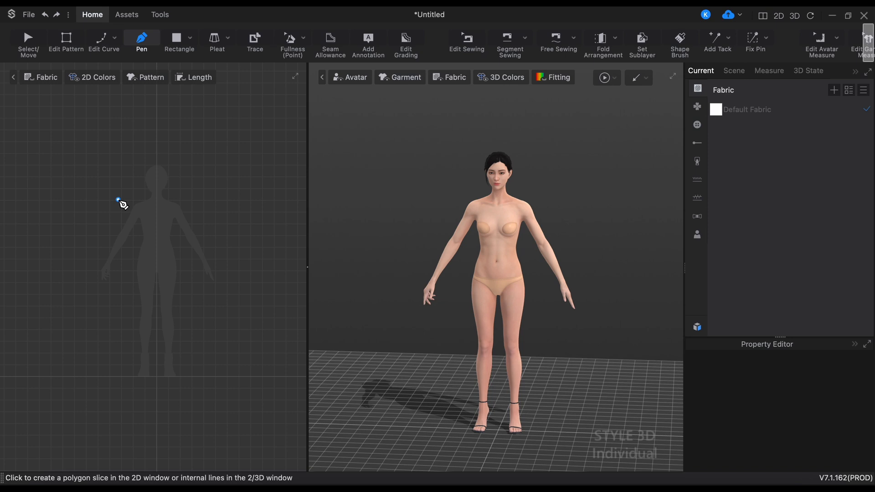
{"action": "left_click", "coordinate": [191, 39]}
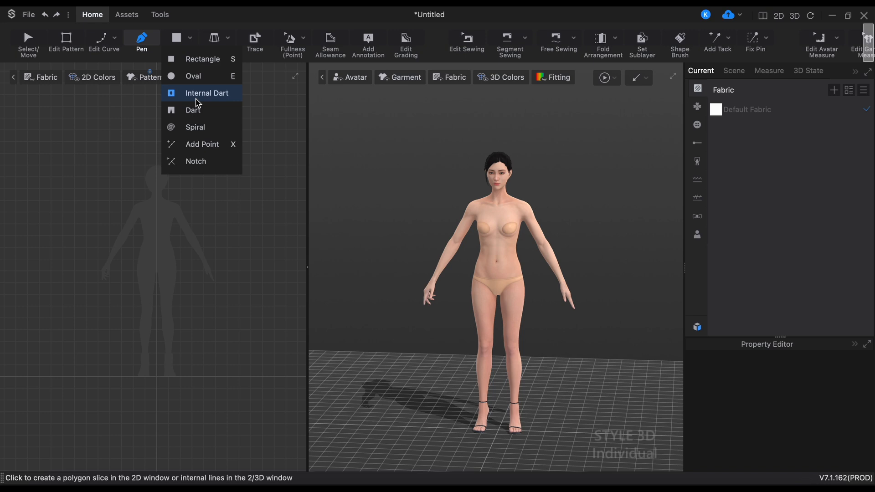
{"action": "left_click", "coordinate": [217, 40]}
{"action": "left_click", "coordinate": [229, 38]}
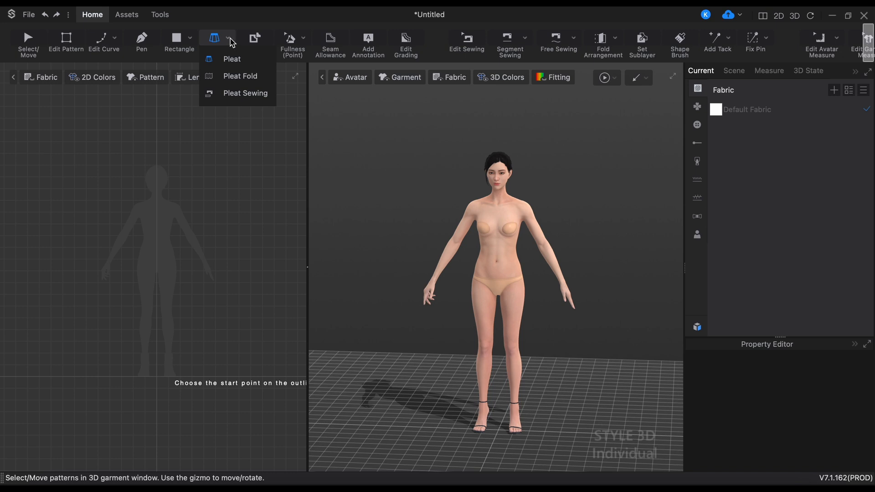
{"action": "left_click", "coordinate": [232, 43]}
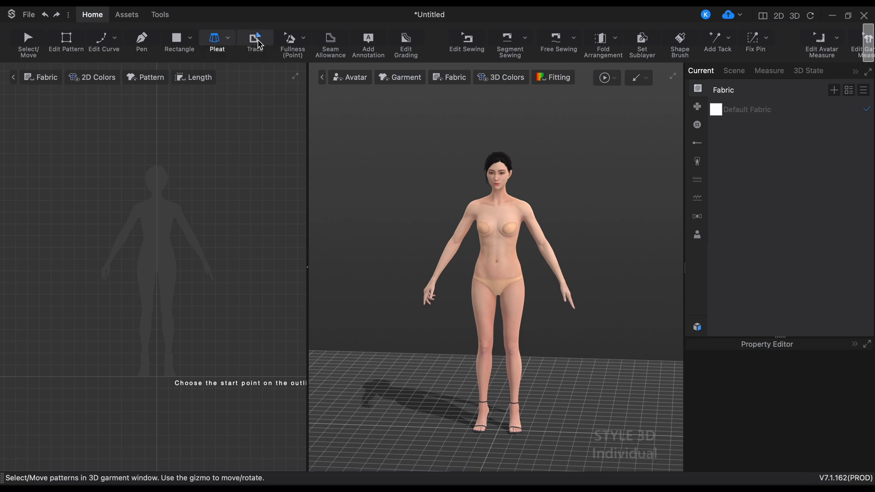
{"action": "left_click", "coordinate": [304, 43]}
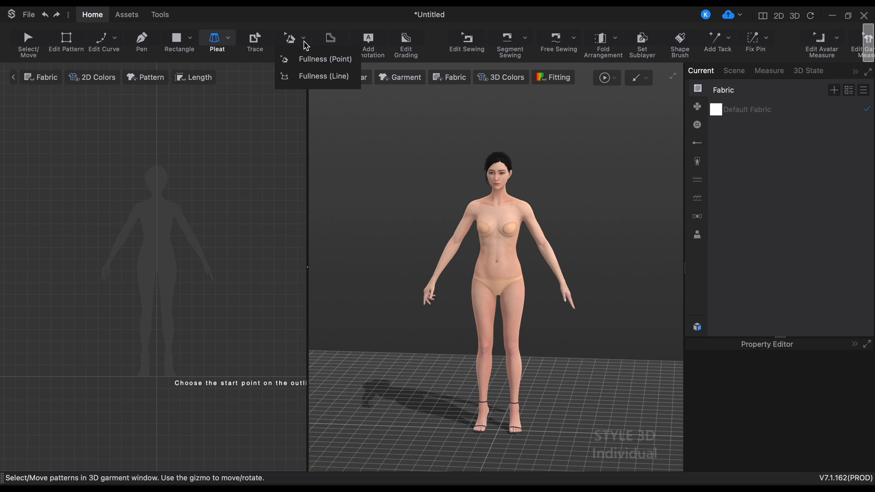
{"action": "left_click", "coordinate": [319, 60]}
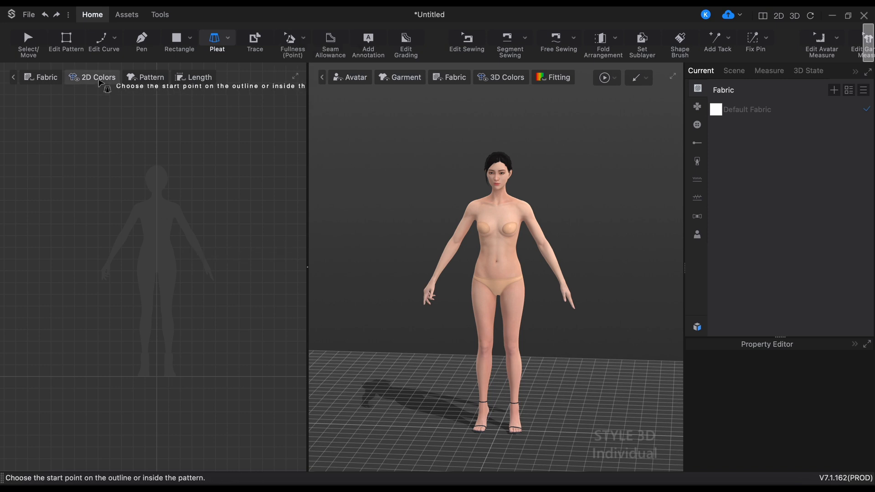
With the Pen tool, outline half a bodice from the centre neckline, with segments of about 15.8, 9.4, 20.1 and 11.7 cm down to the waist
{"action": "left_click", "coordinate": [139, 46]}
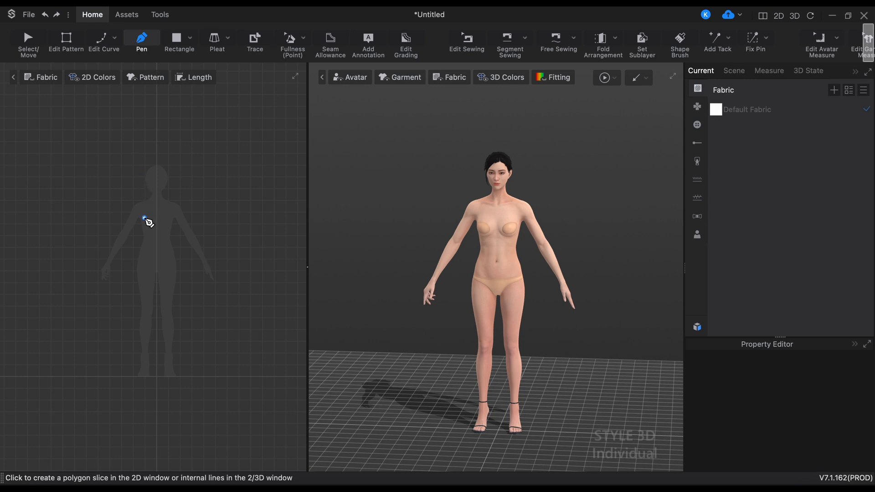
{"action": "scroll", "coordinate": [149, 222], "scroll_direction": "up", "scroll_amount": 2}
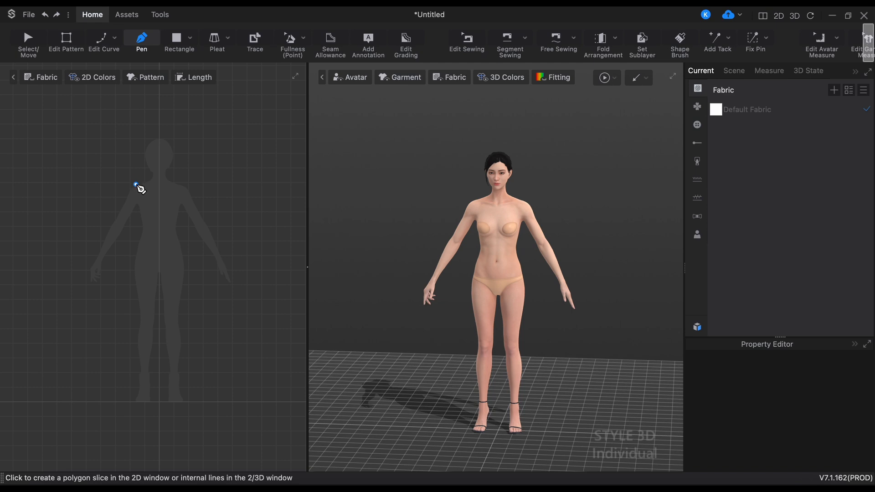
{"action": "left_click", "coordinate": [159, 197]}
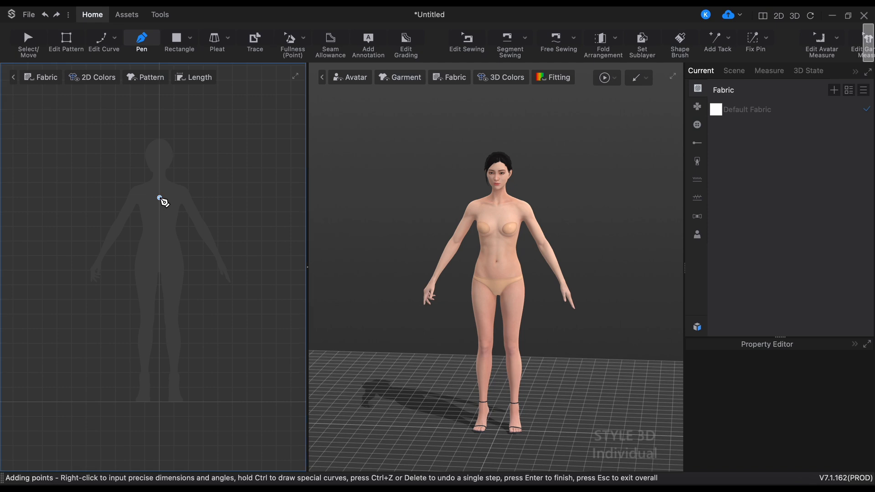
{"action": "left_click", "coordinate": [145, 178]}
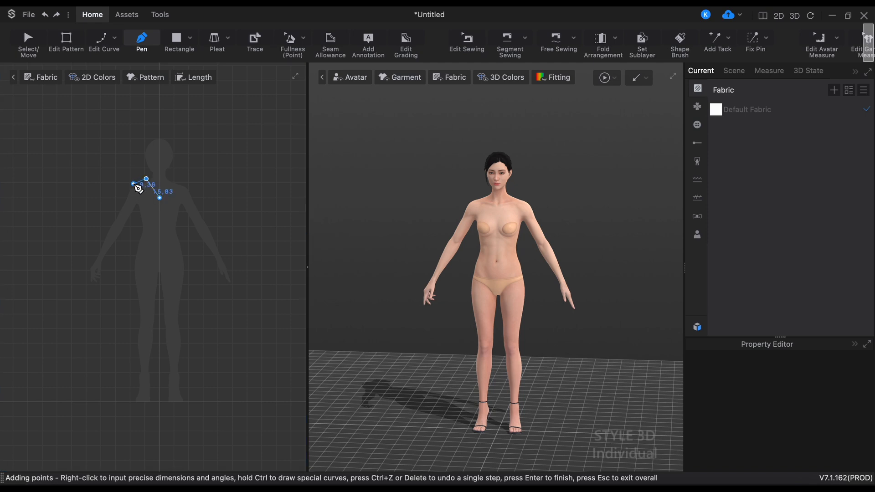
{"action": "left_click", "coordinate": [133, 184]}
{"action": "left_click", "coordinate": [136, 213]}
{"action": "left_click", "coordinate": [138, 230]}
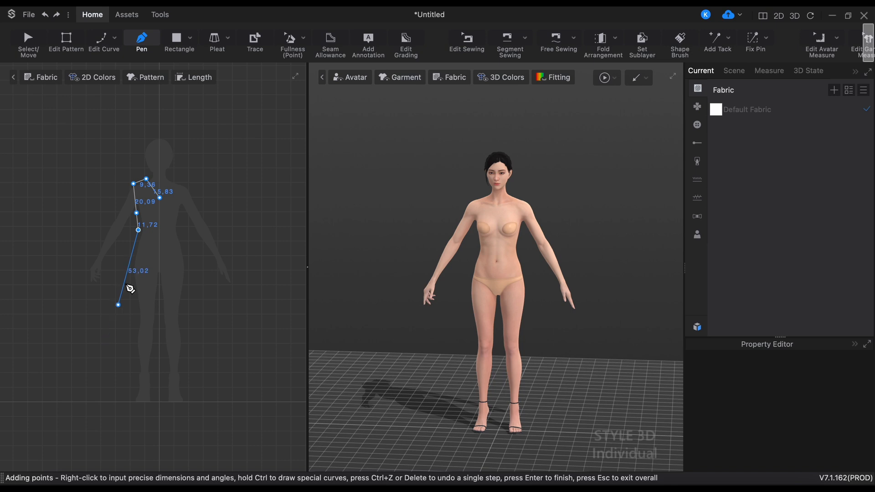
Continue the outline with a flared side about 81.9 cm long and a hem about 40.8 cm wide, and close it along the centre line
{"action": "left_click", "coordinate": [127, 263]}
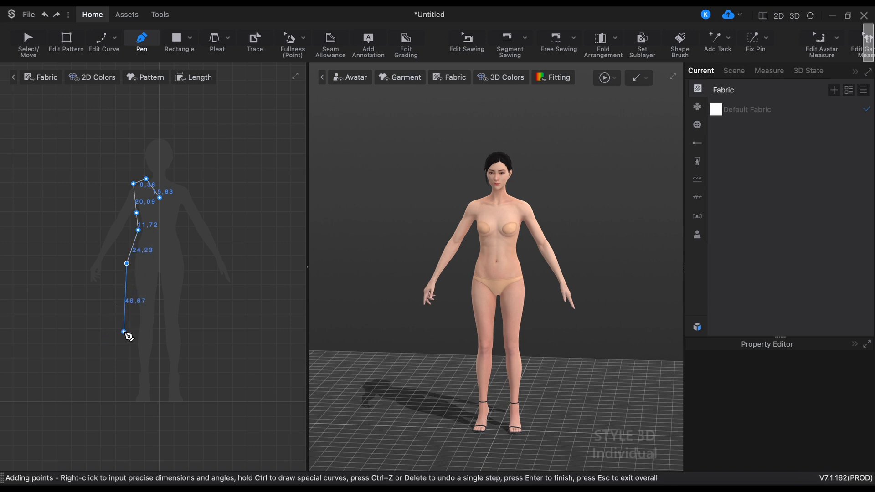
{"action": "key", "text": "ctrl+z"}
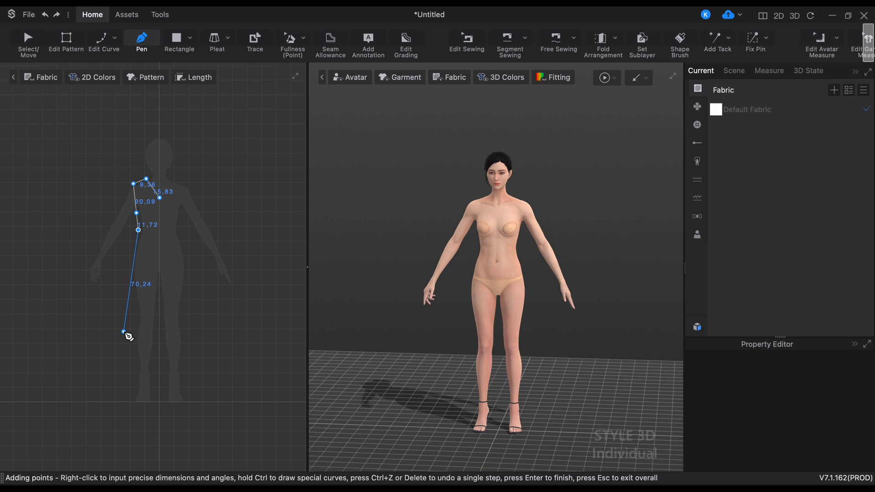
{"action": "left_click", "coordinate": [99, 343]}
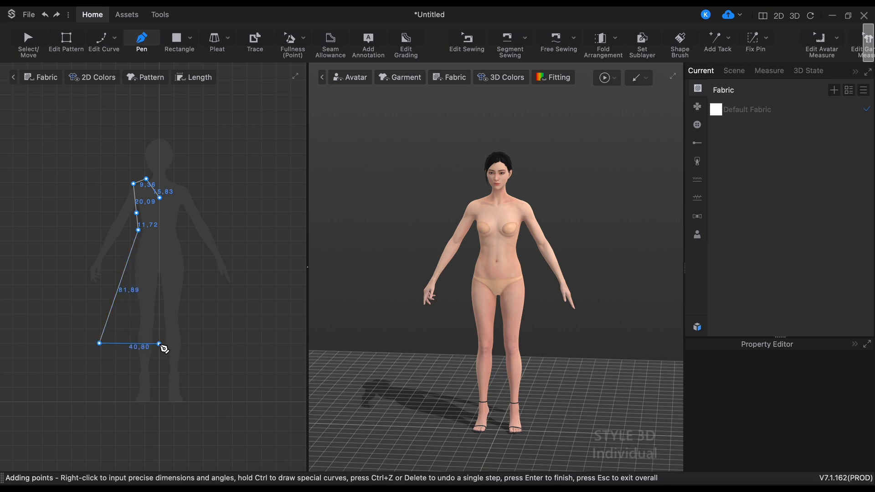
{"action": "left_click", "coordinate": [159, 343]}
{"action": "left_click", "coordinate": [159, 198]}
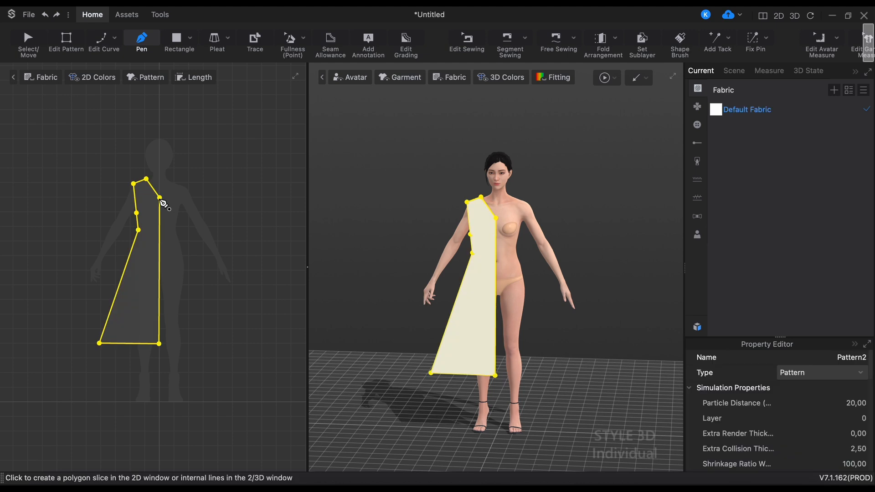
Create a Symmetric Pattern of the half dress and place it beside the original with a small gap, centred about 49 cm away
{"action": "left_click", "coordinate": [28, 42]}
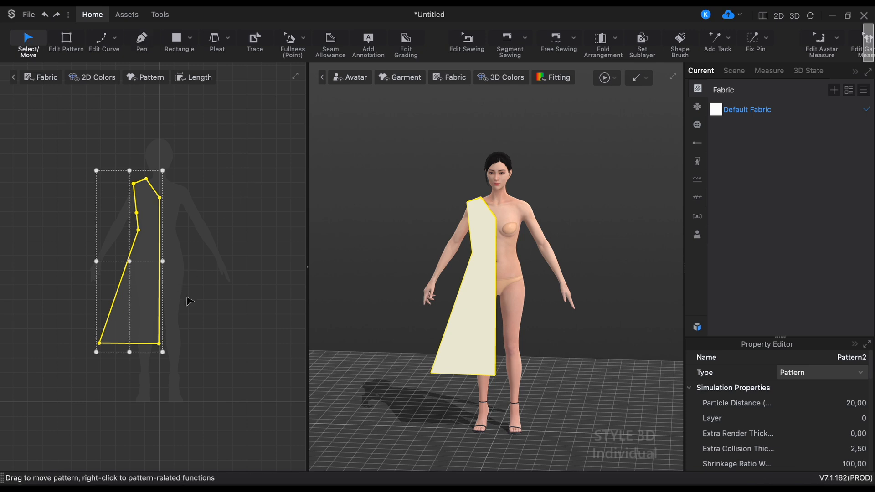
{"action": "left_click", "coordinate": [205, 306]}
{"action": "left_click", "coordinate": [151, 283]}
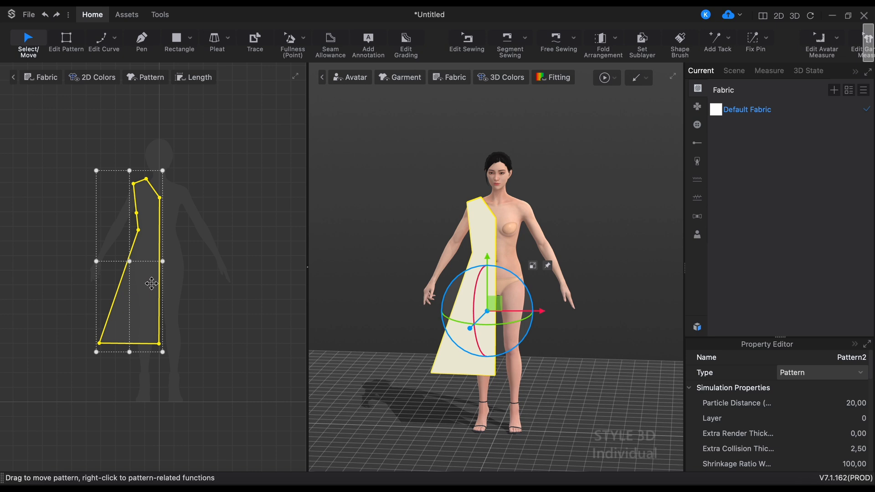
{"action": "right_click", "coordinate": [151, 283]}
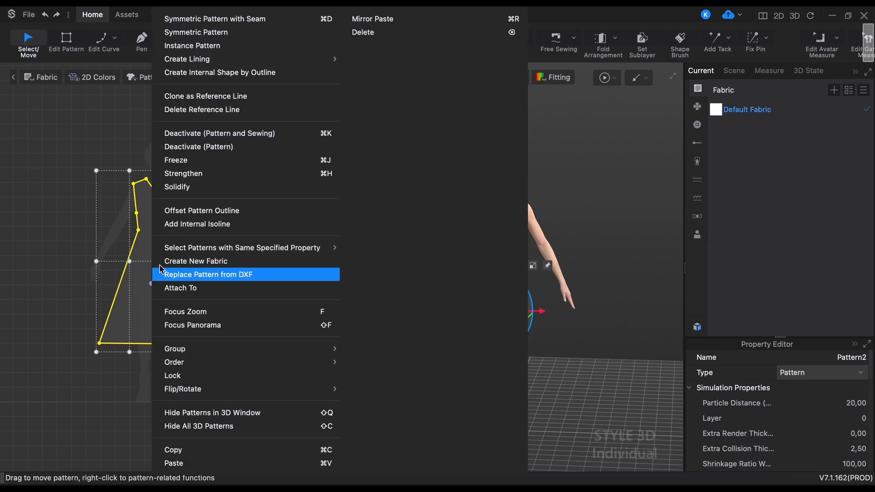
{"action": "left_click", "coordinate": [255, 32]}
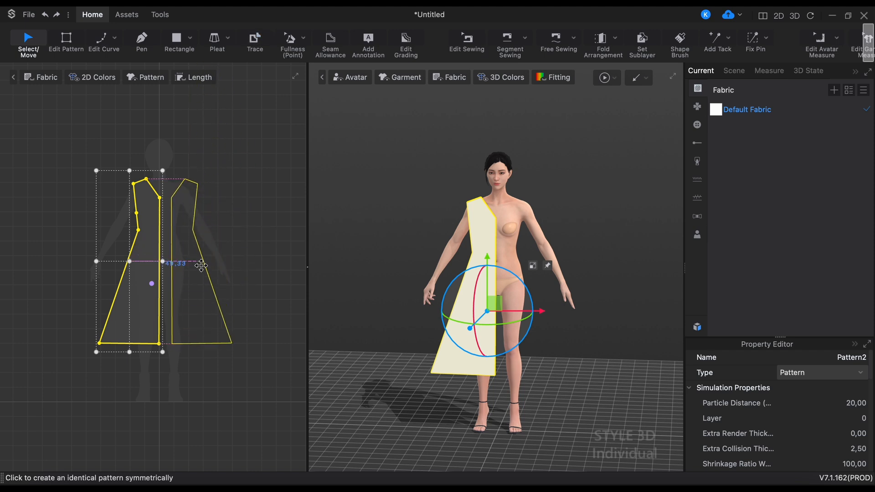
{"action": "left_click", "coordinate": [201, 265]}
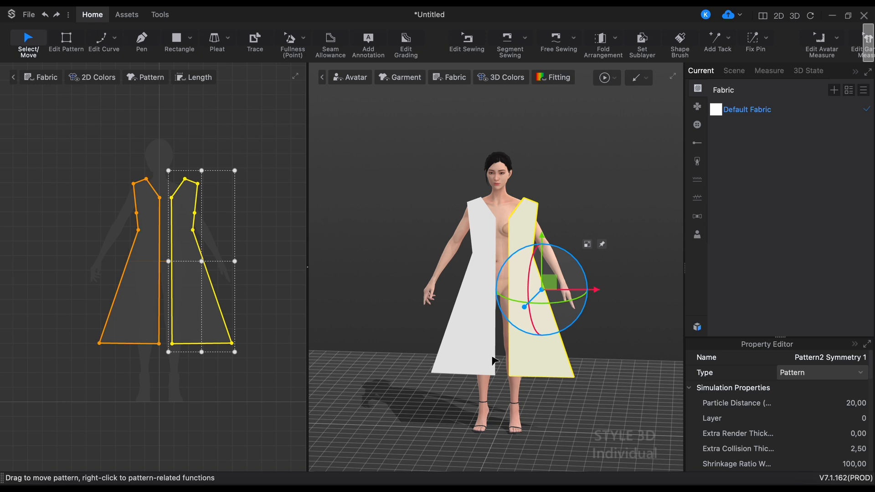
{"action": "left_click", "coordinate": [264, 240]}
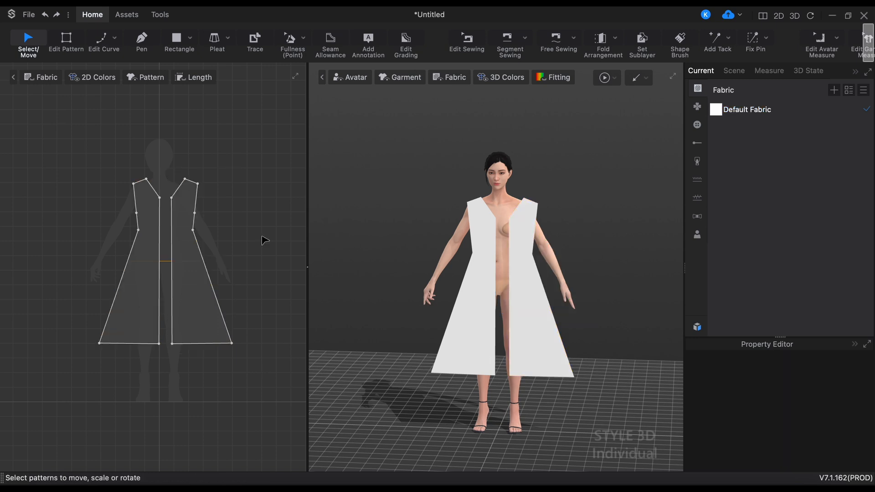
Merge the two dress halves into one pattern piece along their straight centre edges
{"action": "left_click", "coordinate": [187, 279]}
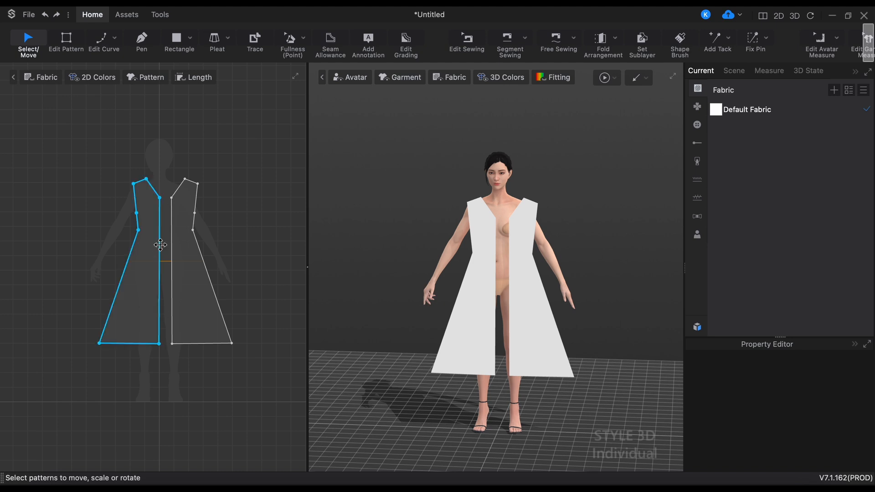
{"action": "left_click", "coordinate": [171, 260]}
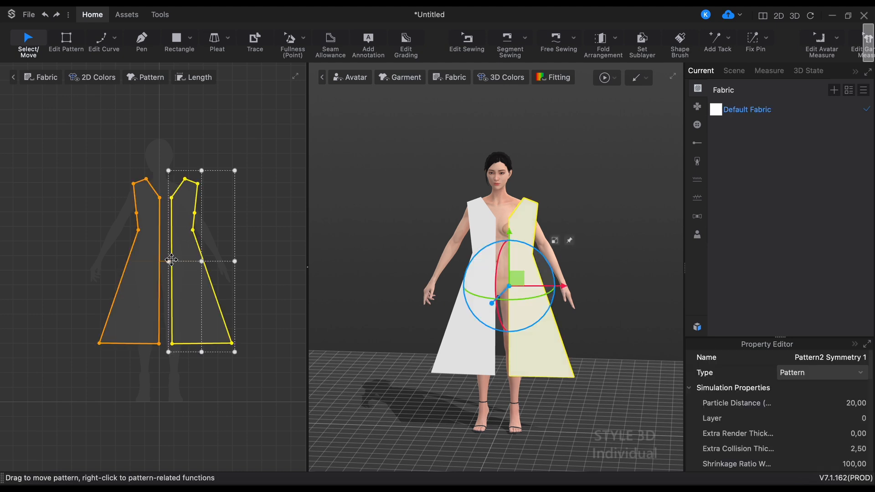
{"action": "left_click", "coordinate": [73, 41]}
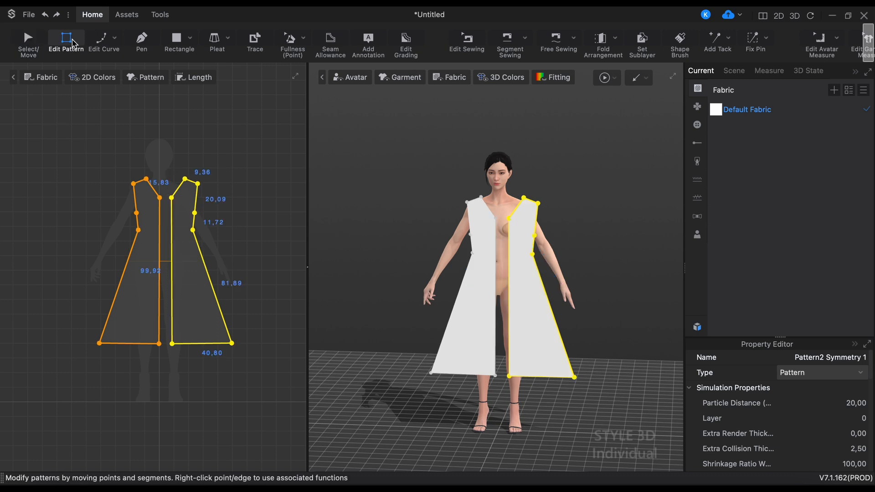
{"action": "left_click", "coordinate": [80, 196]}
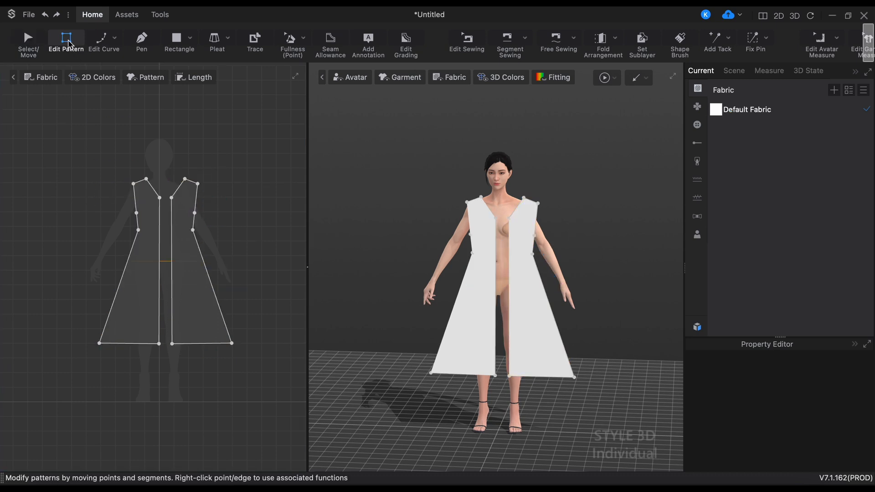
{"action": "left_click", "coordinate": [161, 241]}
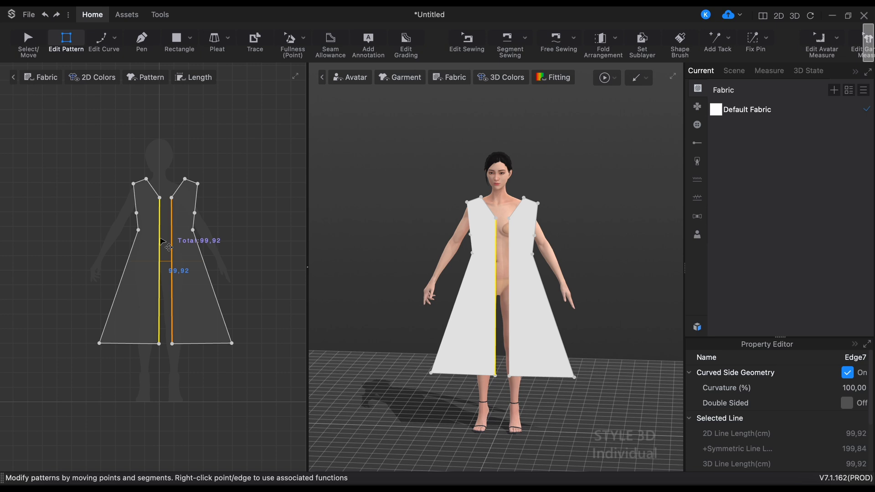
{"action": "right_click", "coordinate": [162, 242]}
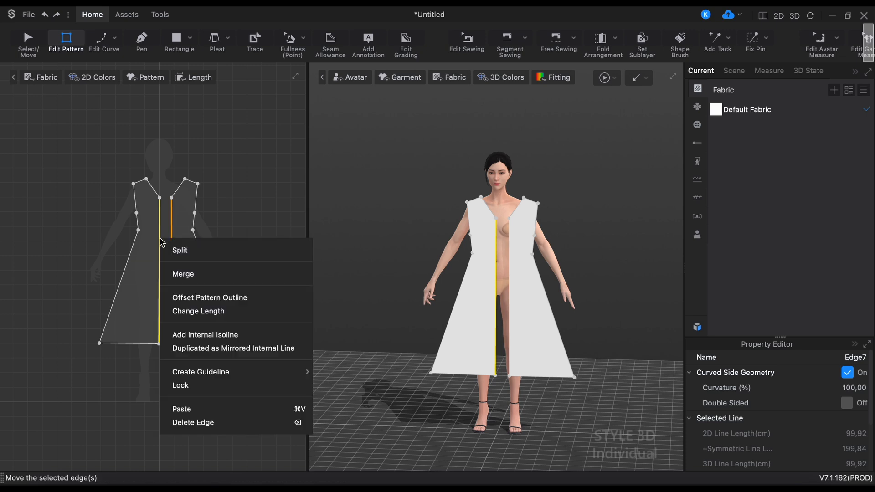
{"action": "left_click", "coordinate": [201, 275]}
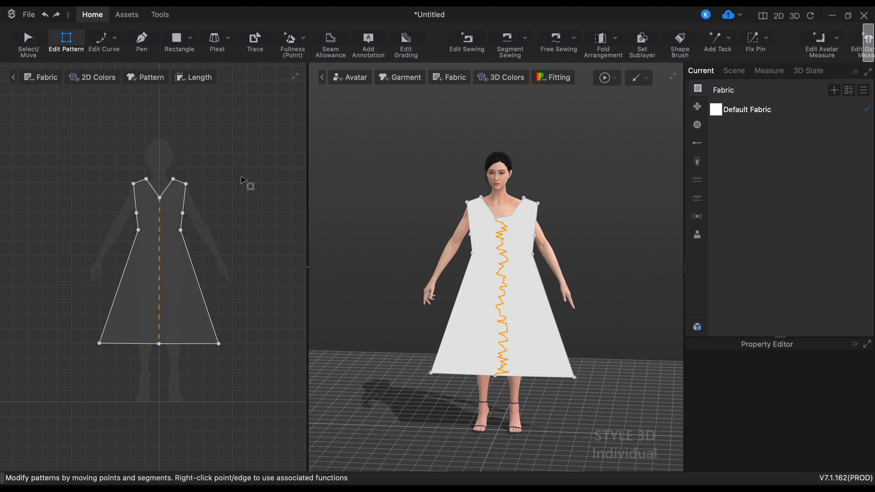
Adjust the merged dress's mirrored shoulder, waist and hem points symmetrically, moving the shoulder tips and waist points slightly outward
{"action": "left_click", "coordinate": [186, 184]}
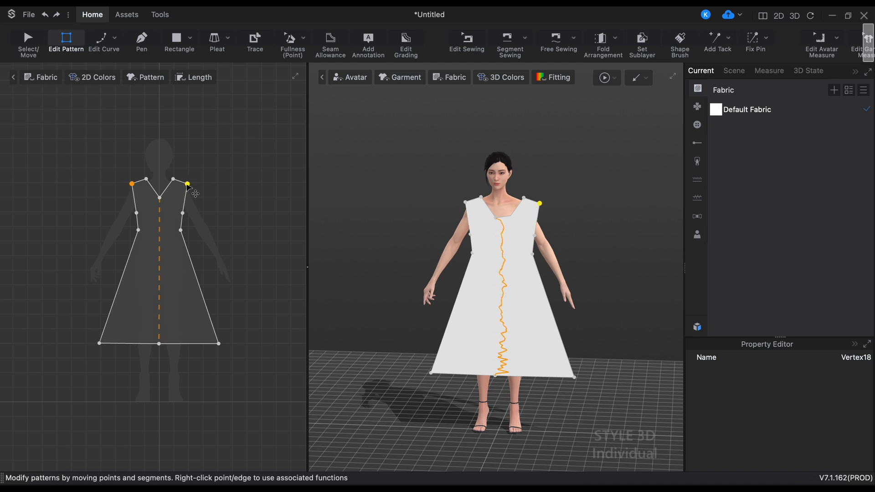
{"action": "left_click", "coordinate": [182, 231]}
{"action": "left_click", "coordinate": [219, 344]}
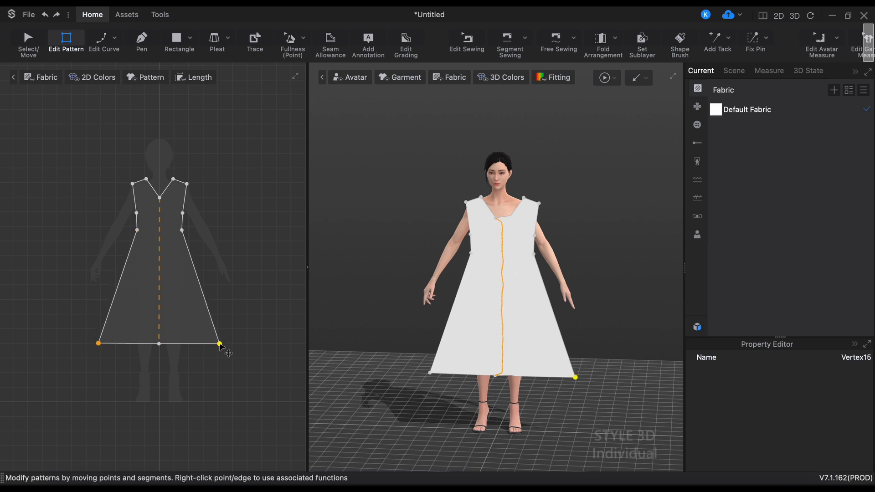
{"action": "left_click", "coordinate": [253, 331]}
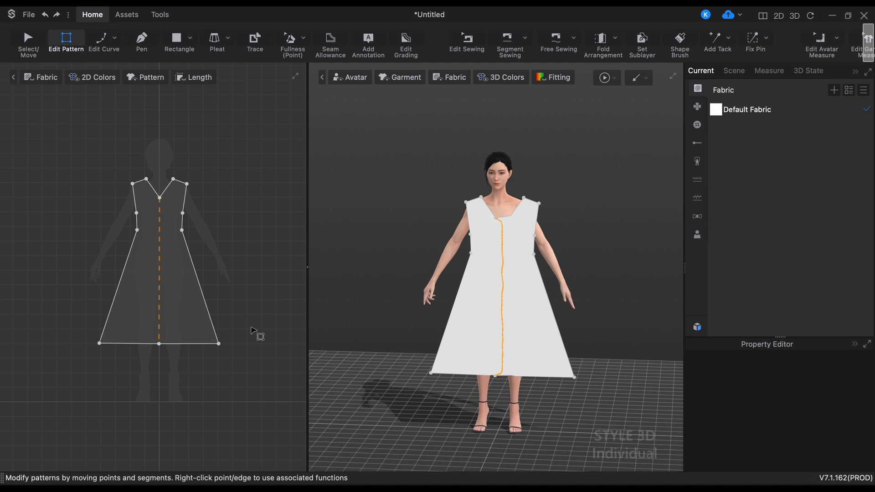
Duplicate the whole dress pattern and place the copy beside the original at the same height in the 2D view
{"action": "key", "text": "a"}
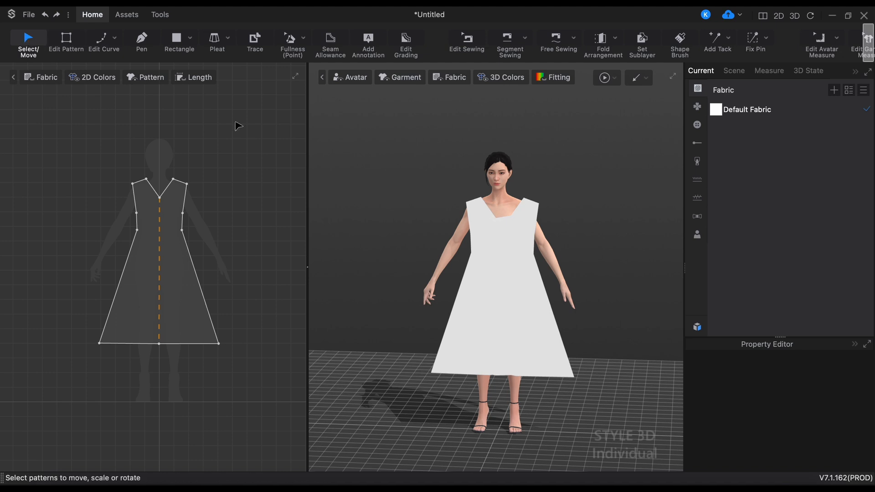
{"action": "left_click", "coordinate": [177, 306]}
{"action": "scroll", "coordinate": [177, 309], "scroll_direction": "down", "scroll_amount": 2}
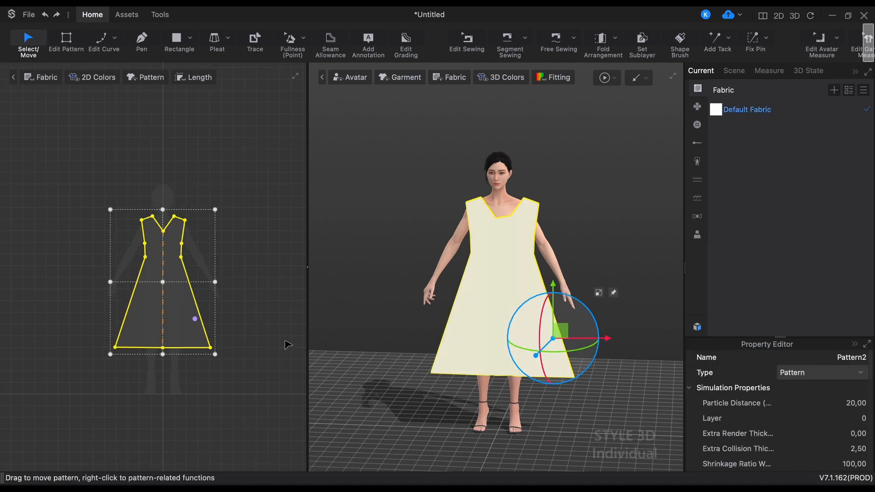
{"action": "left_click", "coordinate": [282, 345]}
{"action": "left_click", "coordinate": [196, 331]}
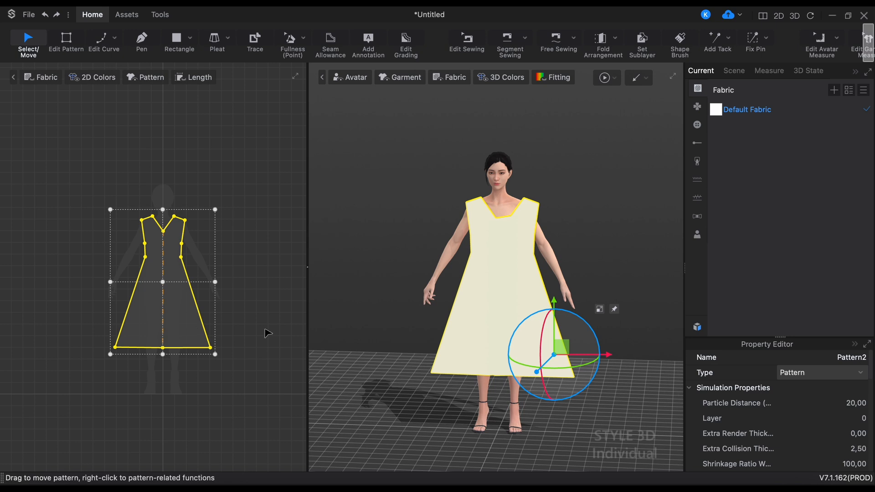
{"action": "key", "text": "ctrl+c"}
{"action": "key", "text": "ctrl+v"}
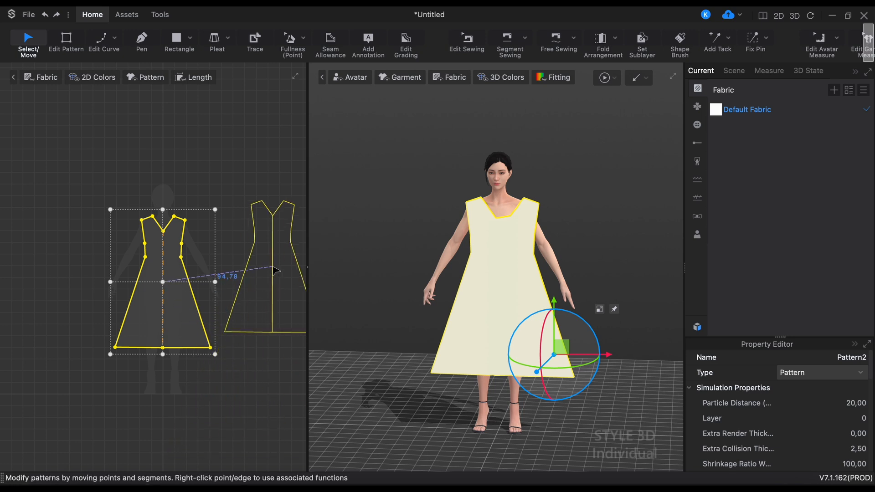
{"action": "left_click", "coordinate": [276, 288]}
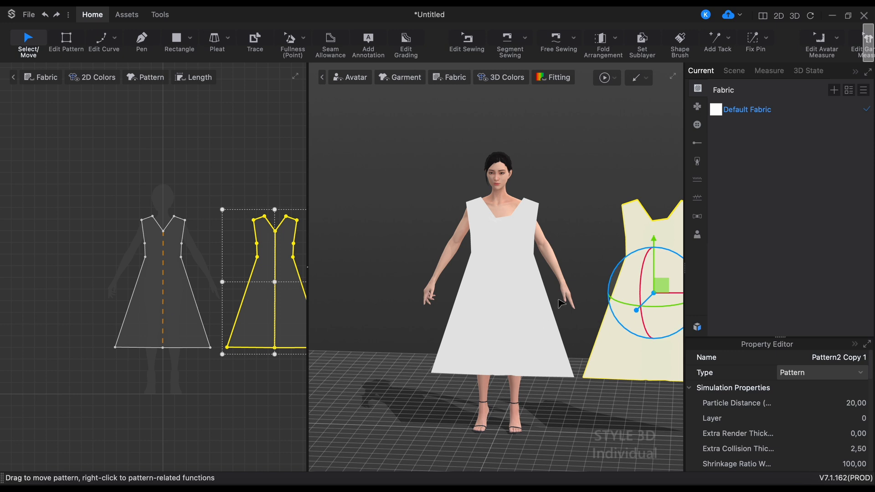
{"action": "scroll", "coordinate": [181, 375], "scroll_direction": "up", "scroll_amount": 1}
{"action": "scroll", "coordinate": [180, 374], "scroll_direction": "down", "scroll_amount": 3}
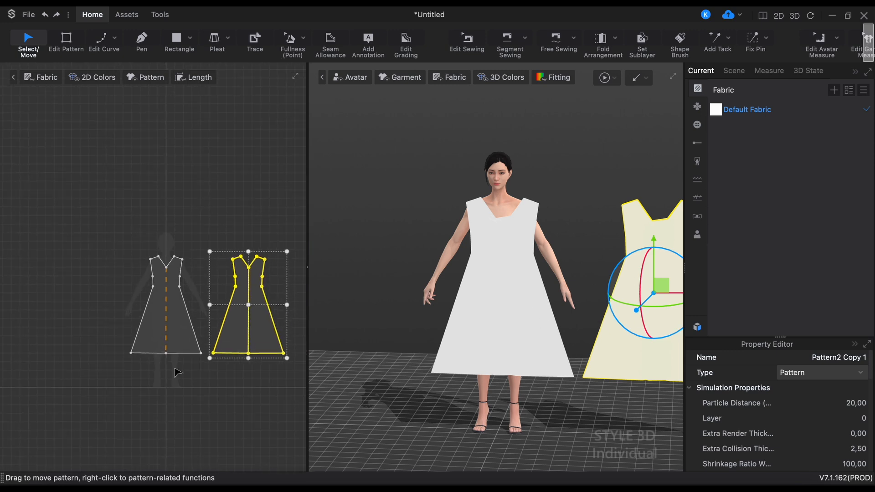
{"action": "left_click", "coordinate": [178, 372]}
{"action": "middle_click_drag", "start_coordinate": [178, 373], "coordinate": [123, 377]}
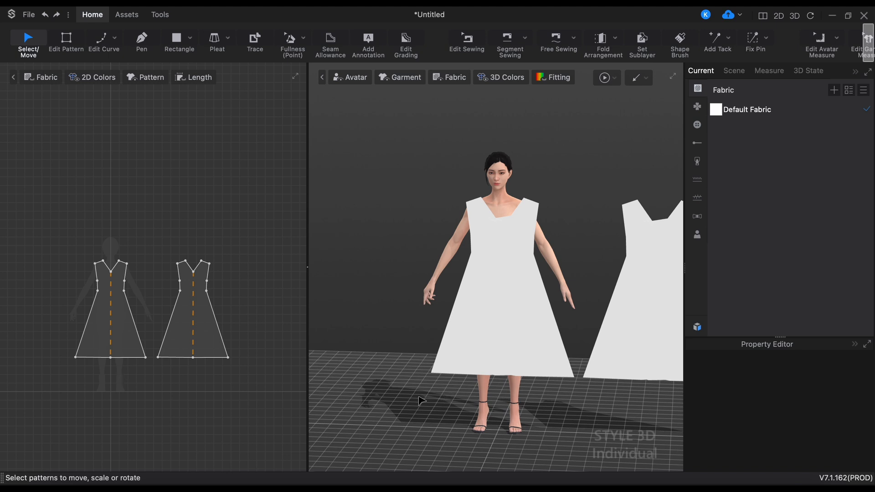
Rotate the copied dress panel in 3D about its vertical axis to face backward, and shift it behind the avatar
{"action": "middle_click_drag", "start_coordinate": [423, 400], "coordinate": [334, 392]}
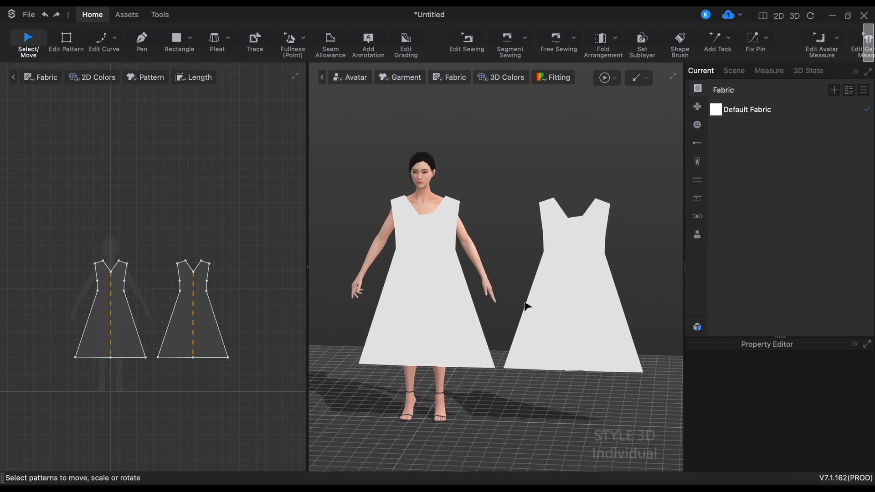
{"action": "mouse_move", "coordinate": [589, 410]}
{"action": "middle_mouse_down"}
{"action": "mouse_move", "coordinate": [549, 411]}
{"action": "mouse_move", "coordinate": [576, 412]}
{"action": "middle_mouse_up"}
{"action": "right_click_drag", "start_coordinate": [582, 414], "coordinate": [496, 395]}
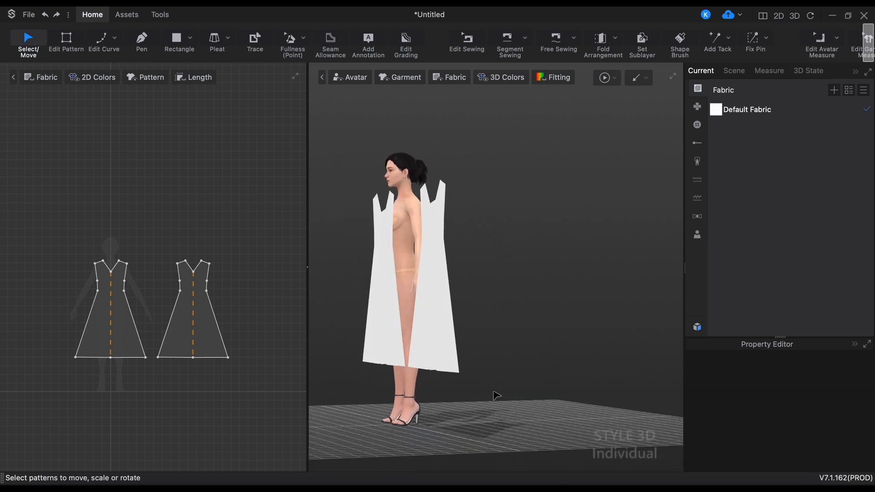
{"action": "left_click", "coordinate": [447, 321]}
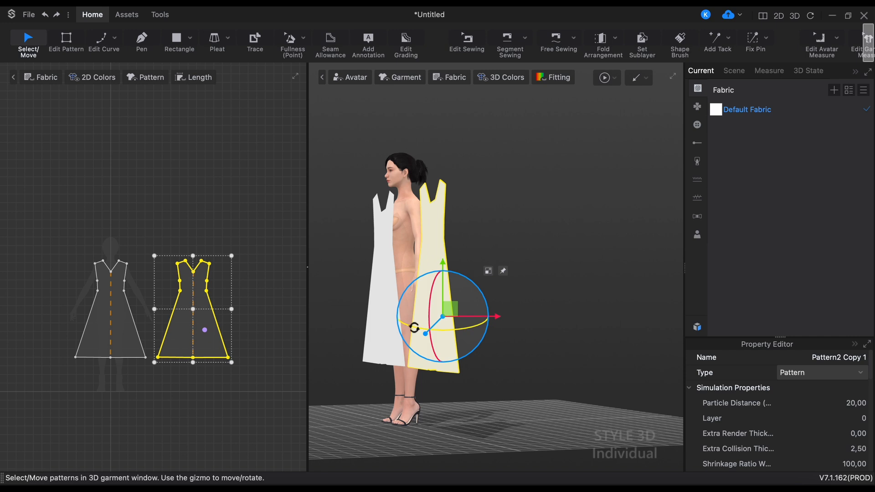
{"action": "left_click_drag", "start_coordinate": [414, 325], "coordinate": [636, 329]}
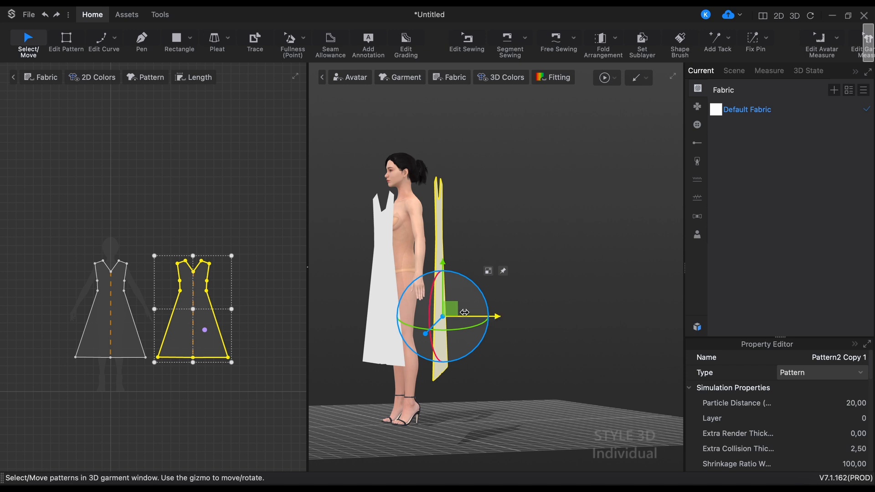
{"action": "left_click_drag", "start_coordinate": [467, 314], "coordinate": [497, 311]}
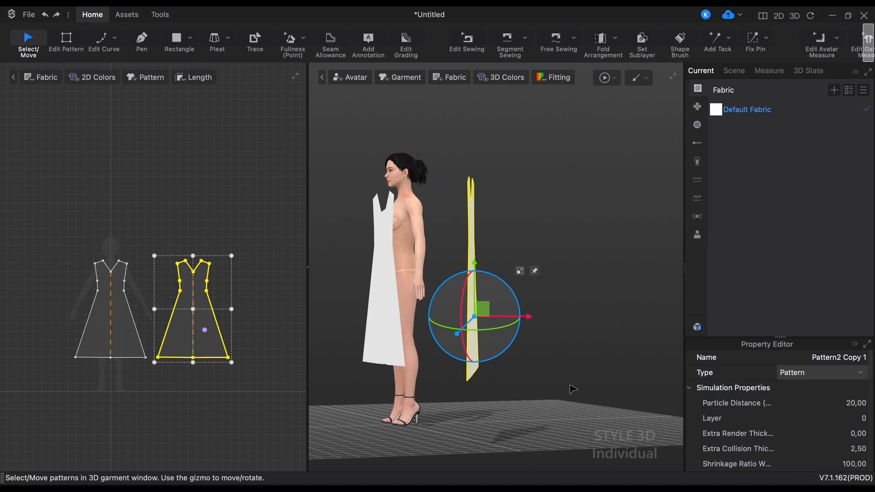
Centre the copied panel behind the avatar, raise it slightly and bring it close to her back
{"action": "right_click_drag", "start_coordinate": [569, 387], "coordinate": [422, 390]}
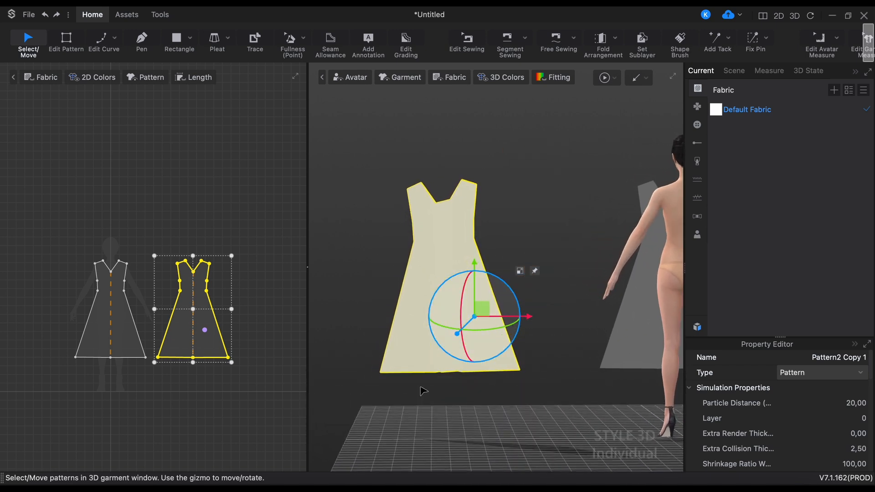
{"action": "scroll", "coordinate": [423, 391], "scroll_direction": "up", "scroll_amount": 4}
{"action": "scroll", "coordinate": [424, 391], "scroll_direction": "down", "scroll_amount": 6}
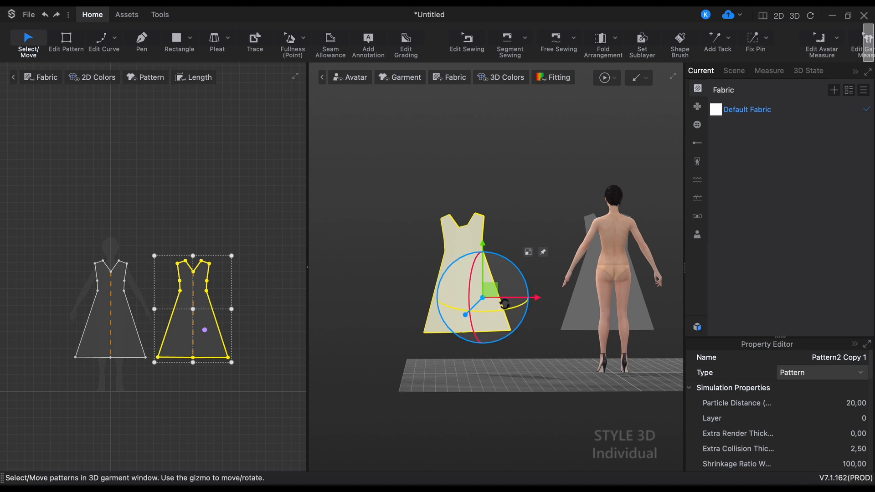
{"action": "left_click_drag", "start_coordinate": [506, 297], "coordinate": [557, 453]}
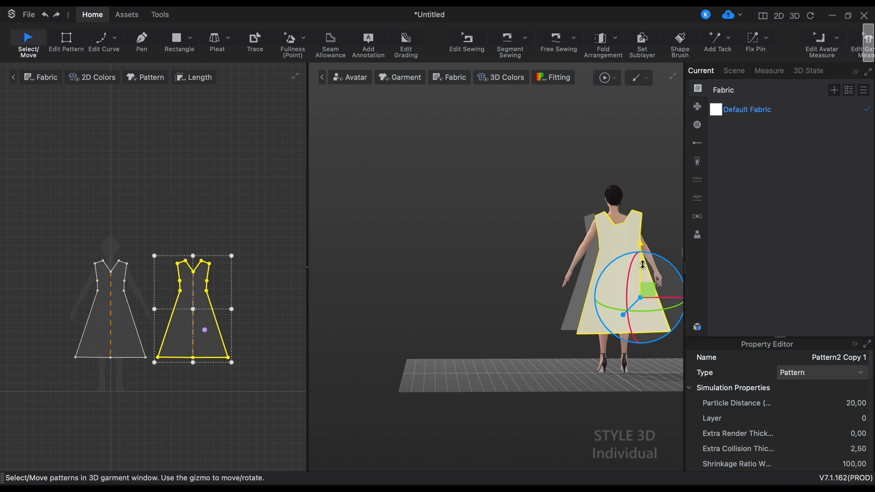
{"action": "left_click_drag", "start_coordinate": [640, 272], "coordinate": [640, 266]}
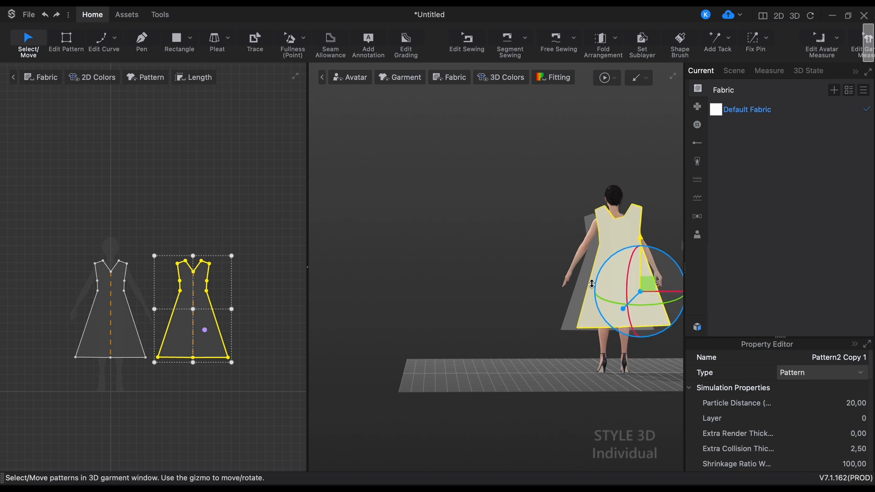
{"action": "right_click_drag", "start_coordinate": [525, 298], "coordinate": [655, 303]}
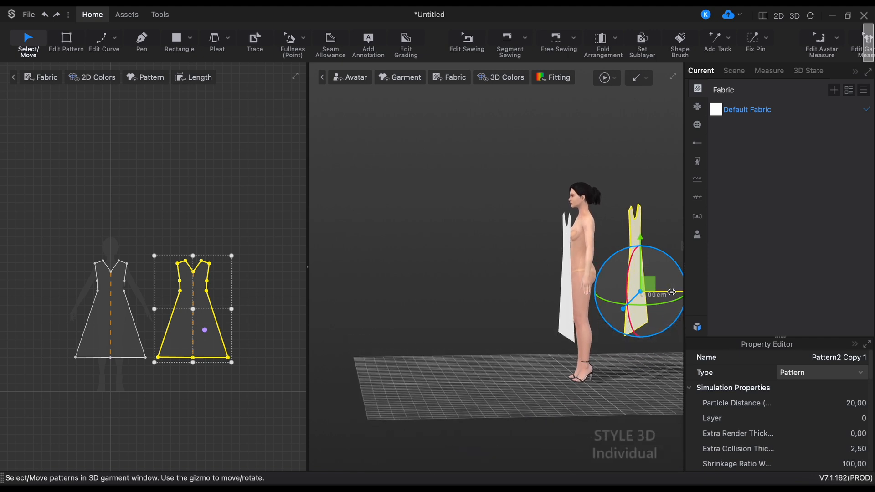
{"action": "left_click_drag", "start_coordinate": [672, 292], "coordinate": [642, 292]}
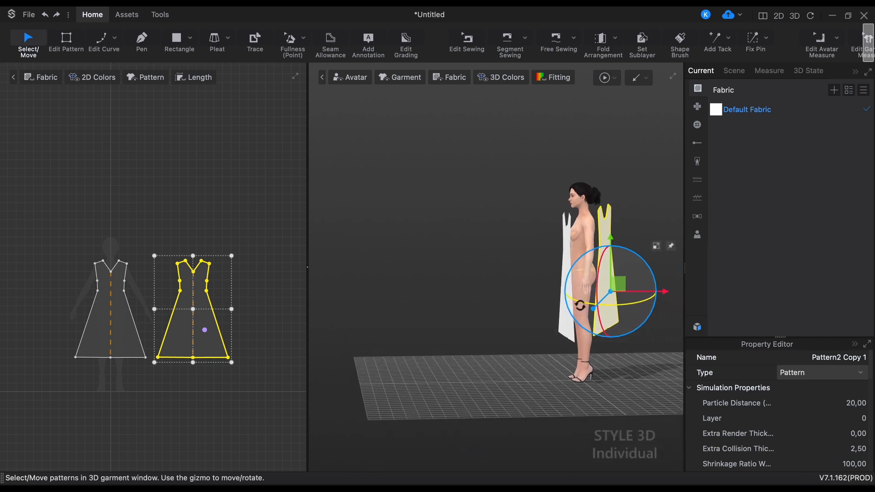
Raise the front dress panel slightly and fine-tune the back panel's rotation about its vertical axis
{"action": "left_click", "coordinate": [567, 327]}
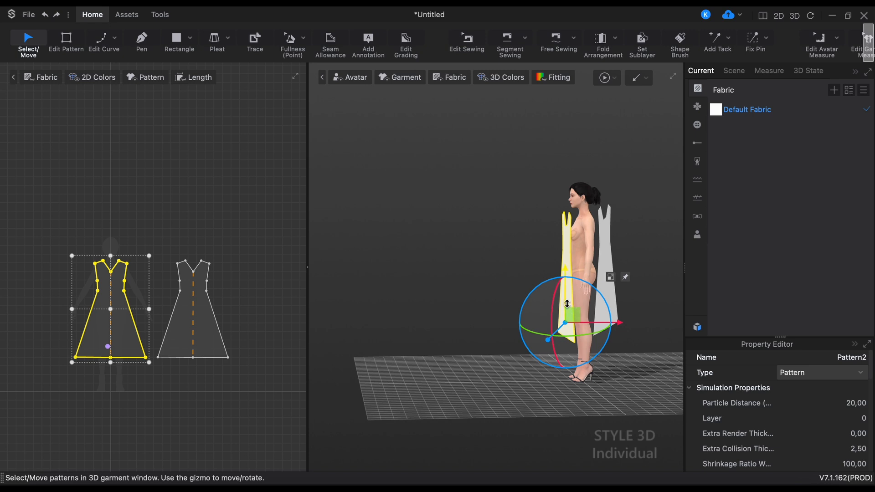
{"action": "left_click", "coordinate": [477, 266]}
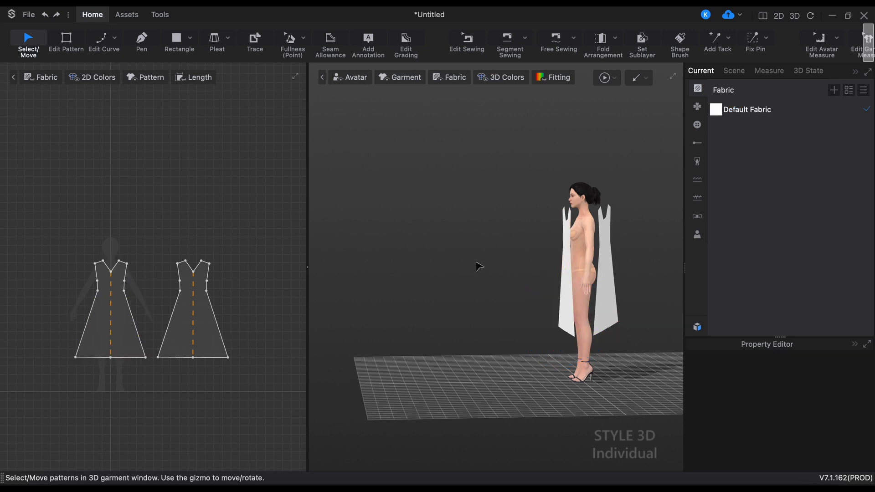
{"action": "right_click_drag", "start_coordinate": [478, 266], "coordinate": [719, 275]}
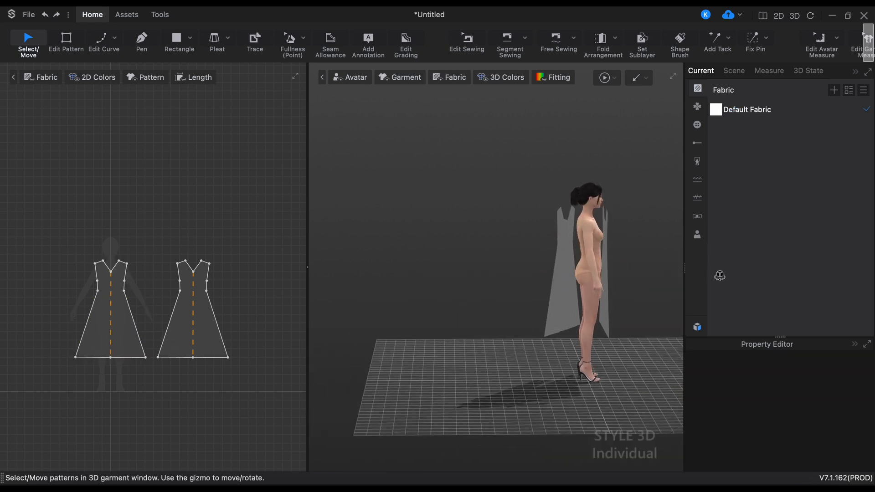
{"action": "left_click", "coordinate": [554, 308]}
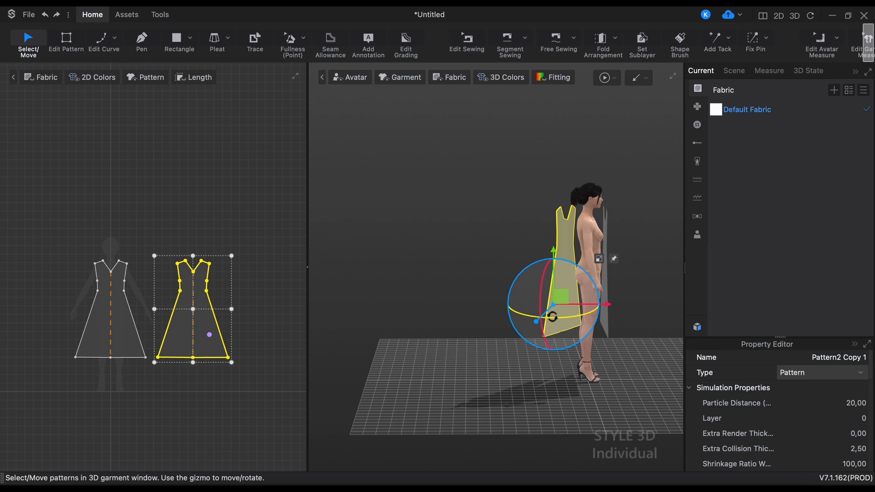
{"action": "left_click_drag", "start_coordinate": [552, 316], "coordinate": [599, 314]}
{"action": "left_click", "coordinate": [625, 367]}
{"action": "right_click_drag", "start_coordinate": [625, 367], "coordinate": [498, 358]}
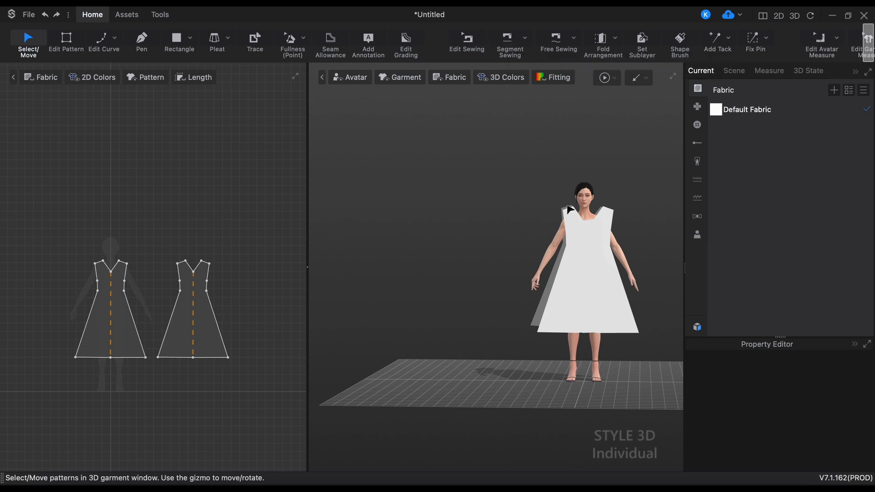
Sew the front panel's shoulder edges to the matching back shoulder edges on both sides with Segment Sewing
{"action": "left_click", "coordinate": [198, 274]}
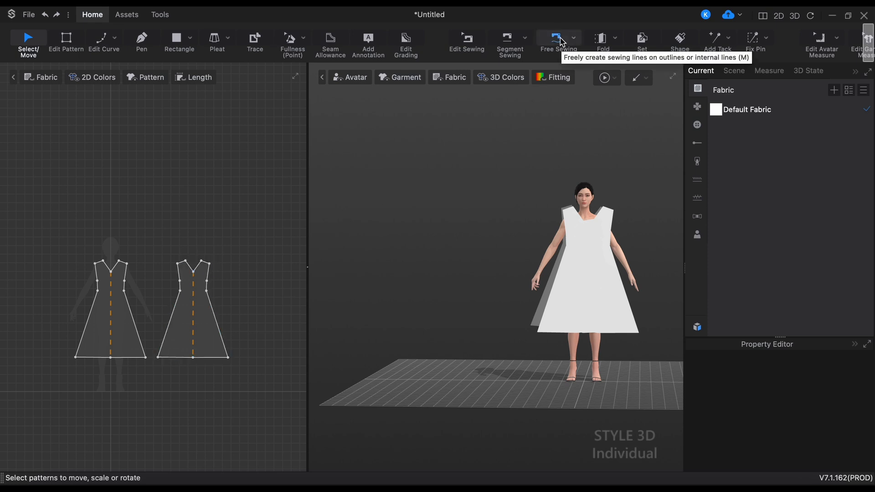
{"action": "left_click", "coordinate": [560, 41]}
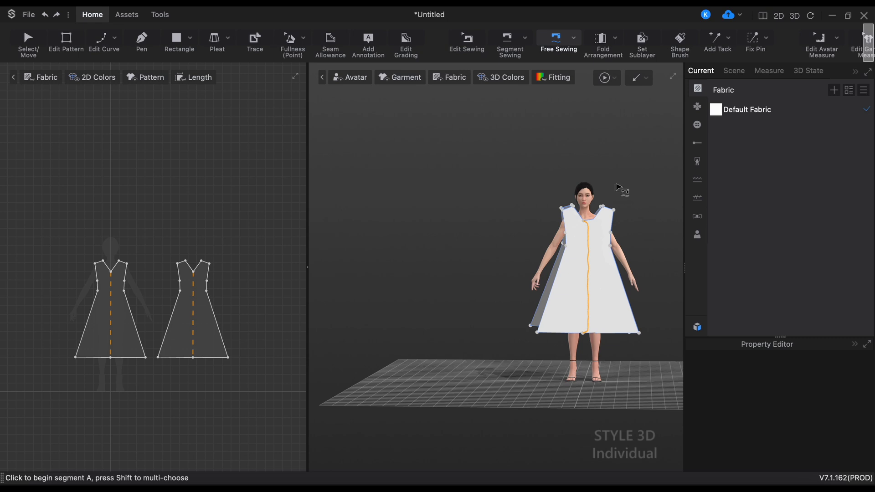
{"action": "scroll", "coordinate": [621, 189], "scroll_direction": "up", "scroll_amount": 5}
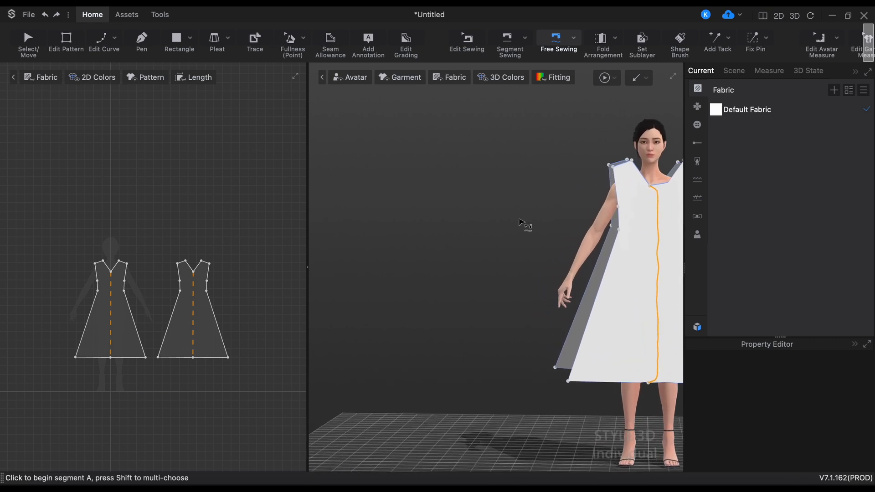
{"action": "key", "text": "2"}
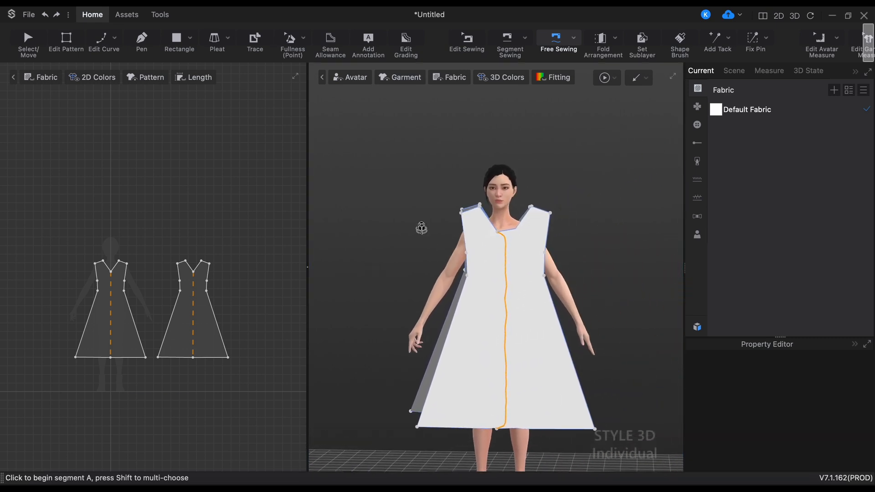
{"action": "right_click_drag", "start_coordinate": [421, 227], "coordinate": [427, 284]}
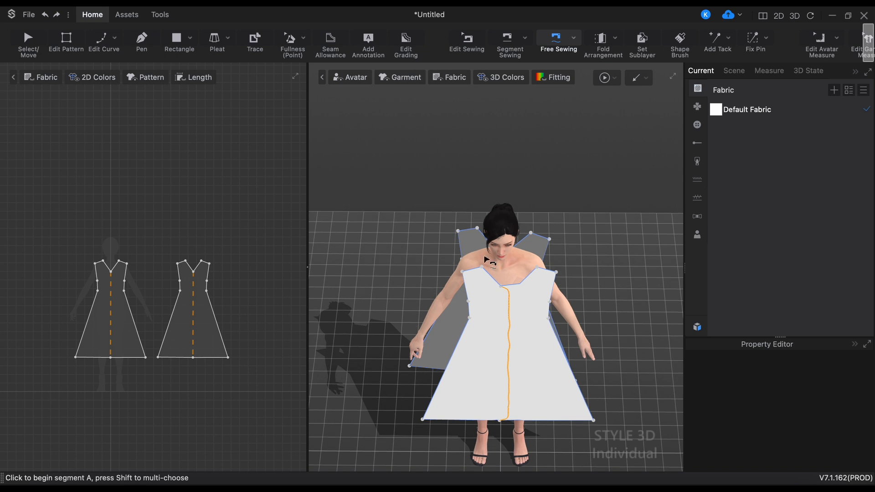
{"action": "left_click", "coordinate": [507, 40]}
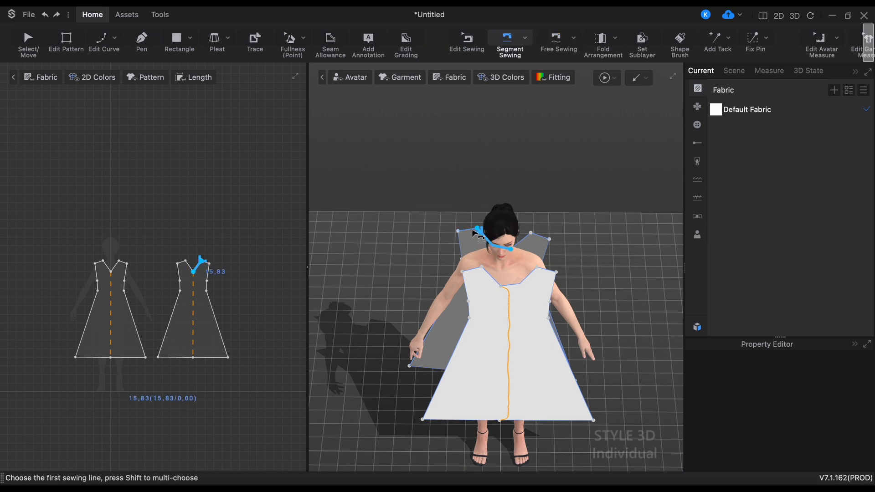
{"action": "left_click", "coordinate": [466, 233]}
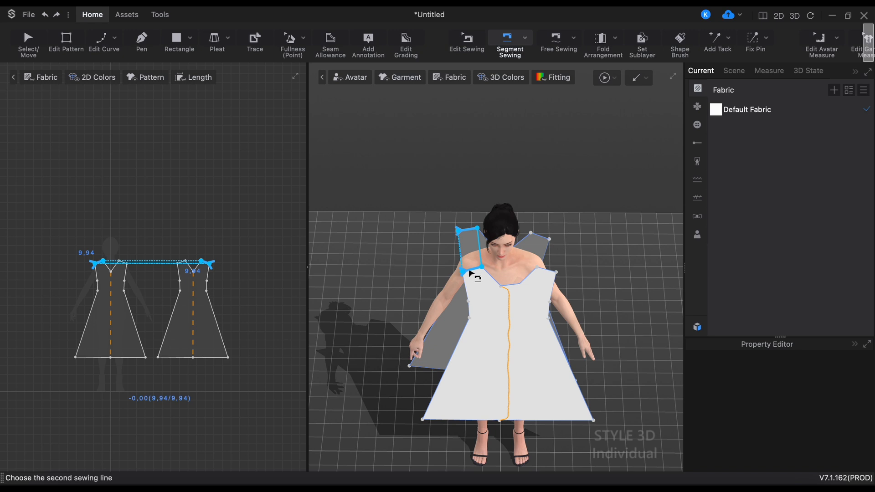
{"action": "left_click", "coordinate": [469, 271]}
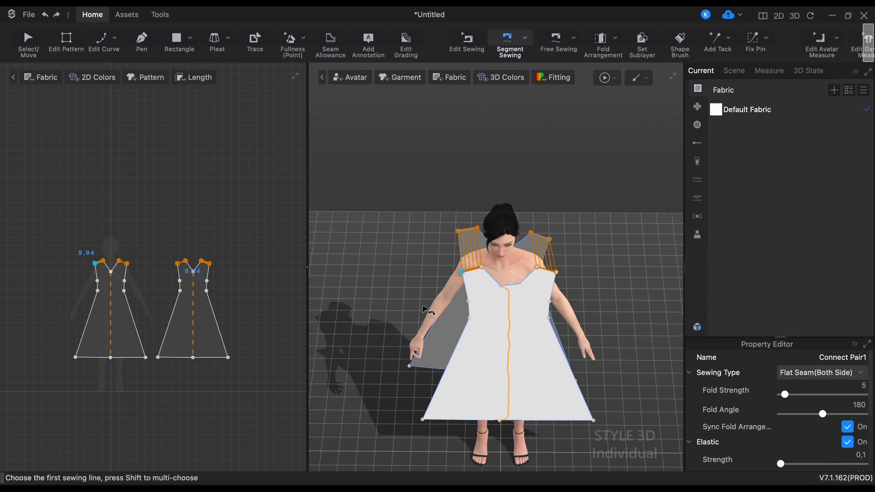
{"action": "right_click_drag", "start_coordinate": [402, 263], "coordinate": [427, 202]}
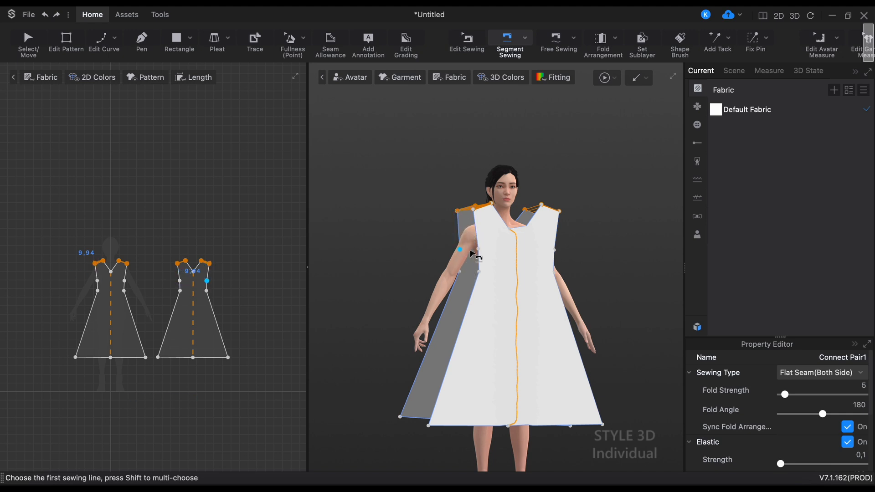
Sew the front panel's short underarm edges and long flared side edges to the matching back panel edges with Segment Sewing
{"action": "left_click", "coordinate": [478, 258]}
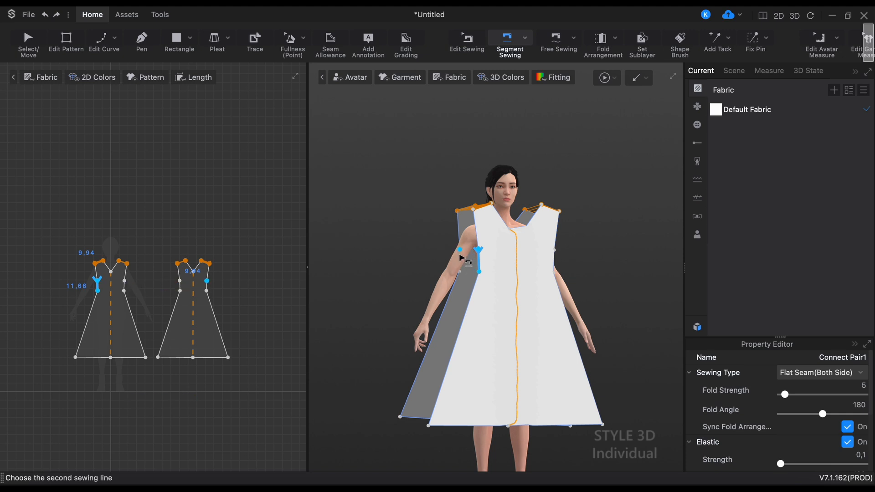
{"action": "right_click_drag", "start_coordinate": [465, 261], "coordinate": [535, 265]}
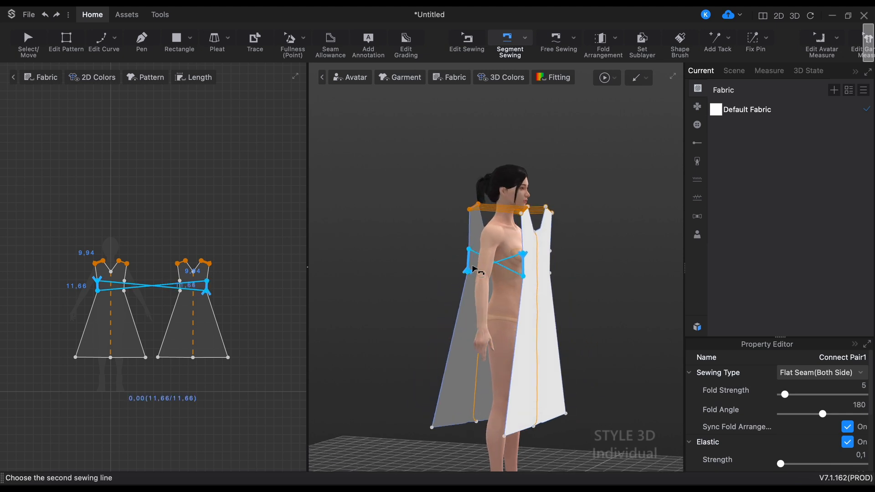
{"action": "left_click", "coordinate": [471, 261]}
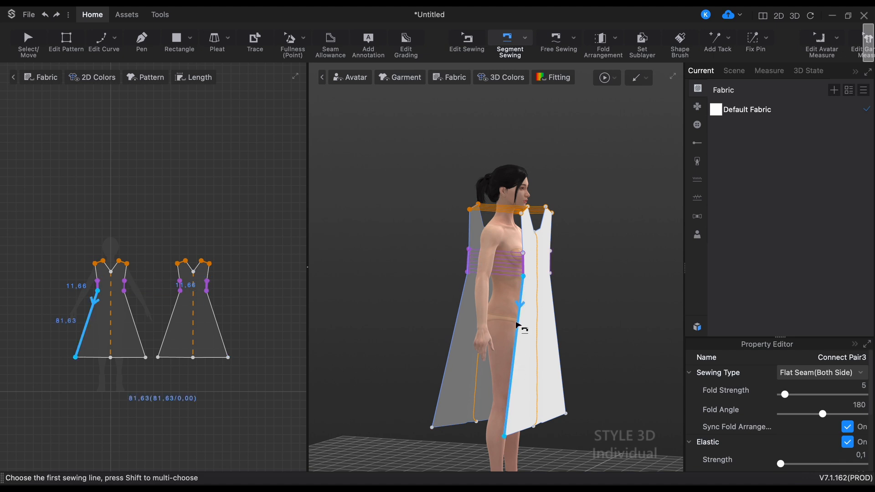
{"action": "left_click", "coordinate": [517, 326]}
{"action": "left_click", "coordinate": [461, 310]}
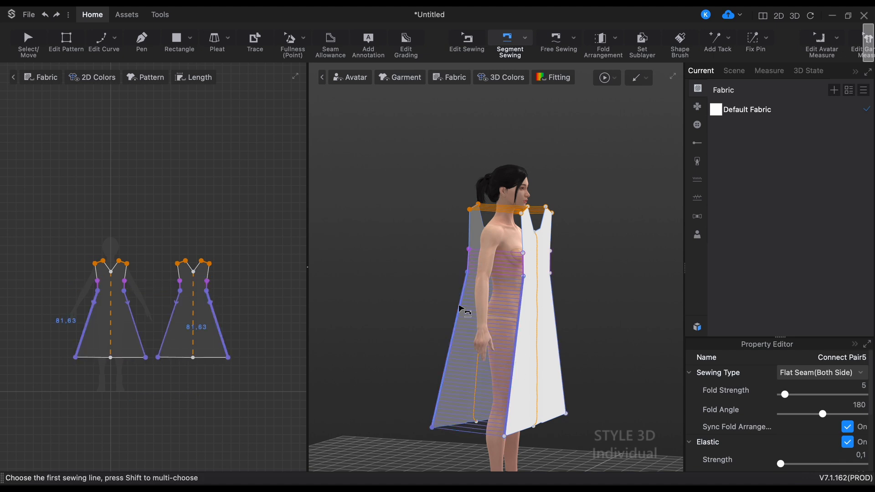
{"action": "right_click_drag", "start_coordinate": [456, 305], "coordinate": [336, 306]}
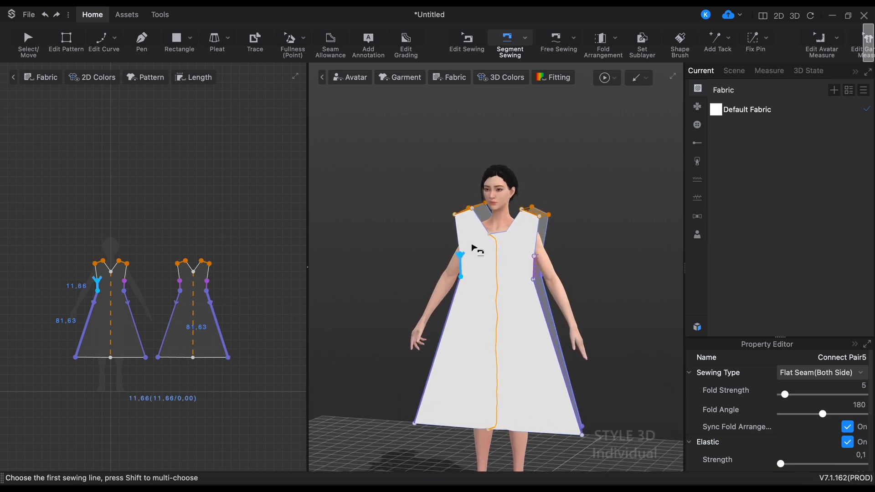
Run the simulation until the sewn dress drapes on the avatar, and stop it
{"action": "scroll", "coordinate": [474, 248], "scroll_direction": "down", "scroll_amount": 5}
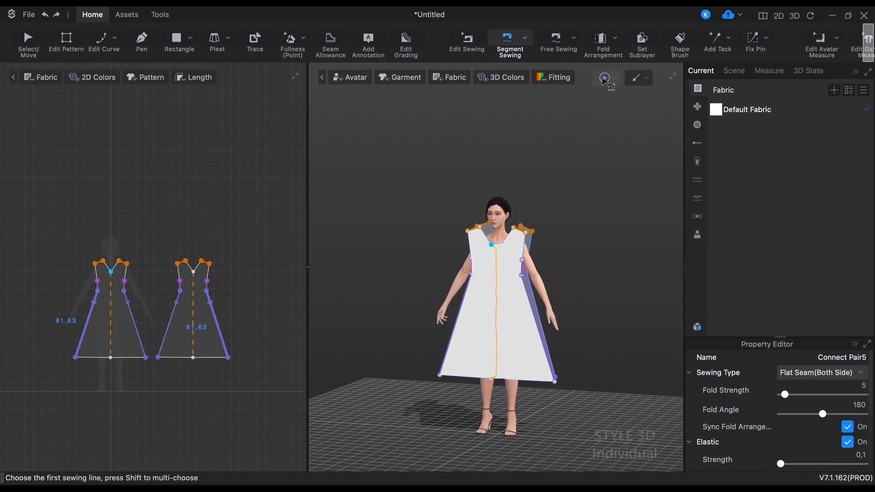
{"action": "left_click", "coordinate": [46, 44]}
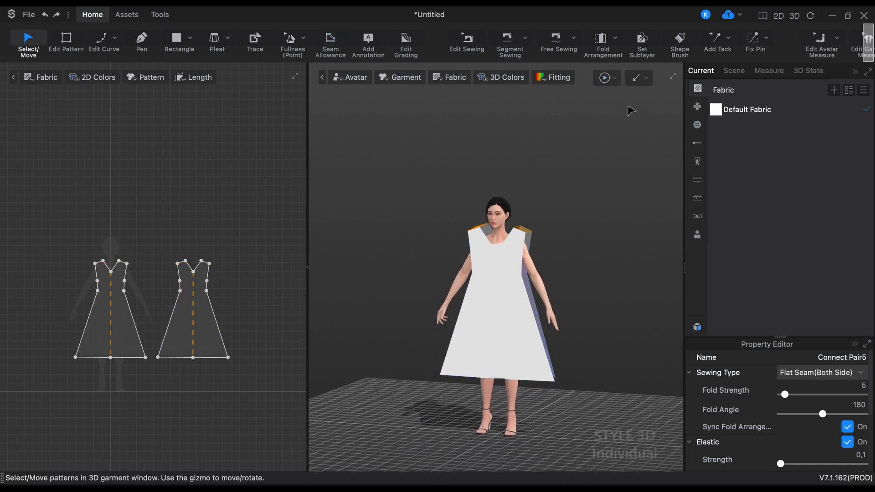
{"action": "left_click", "coordinate": [606, 78]}
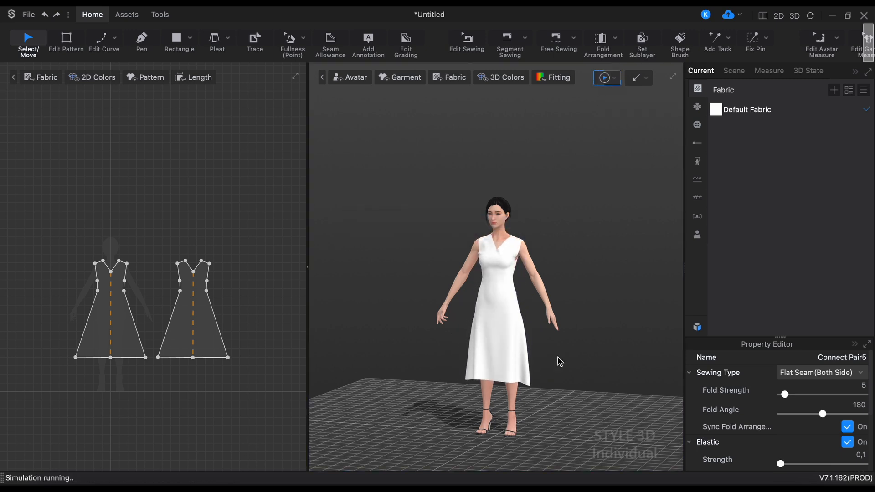
{"action": "right_click_drag", "start_coordinate": [560, 363], "coordinate": [592, 361]}
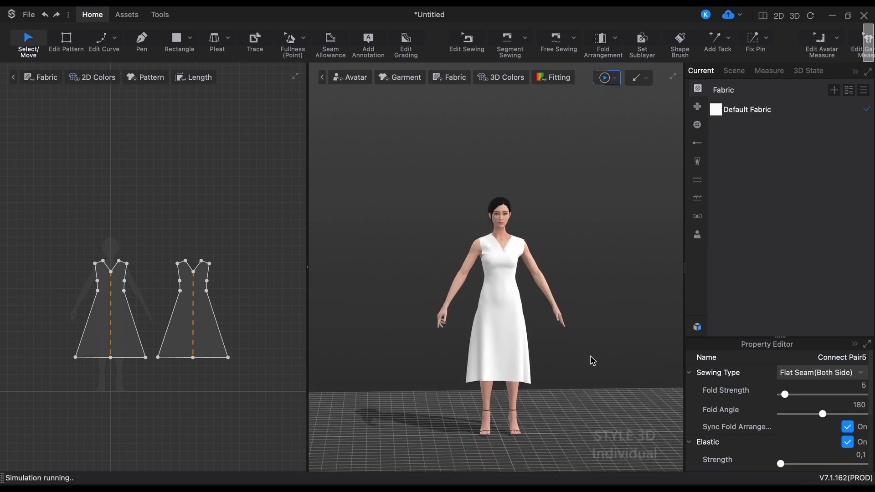
{"action": "left_click", "coordinate": [604, 80]}
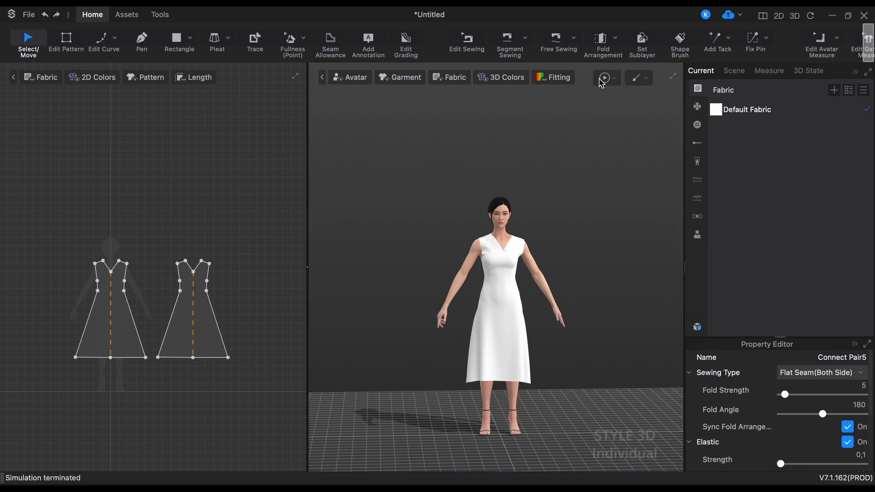
Move the back panel's underarm and waist points slightly outward on both sides and re-run the simulation
{"action": "left_click", "coordinate": [67, 44]}
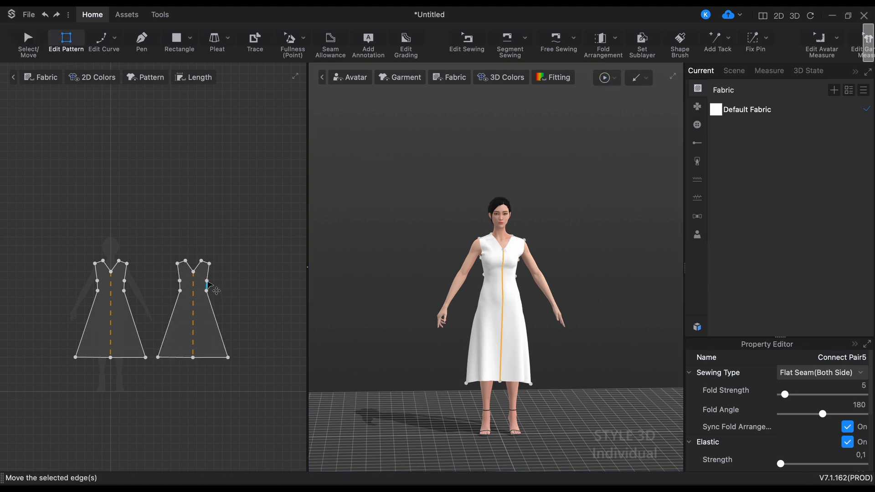
{"action": "left_click", "coordinate": [207, 281]}
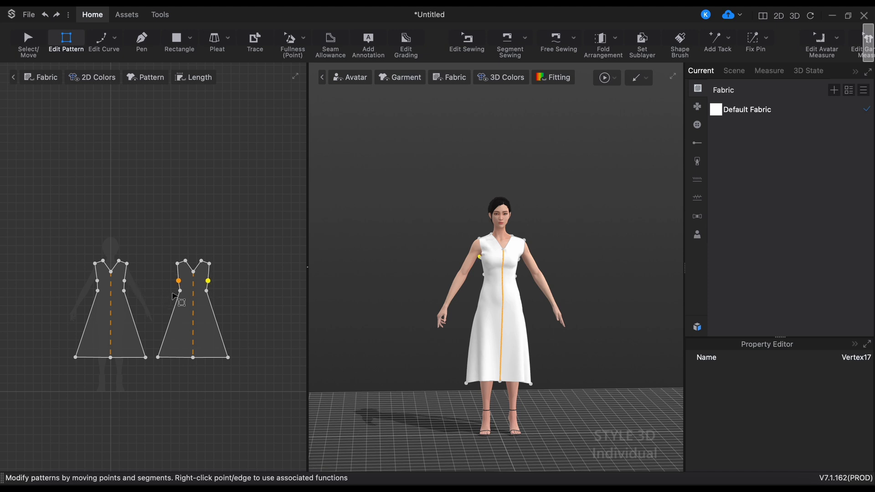
{"action": "left_click", "coordinate": [180, 290]}
{"action": "key", "text": "Left"}
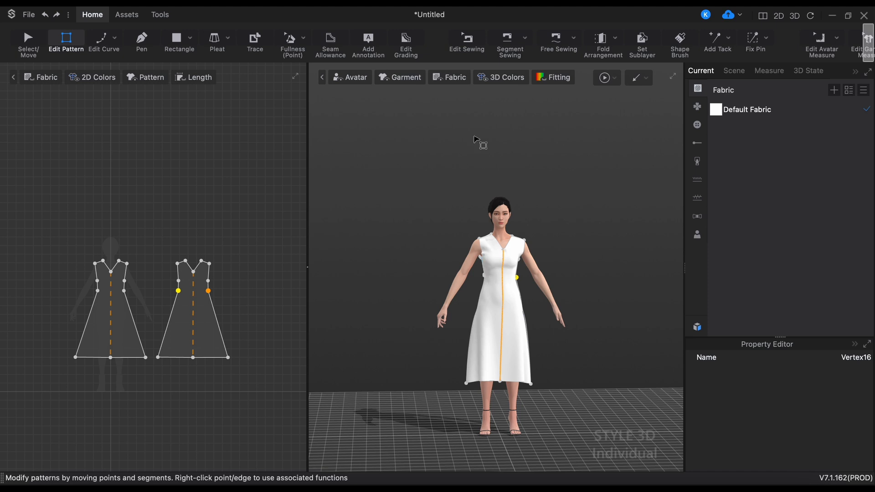
{"action": "left_click", "coordinate": [604, 78]}
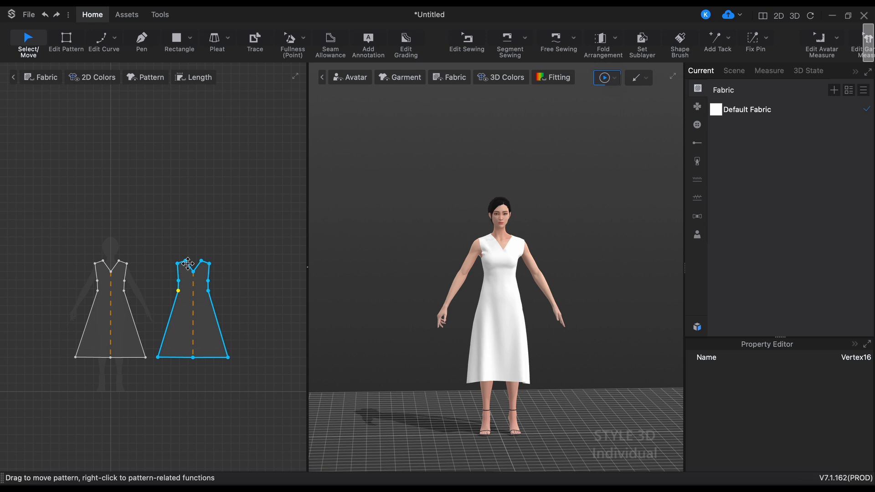
Raise the back neckline's centre point, lower the front one slightly, and shift the front panel's underarm and waist points outward
{"action": "left_click", "coordinate": [66, 40]}
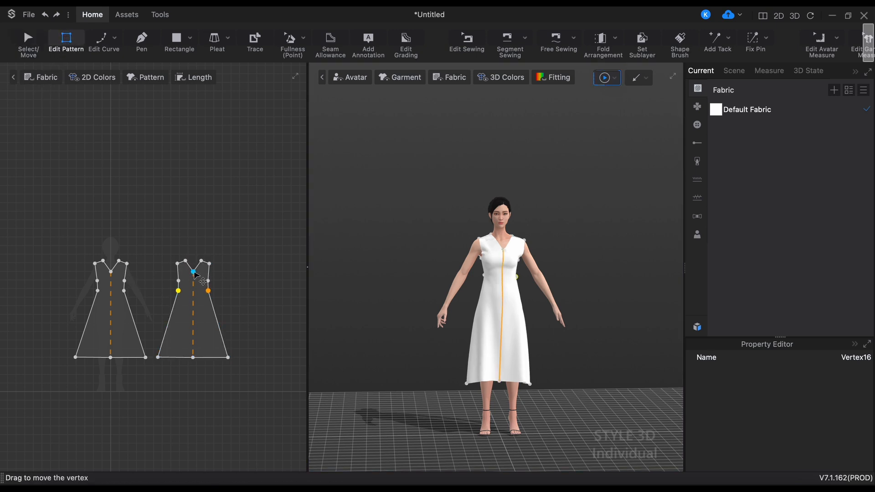
{"action": "left_click", "coordinate": [194, 272]}
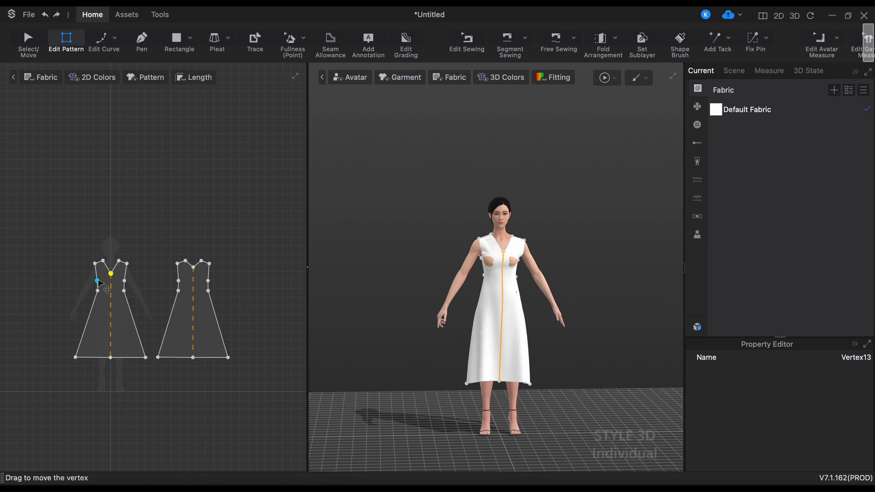
{"action": "left_click", "coordinate": [98, 281]}
{"action": "left_click", "coordinate": [101, 295]}
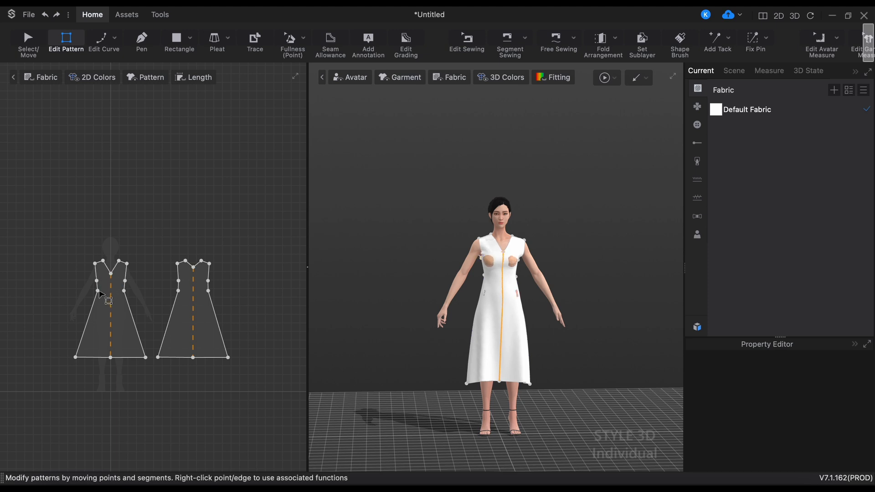
{"action": "left_click", "coordinate": [97, 289]}
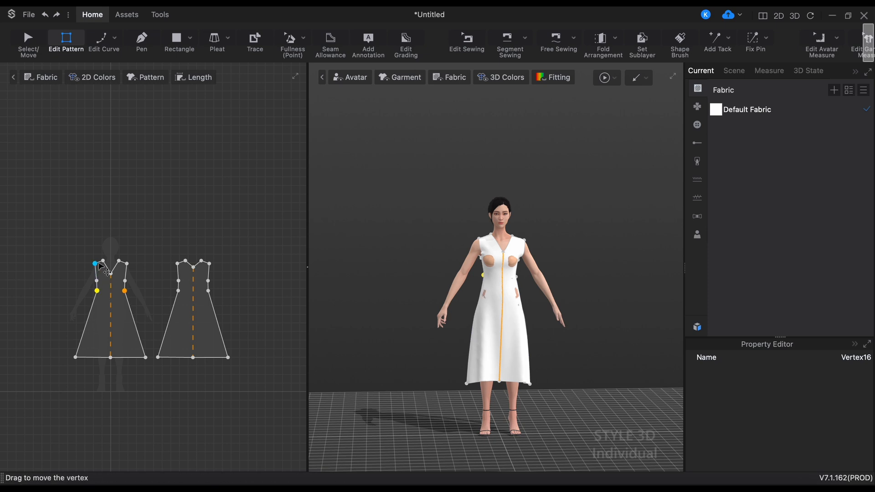
Move the inner shoulder points outward on both panels to widen the neckline, and simulate the dress again
{"action": "left_click", "coordinate": [103, 261]}
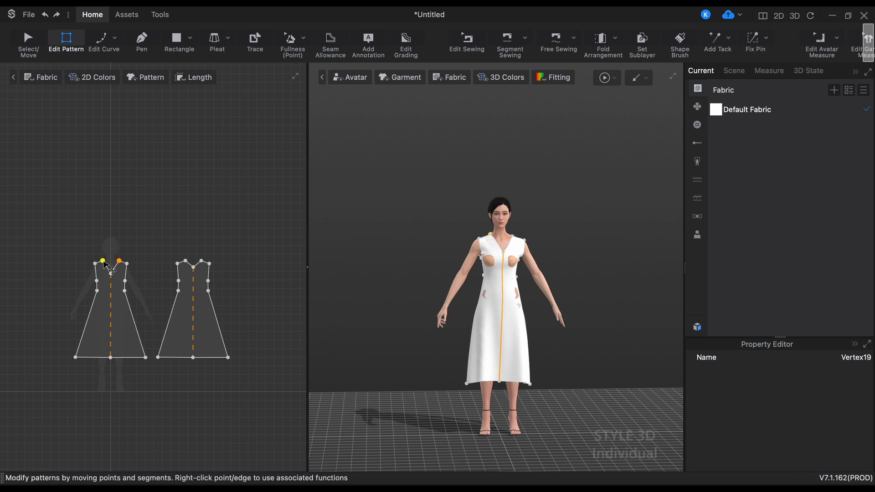
{"action": "left_click", "coordinate": [186, 262]}
{"action": "left_click", "coordinate": [604, 78]}
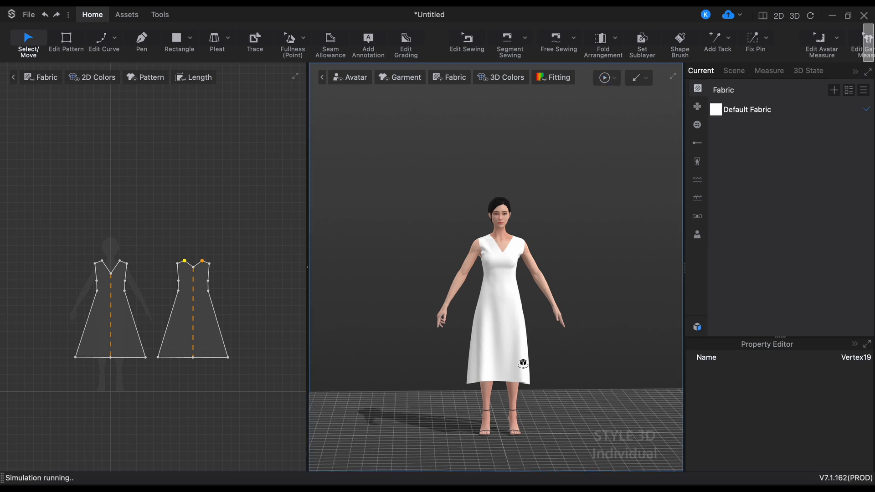
{"action": "right_click_drag", "start_coordinate": [452, 357], "coordinate": [564, 359]}
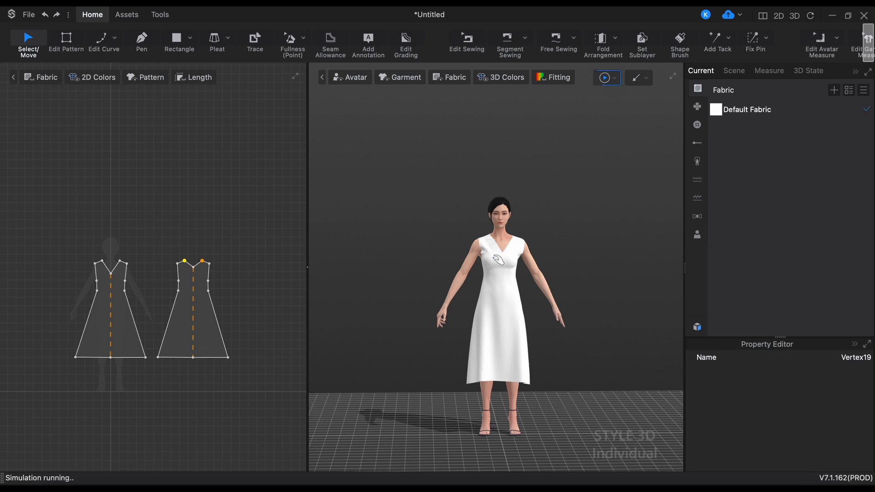
Pull the front panel's cloth near the hem and the back panel's neckline to settle the drape, and stop the simulation
{"action": "left_click_drag", "start_coordinate": [497, 257], "coordinate": [471, 349]}
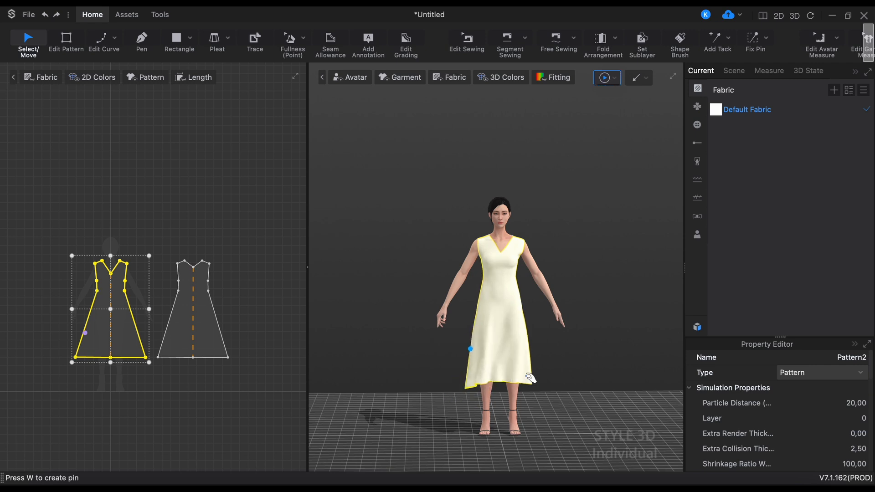
{"action": "left_click_drag", "start_coordinate": [527, 377], "coordinate": [550, 404]}
{"action": "right_click_drag", "start_coordinate": [554, 309], "coordinate": [793, 296]}
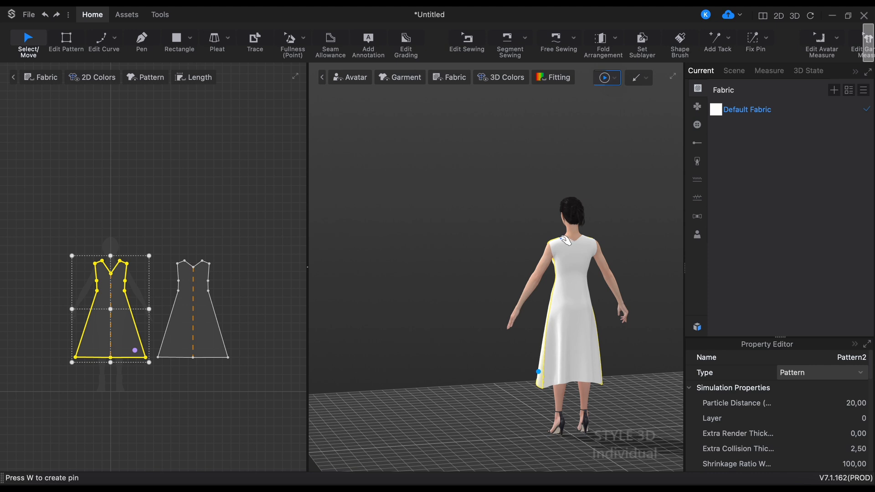
{"action": "mouse_move", "coordinate": [564, 238]}
{"action": "left_mouse_down"}
{"action": "mouse_move", "coordinate": [569, 228]}
{"action": "mouse_move", "coordinate": [586, 237]}
{"action": "mouse_move", "coordinate": [581, 225]}
{"action": "mouse_move", "coordinate": [617, 237]}
{"action": "left_mouse_up"}
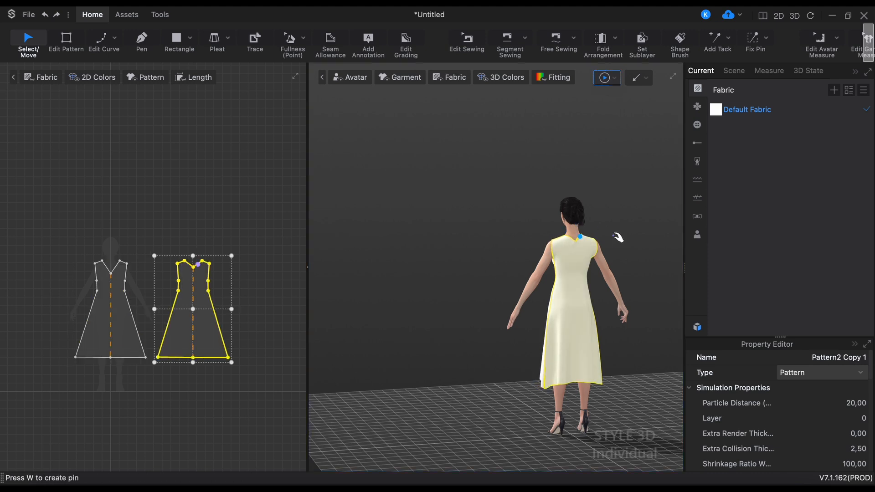
{"action": "left_click", "coordinate": [616, 237]}
{"action": "scroll", "coordinate": [516, 329], "scroll_direction": "up", "scroll_amount": 3}
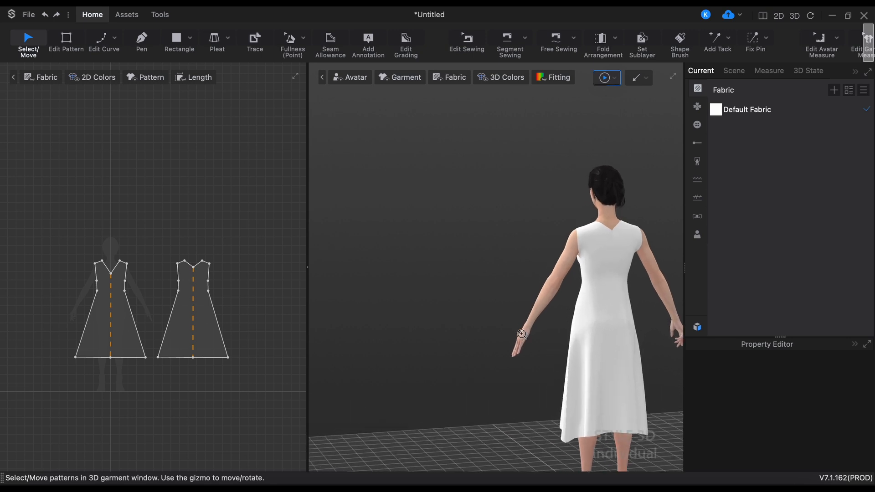
{"action": "middle_click_drag", "start_coordinate": [549, 352], "coordinate": [447, 321]}
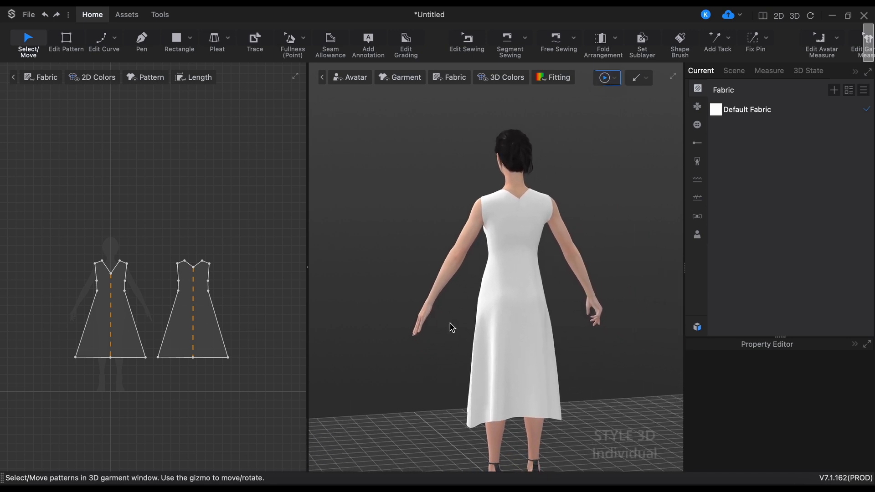
{"action": "right_click_drag", "start_coordinate": [449, 323], "coordinate": [192, 317]}
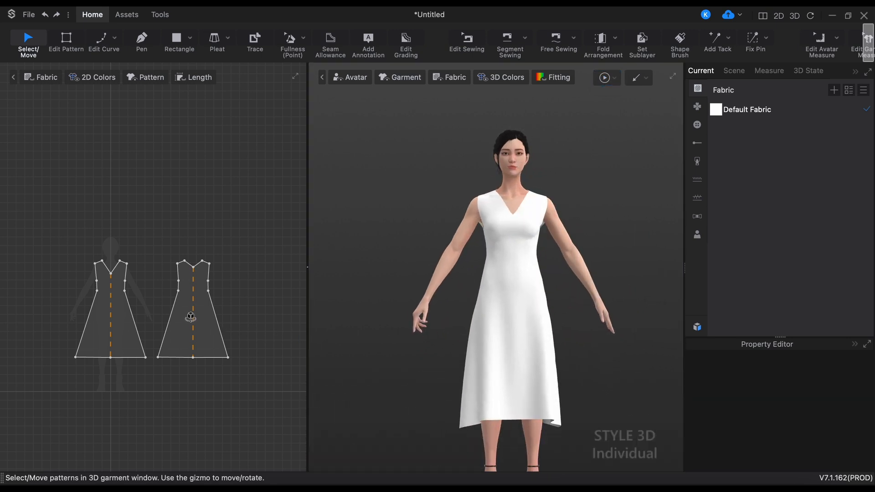
Draw a rectangular pattern piece about 40 × 119 cm above the front dress panel
{"action": "key", "text": "z"}
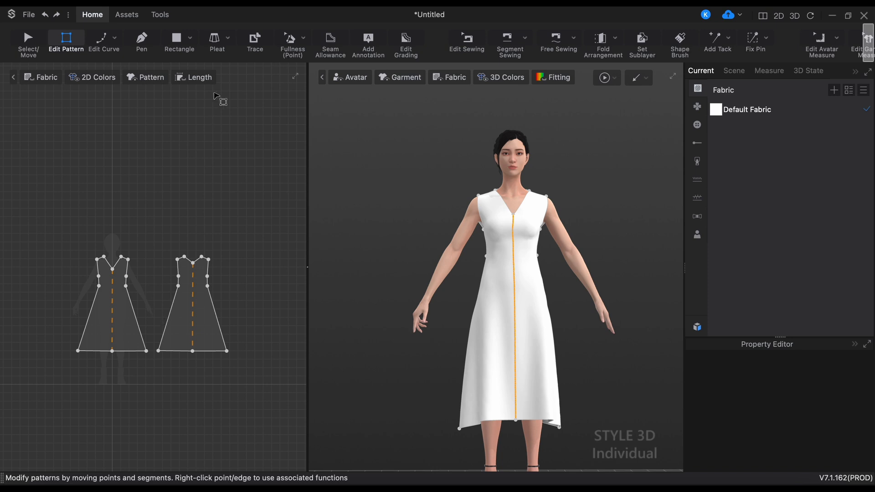
{"action": "left_click", "coordinate": [177, 42]}
{"action": "left_click_drag", "start_coordinate": [54, 146], "coordinate": [88, 246]}
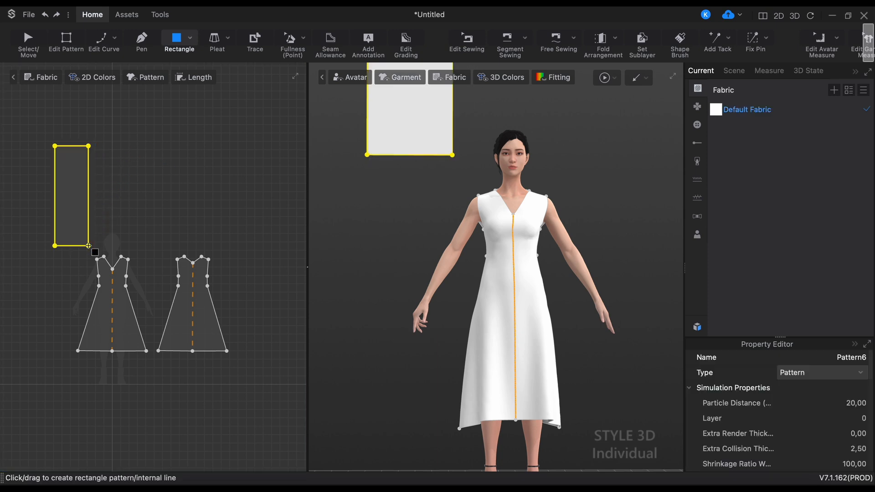
{"action": "left_click", "coordinate": [66, 41]}
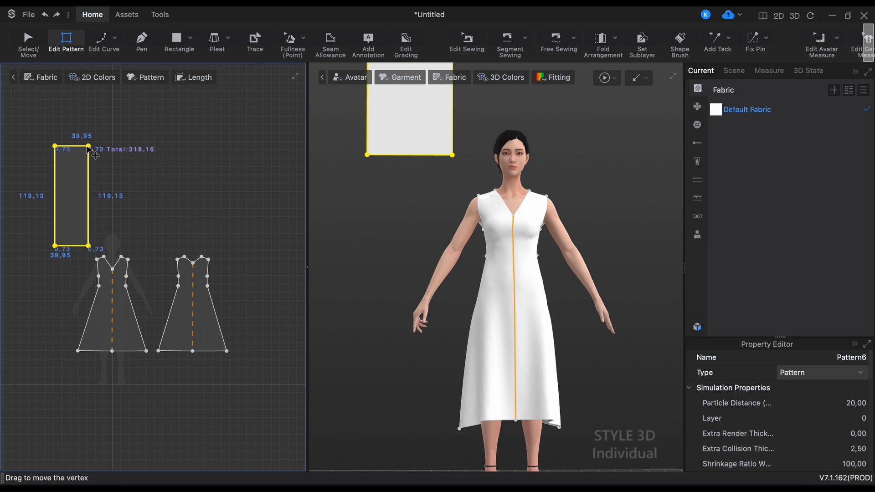
{"action": "left_click", "coordinate": [143, 219]}
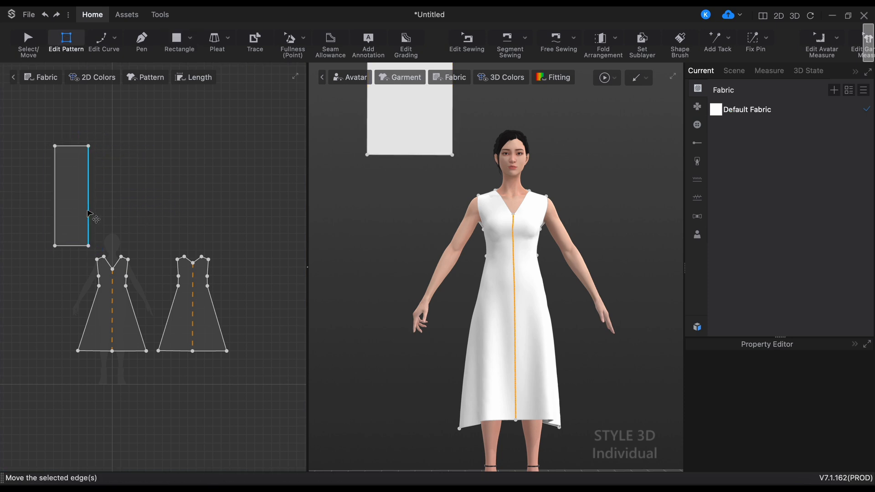
Narrow the rectangular piece by nudging one long edge inward in Edit Pattern, and select the piece in 3D
{"action": "left_click_drag", "start_coordinate": [88, 211], "coordinate": [90, 211]}
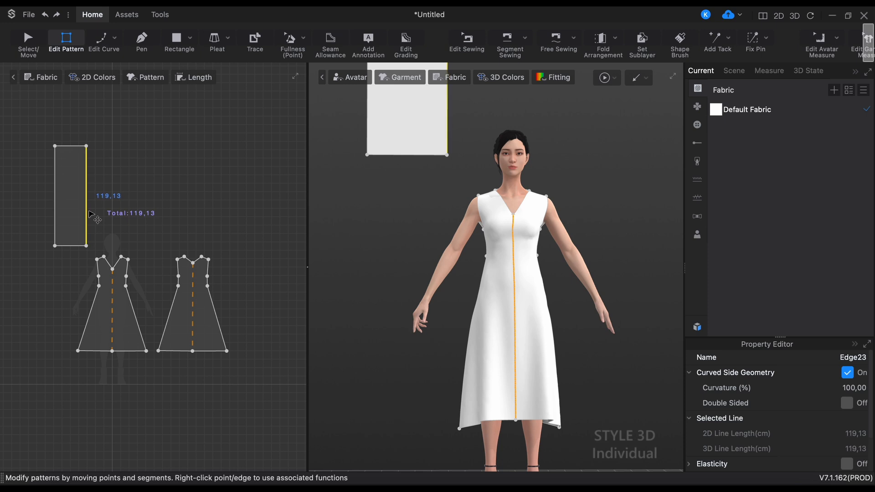
{"action": "key", "text": "Left"}
{"action": "key", "text": "Left"}
{"action": "key", "text": "Left"}
{"action": "key", "text": "Left"}
{"action": "key", "text": "Left"}
{"action": "key", "text": "Left"}
{"action": "key", "text": "Left"}
{"action": "key", "text": "Left"}
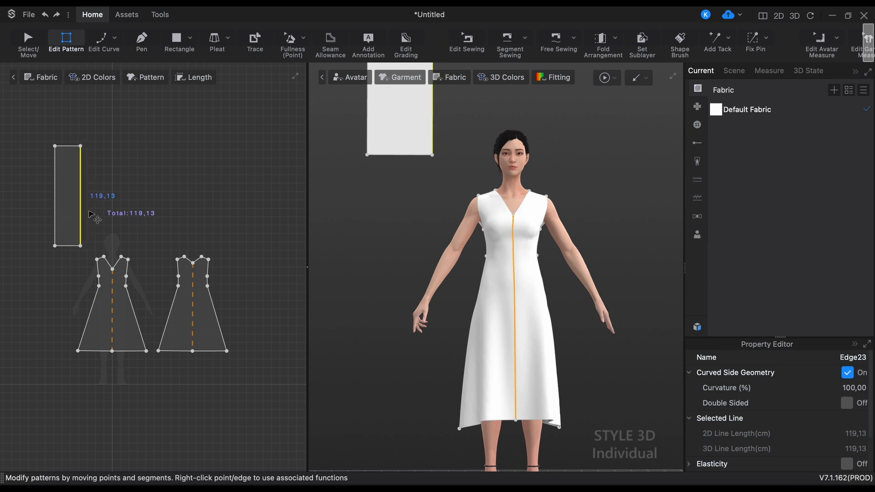
{"action": "key", "text": "Left"}
{"action": "key", "text": "Left"}
{"action": "key", "text": "Left"}
{"action": "key", "text": "Left"}
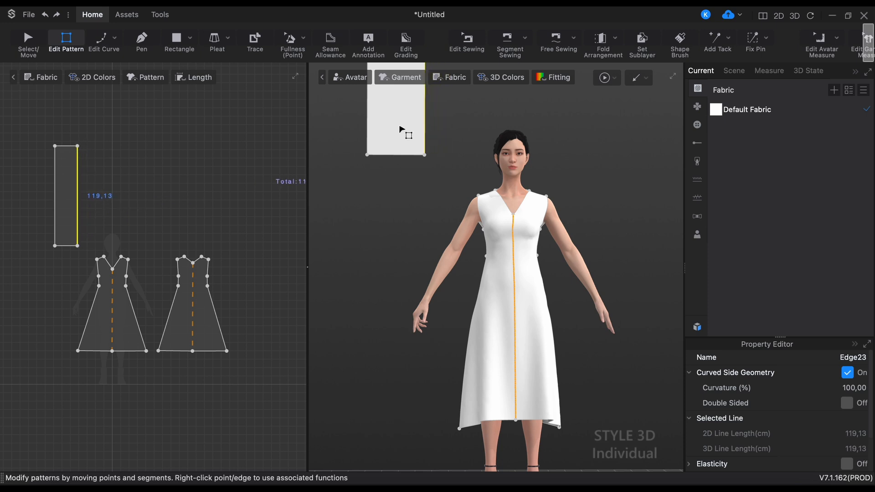
{"action": "left_click", "coordinate": [401, 132]}
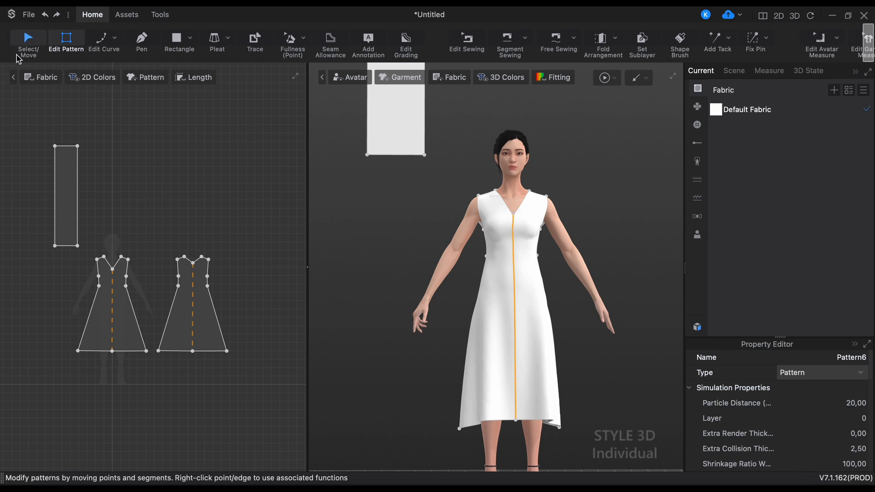
Shorten the rectangular piece from its lower end and place it beside the front dress panel, clear of the avatar in 3D
{"action": "left_click", "coordinate": [28, 45]}
{"action": "left_click_drag", "start_coordinate": [420, 121], "coordinate": [385, 328]}
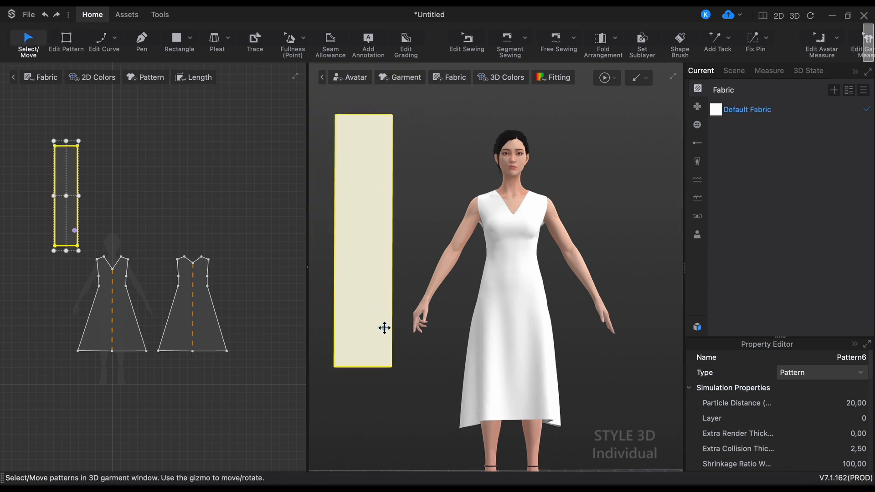
{"action": "left_click_drag", "start_coordinate": [66, 251], "coordinate": [68, 221]}
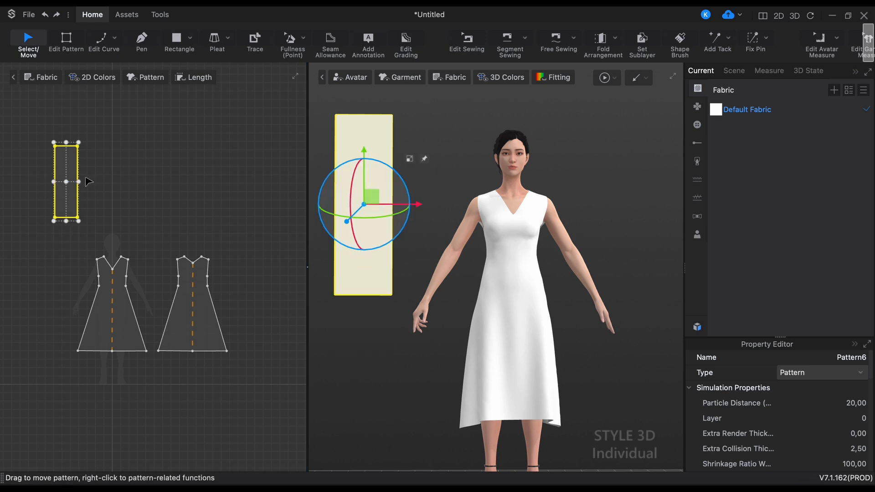
{"action": "left_click_drag", "start_coordinate": [71, 170], "coordinate": [59, 272]}
{"action": "left_click", "coordinate": [381, 366]}
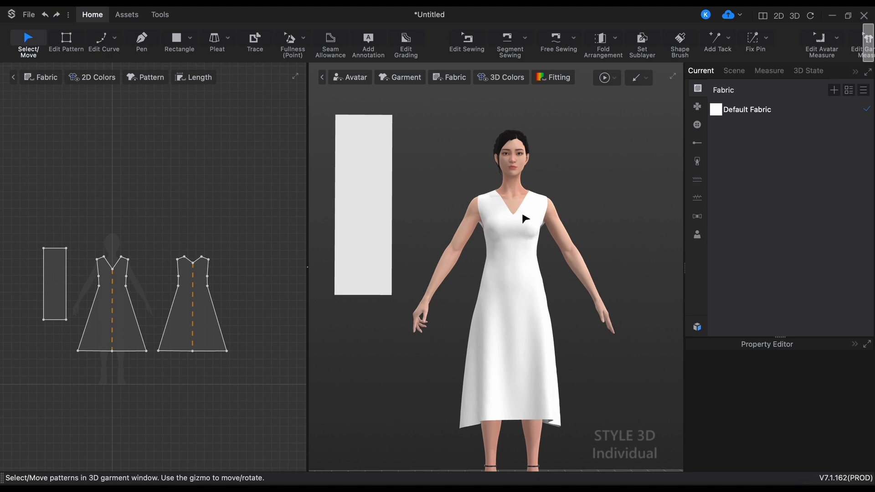
Show the avatar's arrangement points and wrap the rectangular piece around the avatar's right arm as a sleeve
{"action": "left_click", "coordinate": [364, 81]}
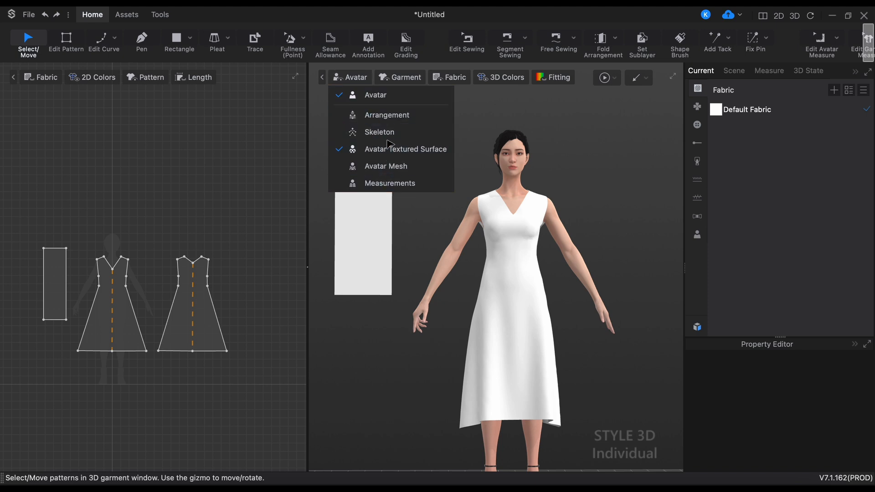
{"action": "left_click", "coordinate": [395, 117]}
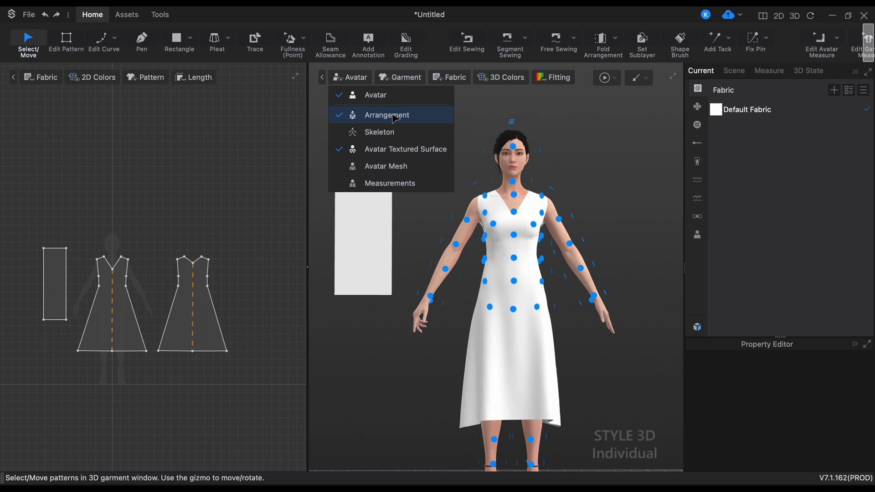
{"action": "left_click", "coordinate": [412, 242]}
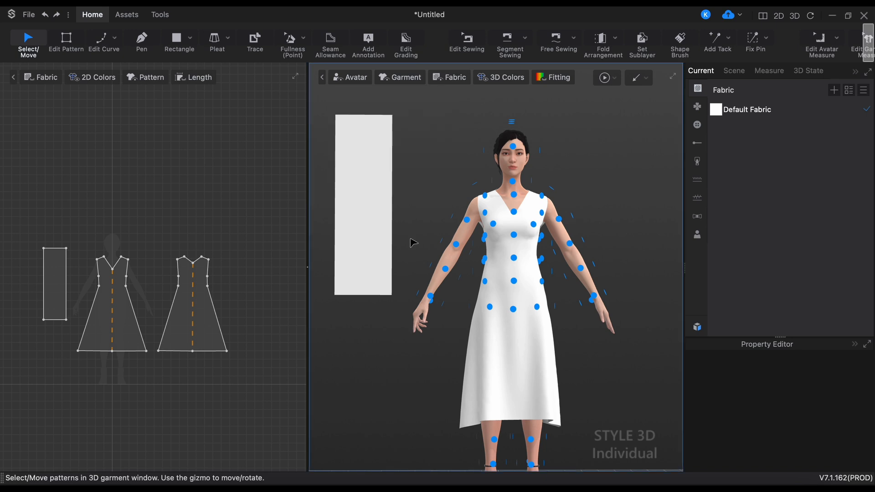
{"action": "left_click", "coordinate": [387, 212]}
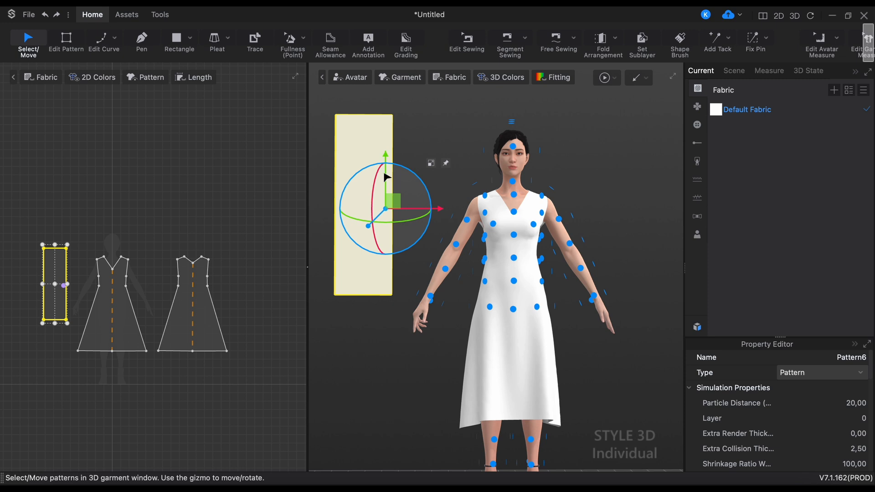
{"action": "left_click", "coordinate": [442, 246]}
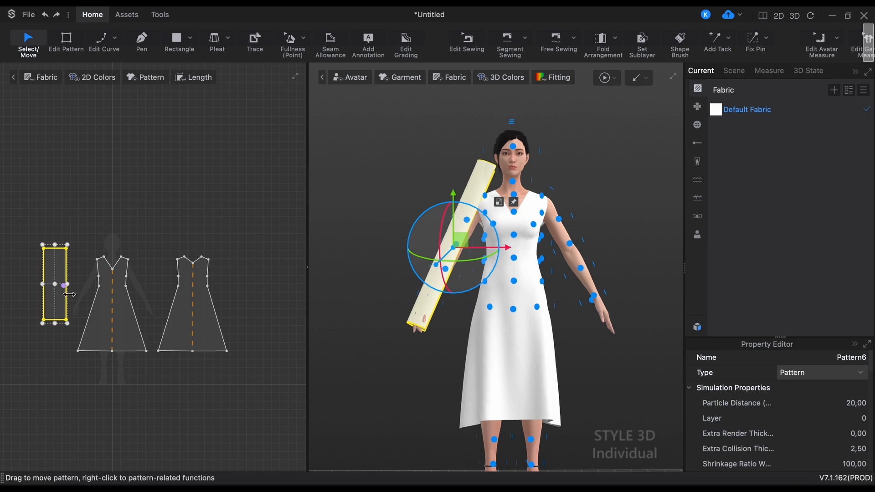
Shorten the sleeve piece from both ends and widen it, making it about 32 × 48 cm
{"action": "left_click_drag", "start_coordinate": [55, 324], "coordinate": [54, 310]}
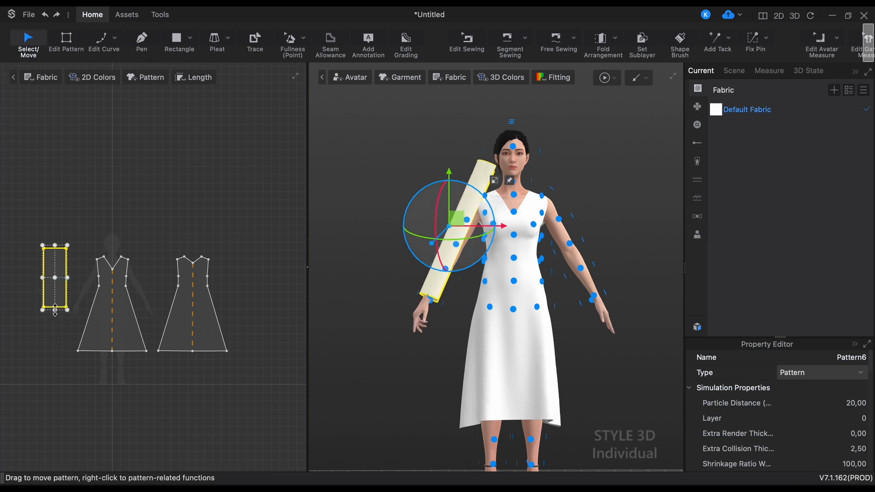
{"action": "left_click_drag", "start_coordinate": [55, 245], "coordinate": [55, 264]}
{"action": "left_click", "coordinate": [210, 210]}
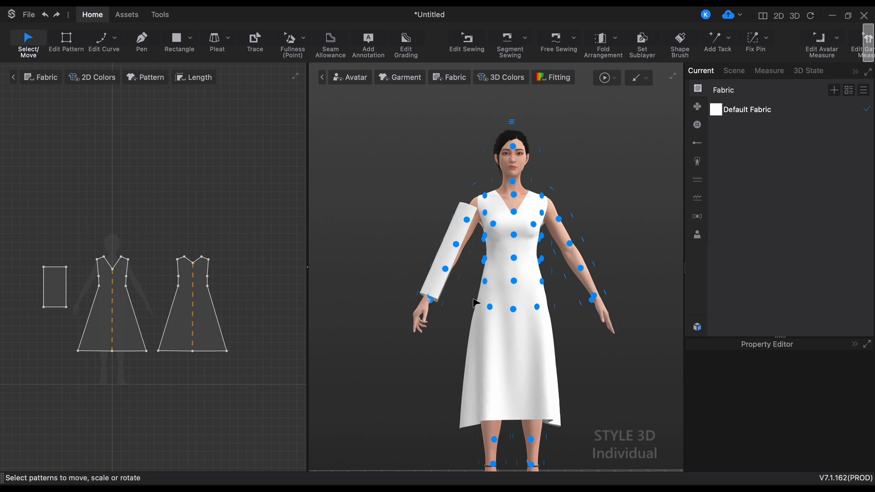
{"action": "mouse_move", "coordinate": [475, 303]}
{"action": "right_mouse_down"}
{"action": "mouse_move", "coordinate": [395, 302]}
{"action": "mouse_move", "coordinate": [481, 313]}
{"action": "mouse_move", "coordinate": [478, 297]}
{"action": "mouse_move", "coordinate": [483, 309]}
{"action": "right_mouse_up"}
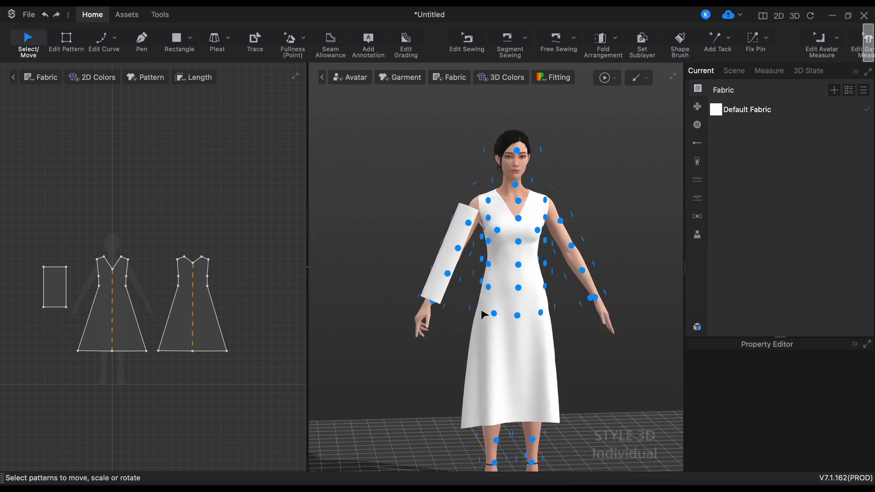
{"action": "left_click", "coordinate": [53, 288]}
{"action": "left_click", "coordinate": [53, 288]}
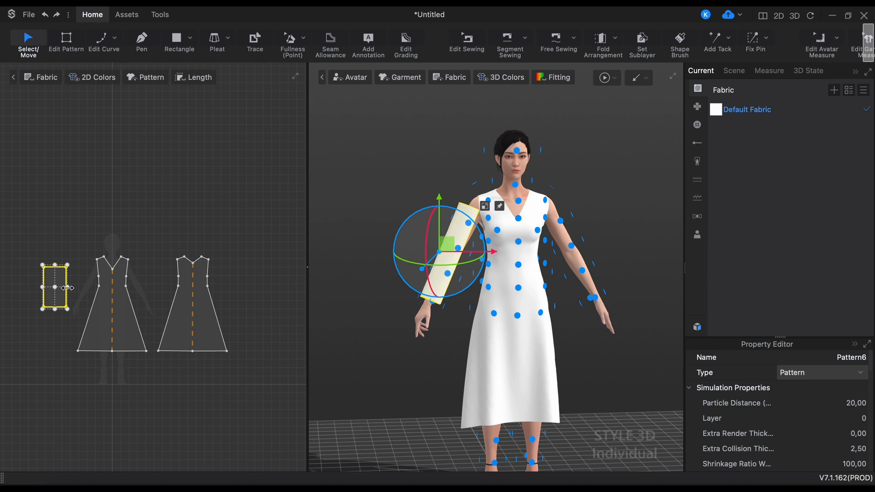
{"action": "left_click_drag", "start_coordinate": [67, 288], "coordinate": [72, 287]}
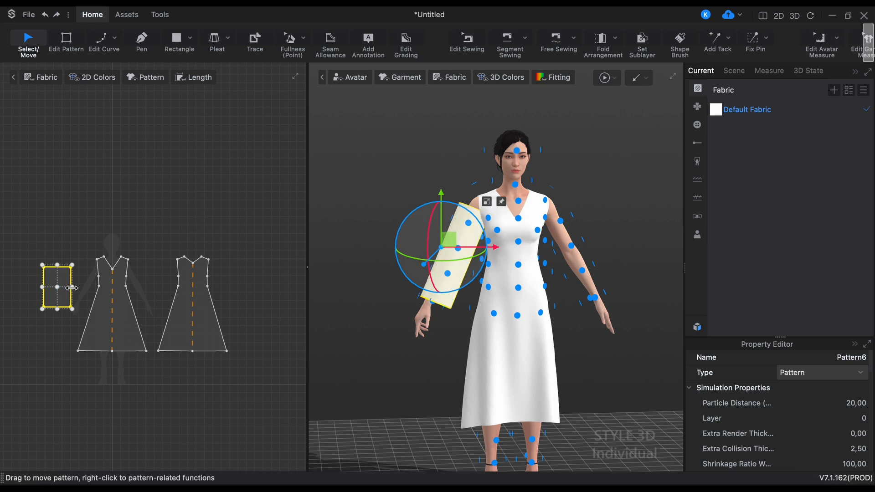
{"action": "left_click", "coordinate": [62, 356]}
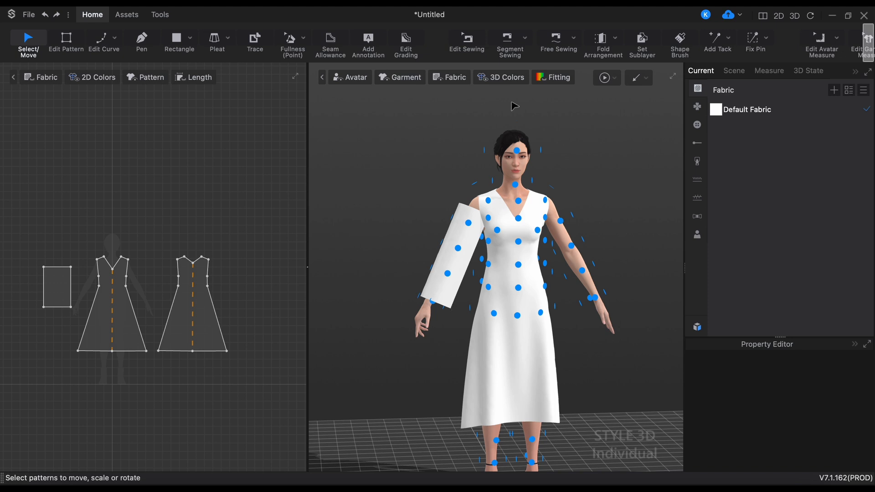
Sew the sleeve's two long edges together with Segment Sewing to close it into a tube
{"action": "left_click", "coordinate": [513, 41]}
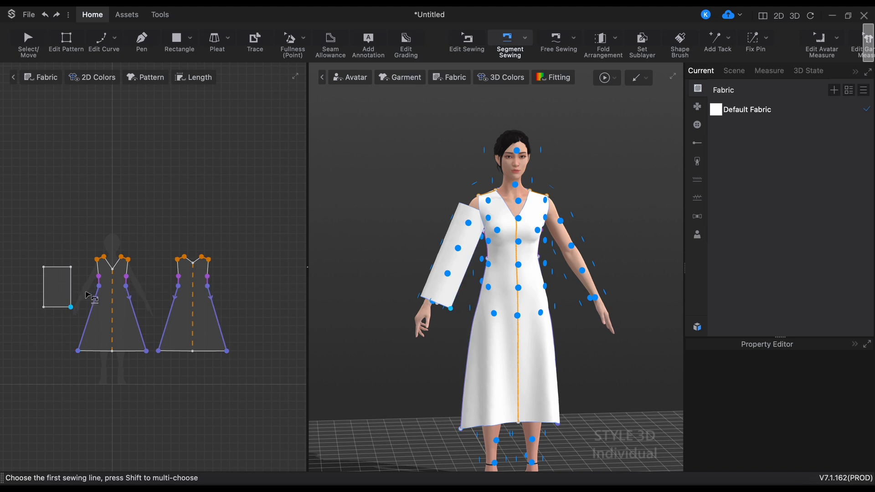
{"action": "right_click_drag", "start_coordinate": [378, 388], "coordinate": [336, 391]}
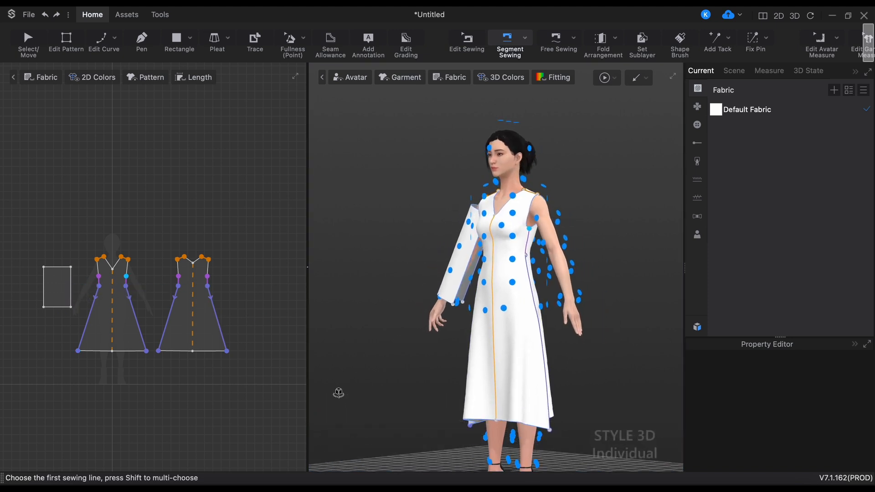
{"action": "left_click", "coordinate": [70, 284]}
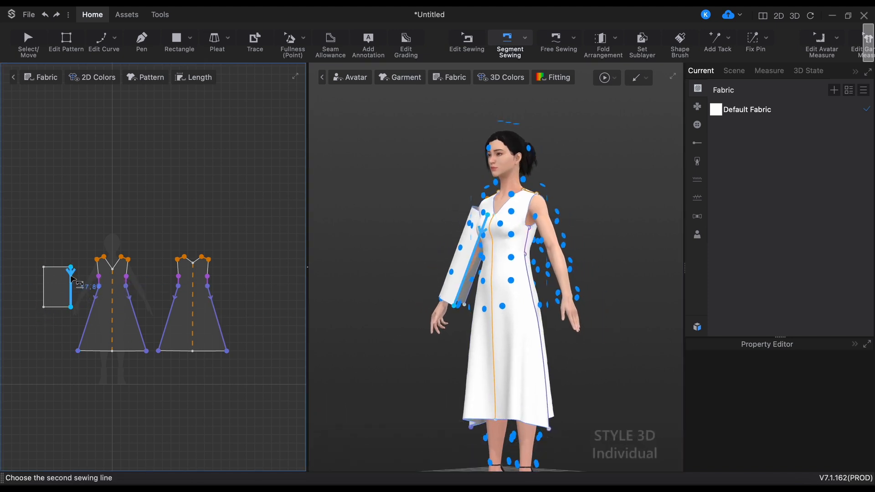
{"action": "left_click", "coordinate": [44, 285]}
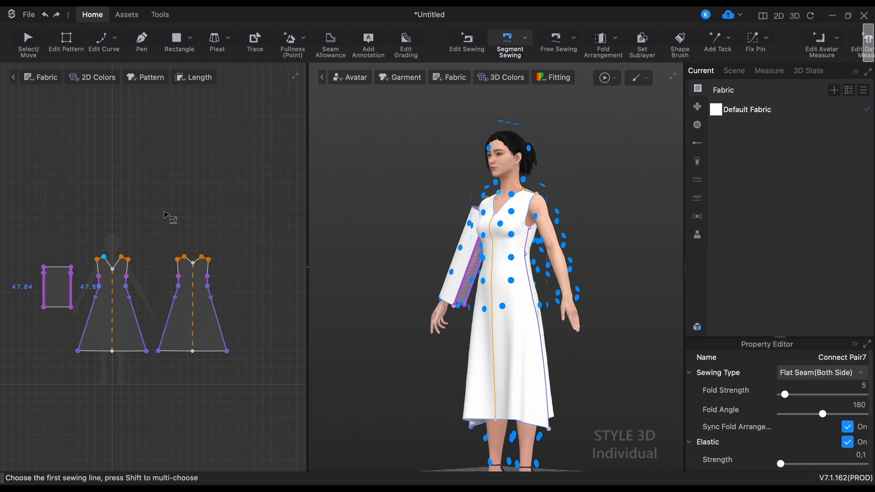
Split the sleeve's upper edge uniformly into 2 segments
{"action": "right_click_drag", "start_coordinate": [350, 252], "coordinate": [494, 301]}
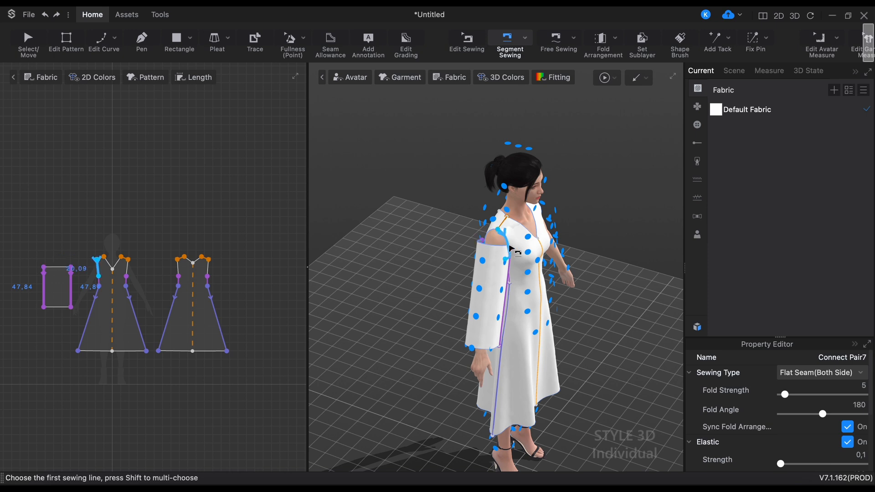
{"action": "left_click", "coordinate": [68, 45]}
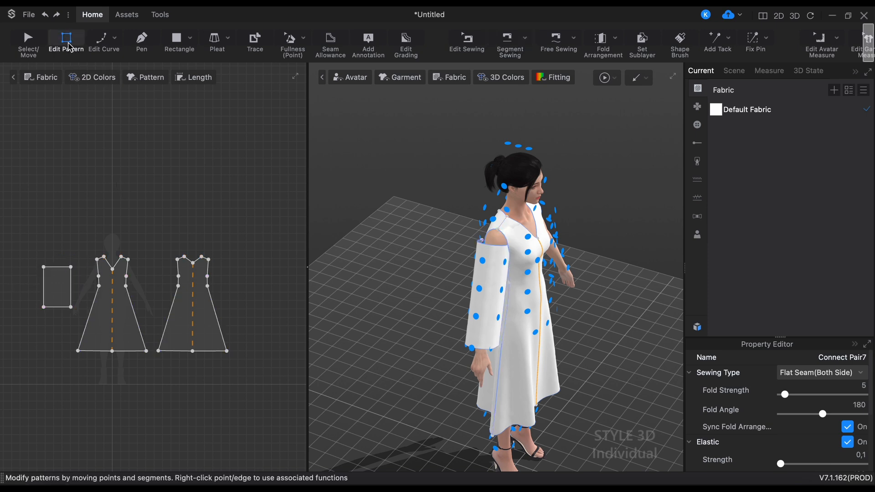
{"action": "left_click", "coordinate": [61, 268]}
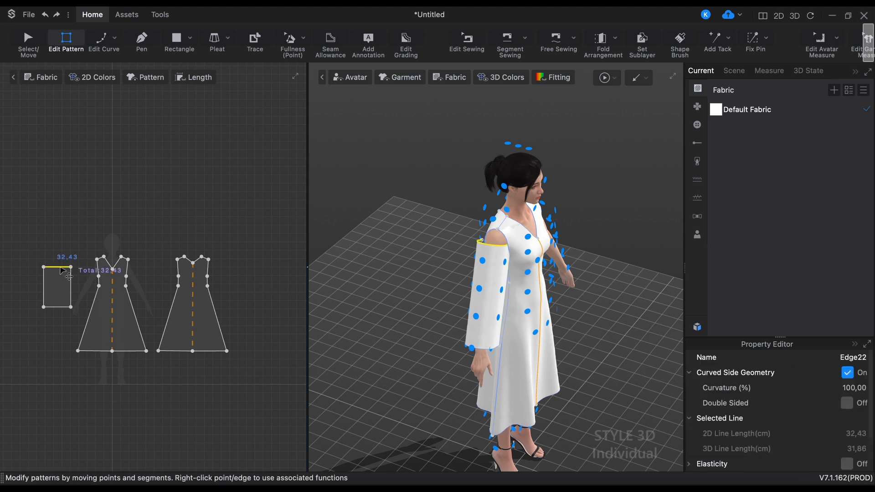
{"action": "right_click", "coordinate": [62, 272]}
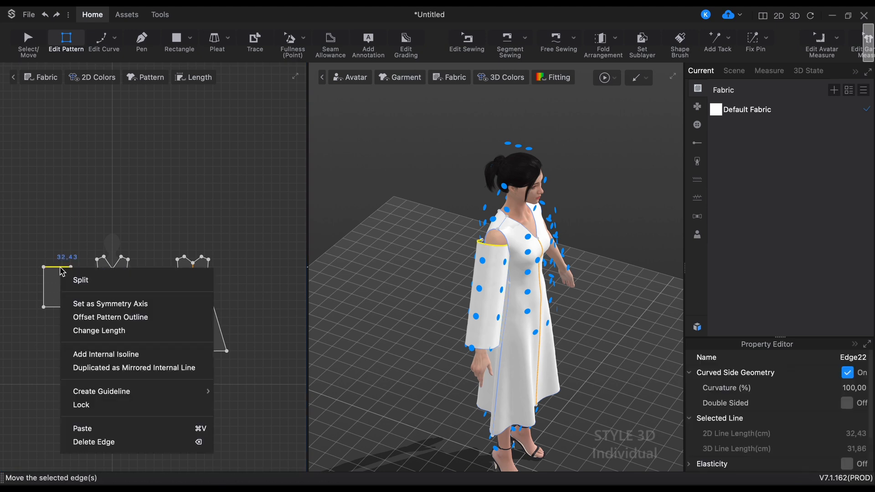
{"action": "left_click", "coordinate": [79, 280]}
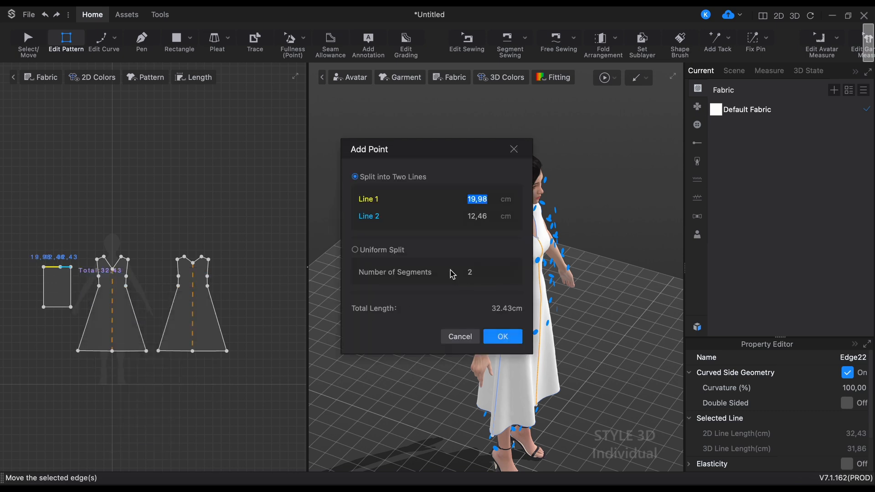
{"action": "left_click", "coordinate": [376, 251]}
{"action": "left_click", "coordinate": [512, 343]}
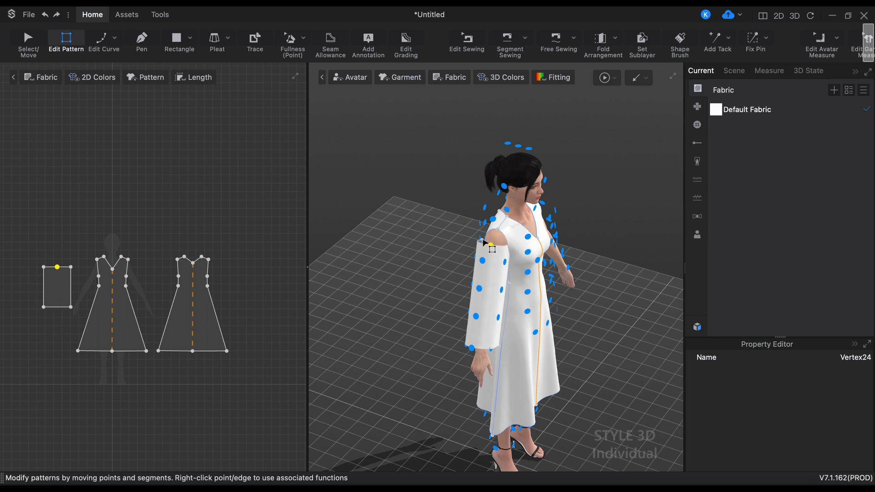
Sew the two halves of the sleeve's upper edge to the front and back armhole edges with Segment Sewing
{"action": "right_click_drag", "start_coordinate": [476, 243], "coordinate": [423, 267]}
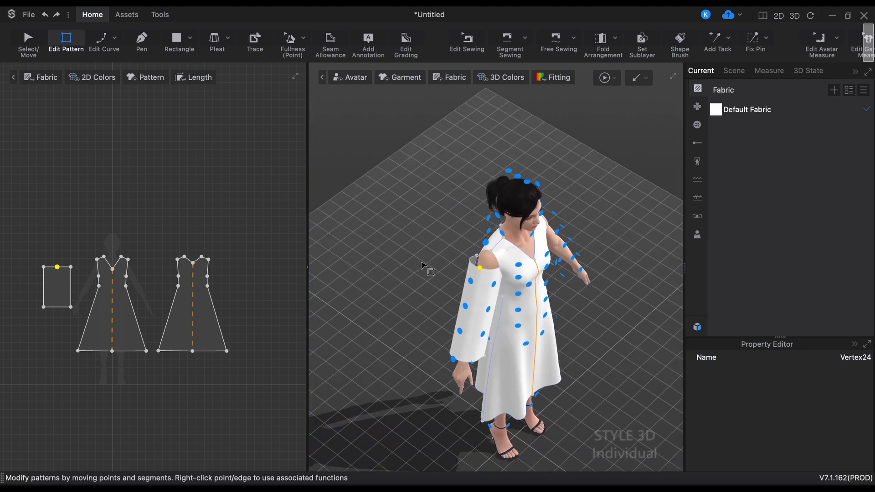
{"action": "left_click", "coordinate": [508, 41]}
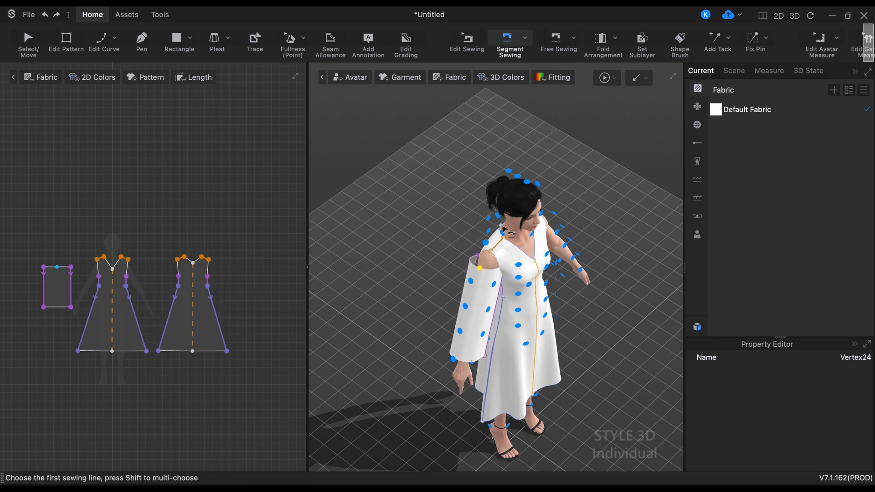
{"action": "left_click", "coordinate": [491, 270]}
{"action": "left_click", "coordinate": [499, 262]}
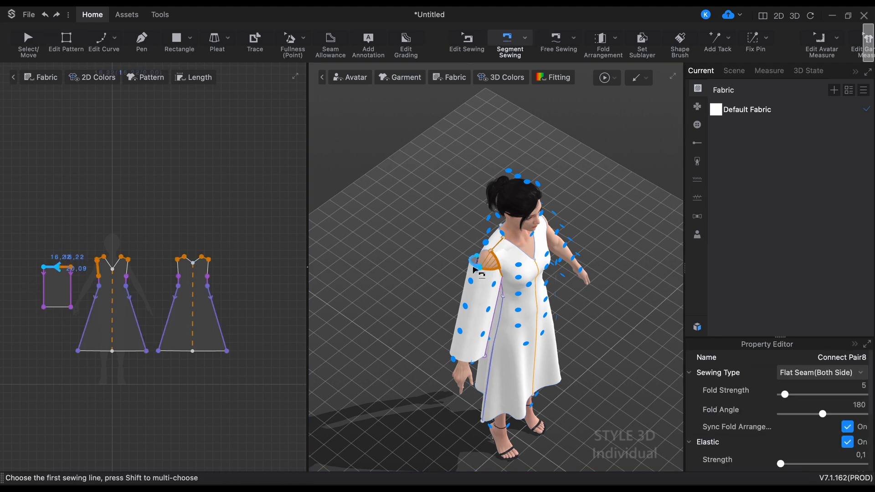
{"action": "left_click", "coordinate": [476, 269]}
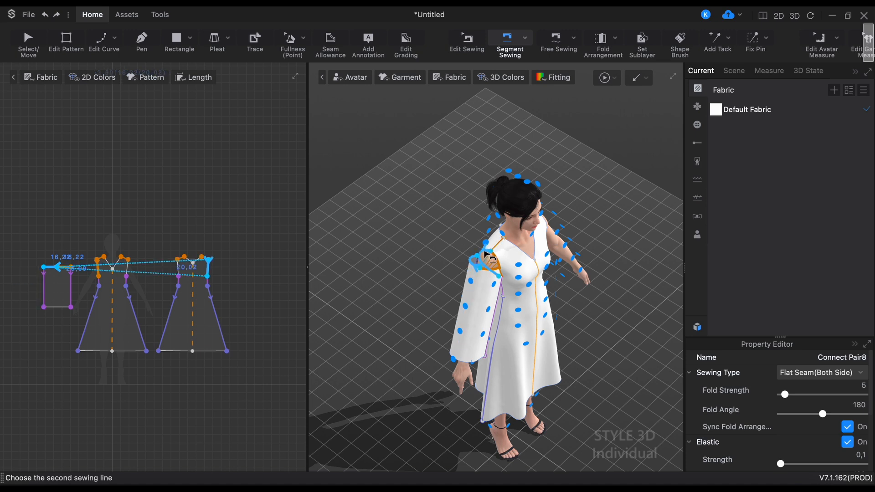
{"action": "right_click_drag", "start_coordinate": [486, 255], "coordinate": [526, 255]}
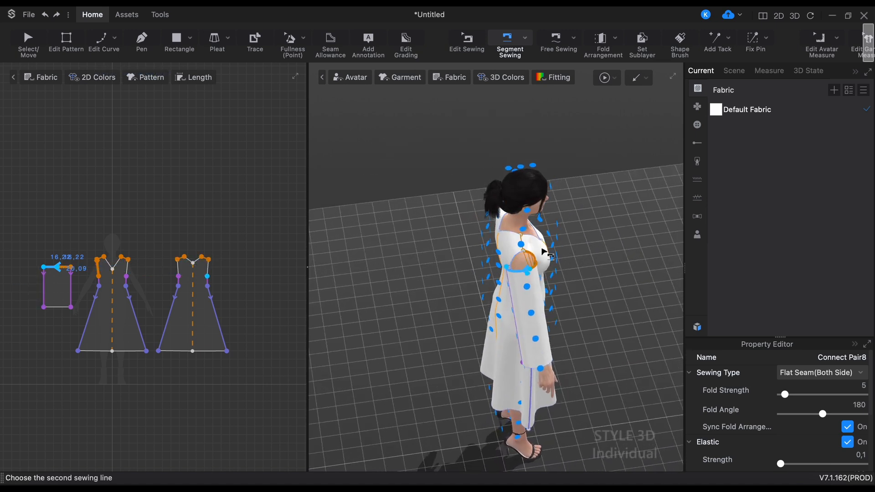
{"action": "left_click", "coordinate": [520, 259]}
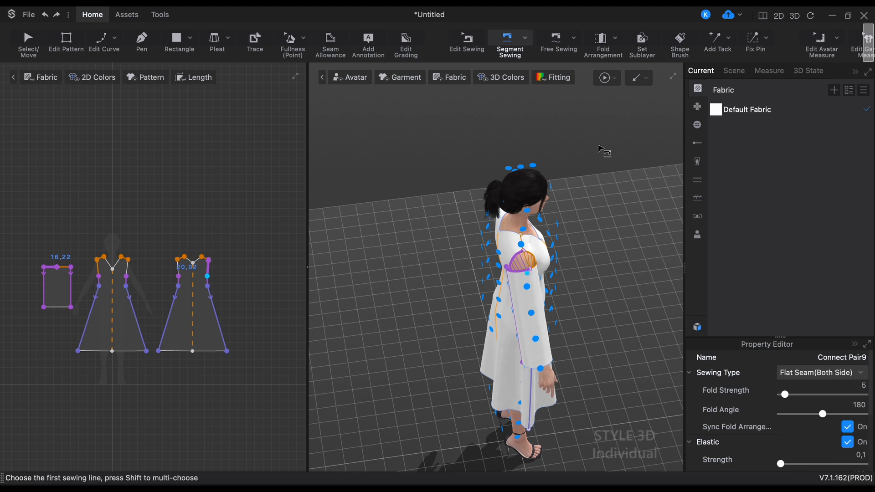
Simulate the dress with the attached sleeve and check the sleeve against its pattern pieces
{"action": "left_click", "coordinate": [603, 78]}
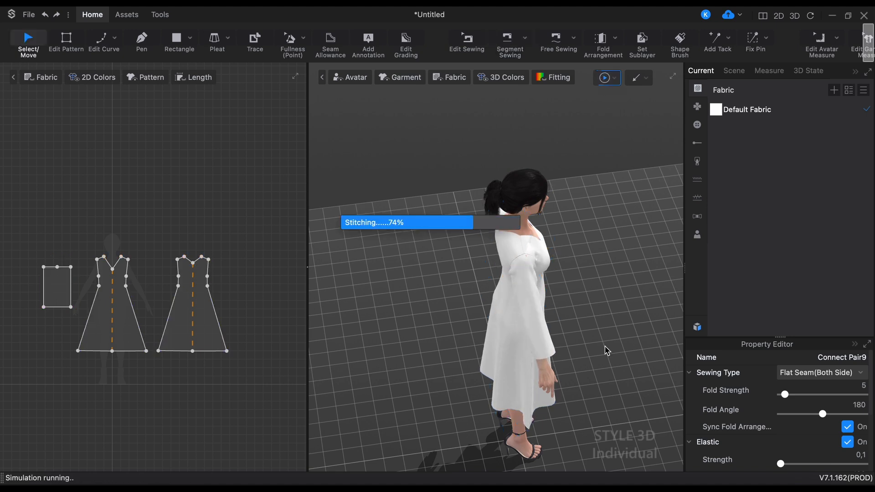
{"action": "right_click_drag", "start_coordinate": [581, 367], "coordinate": [479, 327]}
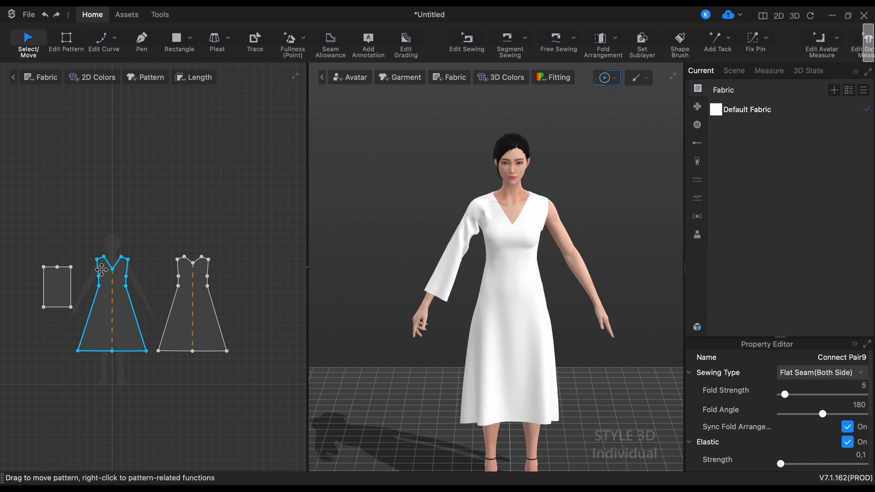
{"action": "scroll", "coordinate": [108, 276], "scroll_direction": "up", "scroll_amount": 3}
{"action": "left_click", "coordinate": [12, 269]}
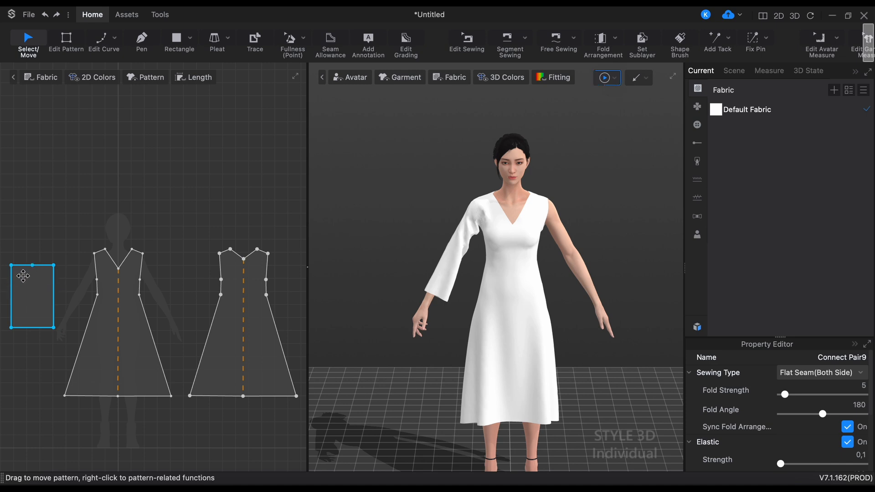
{"action": "left_click", "coordinate": [48, 237]}
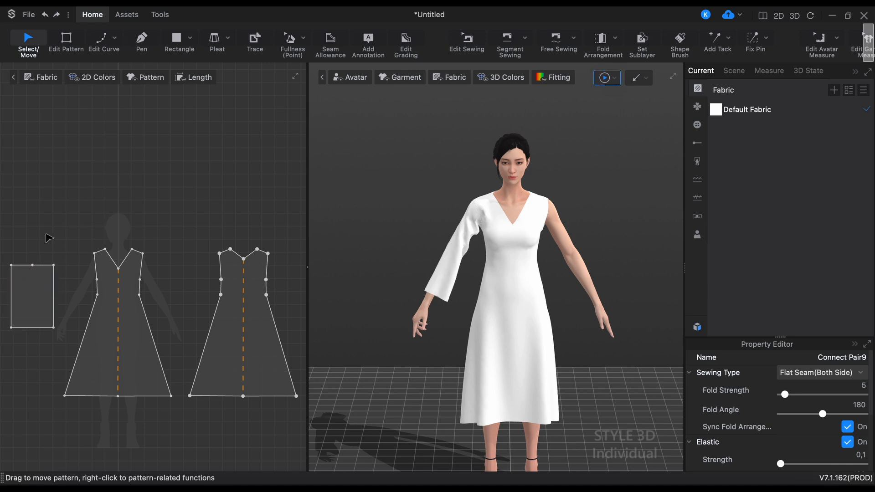
{"action": "middle_click_drag", "start_coordinate": [49, 237], "coordinate": [104, 207]}
{"action": "left_click", "coordinate": [150, 225]}
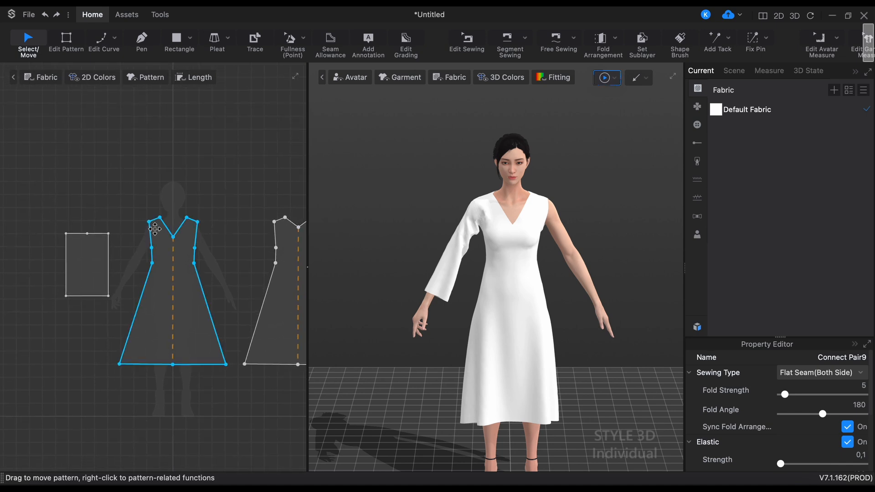
Curve the front piece's armhole edges inward with Edit Arc and simulate the dress with the reshaped armholes
{"action": "left_click", "coordinate": [115, 38]}
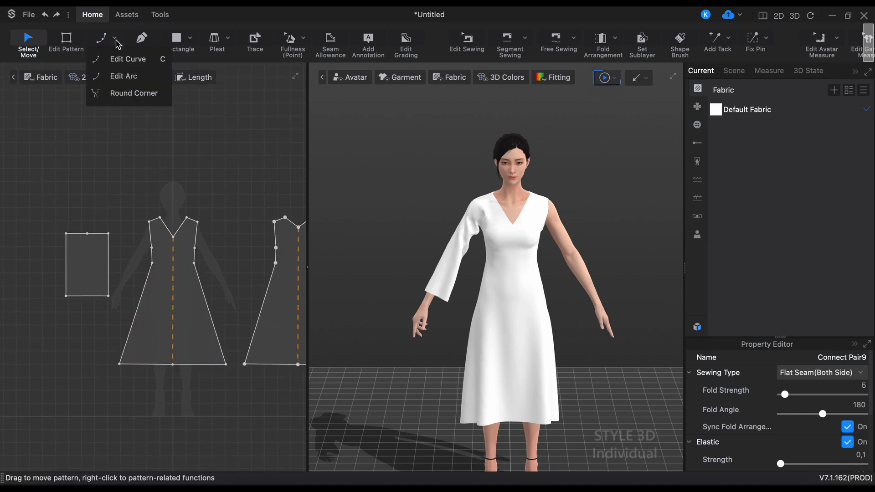
{"action": "left_click", "coordinate": [122, 76]}
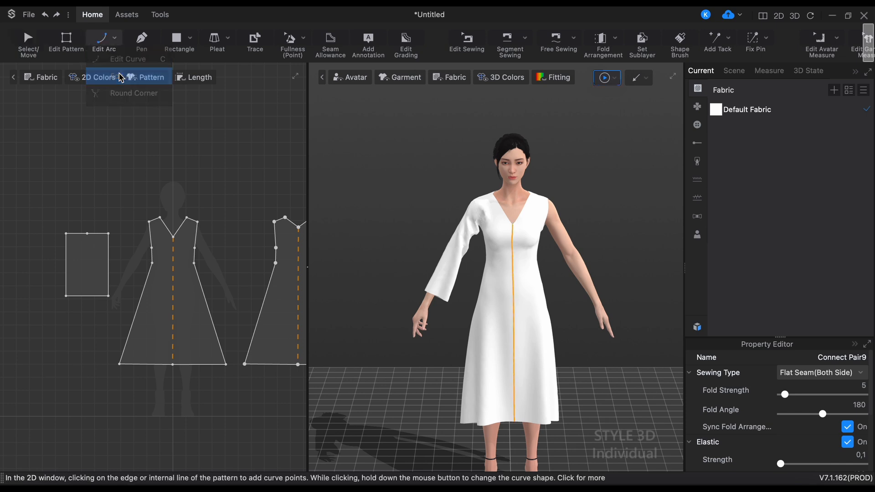
{"action": "left_click", "coordinate": [153, 236]}
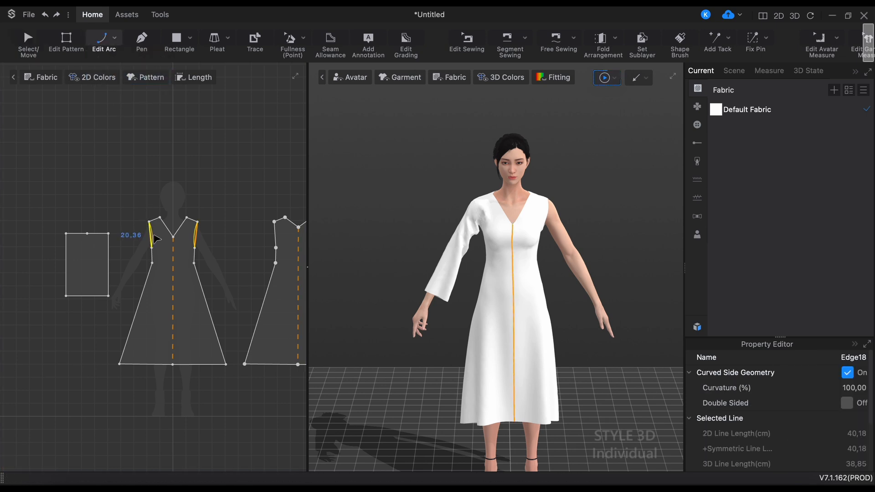
{"action": "left_click_drag", "start_coordinate": [155, 236], "coordinate": [155, 236]}
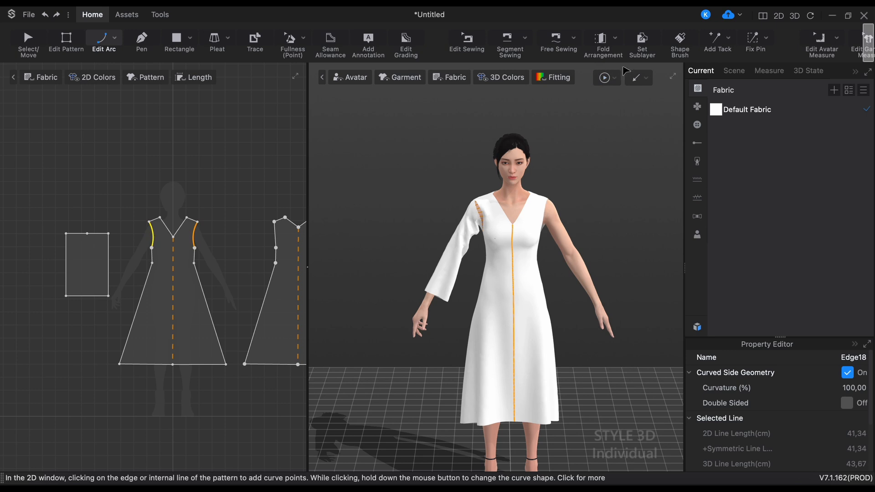
{"action": "left_click", "coordinate": [603, 80]}
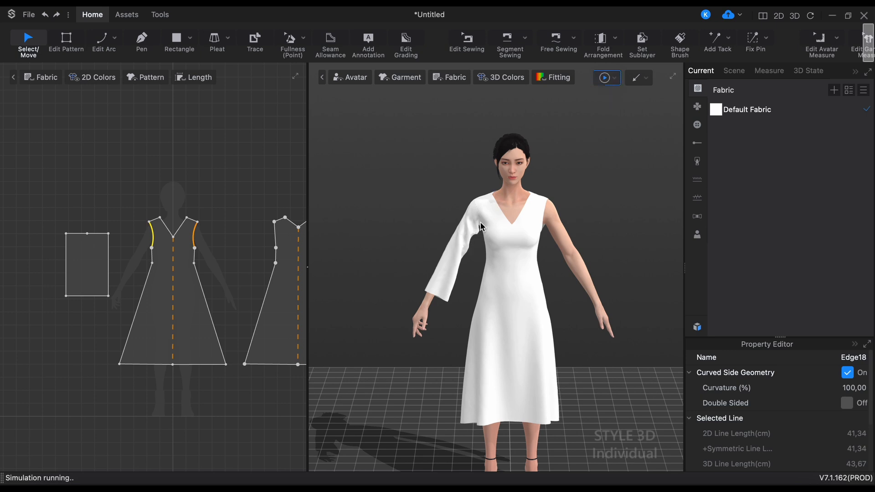
{"action": "left_click", "coordinate": [603, 81]}
Raise the midpoint of the sleeve pattern's upper edge with Edit Pattern to form a pointed cap
{"action": "key", "text": "n"}
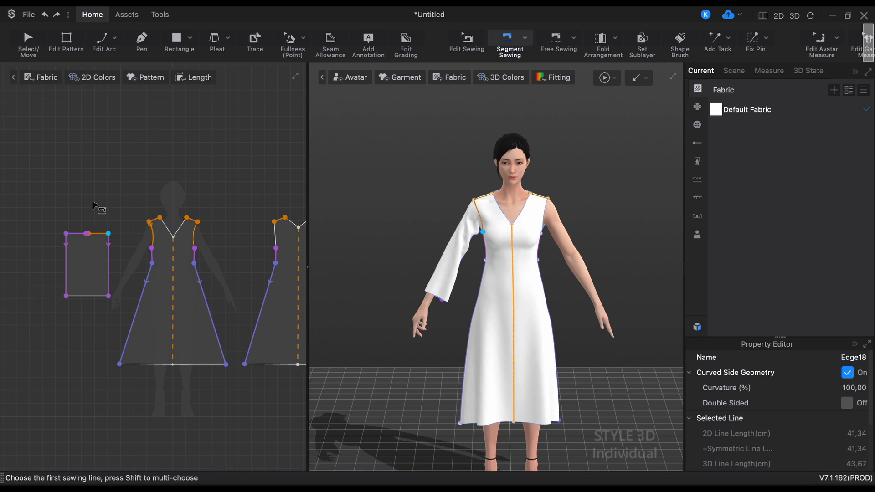
{"action": "left_click", "coordinate": [66, 41]}
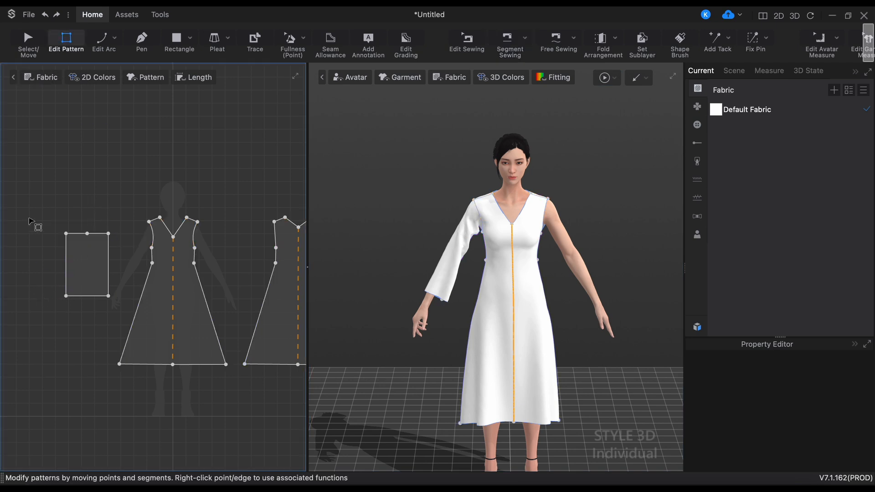
{"action": "left_click", "coordinate": [87, 233]}
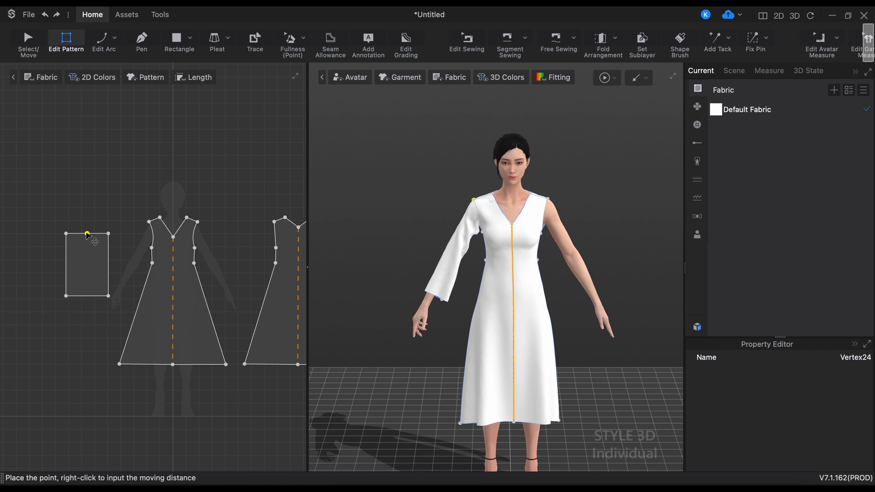
{"action": "left_click_drag", "start_coordinate": [87, 234], "coordinate": [87, 214]}
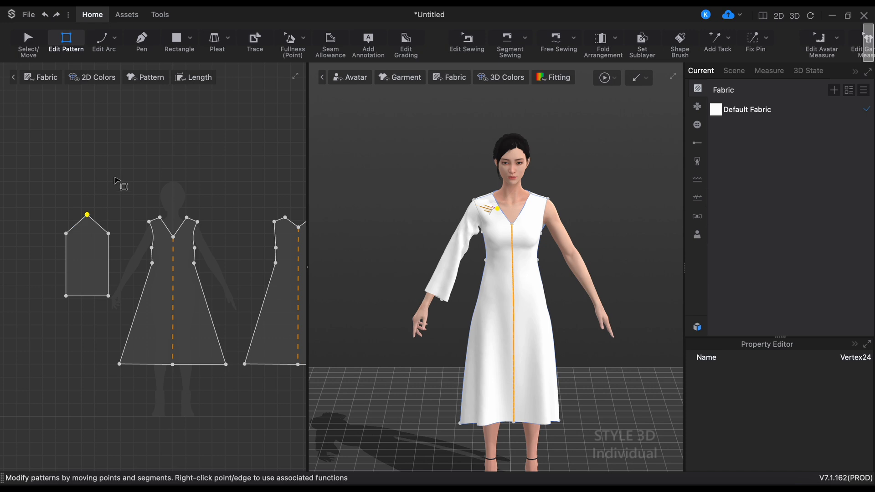
Round the sleeve's pointed cap into a smooth curve with Edit Curve, keeping its peak centred
{"action": "left_click", "coordinate": [115, 41]}
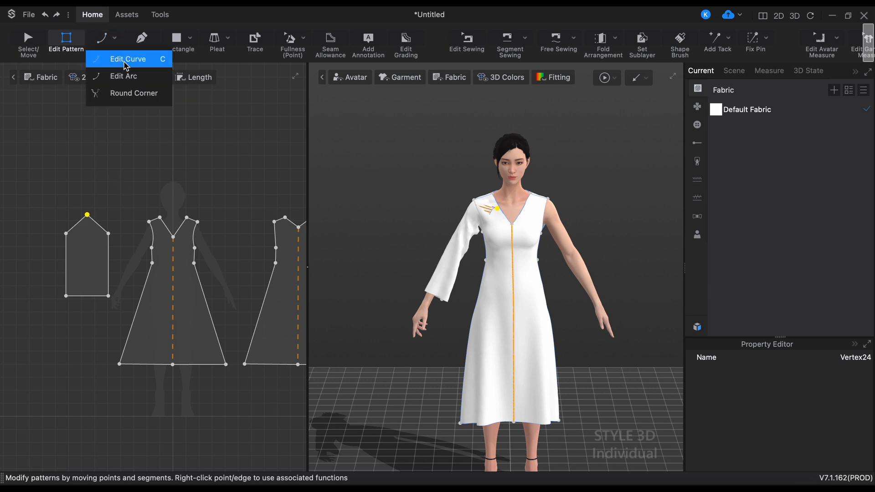
{"action": "left_click", "coordinate": [123, 59]}
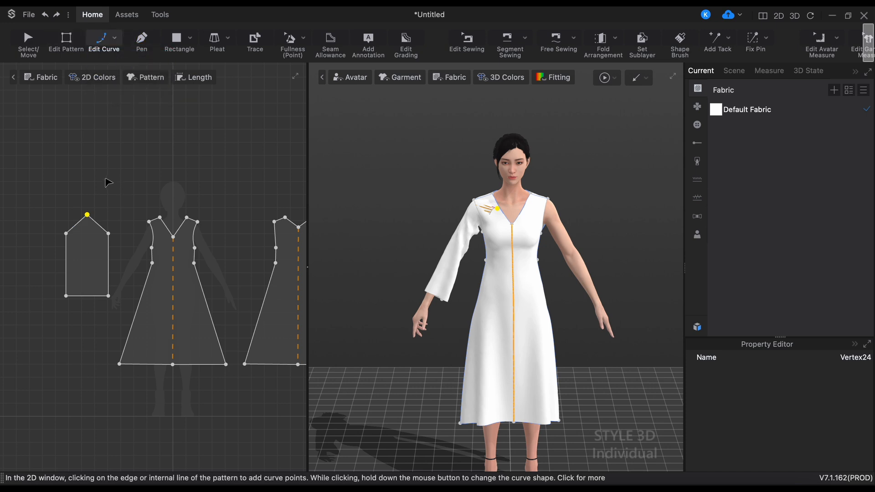
{"action": "left_click", "coordinate": [88, 215]}
{"action": "left_click_drag", "start_coordinate": [89, 217], "coordinate": [91, 219]}
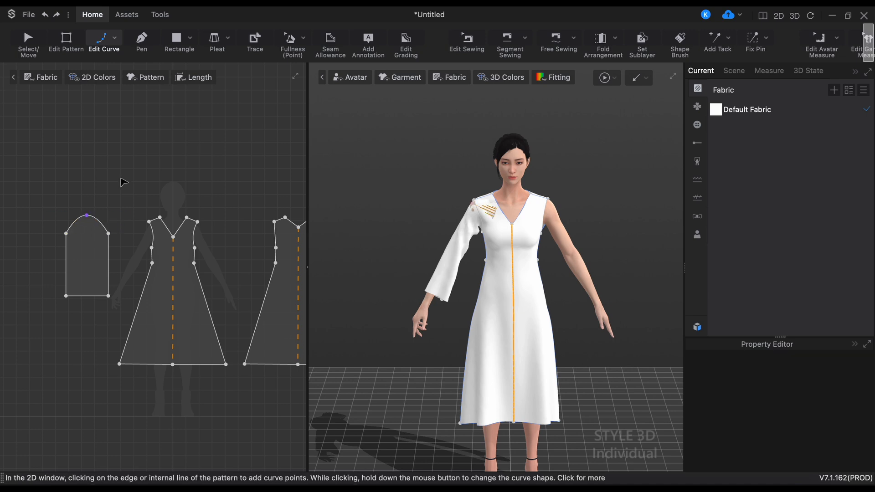
{"action": "left_click_drag", "start_coordinate": [90, 219], "coordinate": [92, 217]}
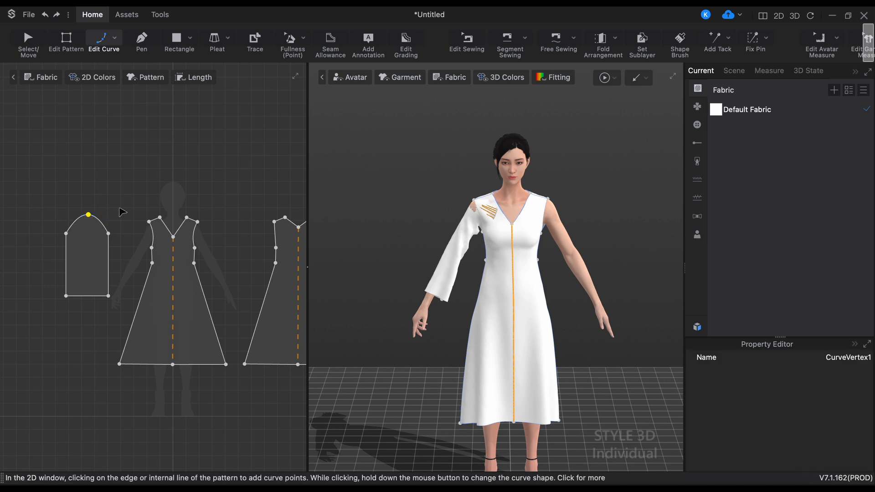
Simulate the dress to check how the sleeve with the rounded cap falls on the arm
{"action": "left_click", "coordinate": [605, 79]}
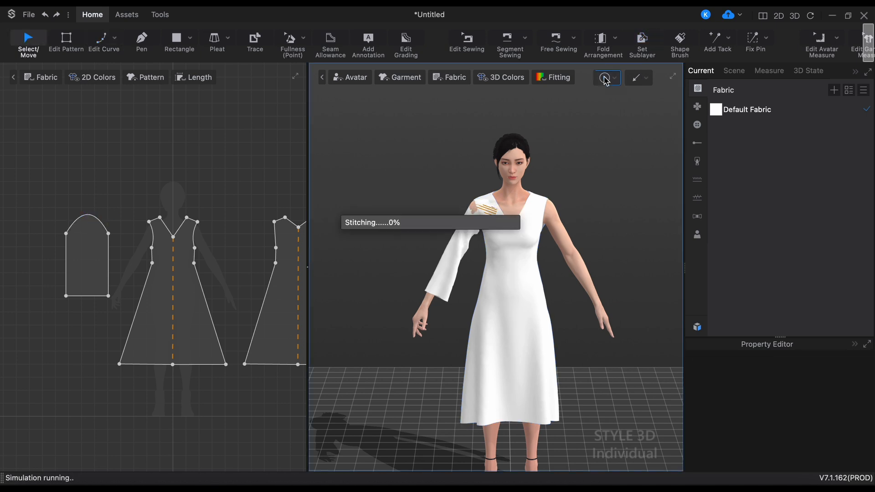
{"action": "left_click", "coordinate": [443, 270]}
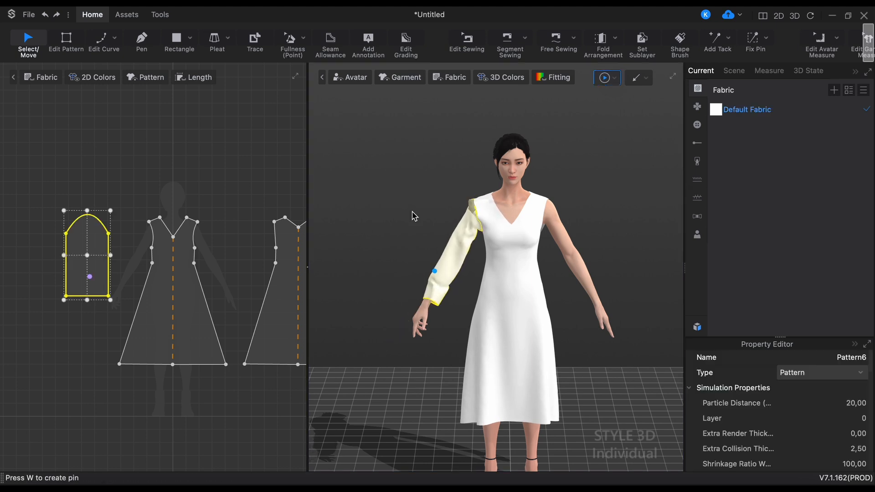
{"action": "left_click", "coordinate": [607, 79]}
{"action": "key", "text": "v"}
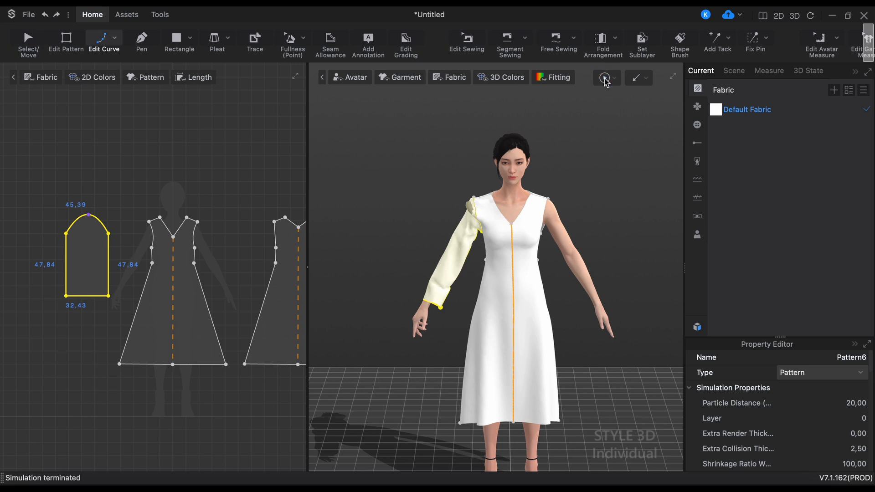
{"action": "left_click", "coordinate": [472, 218]}
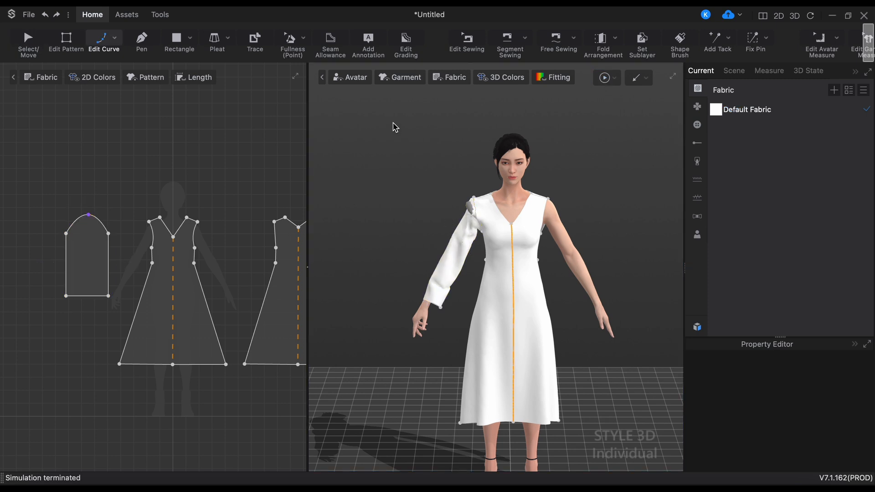
Reposition the sleeve around the avatar's right arm using an arrangement point and lower it slightly
{"action": "left_click", "coordinate": [363, 83]}
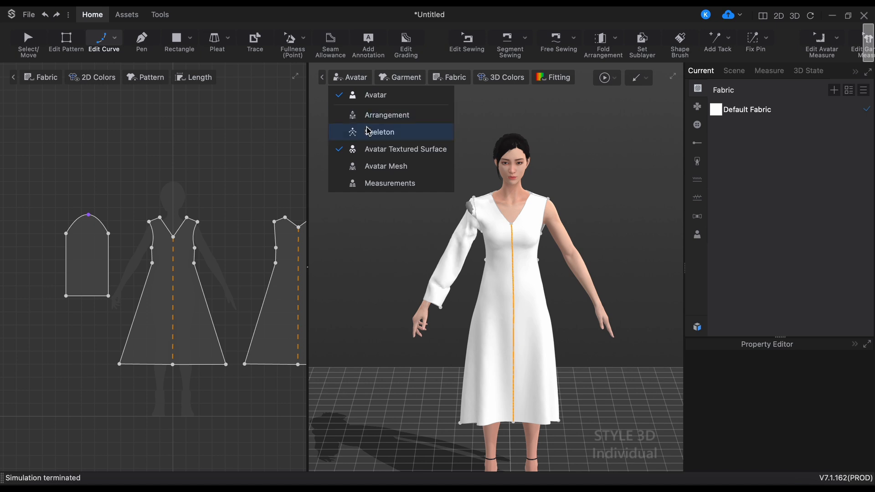
{"action": "left_click", "coordinate": [374, 116]}
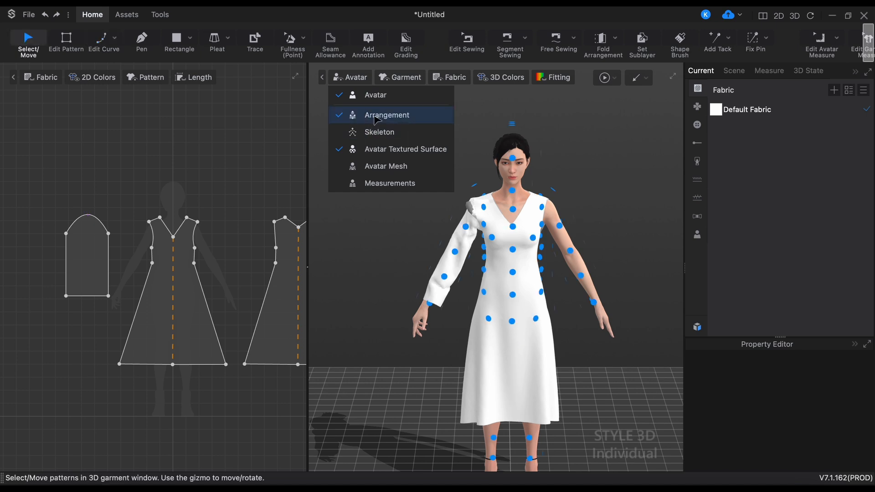
{"action": "left_click", "coordinate": [88, 276]}
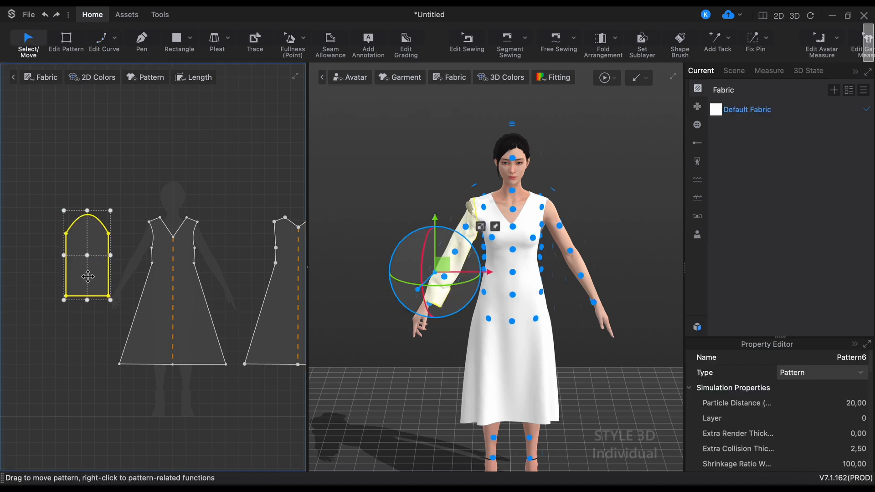
{"action": "left_click", "coordinate": [440, 244]}
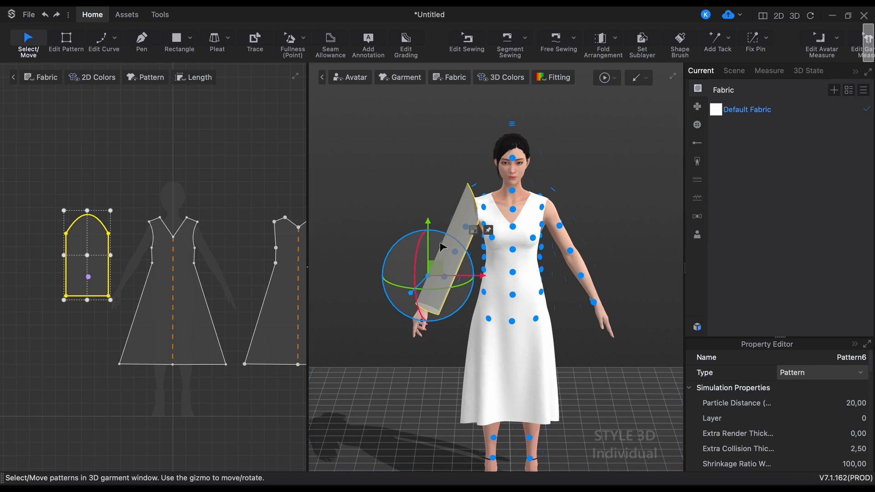
{"action": "right_click_drag", "start_coordinate": [373, 326], "coordinate": [506, 268]}
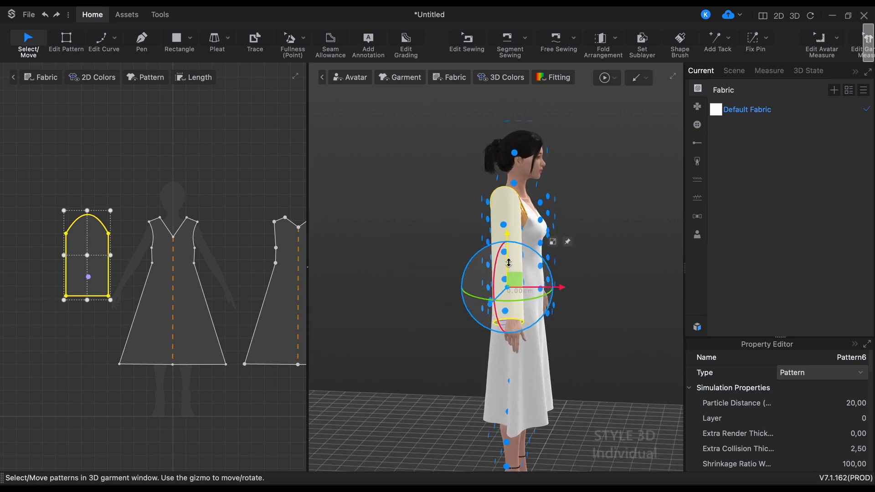
{"action": "left_click_drag", "start_coordinate": [509, 265], "coordinate": [509, 279]}
{"action": "right_click_drag", "start_coordinate": [425, 352], "coordinate": [332, 370]}
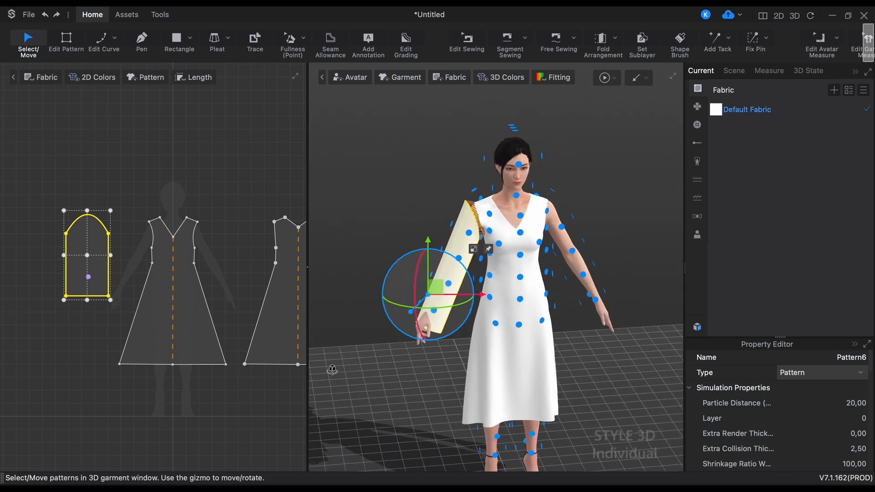
Simulate the dress with the rearranged sleeve and check the result from the front
{"action": "left_click", "coordinate": [604, 80]}
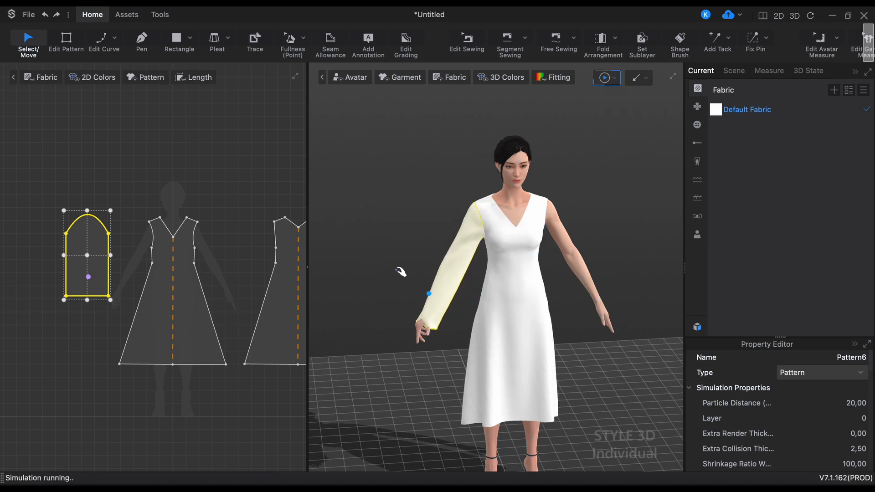
{"action": "left_click", "coordinate": [386, 255]}
{"action": "right_click_drag", "start_coordinate": [411, 229], "coordinate": [409, 209]}
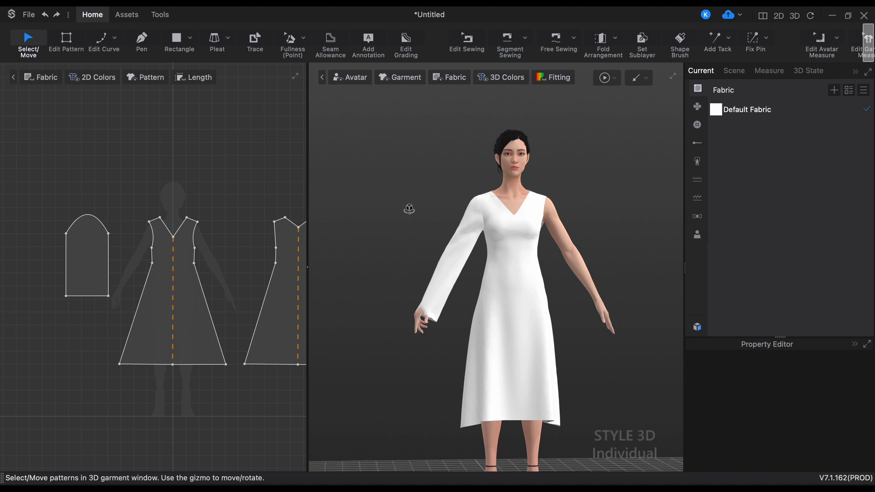
Shorten the sleeve pattern by scaling it up from its lower edge, and simulate the dress
{"action": "left_click", "coordinate": [89, 285]}
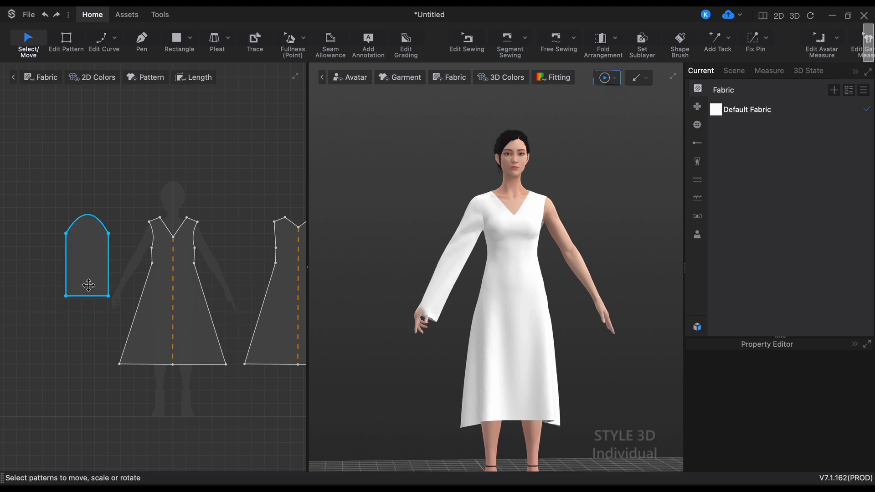
{"action": "left_click", "coordinate": [88, 285]}
{"action": "left_click", "coordinate": [90, 303]}
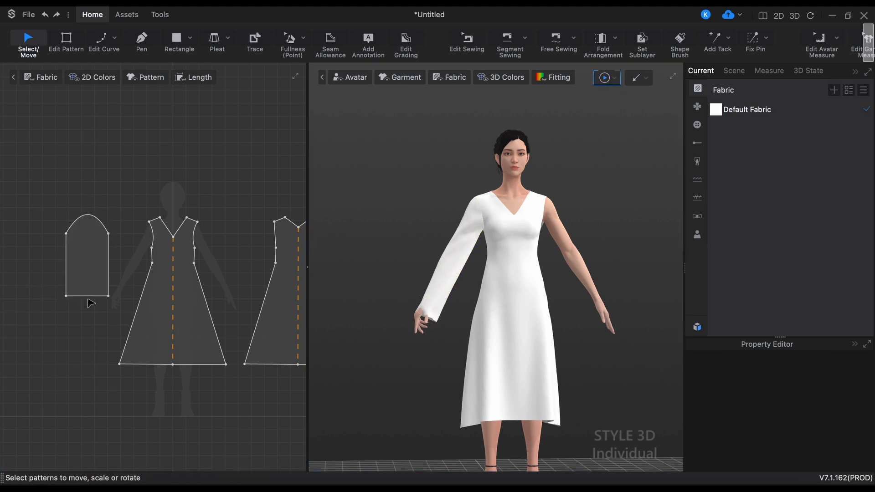
{"action": "left_click", "coordinate": [86, 283]}
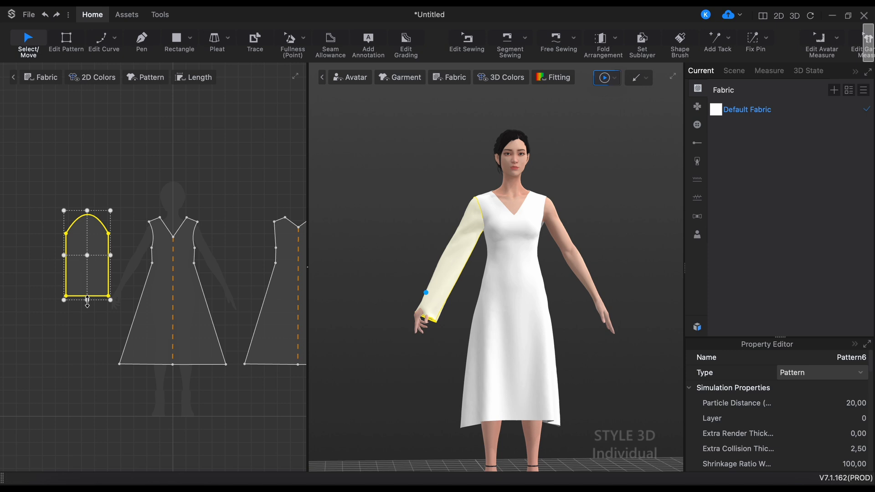
{"action": "left_click_drag", "start_coordinate": [87, 302], "coordinate": [87, 289]}
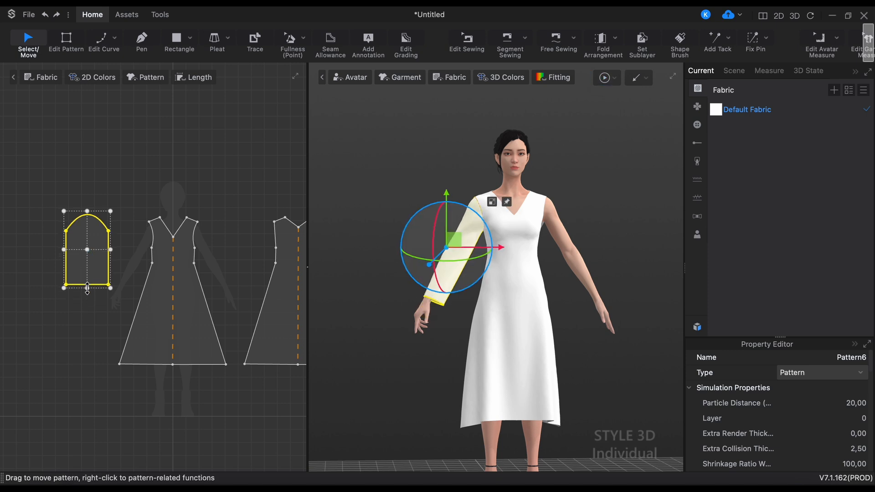
{"action": "left_click", "coordinate": [364, 173]}
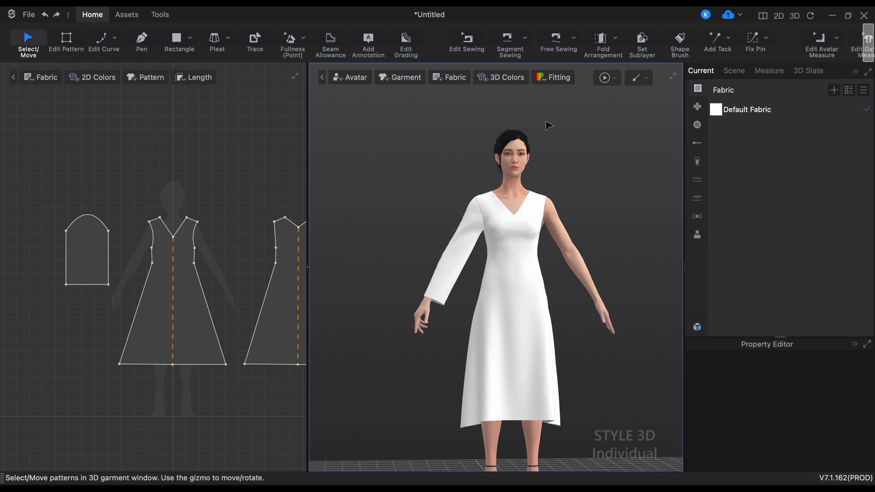
{"action": "left_click", "coordinate": [604, 78]}
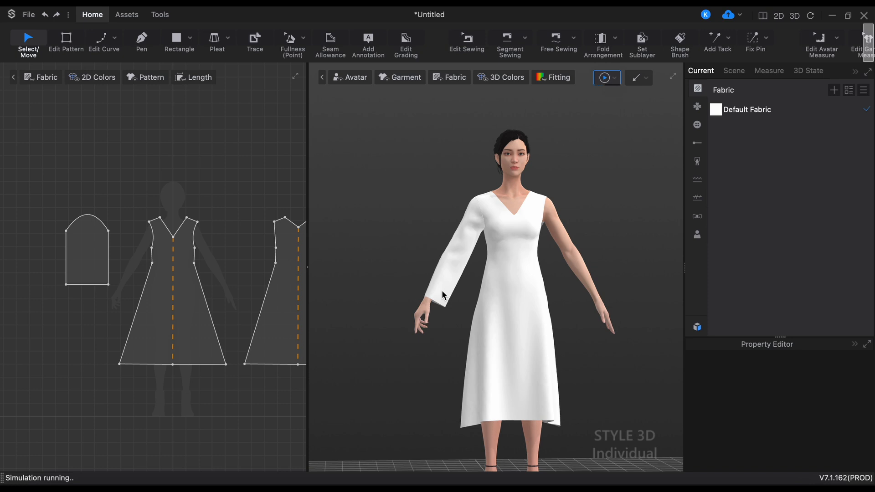
Move the sleeve pattern's two lower corners slightly inward to narrow the cuff, and simulate the dress
{"action": "key", "text": "z"}
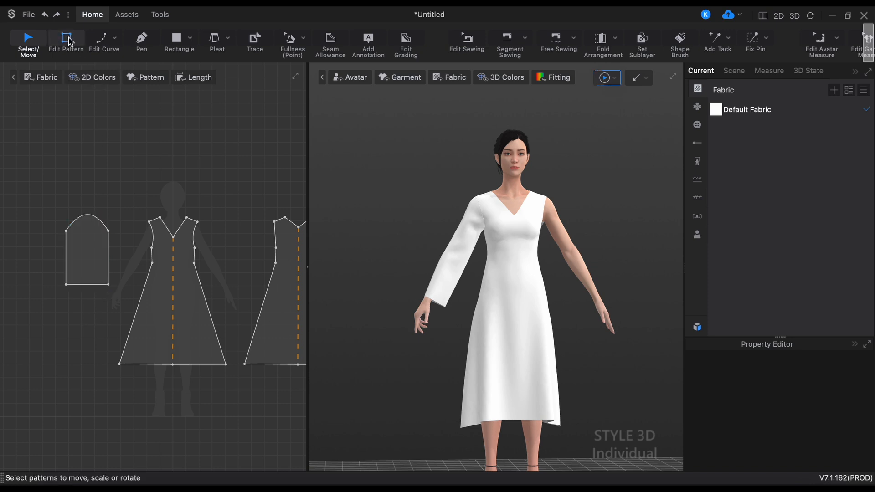
{"action": "left_click", "coordinate": [108, 285]}
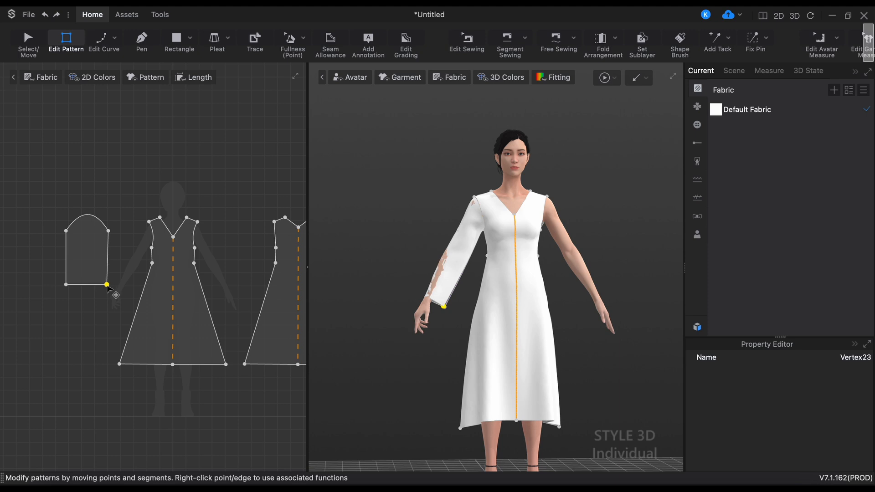
{"action": "left_click", "coordinate": [66, 285]}
{"action": "key", "text": "Right"}
{"action": "key", "text": "Right"}
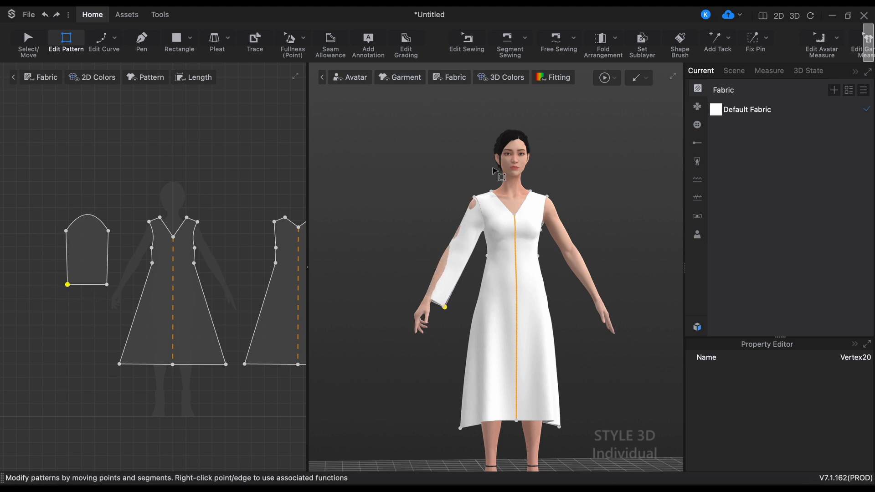
{"action": "left_click", "coordinate": [604, 79]}
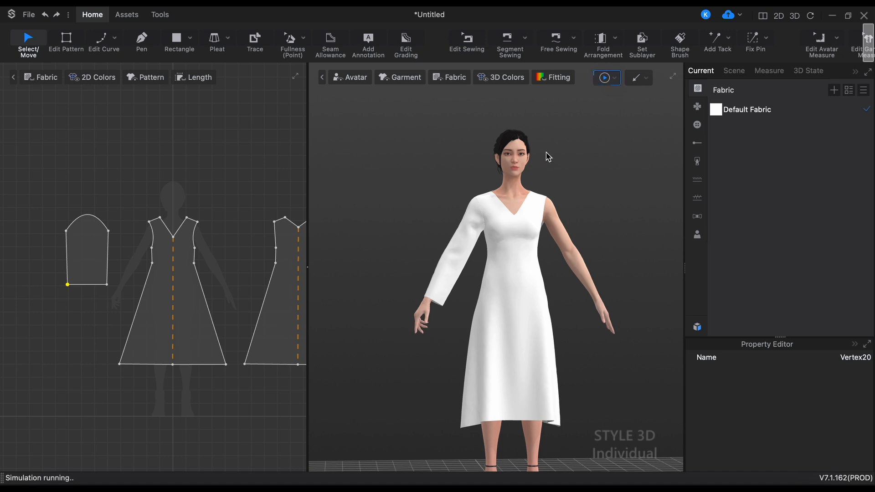
Stop the simulation and shorten the sleeve pattern slightly by scaling it up from its lower edge
{"action": "left_click", "coordinate": [609, 81]}
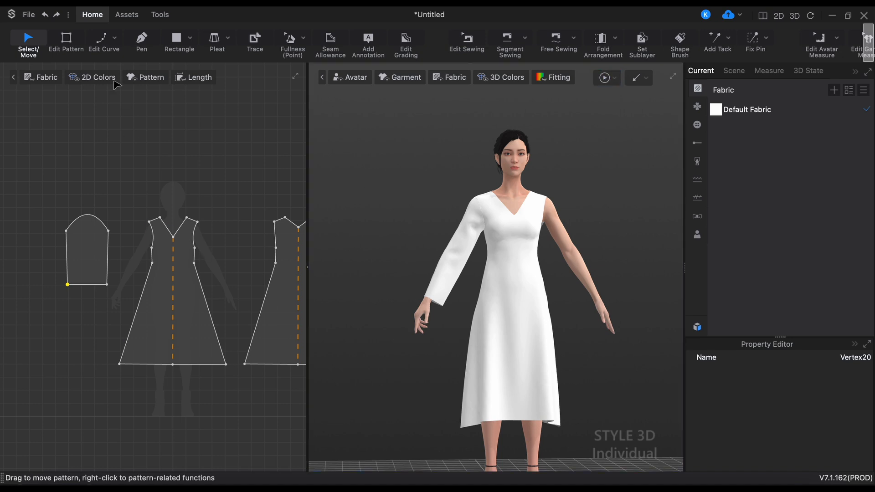
{"action": "left_click", "coordinate": [81, 255]}
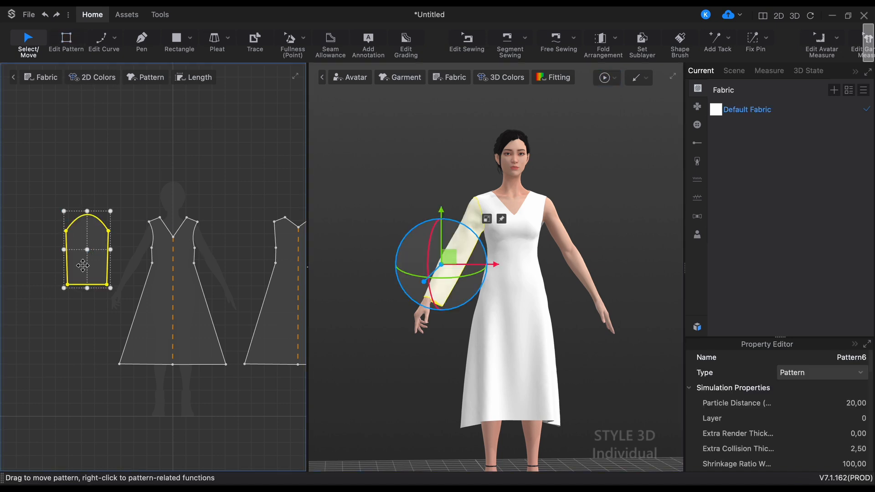
{"action": "left_click_drag", "start_coordinate": [87, 288], "coordinate": [87, 282]}
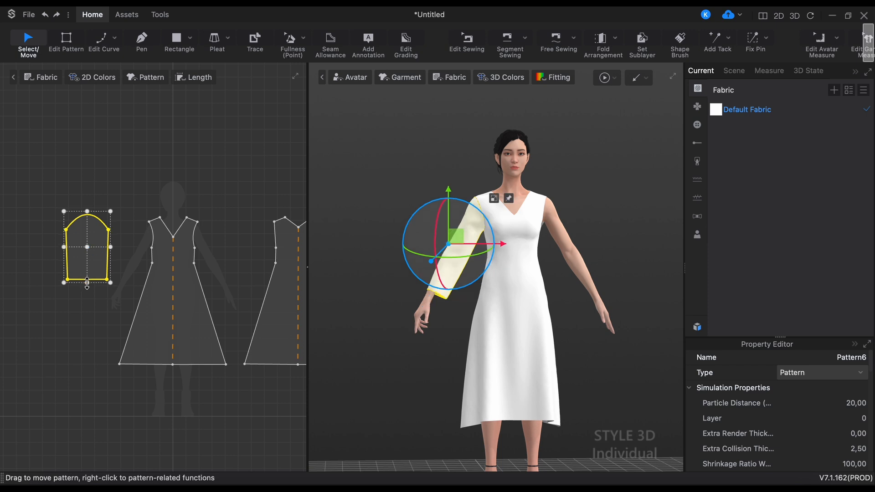
Draw a narrow rectangular cuff pattern below the sleeve and place it at the avatar's right wrist using an arrangement point
{"action": "key", "text": "s"}
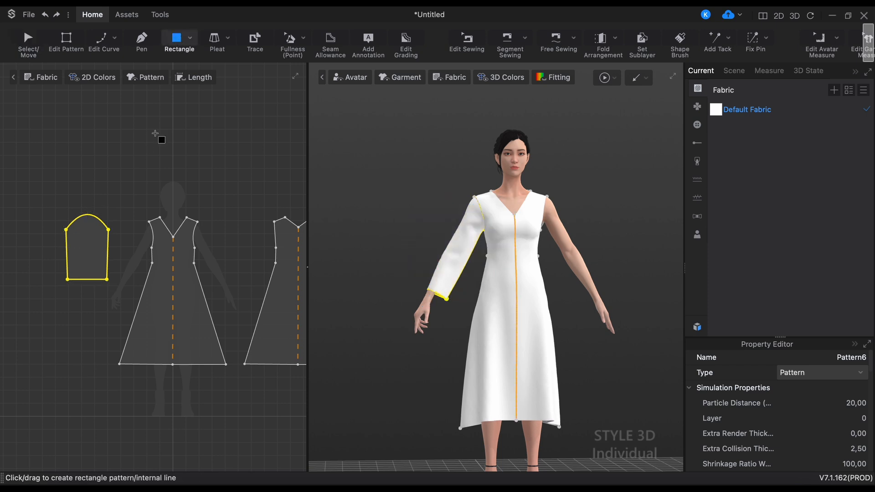
{"action": "left_click_drag", "start_coordinate": [68, 291], "coordinate": [86, 294]}
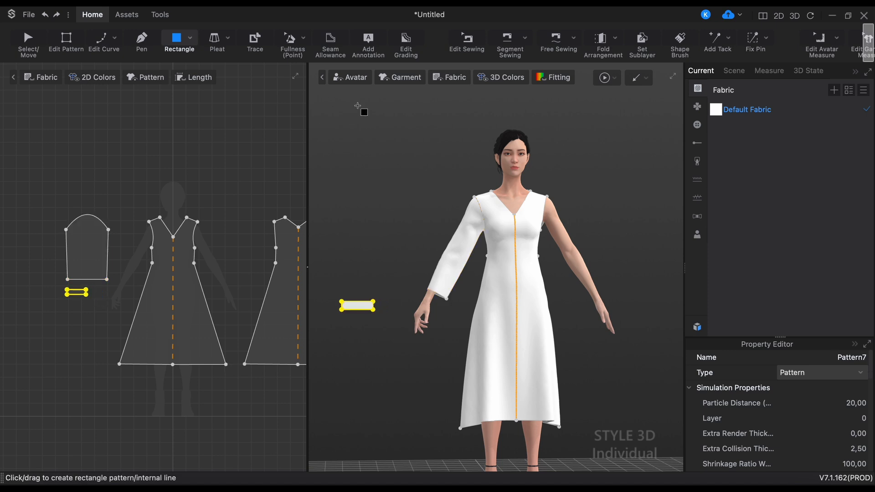
{"action": "left_click", "coordinate": [353, 78]}
{"action": "left_click", "coordinate": [377, 117]}
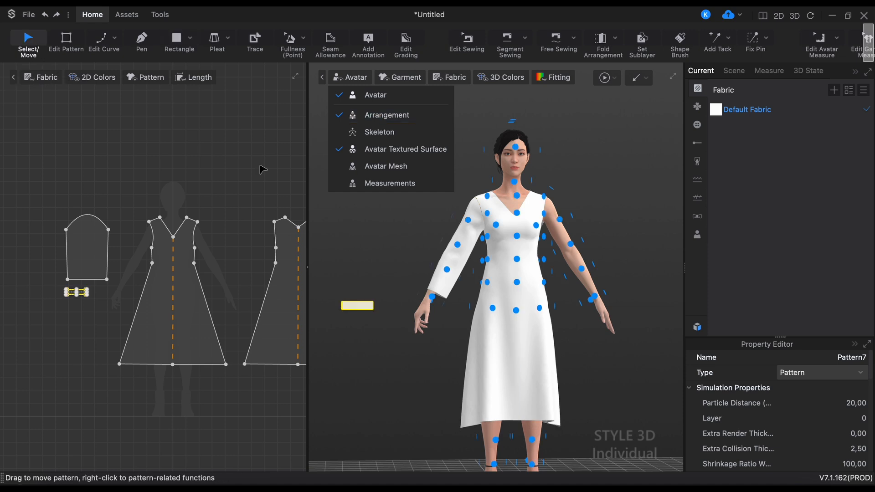
{"action": "left_click", "coordinate": [382, 308]}
{"action": "left_click", "coordinate": [363, 305]}
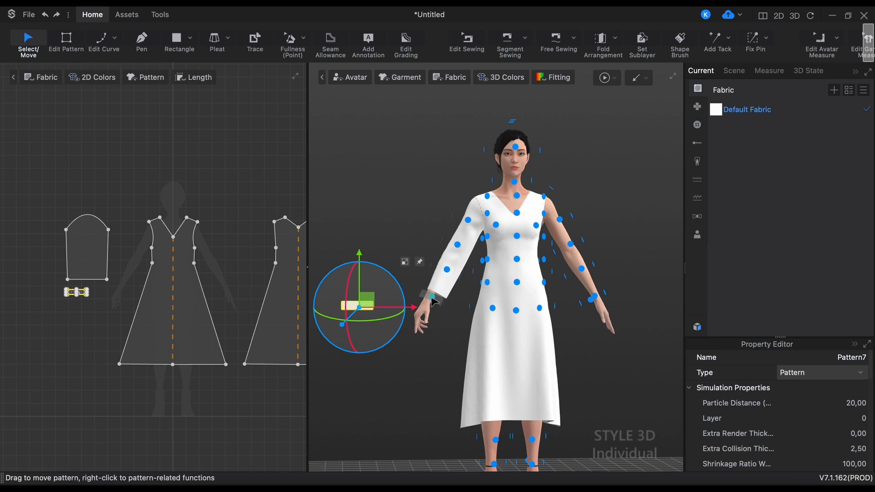
{"action": "left_click", "coordinate": [420, 296]}
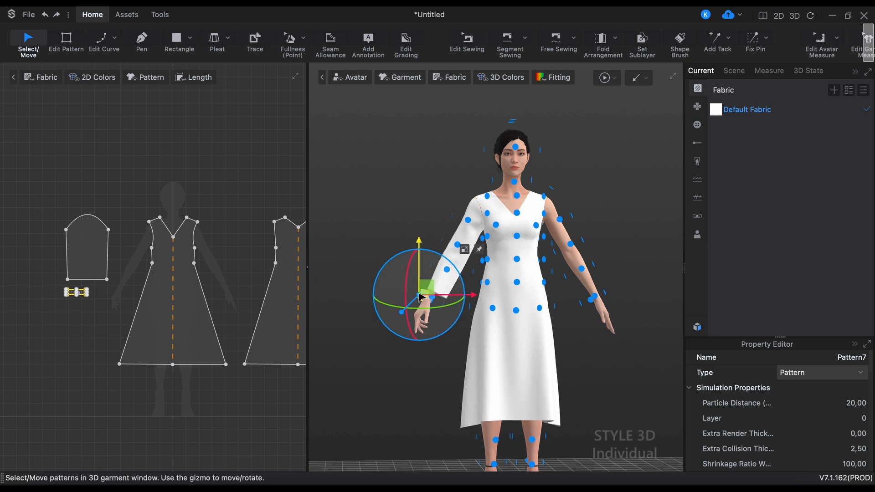
{"action": "left_click", "coordinate": [379, 395]}
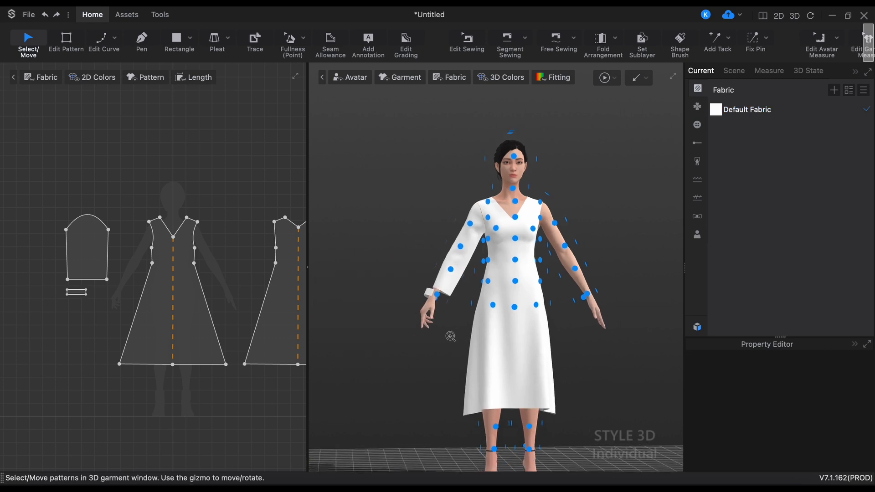
Lengthen the cuff pattern horizontally and rearrange it around the avatar's right wrist using the wrist's arrangement point
{"action": "scroll", "coordinate": [446, 335], "scroll_direction": "up", "scroll_amount": 3}
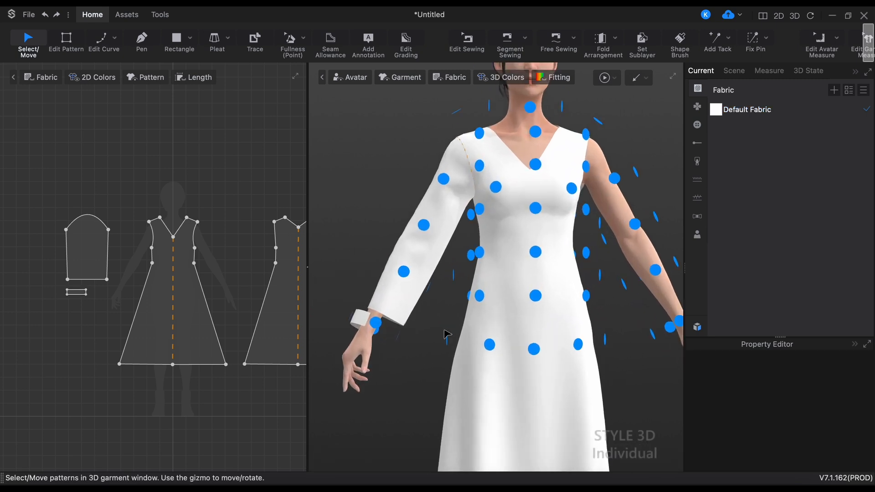
{"action": "left_click", "coordinate": [85, 292]}
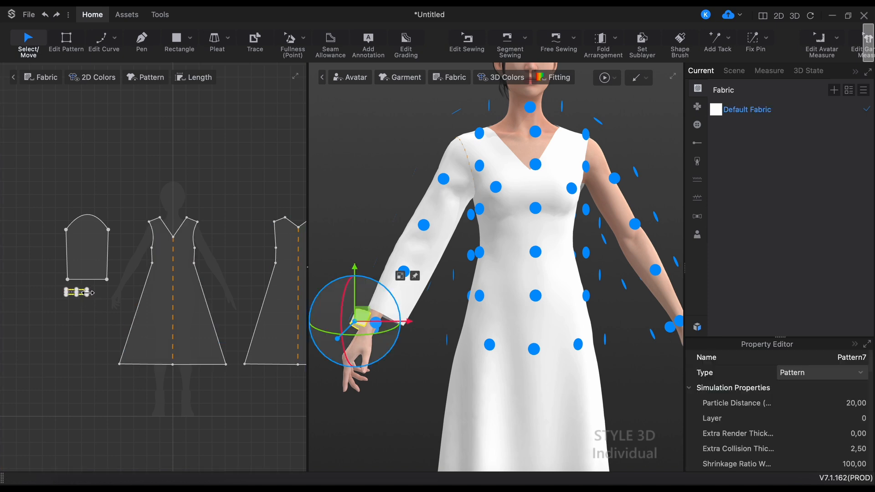
{"action": "left_click_drag", "start_coordinate": [88, 292], "coordinate": [95, 293]}
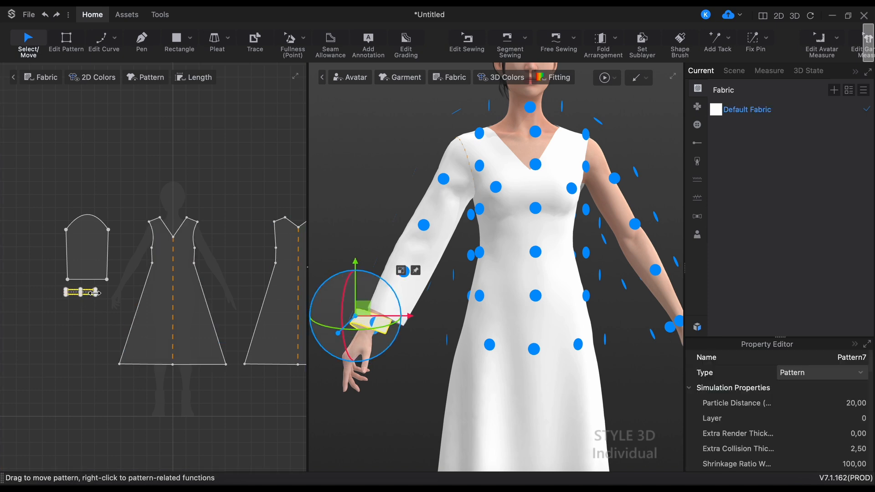
{"action": "left_click", "coordinate": [353, 411]}
{"action": "left_click", "coordinate": [388, 329]}
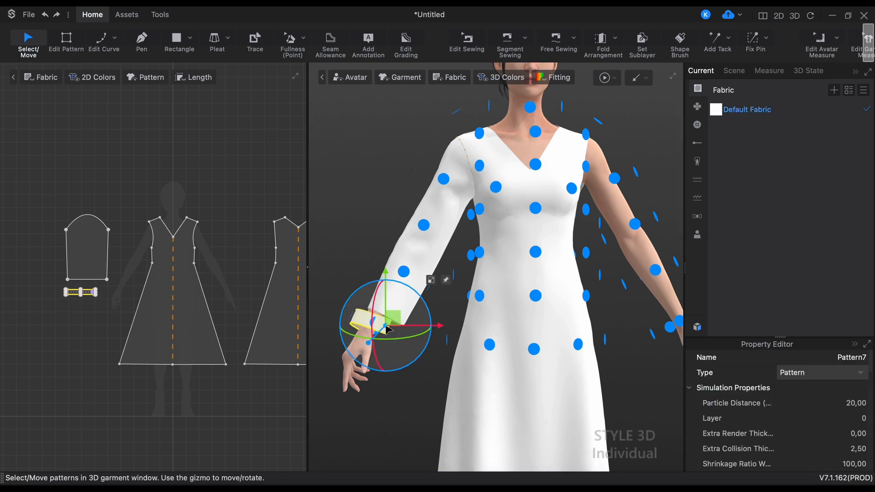
{"action": "left_click_drag", "start_coordinate": [355, 319], "coordinate": [351, 317]}
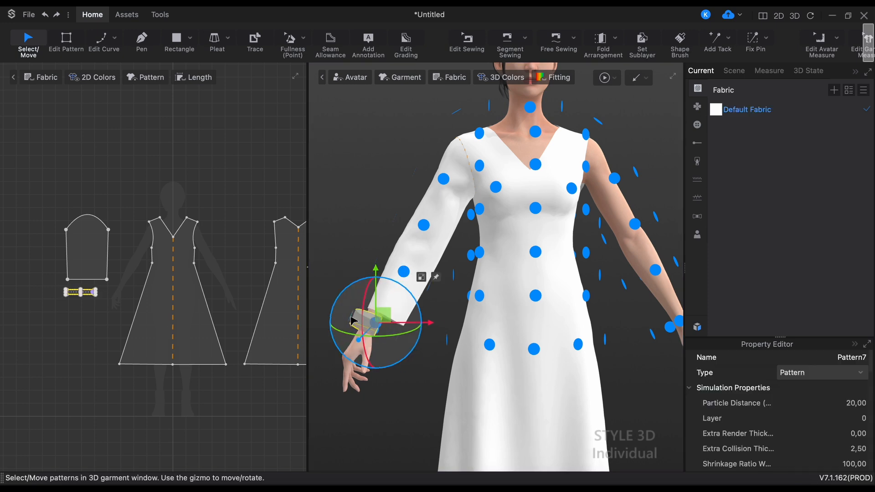
{"action": "left_click", "coordinate": [396, 393]}
Sew the cuff's two short ends together and its upper edge to the sleeve's lower edge with Segment Sewing
{"action": "right_click_drag", "start_coordinate": [404, 400], "coordinate": [354, 392]}
{"action": "key", "text": "n"}
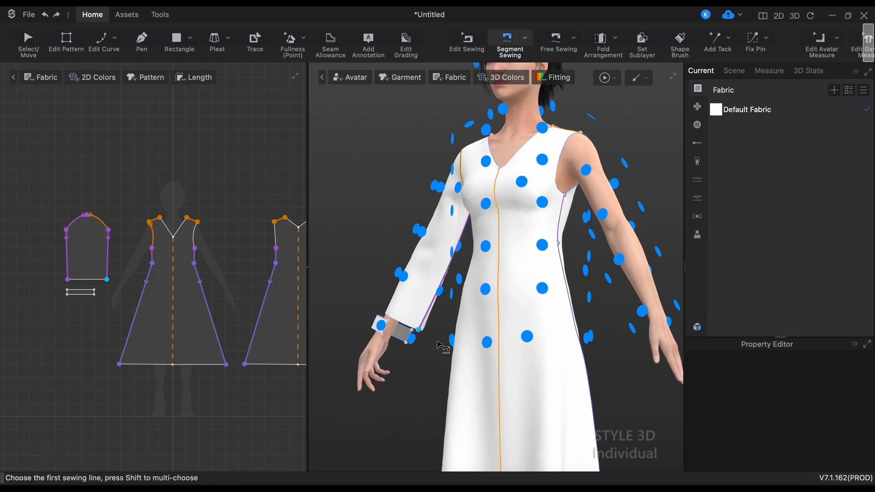
{"action": "left_click", "coordinate": [409, 341]}
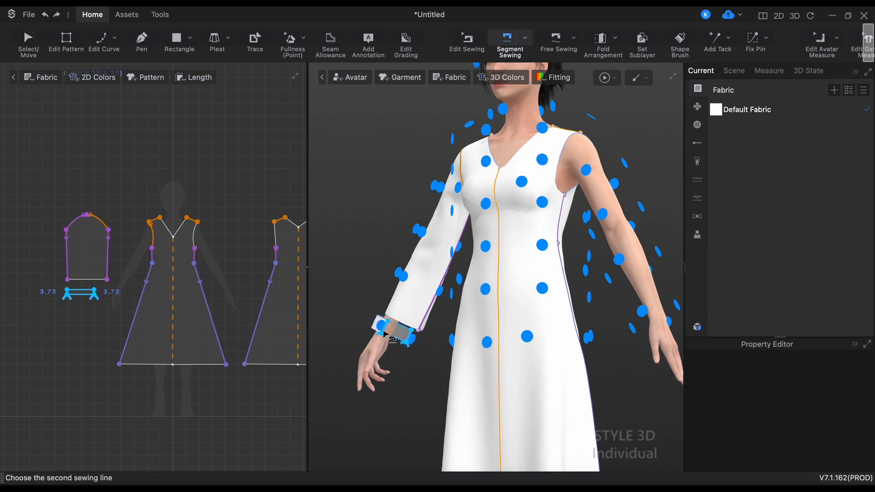
{"action": "left_click", "coordinate": [385, 334]}
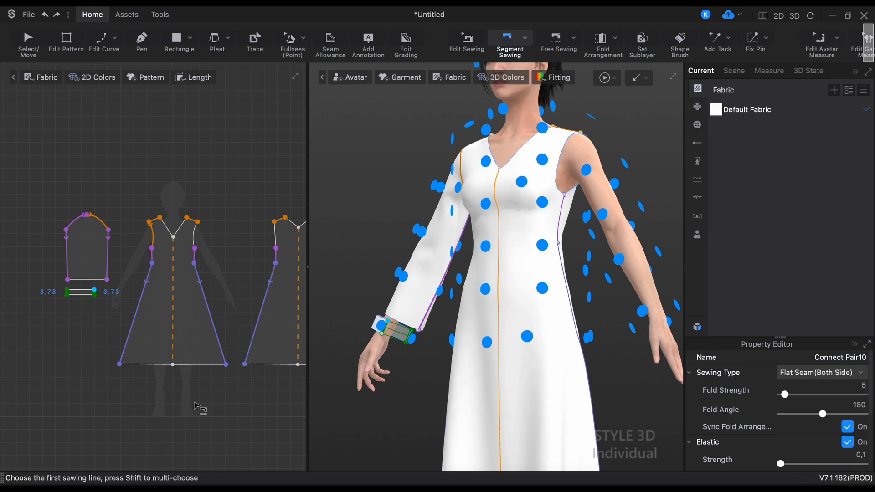
{"action": "left_click", "coordinate": [88, 291]}
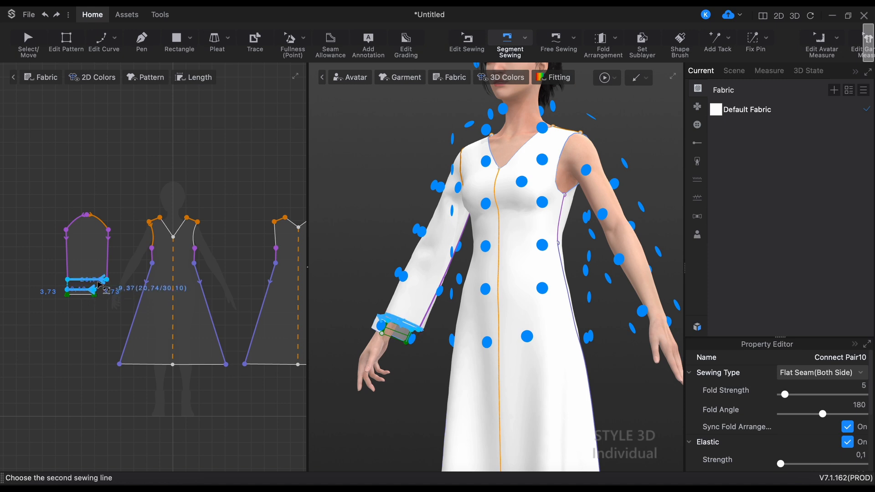
{"action": "left_click", "coordinate": [97, 280]}
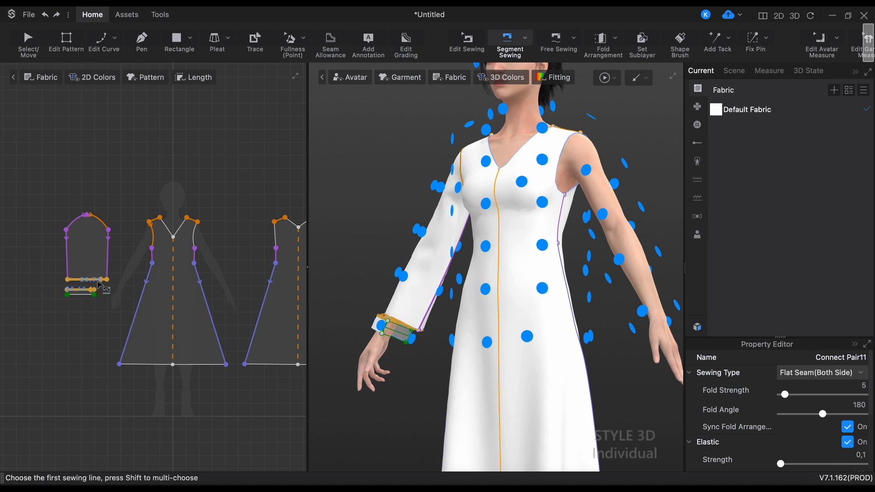
Simulate the dress with the sewn cuff and pull the cuff into place around the wrist
{"action": "left_click", "coordinate": [604, 79]}
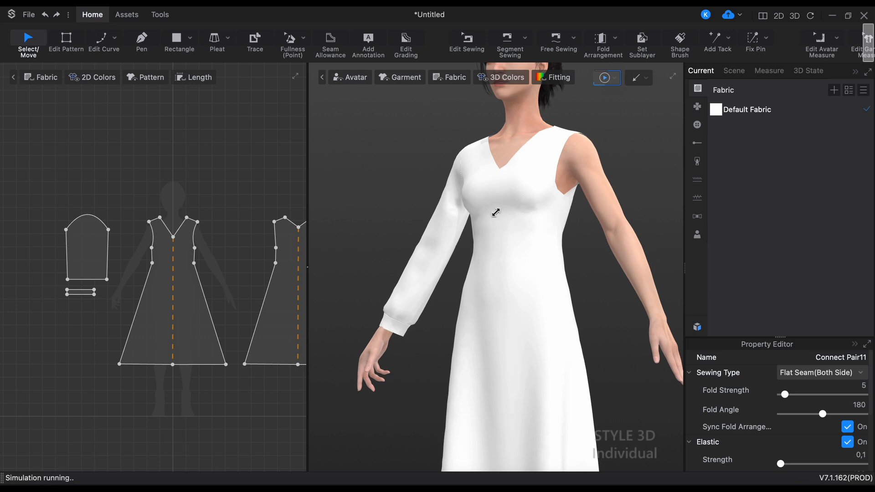
{"action": "right_click_drag", "start_coordinate": [419, 348], "coordinate": [492, 332]}
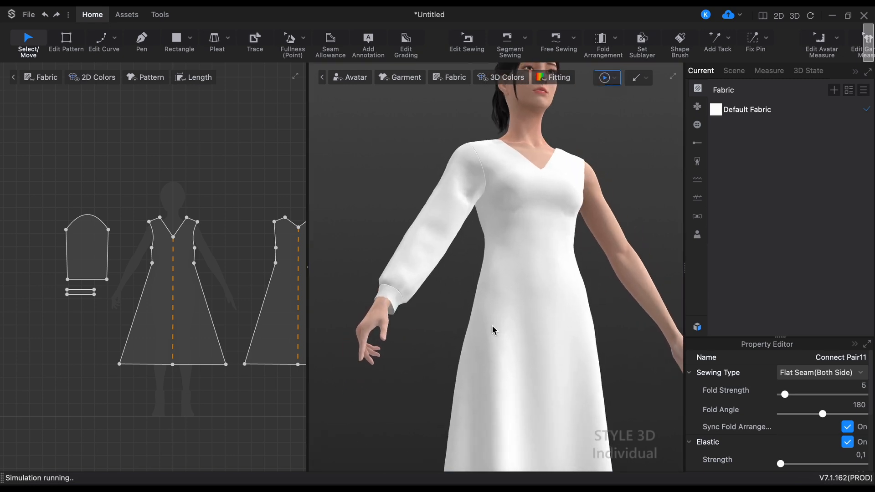
{"action": "left_click", "coordinate": [385, 292]}
{"action": "left_click_drag", "start_coordinate": [382, 292], "coordinate": [402, 302]}
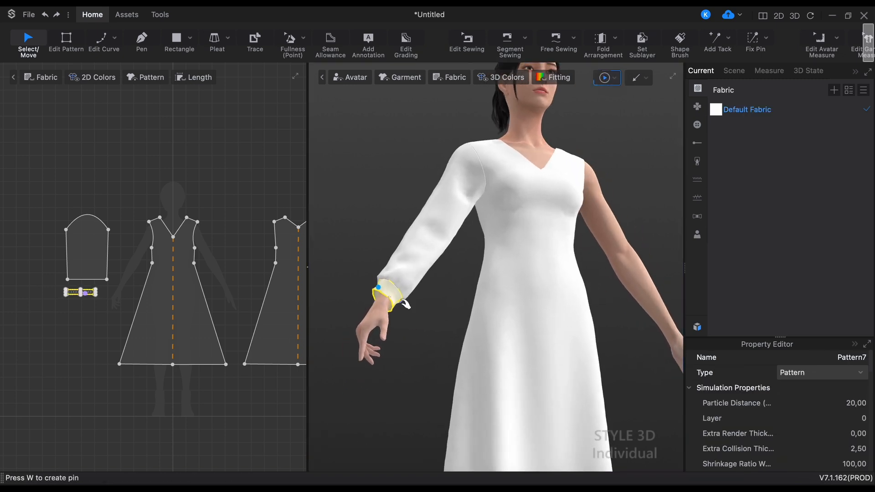
Examine the draped sleeve and cuff up close and the whole dress from the front, keeping the simulation running
{"action": "scroll", "coordinate": [438, 350], "scroll_direction": "up", "scroll_amount": 1}
{"action": "scroll", "coordinate": [439, 349], "scroll_direction": "down", "scroll_amount": 2}
{"action": "scroll", "coordinate": [438, 350], "scroll_direction": "up", "scroll_amount": 4}
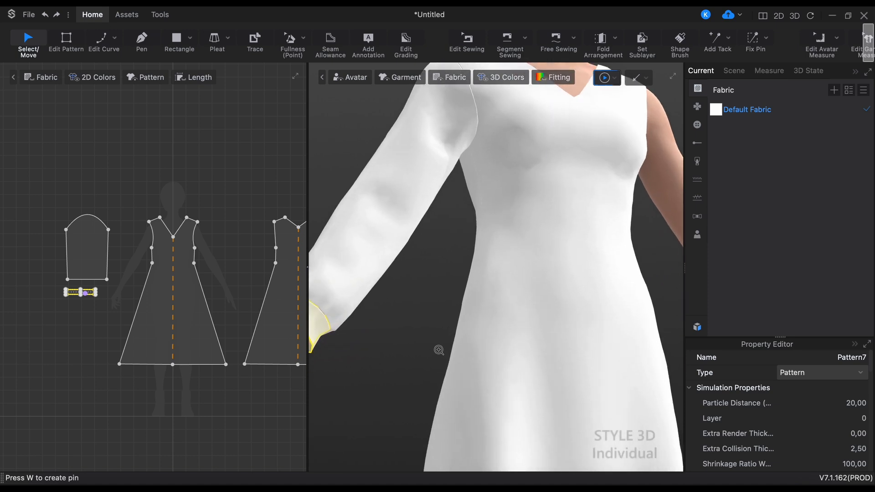
{"action": "right_click_drag", "start_coordinate": [438, 349], "coordinate": [498, 356]}
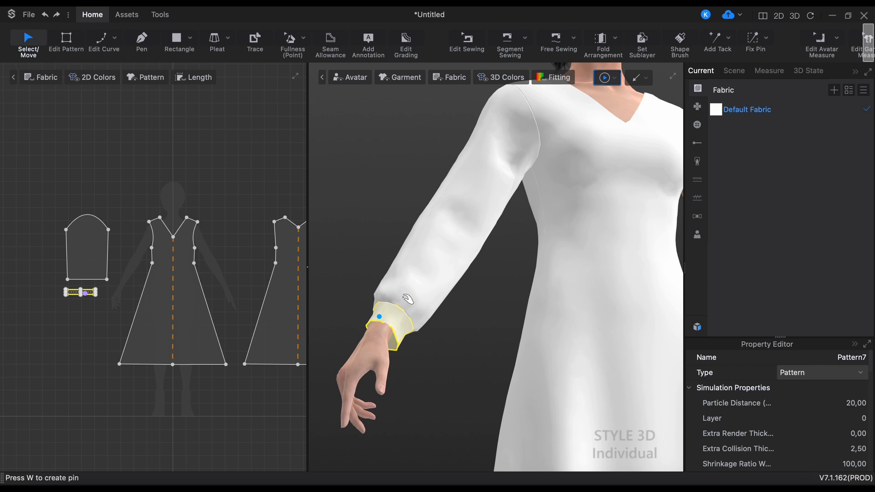
{"action": "scroll", "coordinate": [463, 371], "scroll_direction": "down", "scroll_amount": 3}
{"action": "scroll", "coordinate": [464, 371], "scroll_direction": "down", "scroll_amount": 5}
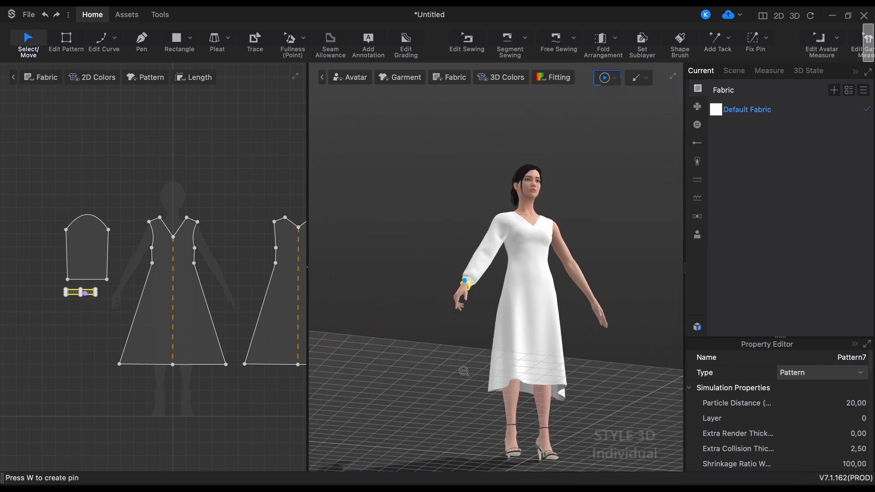
{"action": "middle_click_drag", "start_coordinate": [420, 384], "coordinate": [412, 401]}
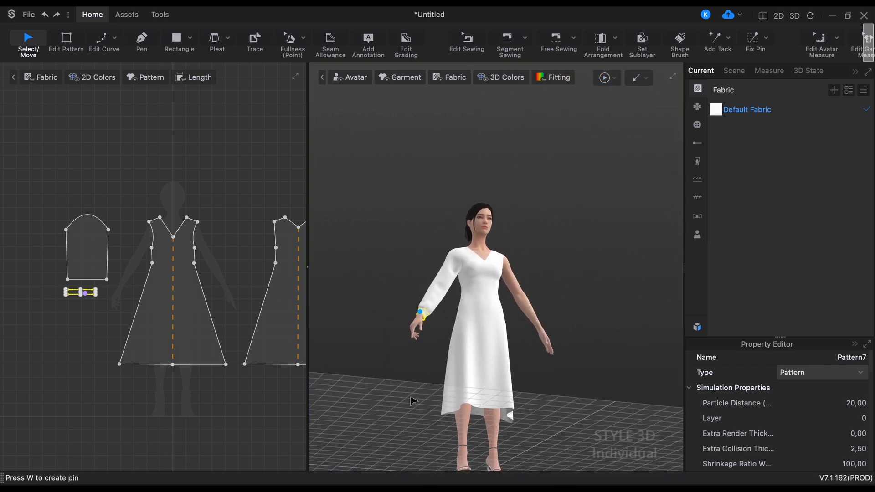
{"action": "right_click_drag", "start_coordinate": [412, 401], "coordinate": [388, 433]}
{"action": "key", "text": "space"}
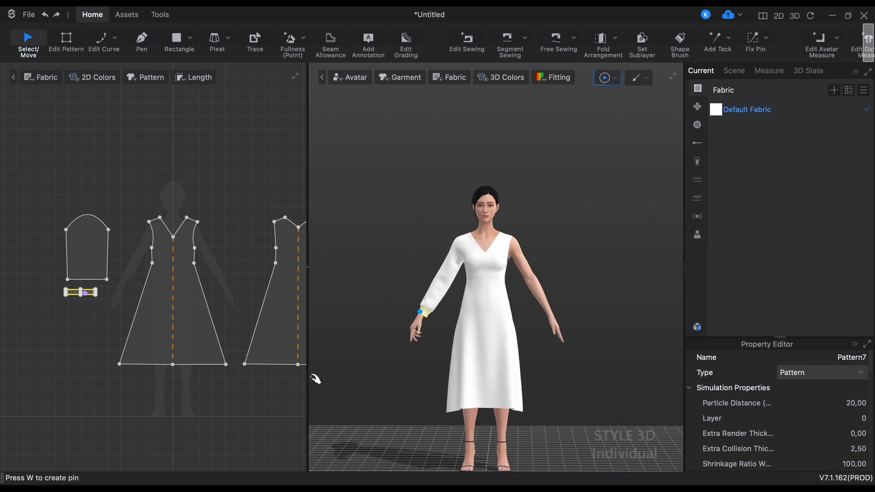
Create a symmetric copy with seam of the sleeve and cuff patterns, placing it between the front and back dress patterns
{"action": "scroll", "coordinate": [154, 355], "scroll_direction": "down", "scroll_amount": 3}
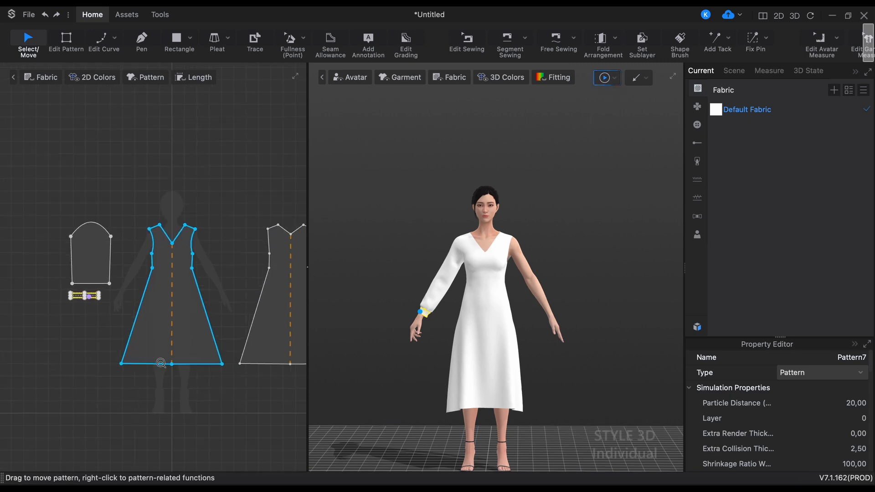
{"action": "left_click", "coordinate": [126, 396]}
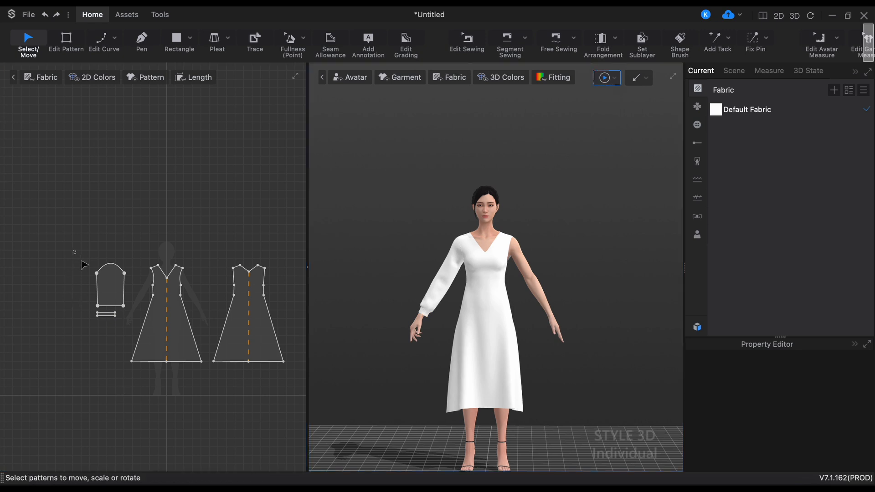
{"action": "left_click_drag", "start_coordinate": [75, 251], "coordinate": [136, 333]}
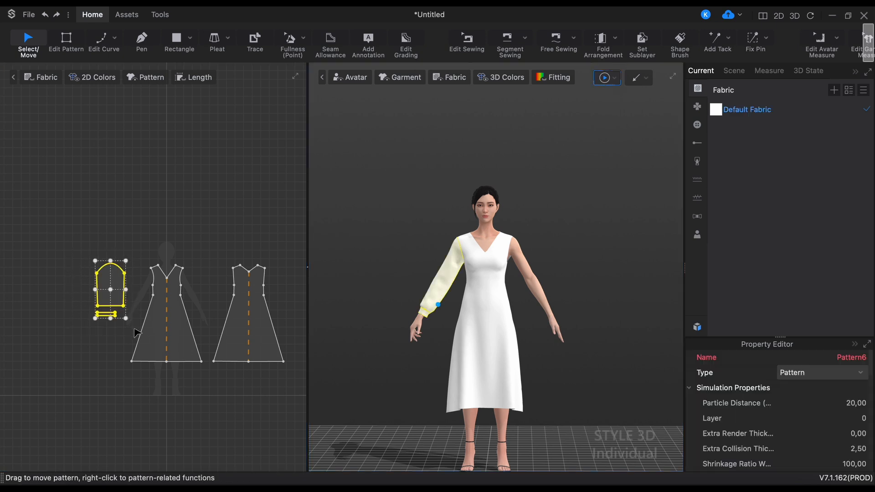
{"action": "right_click", "coordinate": [118, 281]}
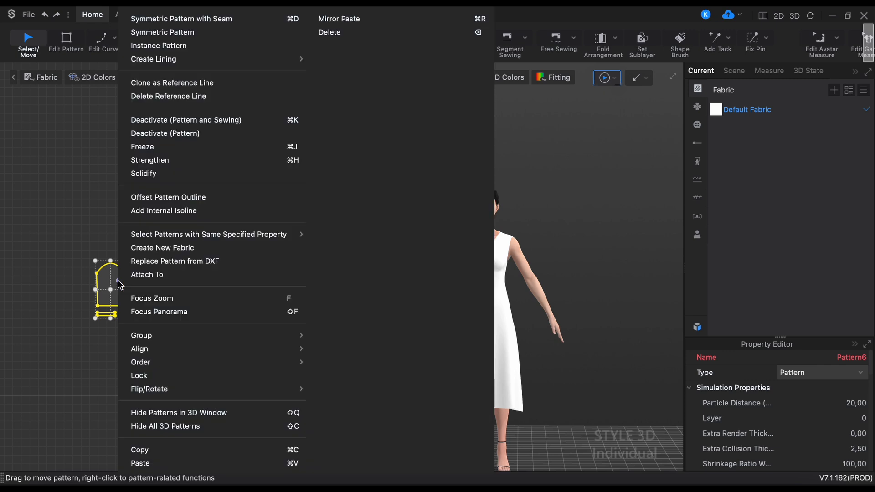
{"action": "left_click", "coordinate": [211, 22]}
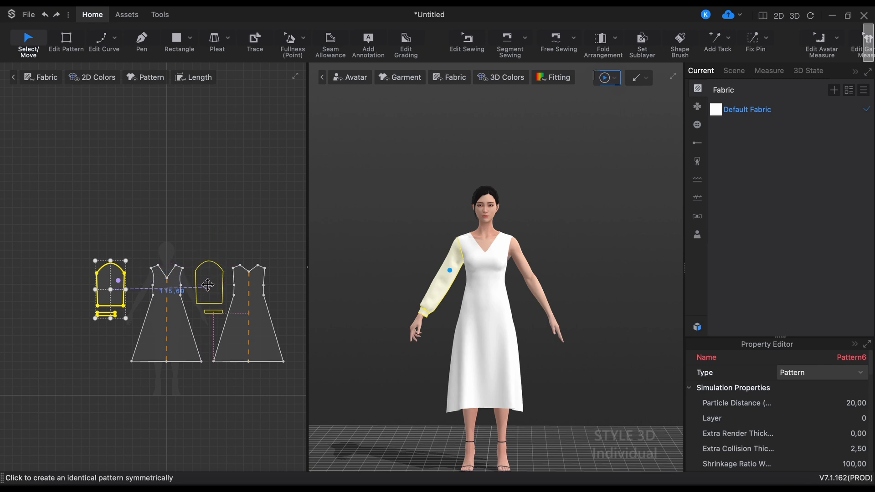
{"action": "left_click", "coordinate": [207, 284]}
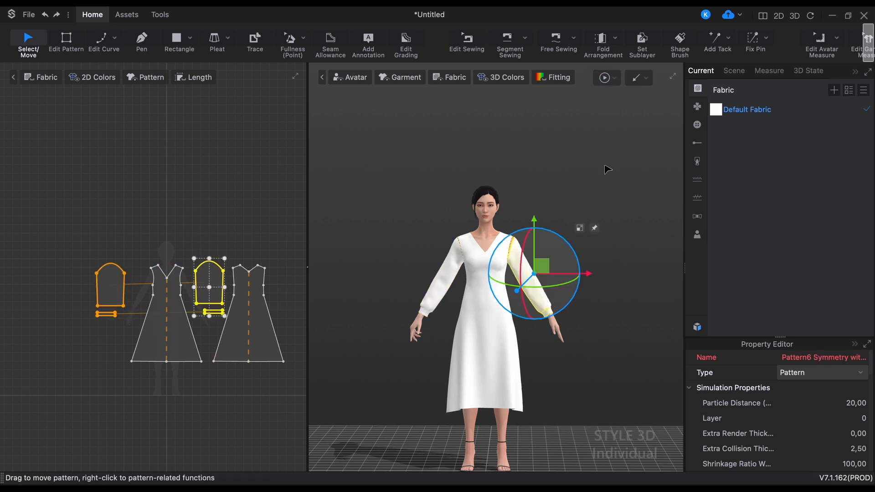
Simulate the dress with both sleeves and move the mirrored sleeve and cuff patterns to the outer side of the originals
{"action": "left_click", "coordinate": [604, 78]}
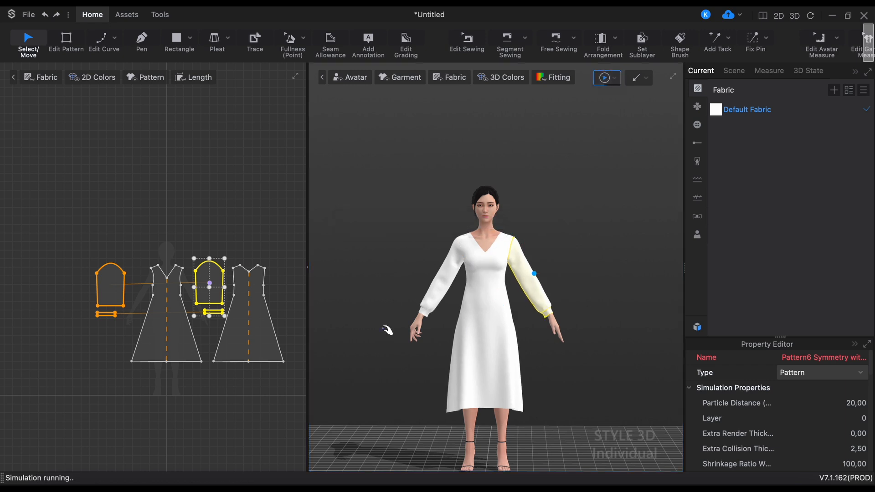
{"action": "left_click_drag", "start_coordinate": [193, 276], "coordinate": [74, 277]}
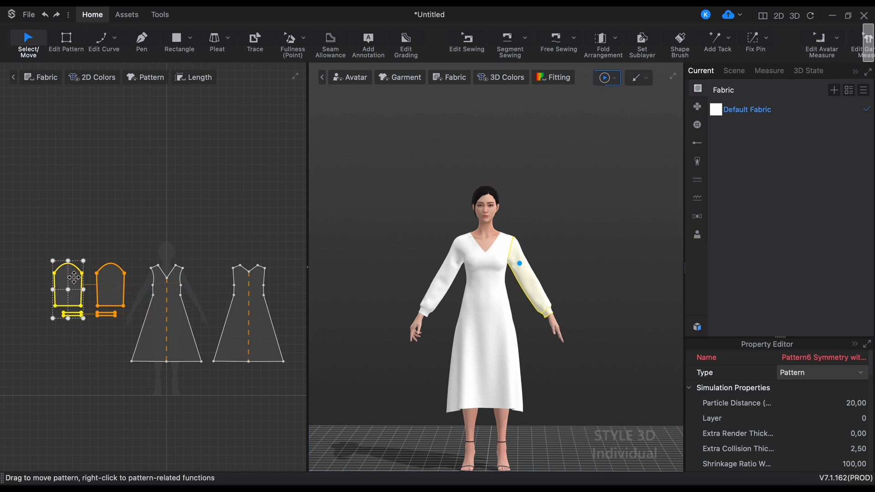
Move both lower corners of the original sleeve pattern slightly inward to taper its hem and simulate the dress
{"action": "left_click", "coordinate": [110, 226]}
{"action": "left_click", "coordinate": [109, 286]}
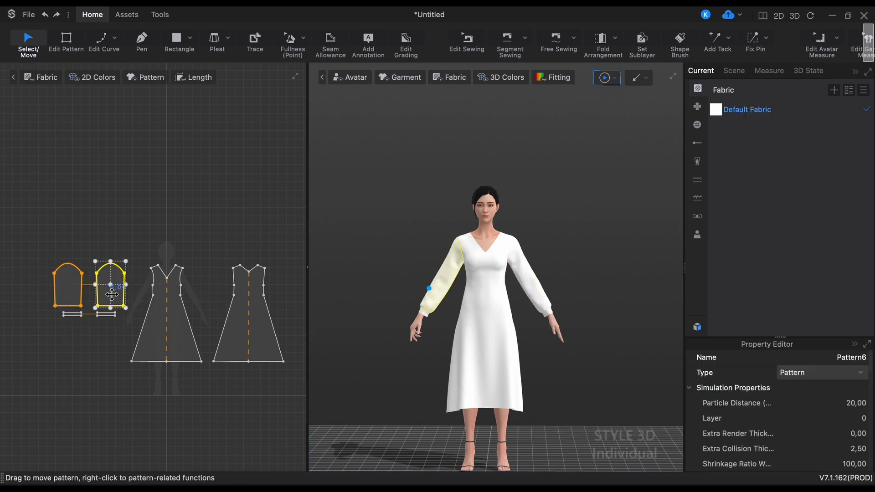
{"action": "left_click", "coordinate": [68, 42]}
{"action": "left_click", "coordinate": [148, 202]}
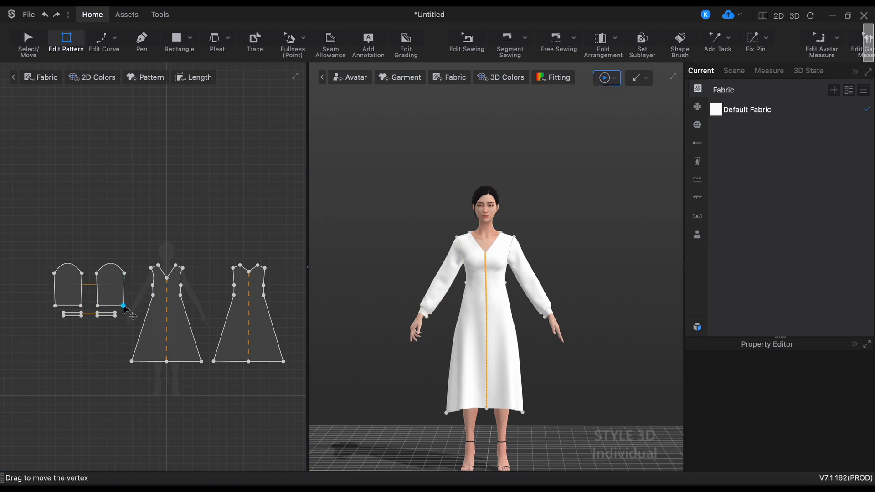
{"action": "left_click", "coordinate": [123, 307]}
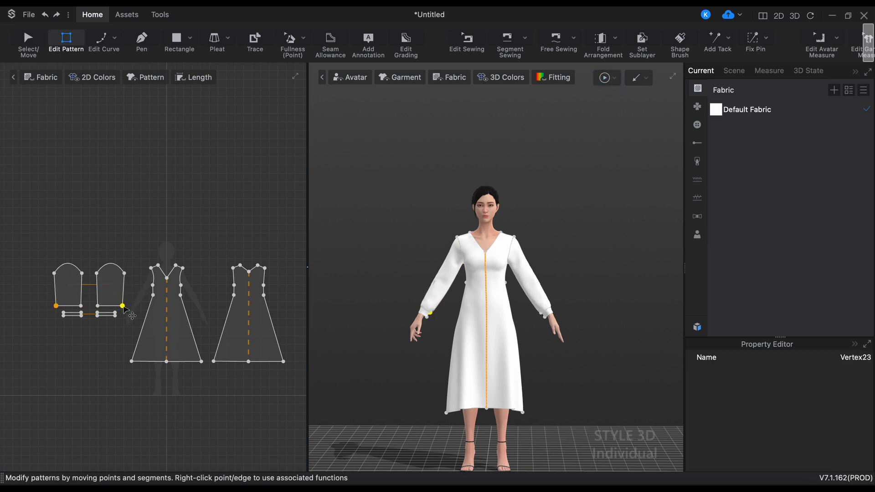
{"action": "left_click", "coordinate": [99, 310]}
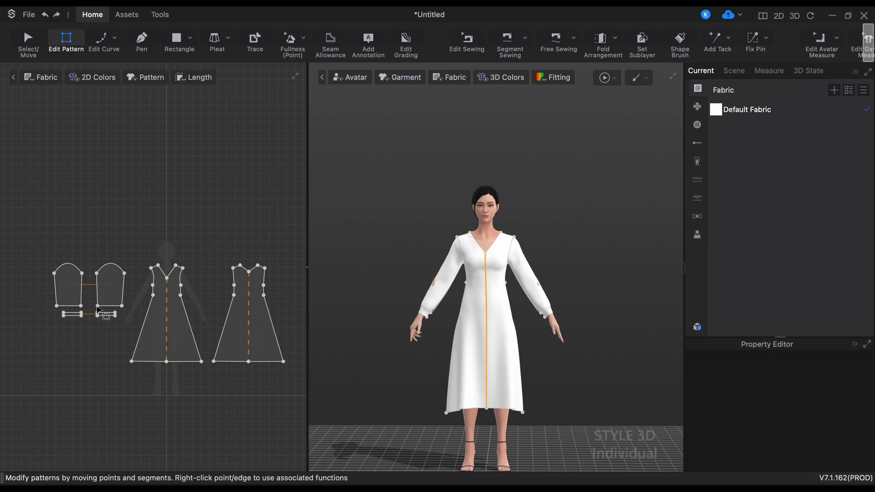
{"action": "left_click", "coordinate": [99, 307]}
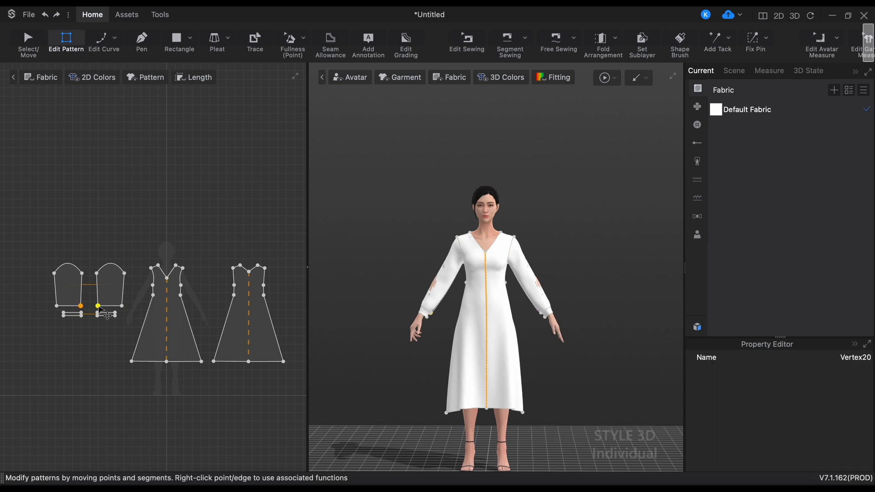
{"action": "left_click", "coordinate": [129, 213]}
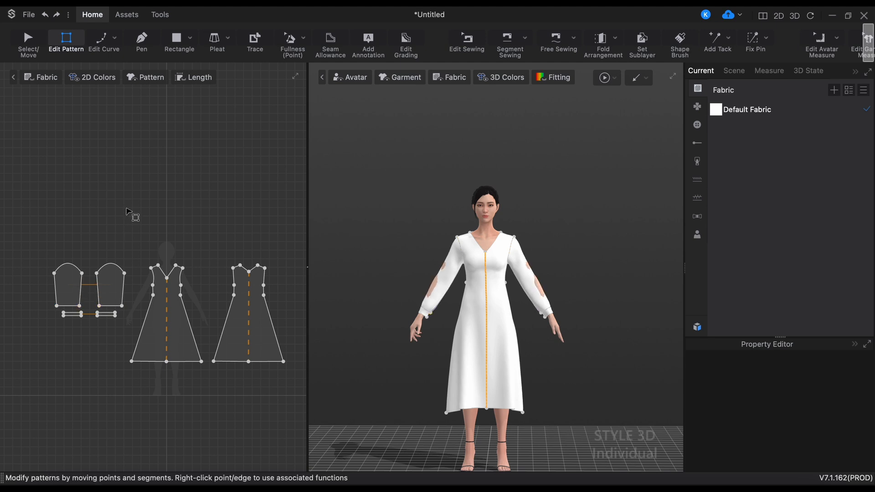
{"action": "left_click", "coordinate": [604, 78]}
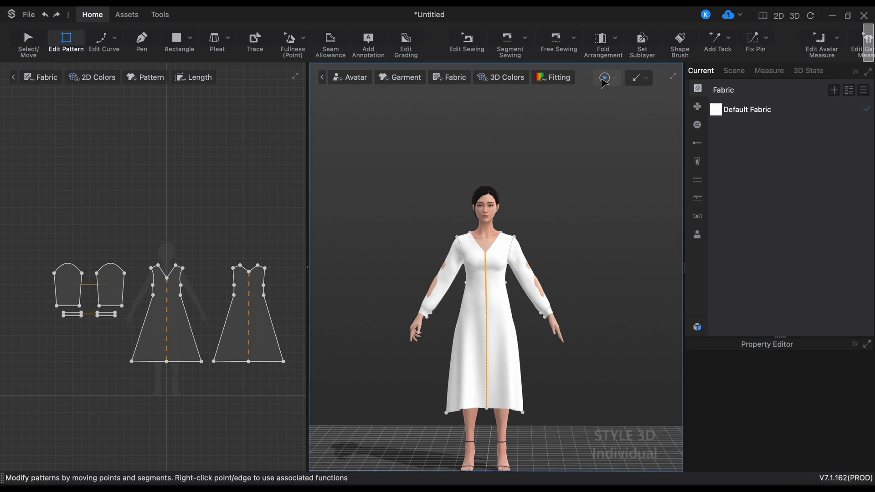
{"action": "mouse_move", "coordinate": [637, 408]}
{"action": "right_mouse_down"}
{"action": "mouse_move", "coordinate": [405, 406]}
{"action": "mouse_move", "coordinate": [537, 416]}
{"action": "mouse_move", "coordinate": [643, 404]}
{"action": "right_mouse_up"}
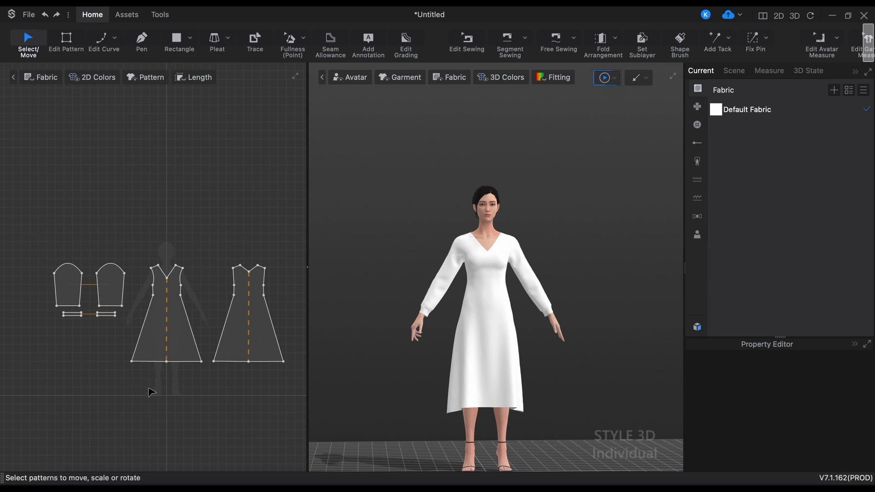
Try to add point fullness to the front dress pattern along a slash line from the hem to the waist point
{"action": "left_click", "coordinate": [154, 296]}
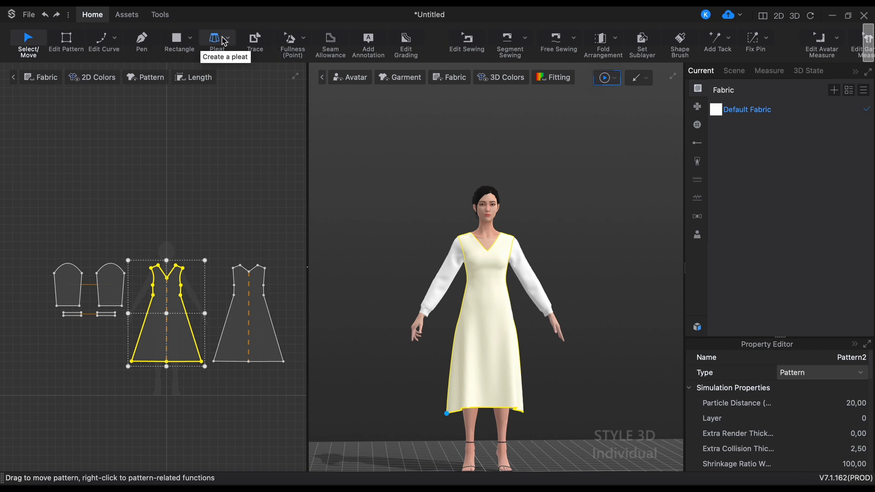
{"action": "left_click", "coordinate": [291, 43]}
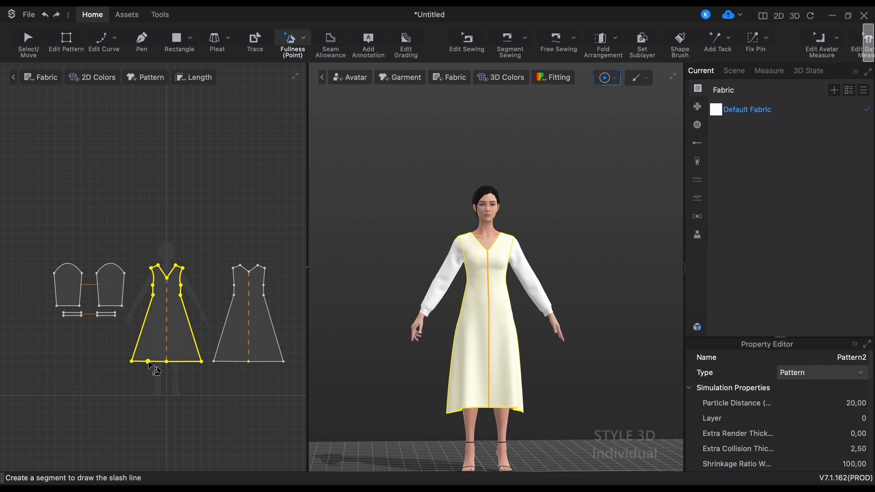
{"action": "left_click", "coordinate": [149, 362]}
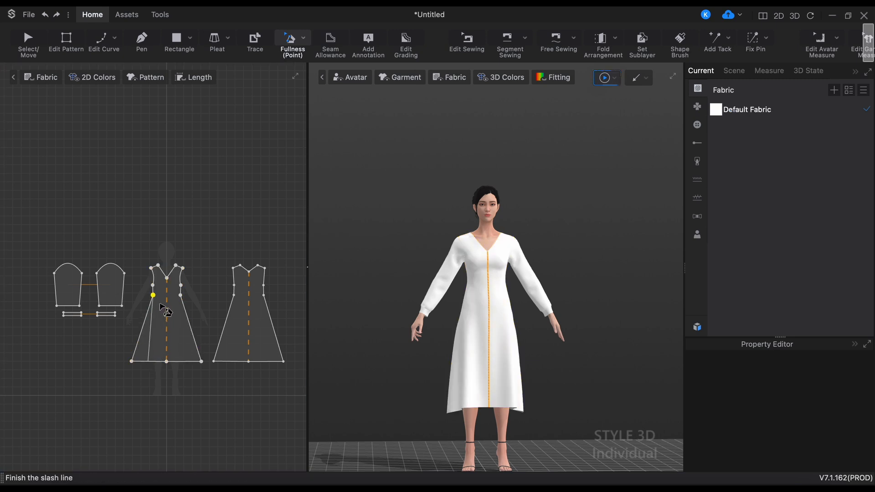
{"action": "left_click", "coordinate": [153, 295]}
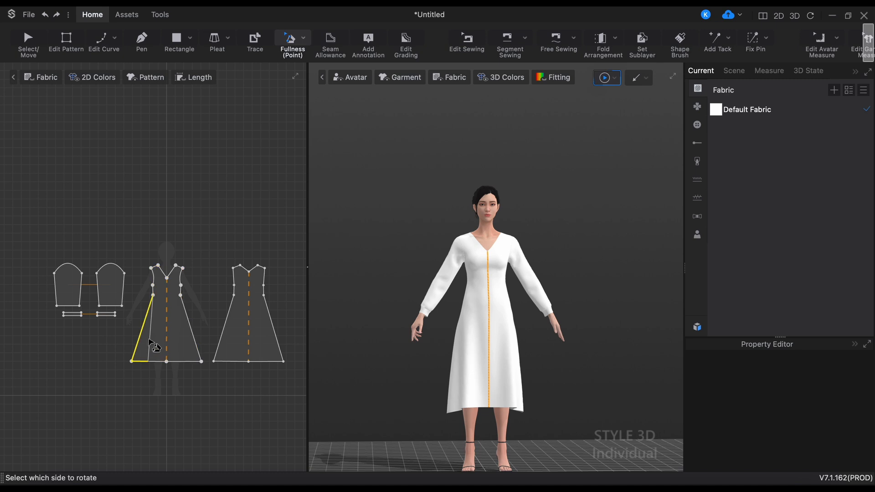
{"action": "left_click", "coordinate": [148, 350]}
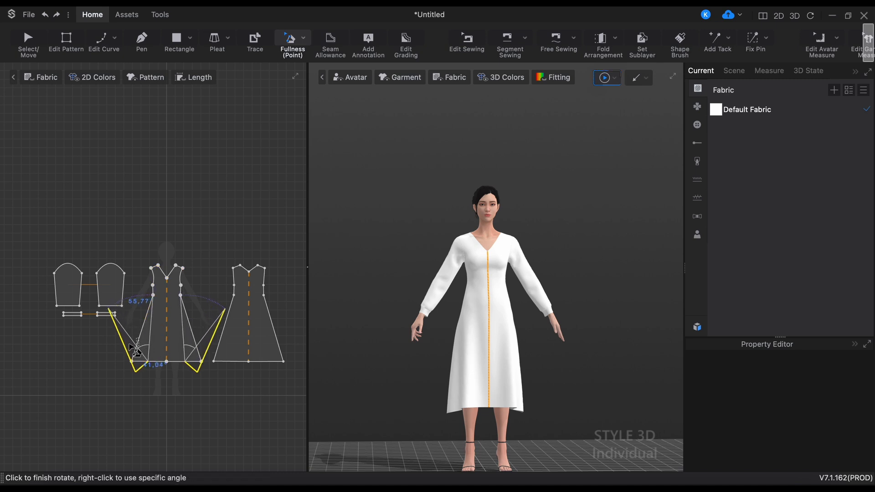
{"action": "left_click", "coordinate": [136, 338]}
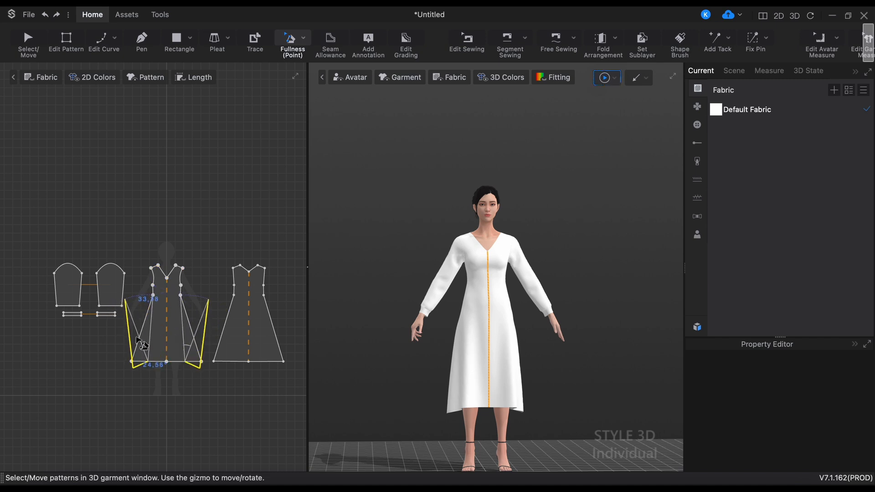
{"action": "left_click", "coordinate": [140, 343]}
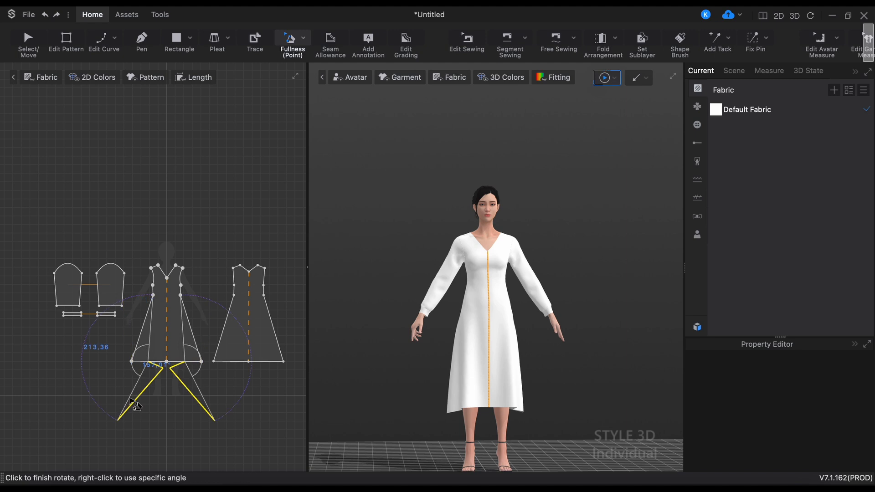
{"action": "left_click", "coordinate": [137, 338]}
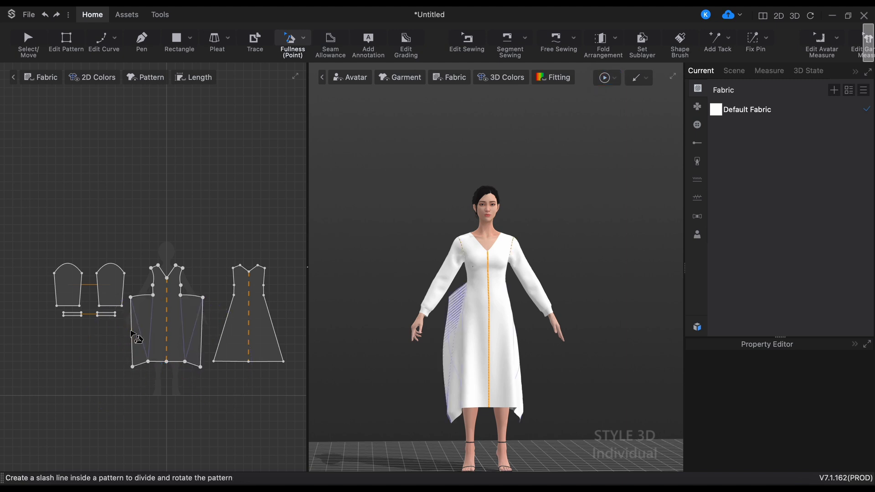
{"action": "key", "text": "ctrl+z"}
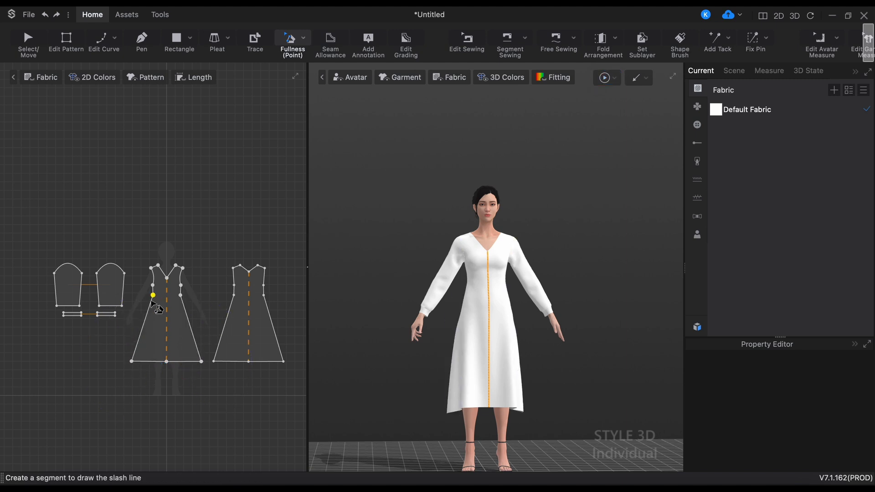
Add point fullness to the front dress pattern with a slash line from the waist point to the hem, rotating the side section outward
{"action": "left_click", "coordinate": [153, 295]}
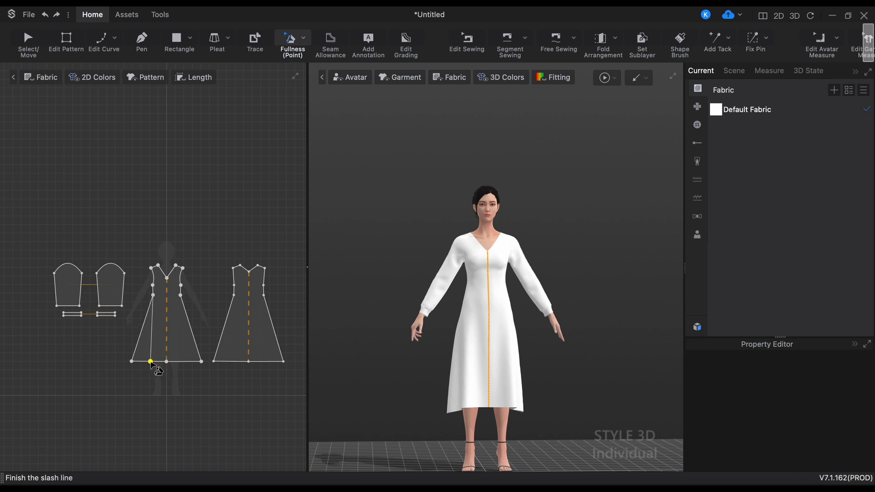
{"action": "left_click", "coordinate": [150, 362]}
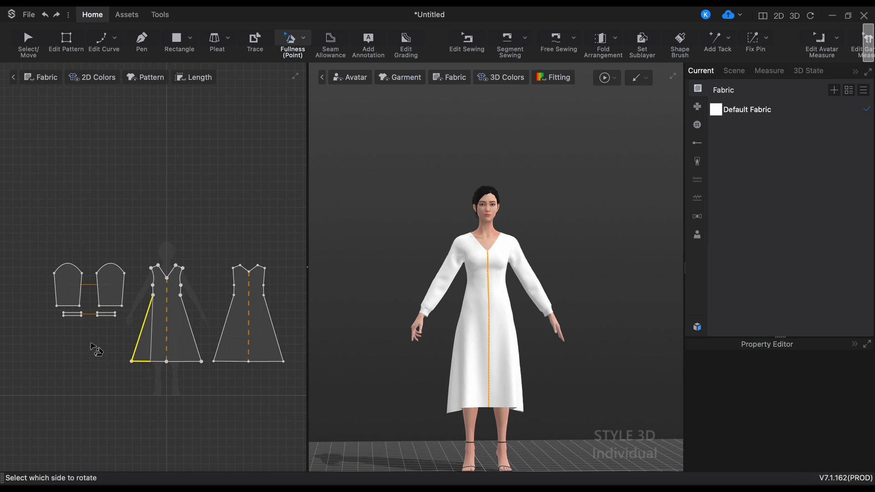
{"action": "left_click", "coordinate": [152, 352]}
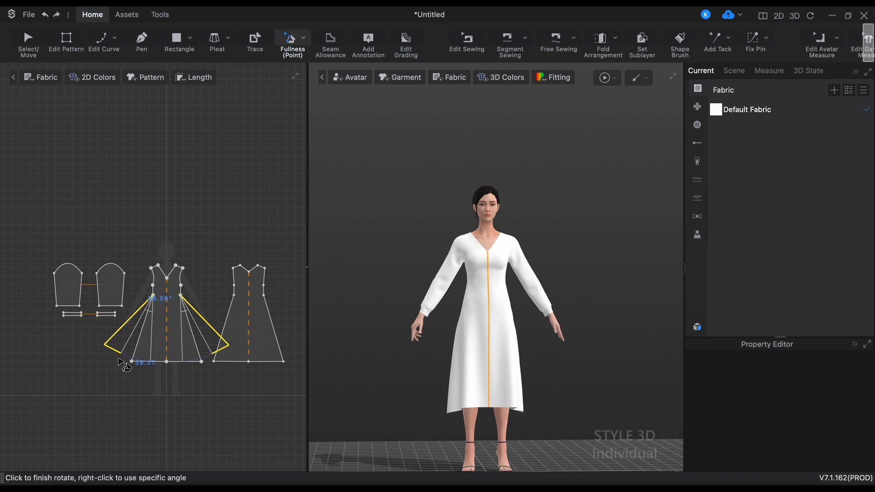
{"action": "left_click", "coordinate": [125, 366]}
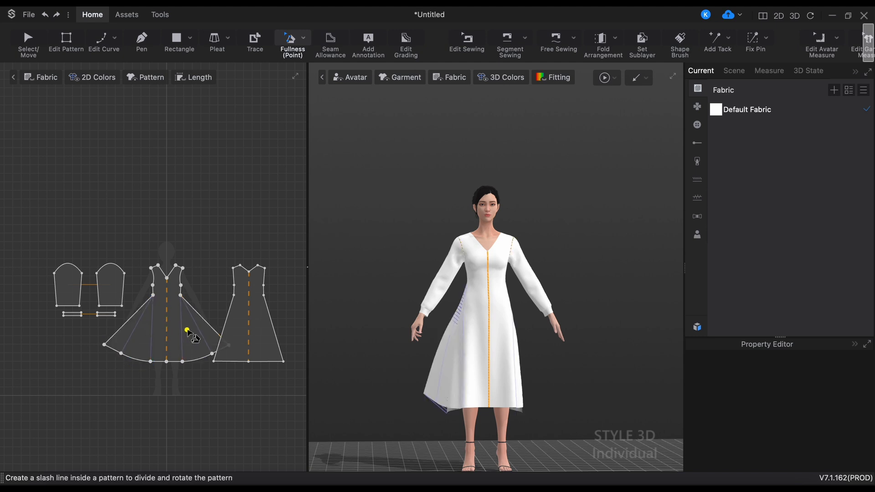
{"action": "key", "text": "a"}
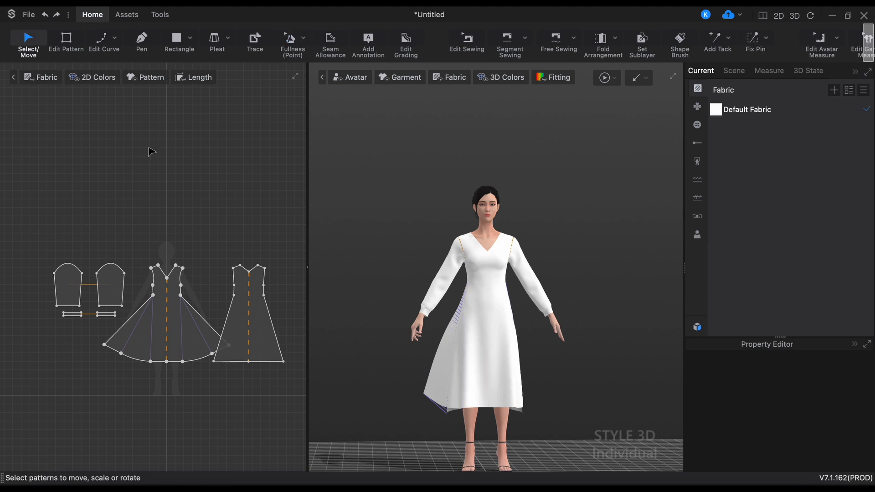
{"action": "left_click", "coordinate": [196, 349]}
{"action": "right_click", "coordinate": [197, 351]}
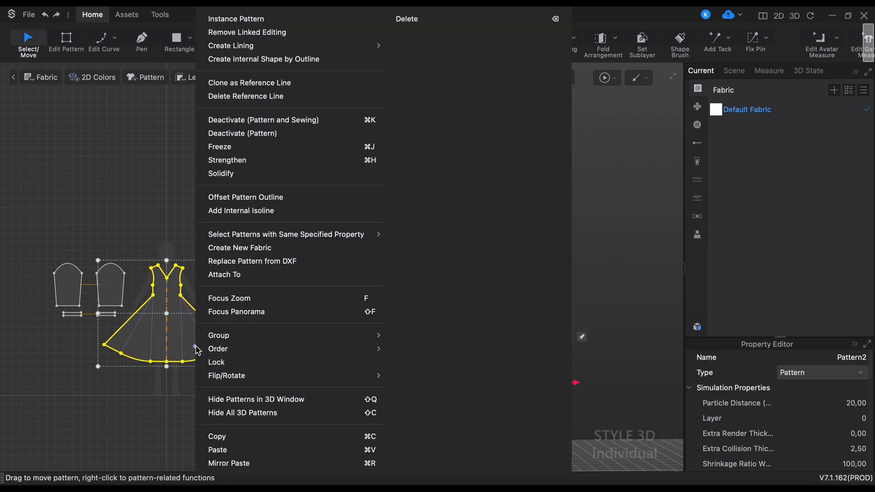
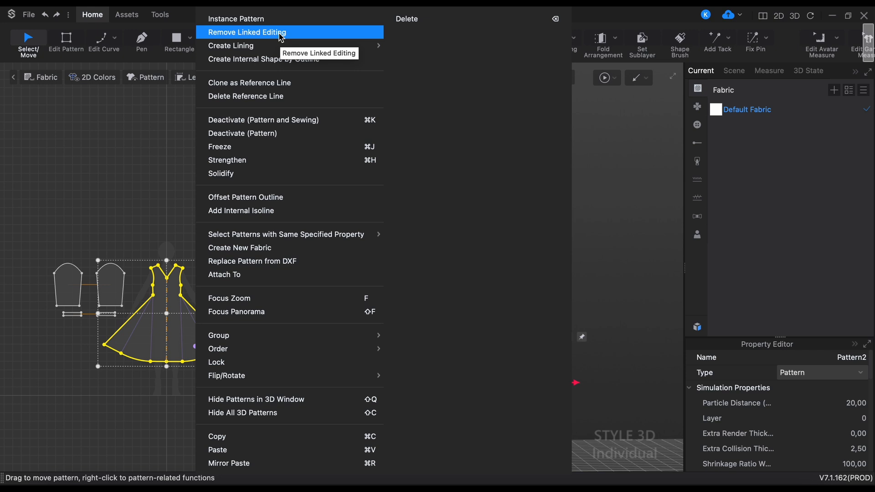
{"action": "left_click", "coordinate": [258, 23]}
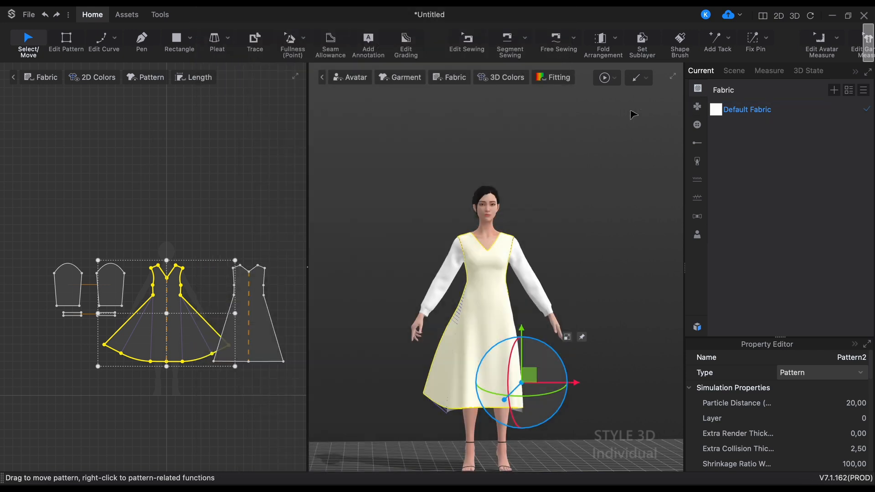
Simulate the dress with the widened front skirt and deselect the front pattern
{"action": "left_click", "coordinate": [603, 79]}
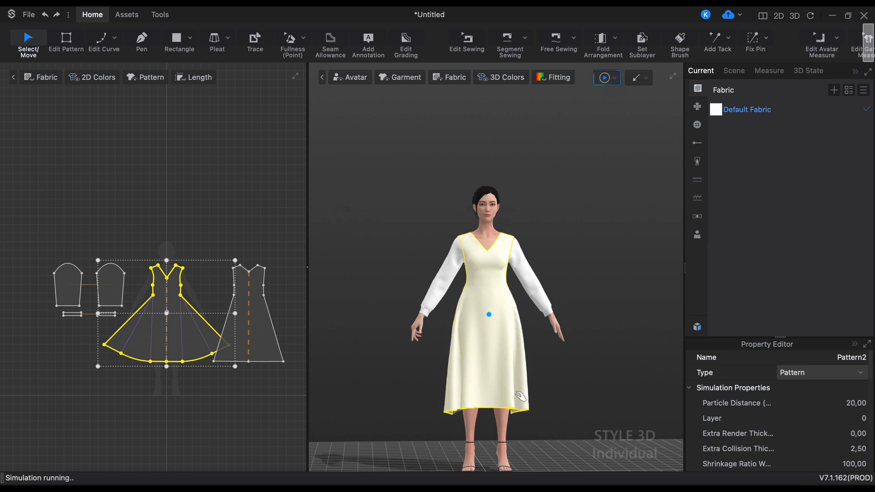
{"action": "left_click", "coordinate": [627, 382]}
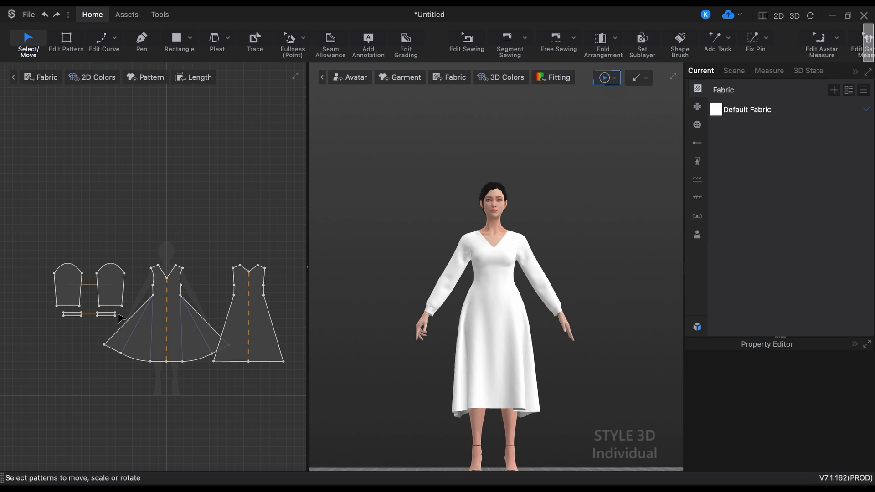
Rearrange the 2D patterns without overlap, with the sleeves and cuffs above and the front and back dress patterns spaced apart
{"action": "left_click_drag", "start_coordinate": [41, 251], "coordinate": [131, 322]}
{"action": "left_click_drag", "start_coordinate": [109, 282], "coordinate": [133, 194]}
{"action": "left_click", "coordinate": [232, 249]}
{"action": "left_click_drag", "start_coordinate": [179, 332], "coordinate": [142, 337]}
{"action": "left_click_drag", "start_coordinate": [266, 324], "coordinate": [246, 317]}
{"action": "left_click", "coordinate": [182, 416]}
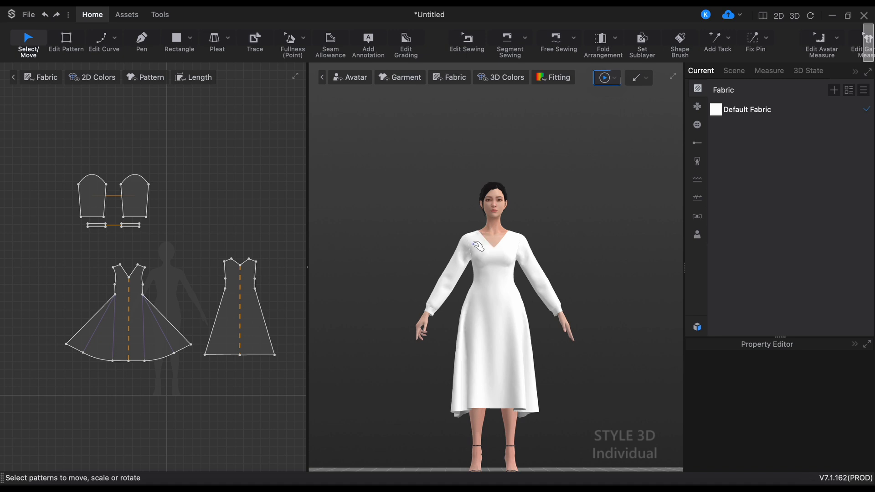
Delete the centre neckline point of the back dress pattern and bend the resulting straight neckline into a shallow downward curve
{"action": "mouse_move", "coordinate": [426, 287]}
{"action": "right_mouse_down"}
{"action": "mouse_move", "coordinate": [617, 305]}
{"action": "mouse_move", "coordinate": [484, 303]}
{"action": "mouse_move", "coordinate": [434, 282]}
{"action": "right_mouse_up"}
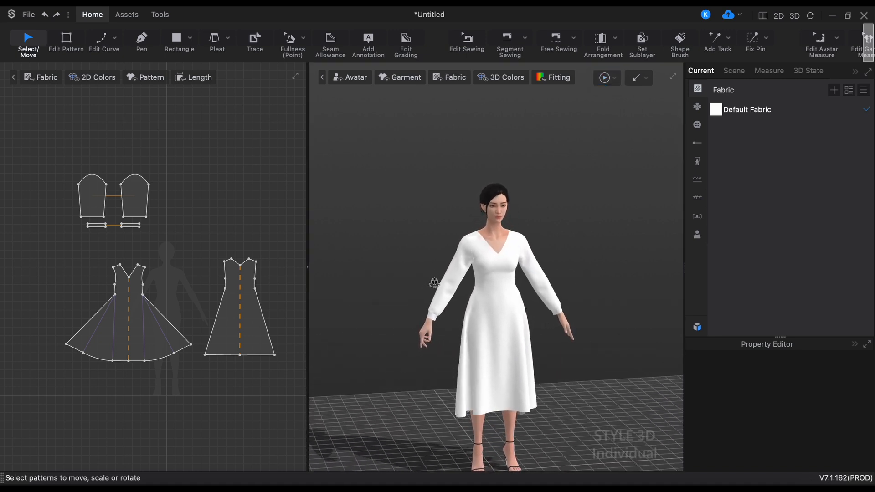
{"action": "left_click", "coordinate": [66, 39]}
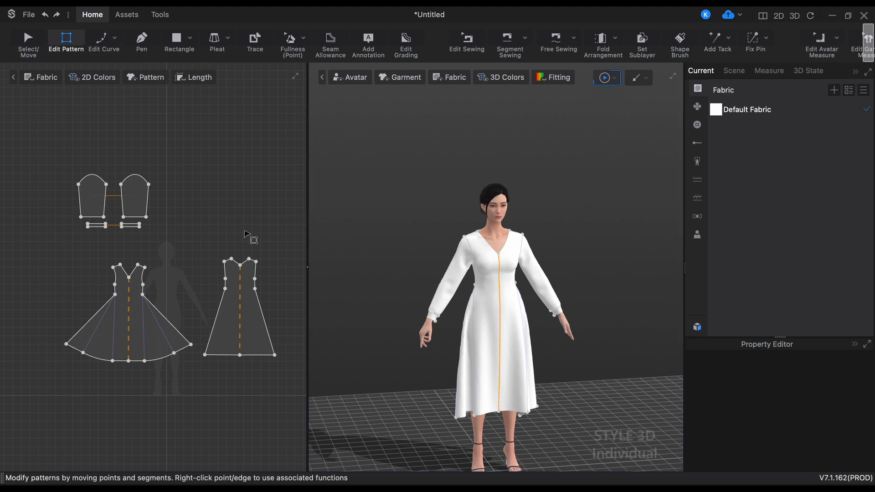
{"action": "left_click", "coordinate": [241, 271]}
{"action": "left_click", "coordinate": [240, 265]}
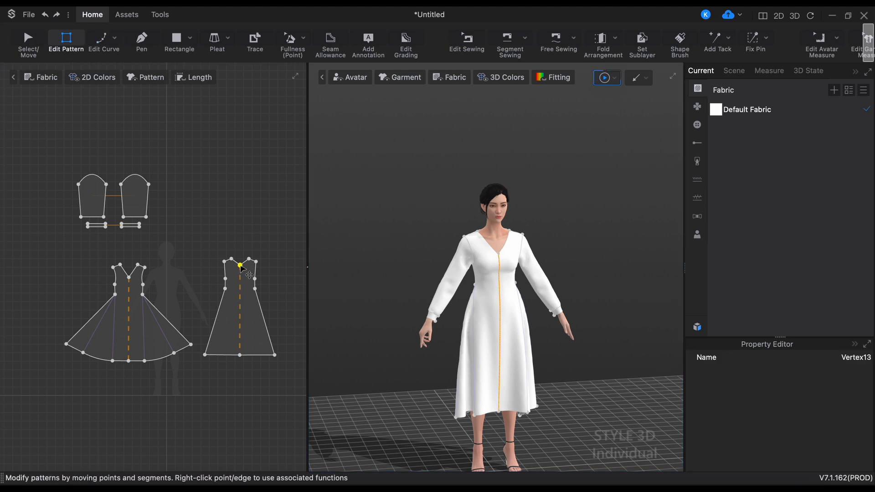
{"action": "key", "text": "Delete"}
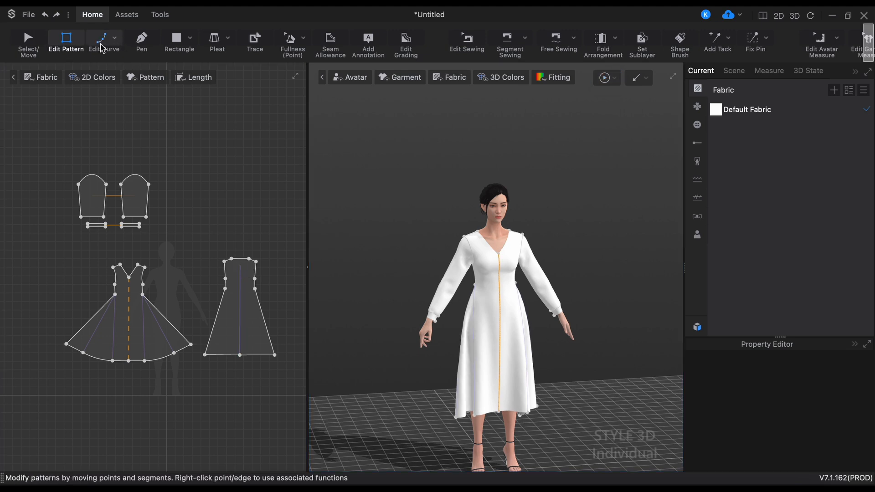
{"action": "left_click", "coordinate": [104, 40]}
{"action": "left_click_drag", "start_coordinate": [244, 263], "coordinate": [243, 266]}
{"action": "left_click", "coordinate": [236, 245]}
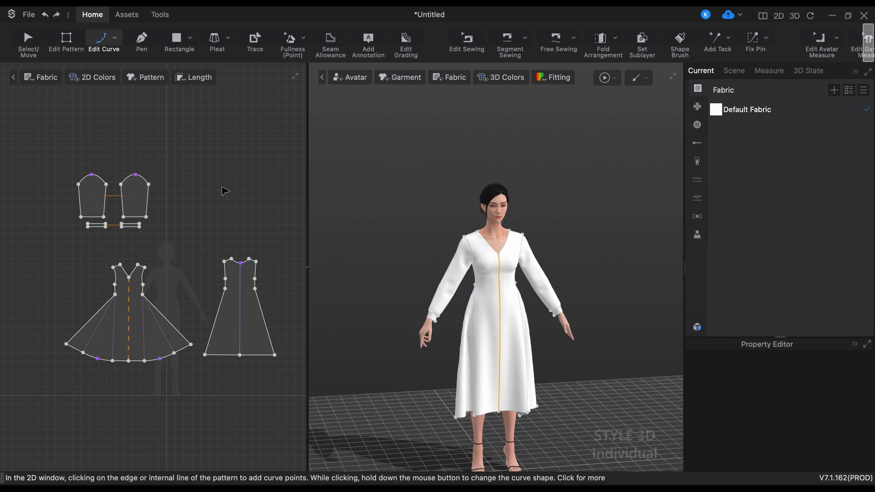
{"action": "left_click", "coordinate": [178, 41]}
{"action": "left_click_drag", "start_coordinate": [27, 255], "coordinate": [47, 380]}
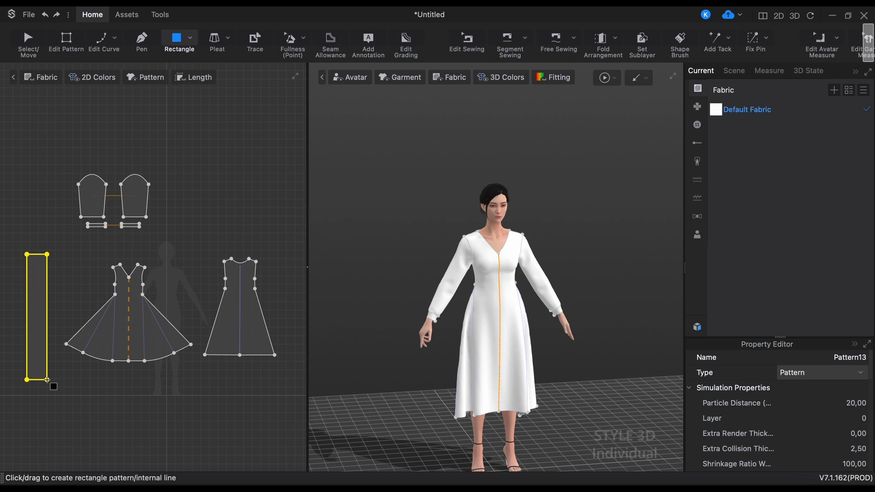
{"action": "key", "text": "Delete"}
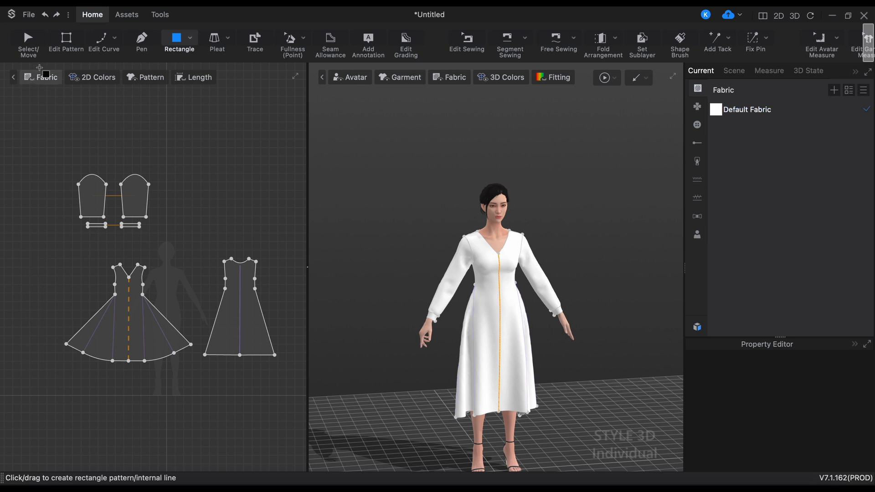
Draw a narrow upright rectangle about 55 units long beside the front dress, sew its inner long edge to the adjacent V-neckline edge, and simulate
{"action": "left_click_drag", "start_coordinate": [30, 249], "coordinate": [46, 295]}
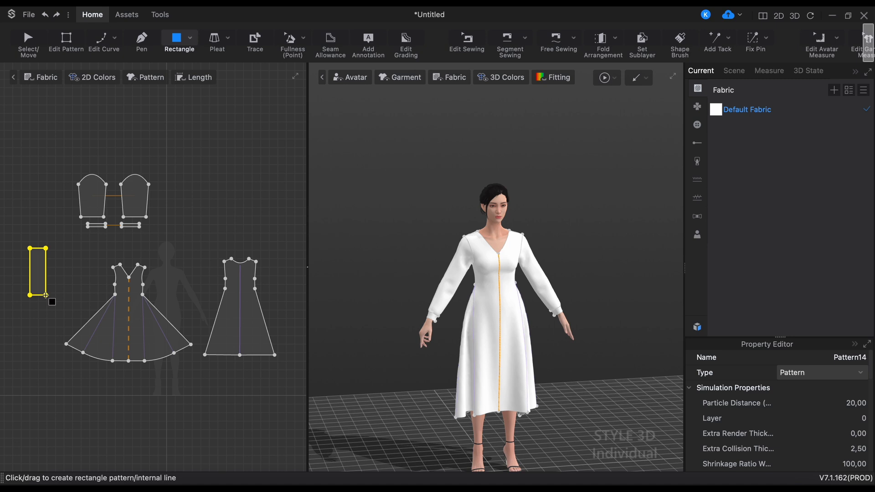
{"action": "left_click", "coordinate": [556, 44]}
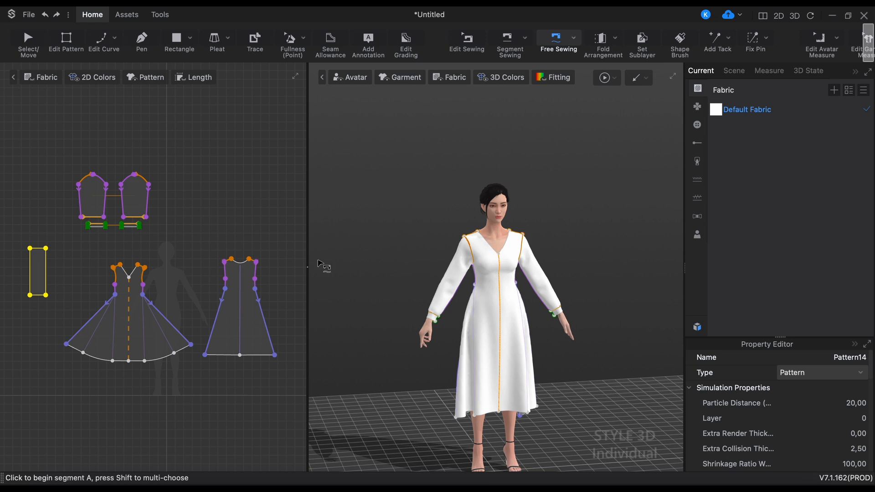
{"action": "left_click", "coordinate": [497, 46]}
{"action": "left_click", "coordinate": [46, 287]}
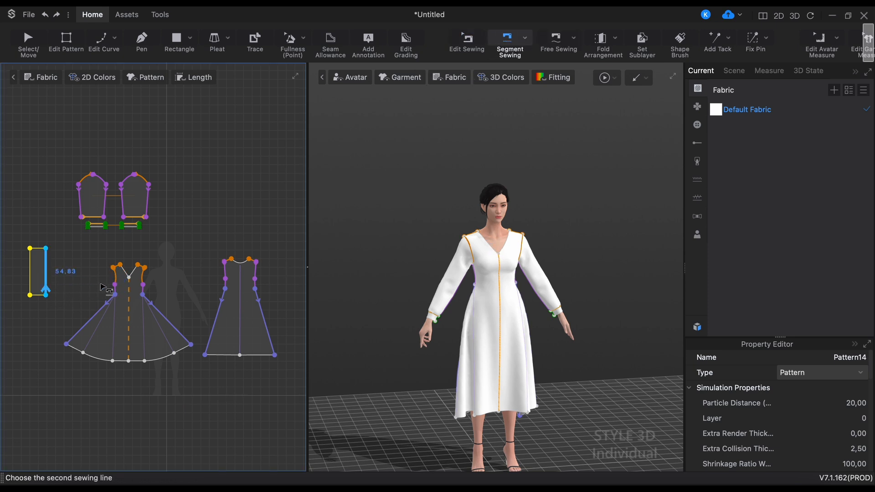
{"action": "left_click", "coordinate": [128, 276]}
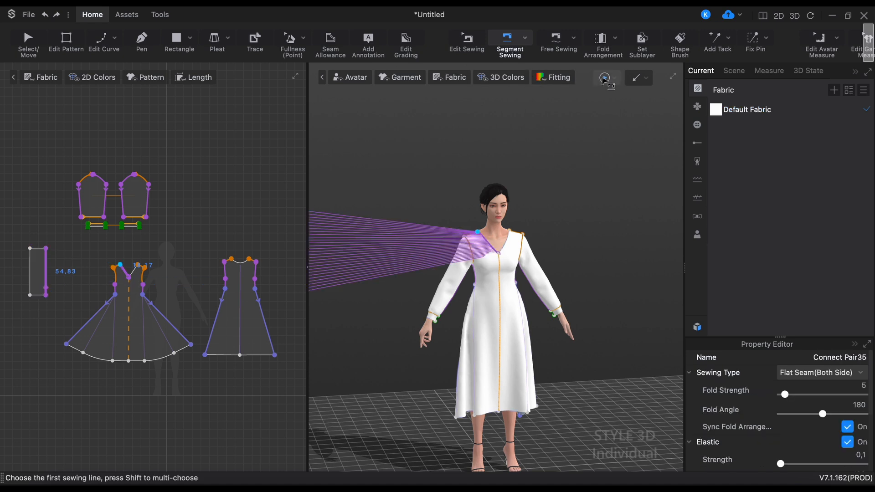
{"action": "left_click", "coordinate": [604, 78]}
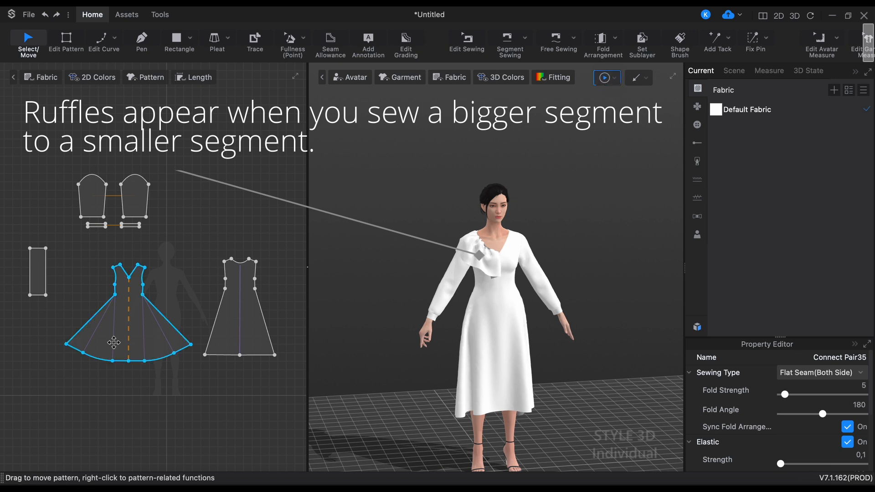
Create a symmetric copy with seam of the ruffle rectangle and place it on the opposite side of the front dress pattern
{"action": "left_click", "coordinate": [38, 285]}
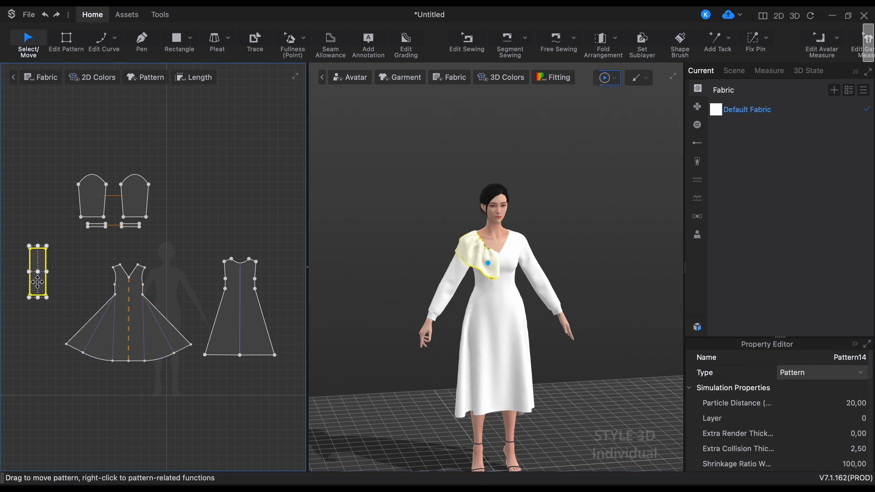
{"action": "right_click", "coordinate": [39, 285]}
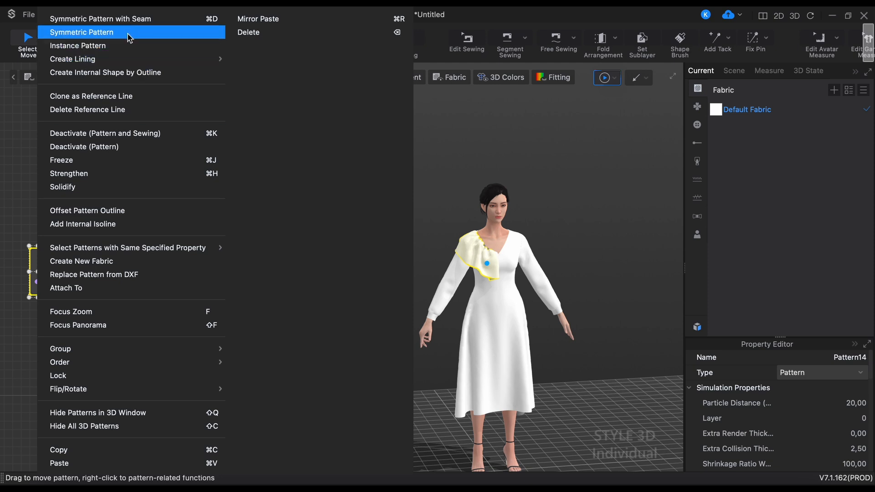
{"action": "left_click", "coordinate": [131, 20]}
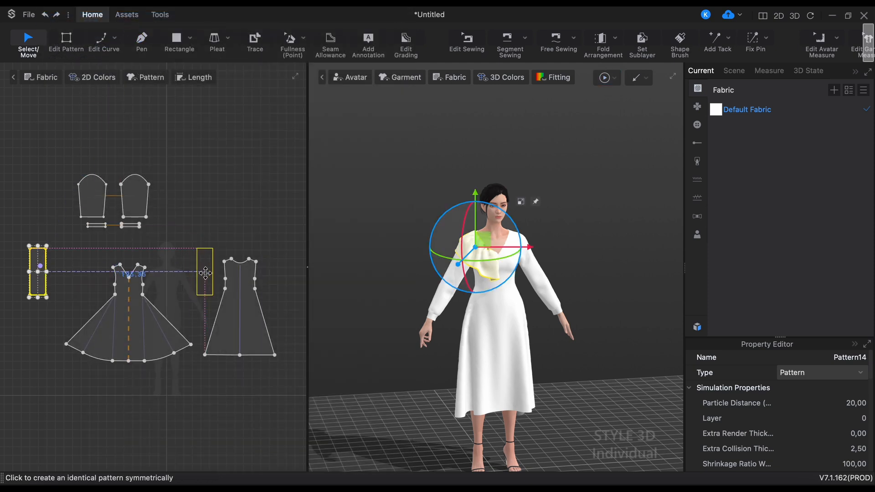
{"action": "left_click", "coordinate": [205, 273]}
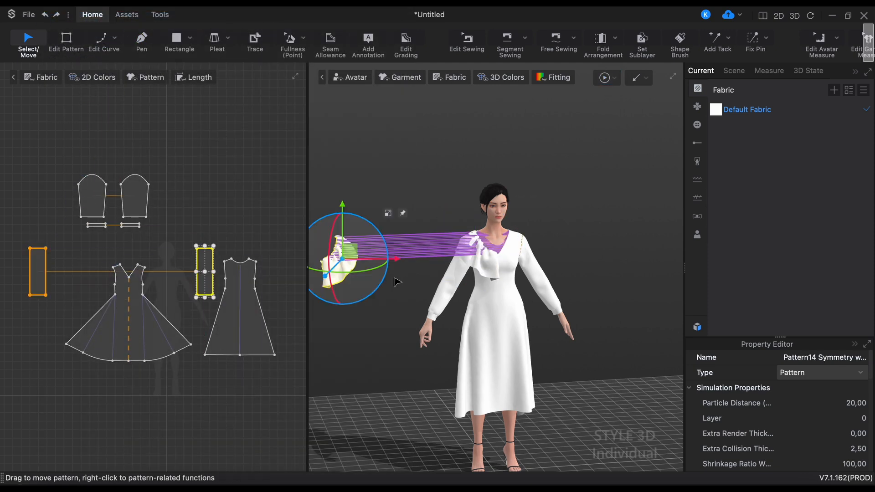
Move the mirrored ruffle in 3D to the opposite front neckline and simulate the garment to stitch it on
{"action": "left_click_drag", "start_coordinate": [387, 259], "coordinate": [564, 253]}
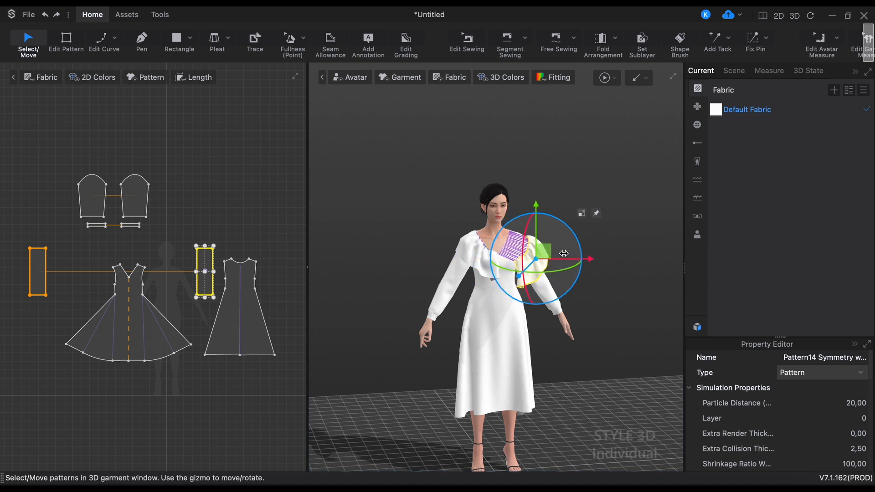
{"action": "left_click", "coordinate": [604, 78]}
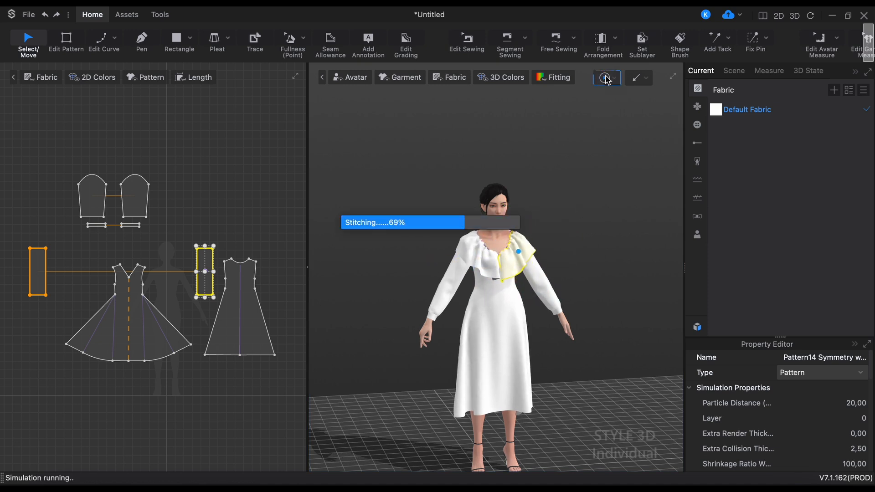
{"action": "left_click", "coordinate": [607, 238]}
{"action": "mouse_move", "coordinate": [609, 238]}
{"action": "right_mouse_down"}
{"action": "mouse_move", "coordinate": [364, 242]}
{"action": "mouse_move", "coordinate": [549, 209]}
{"action": "mouse_move", "coordinate": [609, 224]}
{"action": "right_mouse_up"}
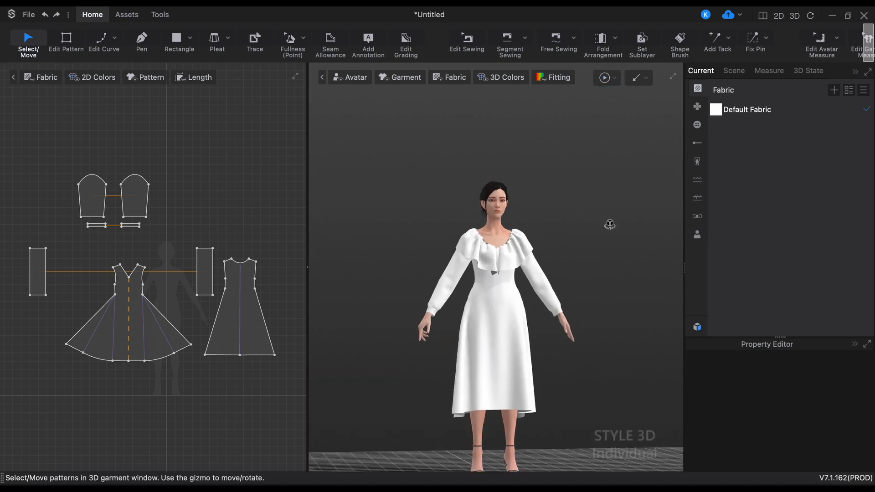
{"action": "key", "text": "space"}
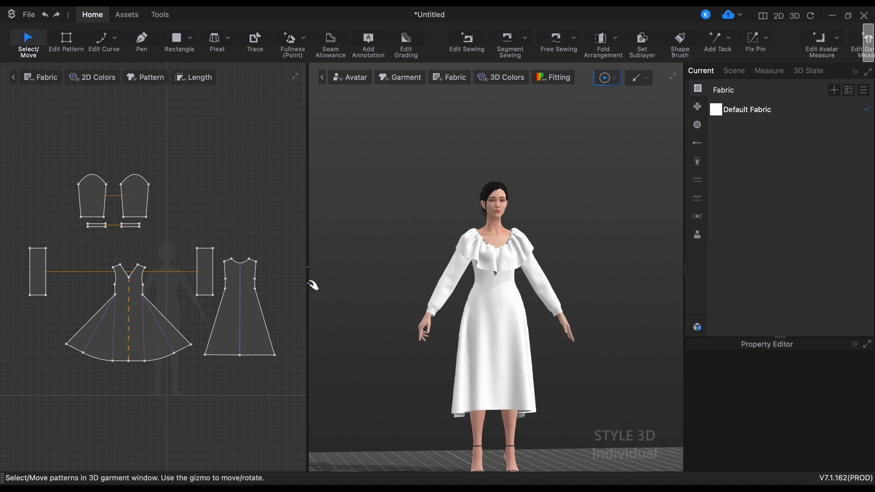
Place a copy of the mirrored ruffle rectangle above the back dress pattern and rotate it to lie horizontally
{"action": "left_click", "coordinate": [201, 291]}
{"action": "left_click", "coordinate": [205, 290]}
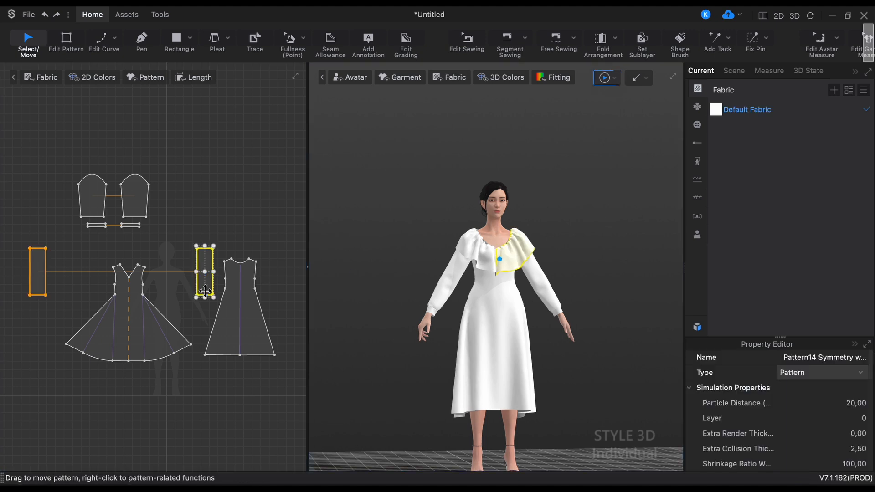
{"action": "left_click_drag", "start_coordinate": [207, 266], "coordinate": [215, 188]}
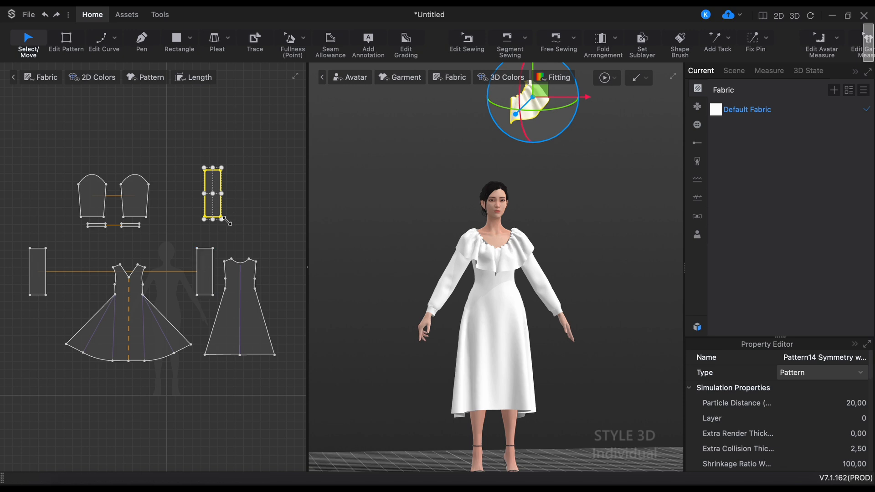
{"action": "left_click_drag", "start_coordinate": [234, 223], "coordinate": [251, 165]}
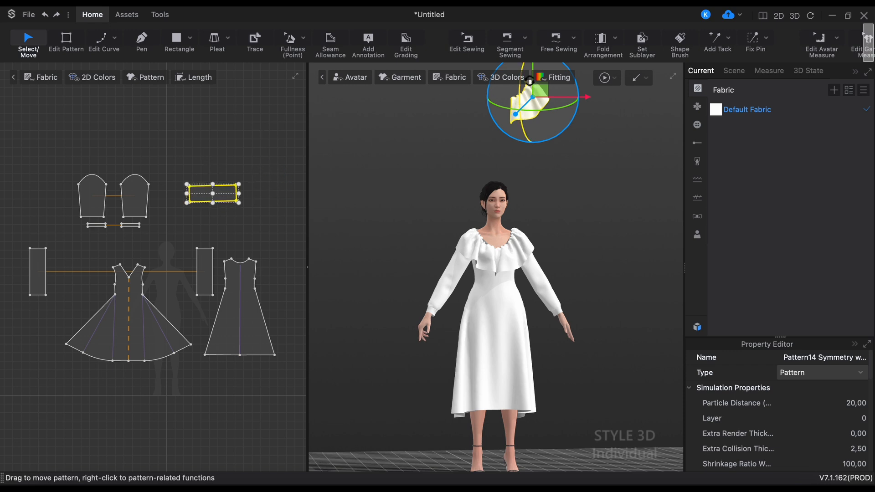
Sew the lower long edge of the horizontal ruffle rectangle to the back dress neckline with Segment Sewing
{"action": "left_click", "coordinate": [507, 42]}
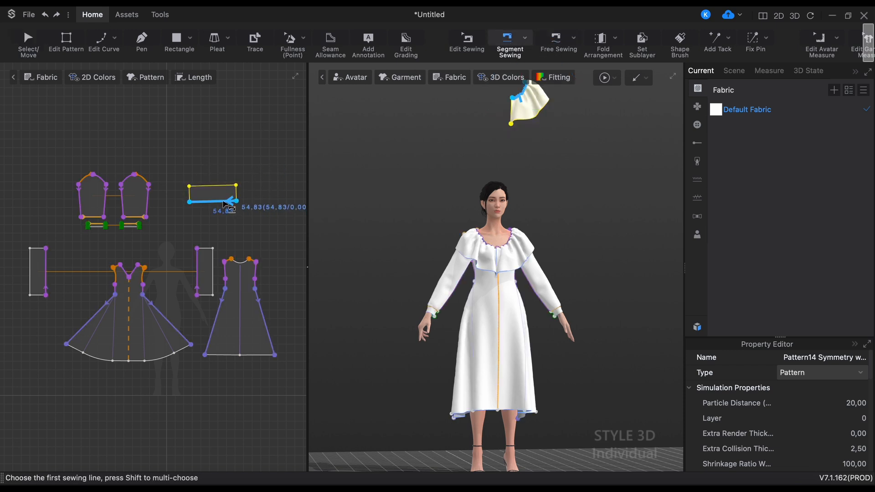
{"action": "left_click", "coordinate": [231, 201]}
{"action": "left_click", "coordinate": [246, 264]}
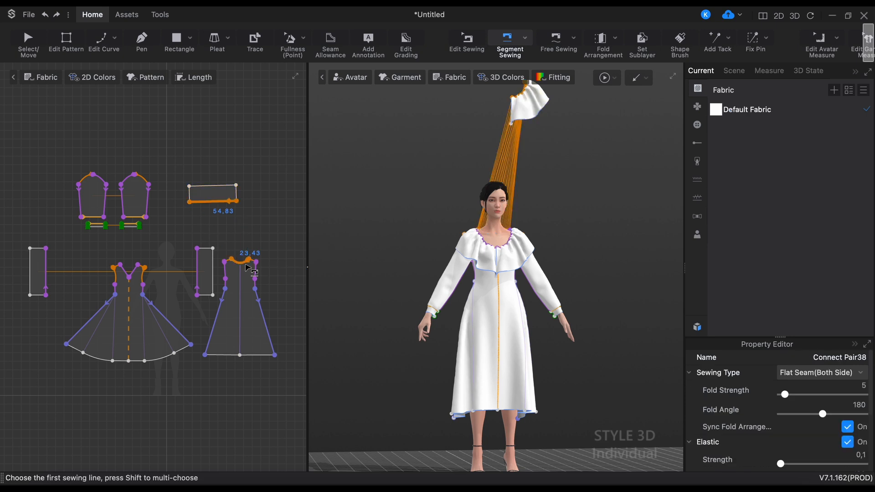
Simulate the back ruffle and try to pull it off the avatar's head toward the back
{"action": "left_click", "coordinate": [604, 78]}
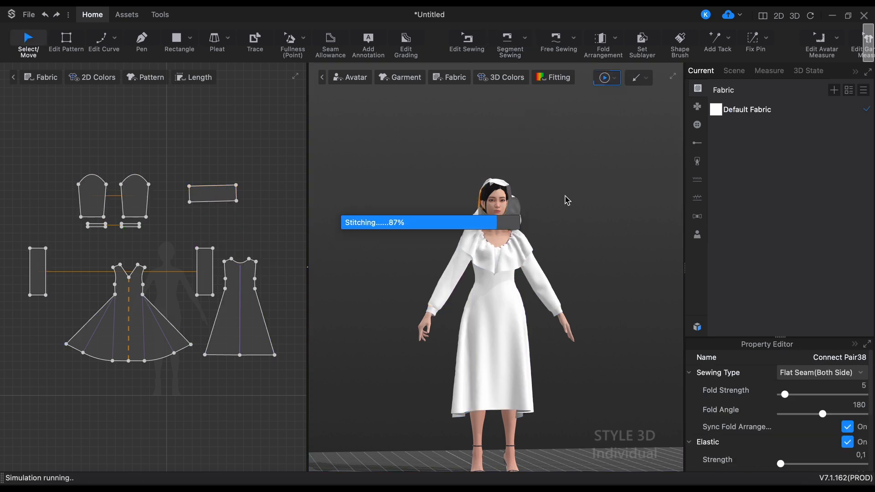
{"action": "right_click_drag", "start_coordinate": [446, 220], "coordinate": [387, 226]}
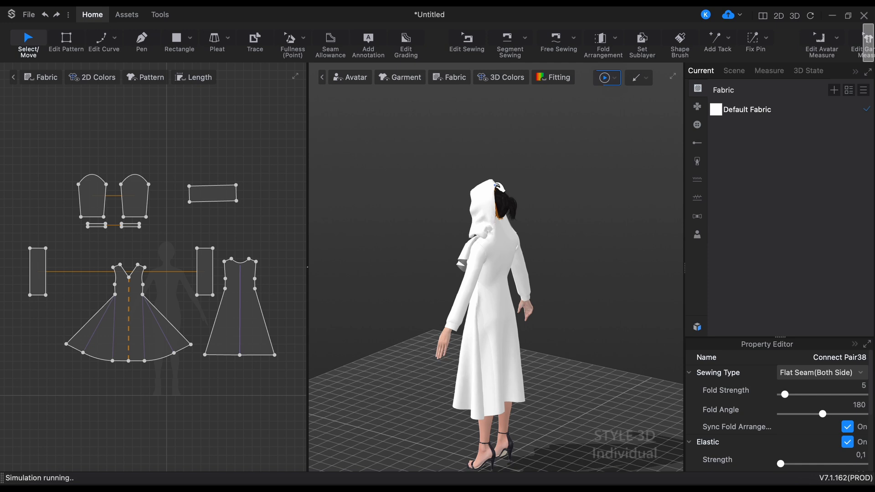
{"action": "left_click_drag", "start_coordinate": [490, 191], "coordinate": [701, 325]}
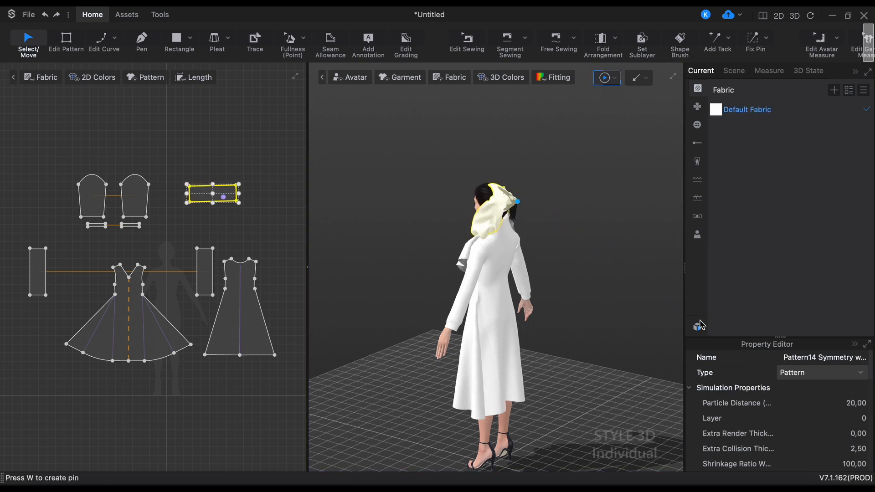
{"action": "left_click", "coordinate": [509, 193]}
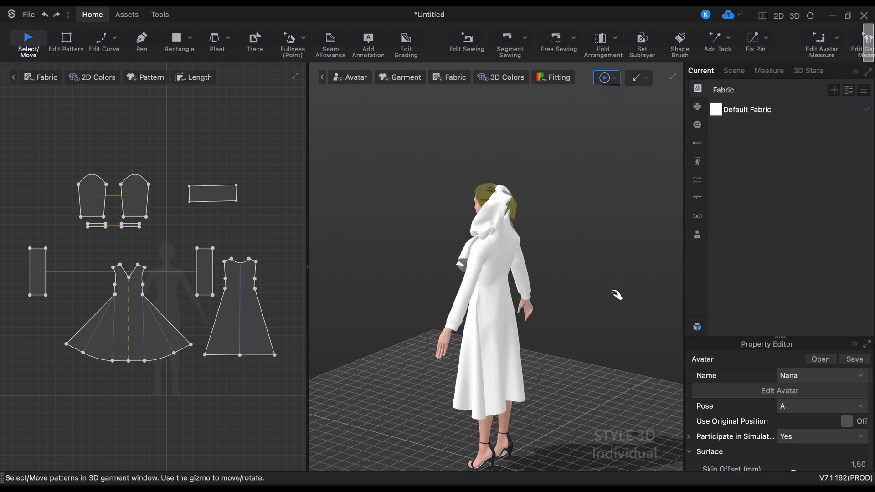
{"action": "left_click_drag", "start_coordinate": [501, 196], "coordinate": [638, 330]}
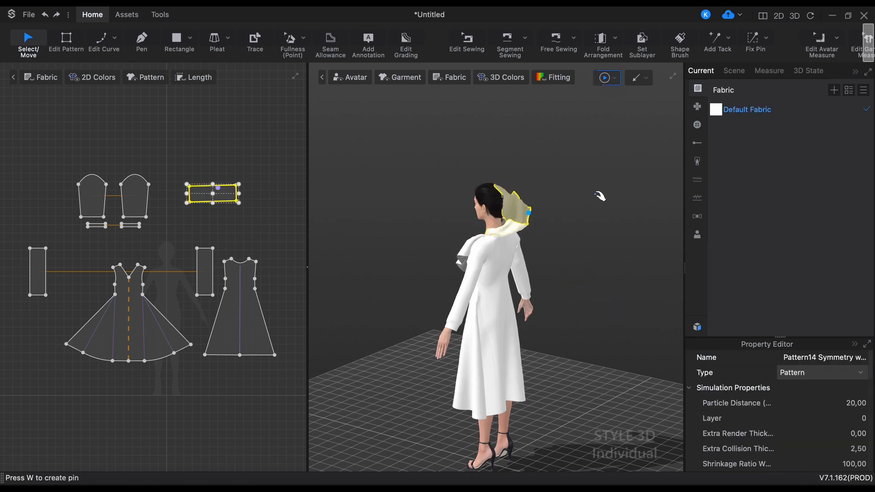
Undo the back ruffle's simulation and pulling, keeping its neckline seam
{"action": "key", "text": "n"}
{"action": "key", "text": "ctrl+z"}
{"action": "key", "text": "ctrl+z"}
{"action": "key", "text": "ctrl+z"}
{"action": "key", "text": "ctrl+z"}
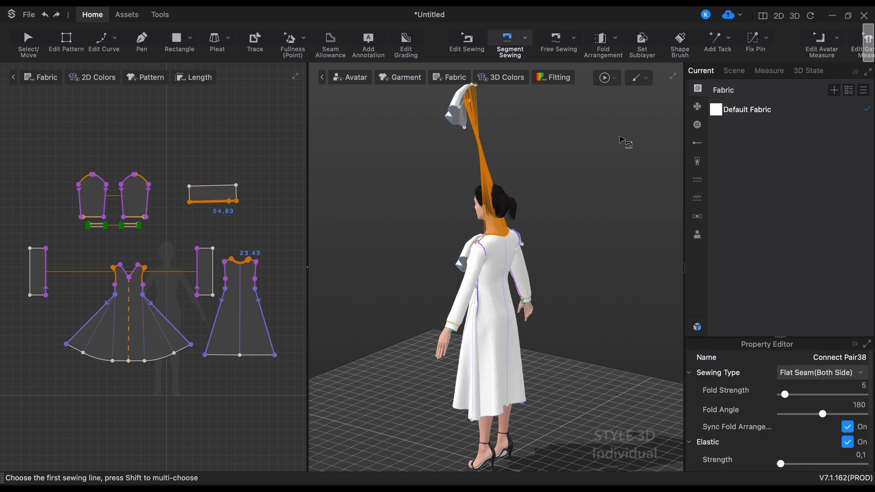
Reset the 3D arrangement of the back ruffle pattern floating above the avatar's head
{"action": "right_click_drag", "start_coordinate": [608, 260], "coordinate": [673, 292]}
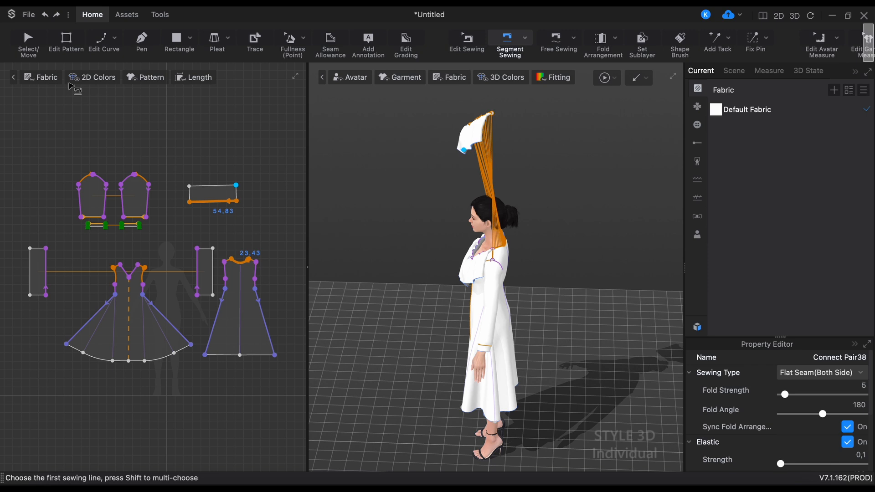
{"action": "key", "text": "a"}
{"action": "left_click", "coordinate": [474, 142]}
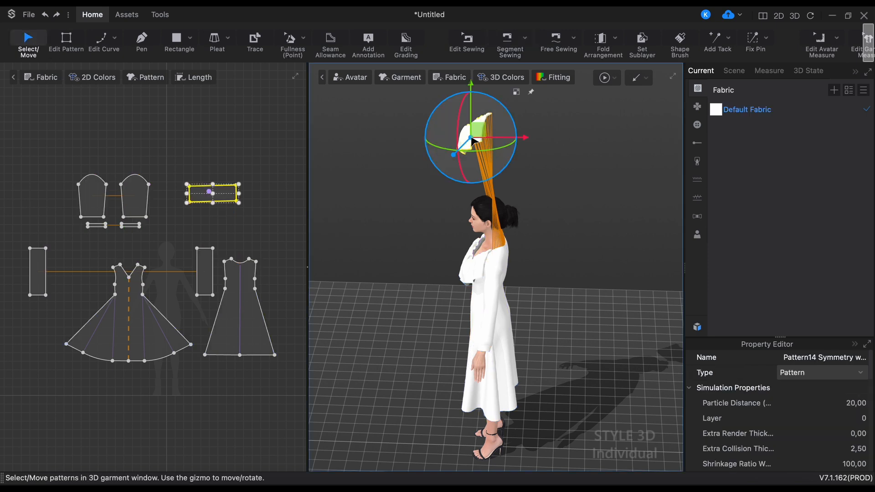
{"action": "left_click", "coordinate": [463, 135]}
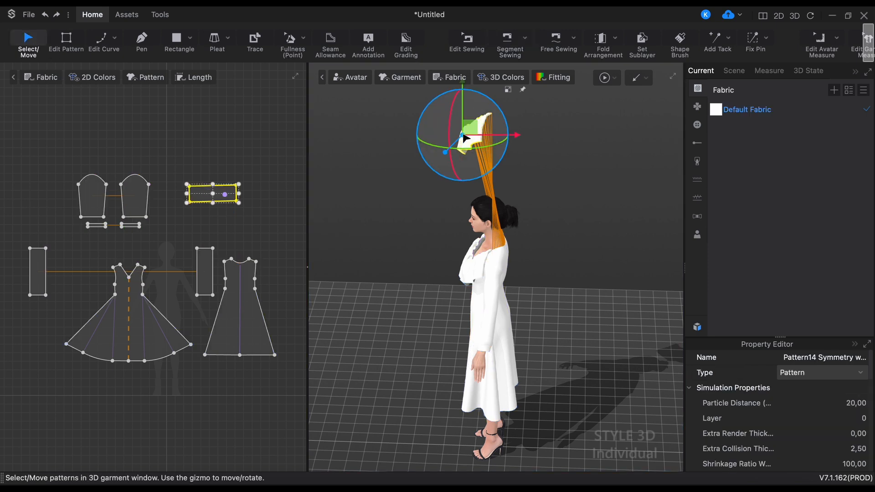
{"action": "right_click", "coordinate": [464, 138]}
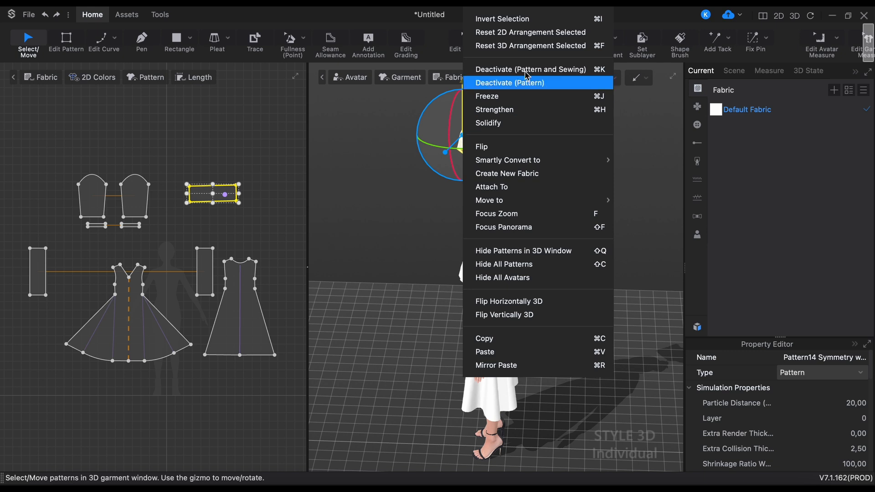
{"action": "left_click", "coordinate": [551, 37]}
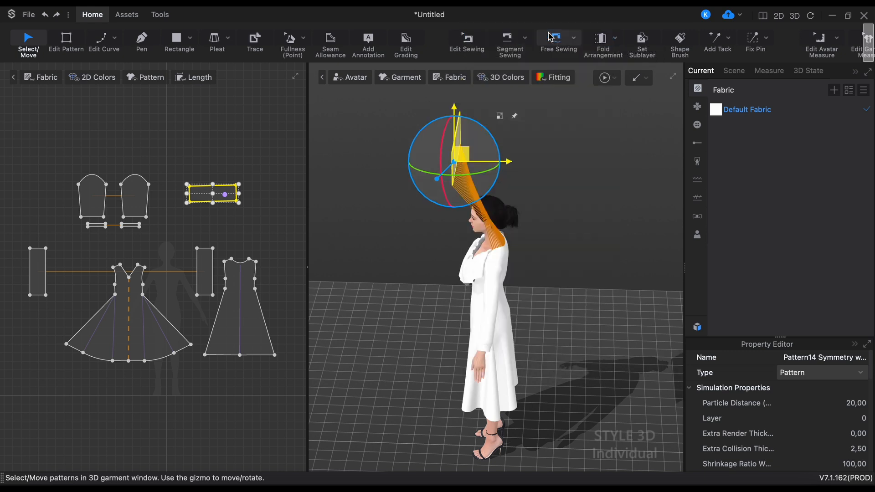
Move the flat back ruffle behind the avatar and rotate it so its sewing lines no longer cross
{"action": "left_click_drag", "start_coordinate": [484, 163], "coordinate": [616, 177]}
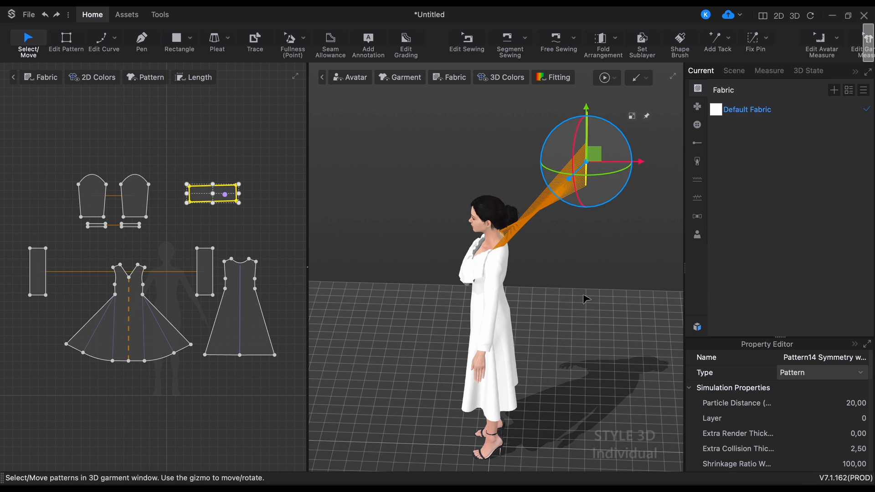
{"action": "right_click_drag", "start_coordinate": [584, 296], "coordinate": [709, 303]}
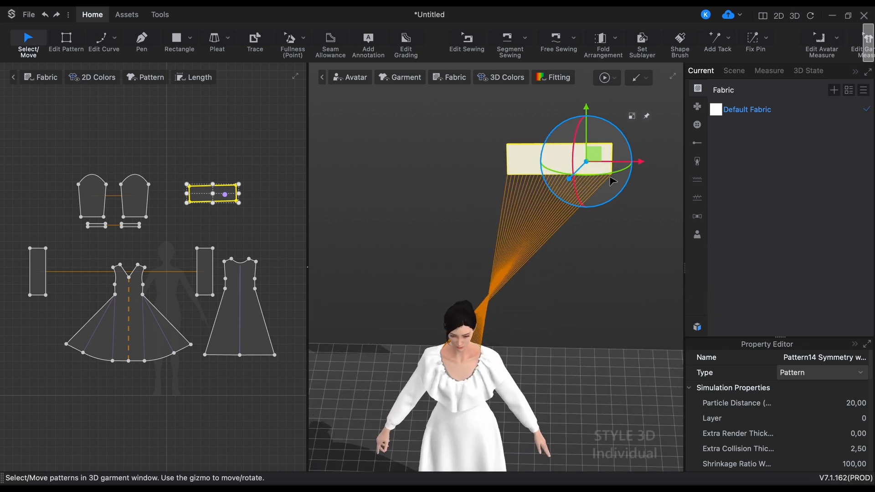
{"action": "left_click_drag", "start_coordinate": [608, 174], "coordinate": [458, 182]}
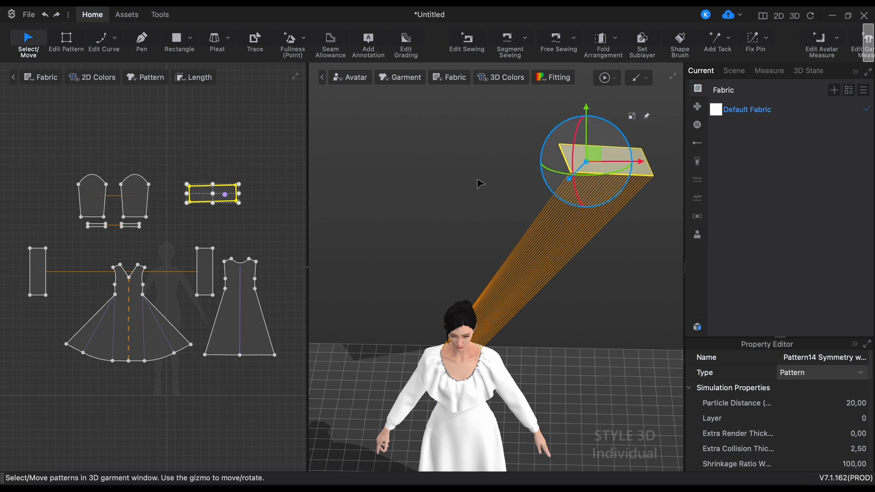
Centre the back ruffle on the avatar, lower it to neckline height, and leave it clear behind the neck
{"action": "left_click_drag", "start_coordinate": [591, 164], "coordinate": [474, 160]}
{"action": "left_click_drag", "start_coordinate": [458, 131], "coordinate": [458, 235]}
{"action": "right_click_drag", "start_coordinate": [569, 354], "coordinate": [460, 306]}
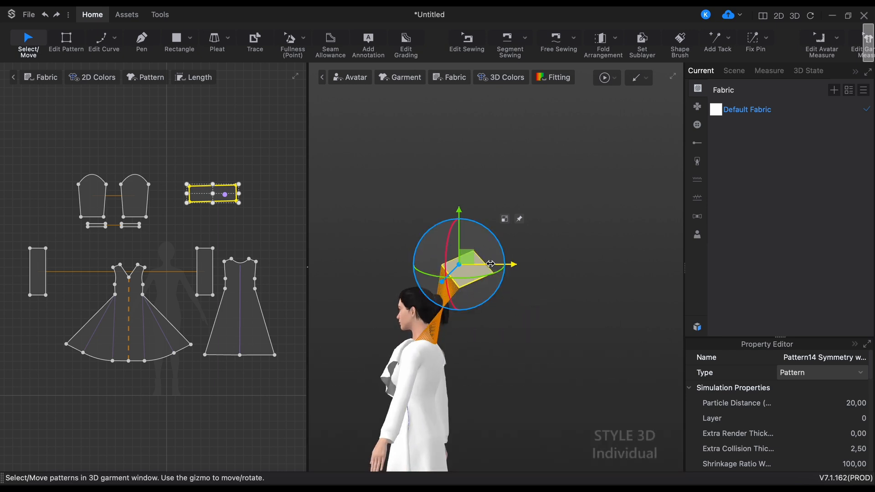
{"action": "left_click_drag", "start_coordinate": [493, 268], "coordinate": [550, 271]}
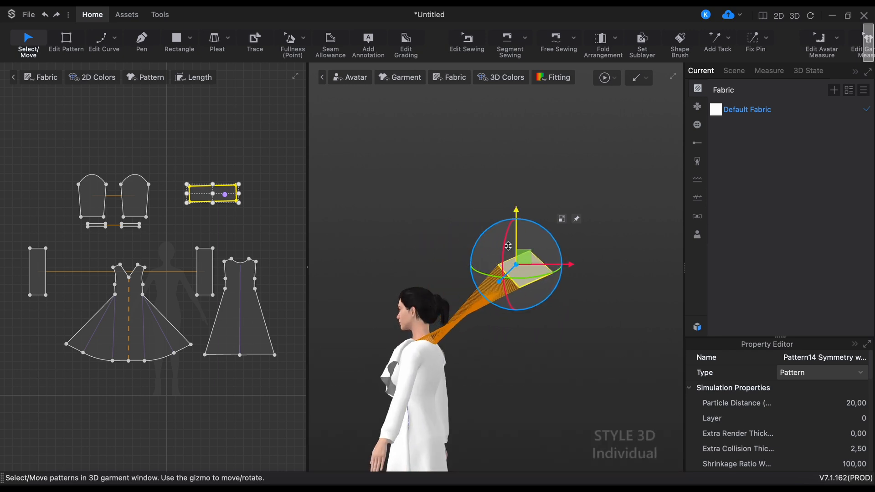
{"action": "left_click_drag", "start_coordinate": [516, 244], "coordinate": [516, 301]}
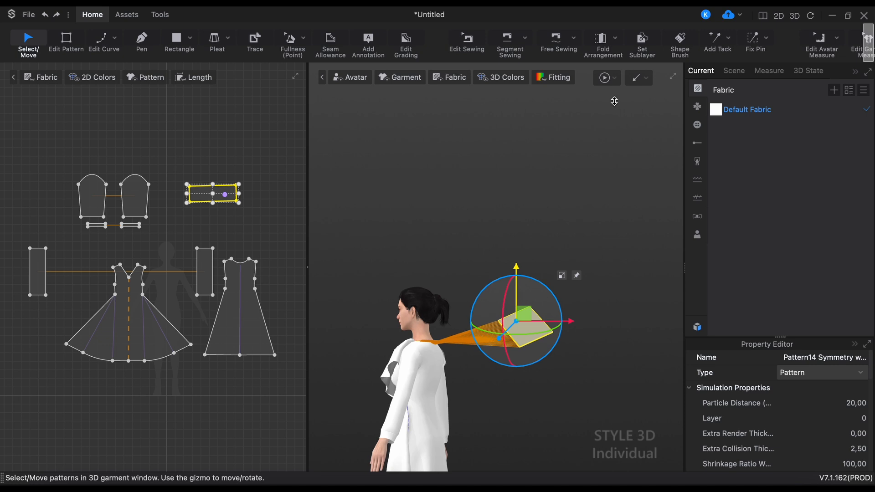
Simulate the back ruffle onto the back neckline and stop the simulation
{"action": "left_click", "coordinate": [605, 78]}
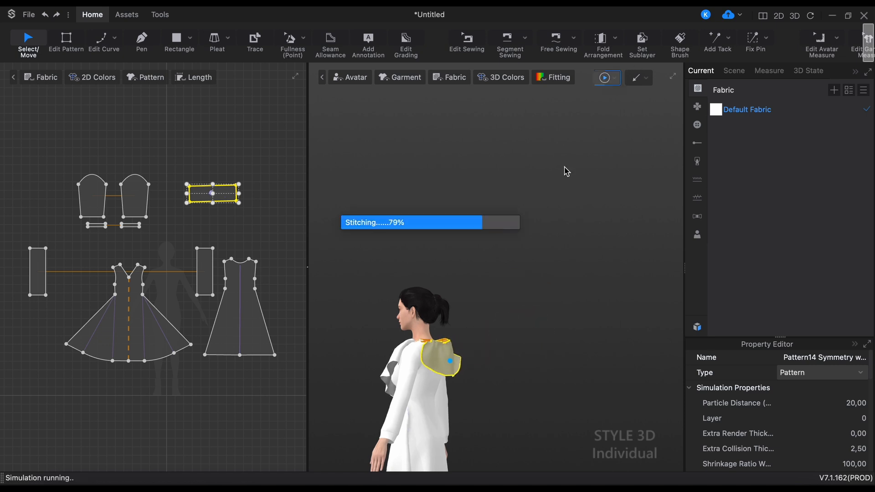
{"action": "mouse_move", "coordinate": [548, 340]}
{"action": "right_mouse_down"}
{"action": "mouse_move", "coordinate": [327, 365]}
{"action": "mouse_move", "coordinate": [407, 370]}
{"action": "mouse_move", "coordinate": [682, 342]}
{"action": "mouse_move", "coordinate": [508, 361]}
{"action": "mouse_move", "coordinate": [534, 350]}
{"action": "right_mouse_up"}
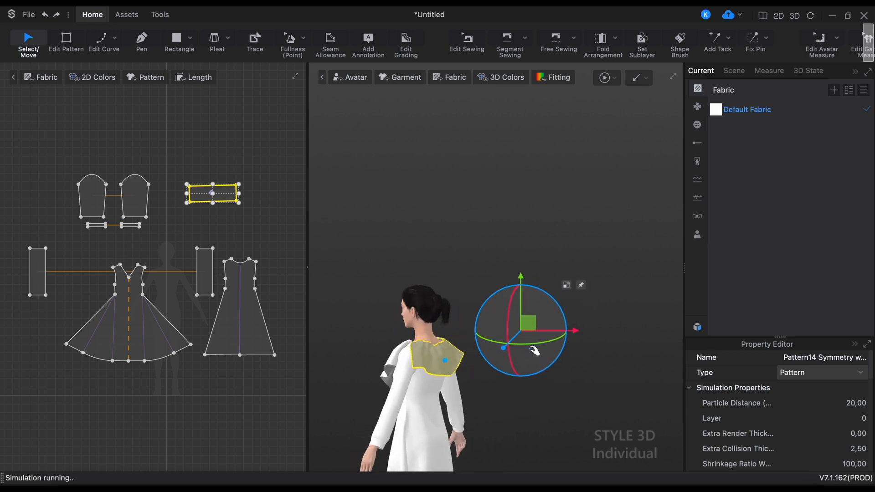
{"action": "key", "text": "space"}
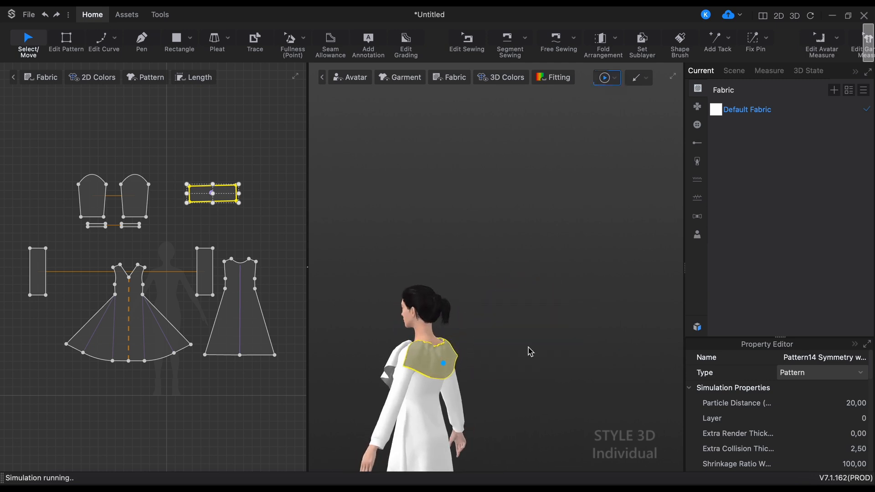
{"action": "left_click", "coordinate": [605, 78]}
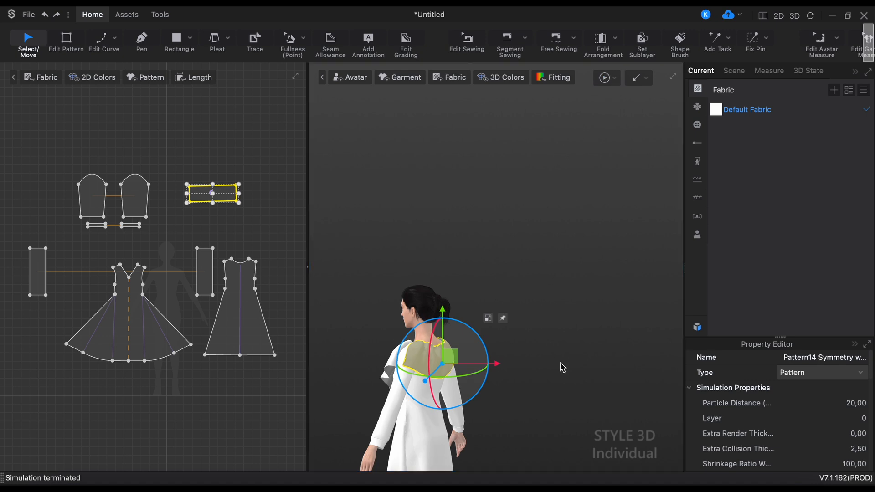
Move the back ruffle away from the avatar's back and delete its seam to the back neckline
{"action": "left_click_drag", "start_coordinate": [472, 368], "coordinate": [578, 377]}
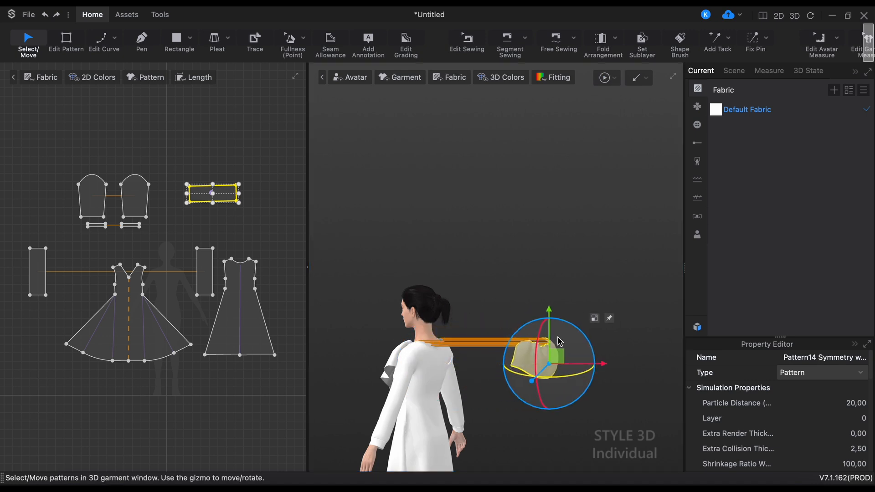
{"action": "left_click", "coordinate": [467, 42]}
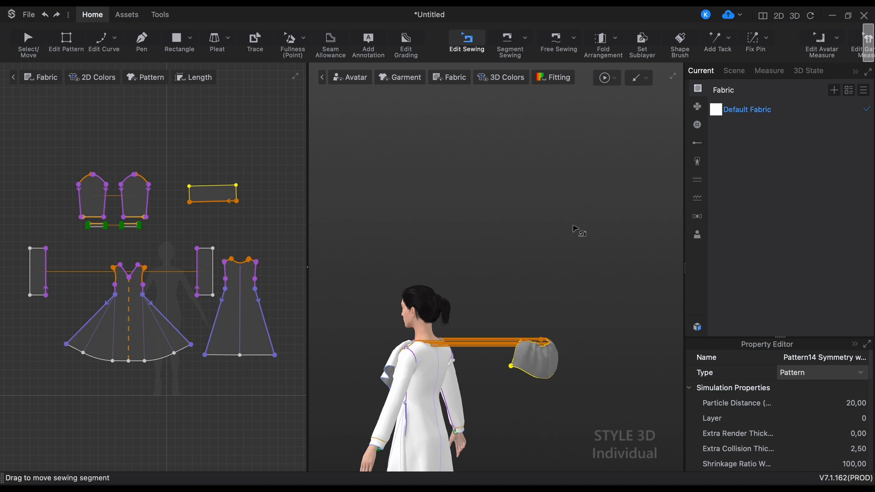
{"action": "left_click", "coordinate": [544, 347]}
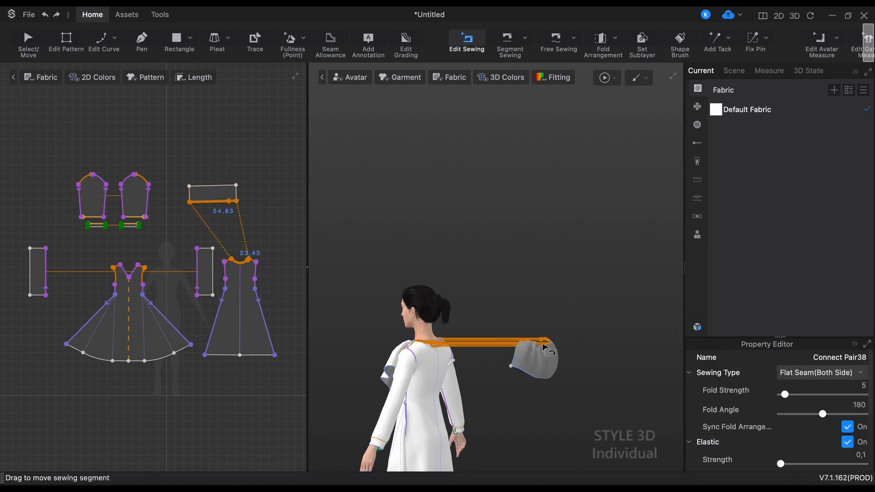
{"action": "left_click", "coordinate": [544, 346]}
{"action": "left_click", "coordinate": [546, 347]}
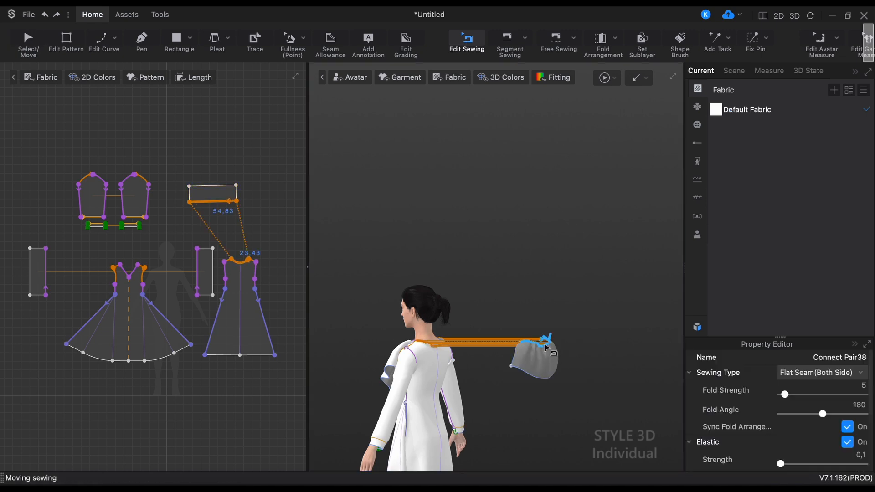
{"action": "left_click", "coordinate": [546, 348]}
{"action": "left_click", "coordinate": [546, 348]}
{"action": "key", "text": "Delete"}
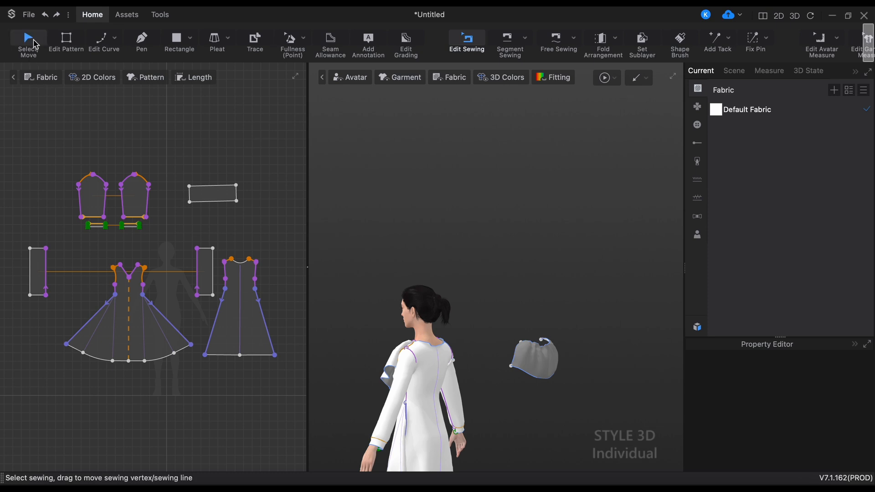
Rotate the detached back ruffle about its vertical axis to reverse the way it faces behind the avatar
{"action": "left_click", "coordinate": [29, 42]}
{"action": "left_click", "coordinate": [548, 367]}
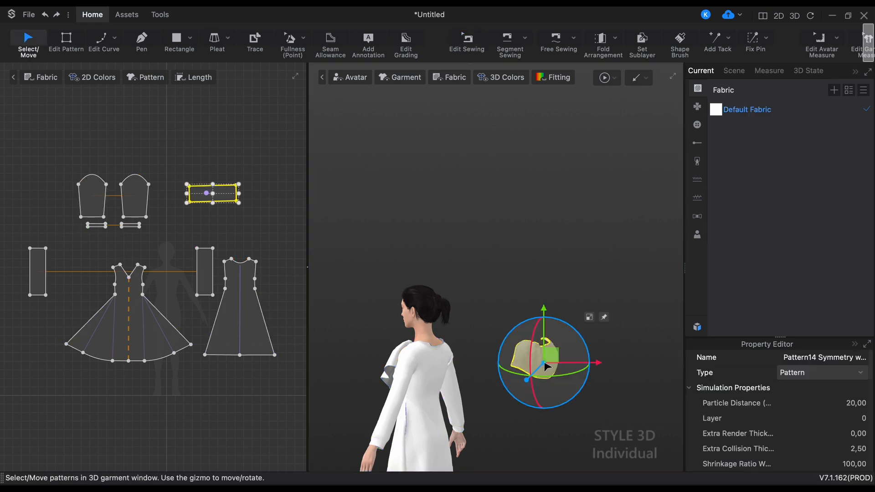
{"action": "left_click_drag", "start_coordinate": [510, 370], "coordinate": [695, 294]}
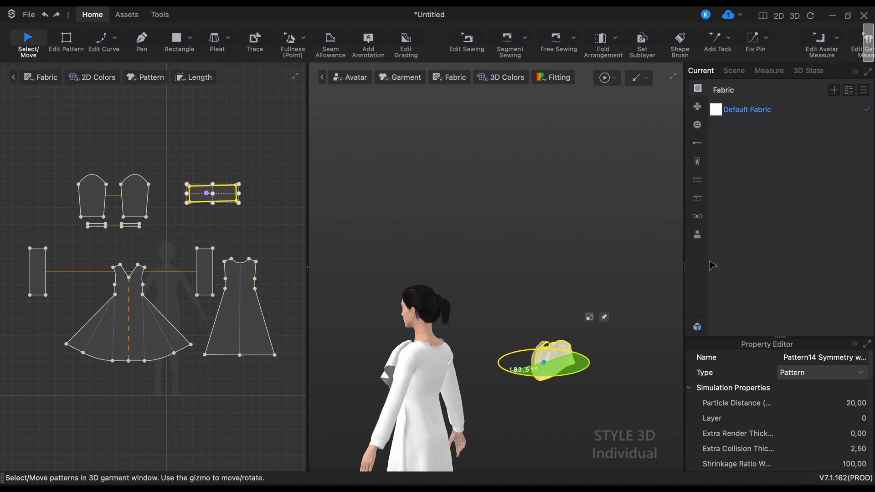
{"action": "left_click_drag", "start_coordinate": [713, 266], "coordinate": [648, 344]}
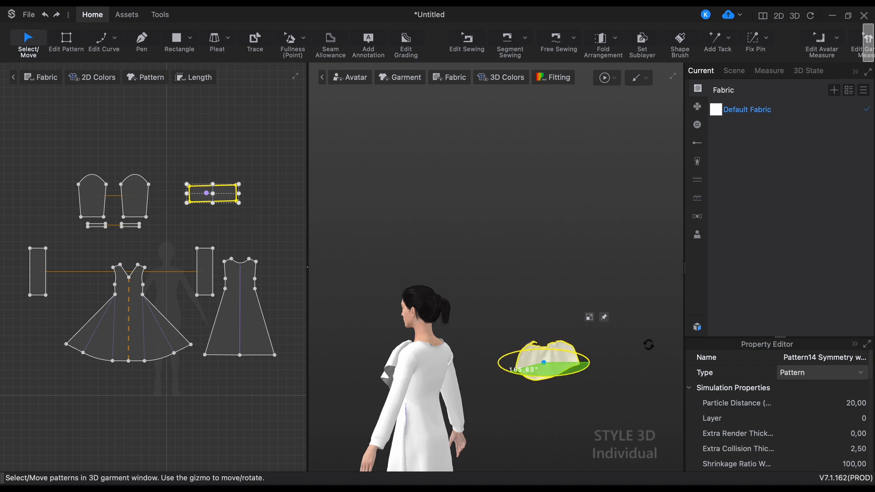
{"action": "left_click", "coordinate": [650, 346]}
{"action": "left_click", "coordinate": [554, 371]}
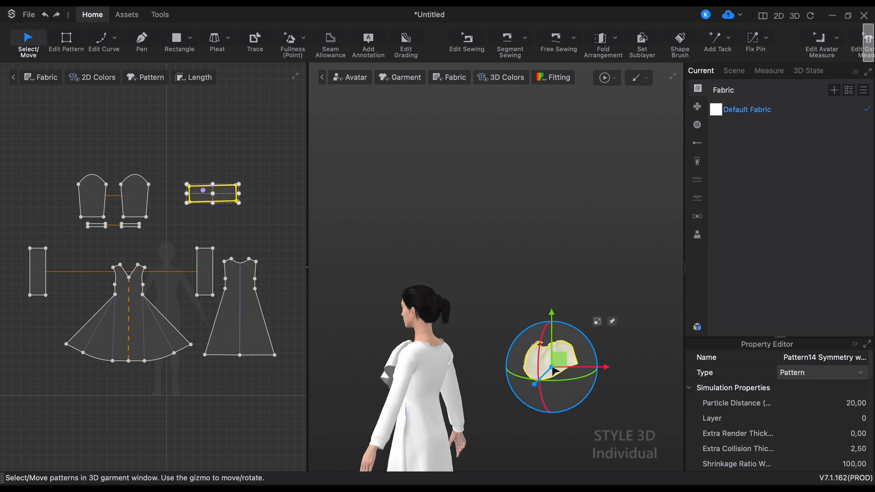
{"action": "left_click_drag", "start_coordinate": [554, 381], "coordinate": [543, 387]}
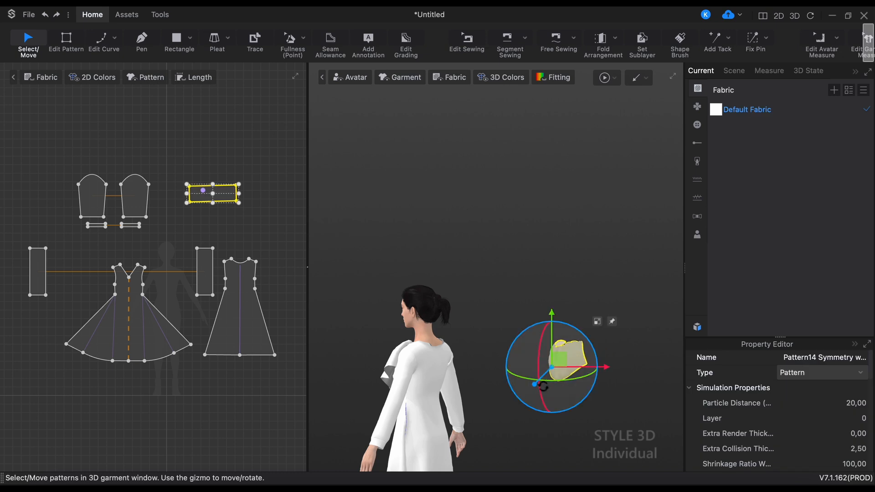
{"action": "left_click", "coordinate": [521, 464]}
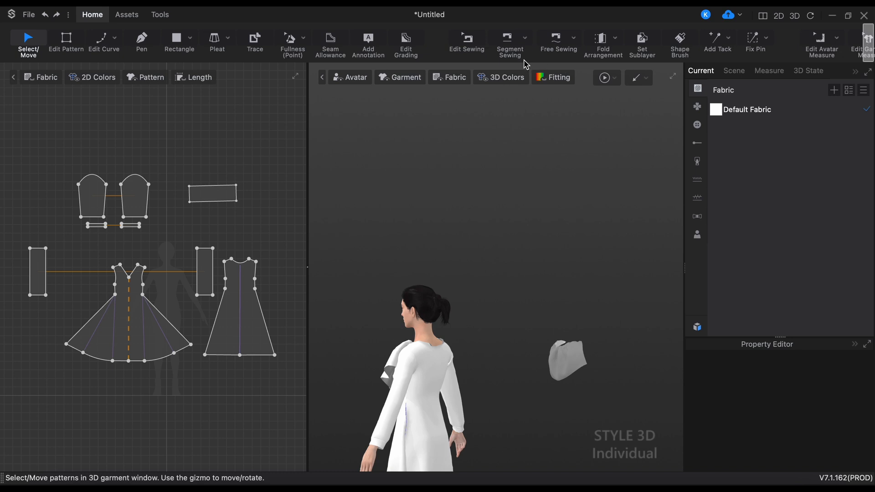
Sew the back ruffle's long lower edge to the back neckline with Segment Sewing, in the opposite direction from before
{"action": "left_click", "coordinate": [512, 43]}
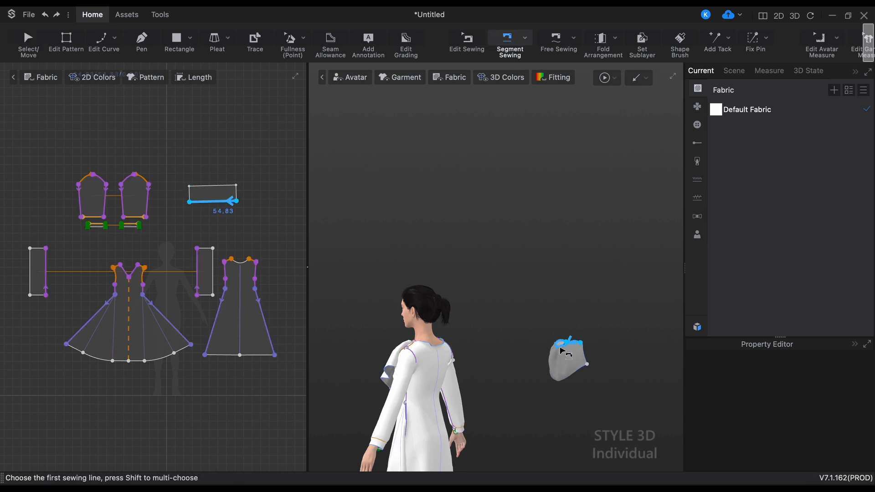
{"action": "left_click", "coordinate": [560, 348]}
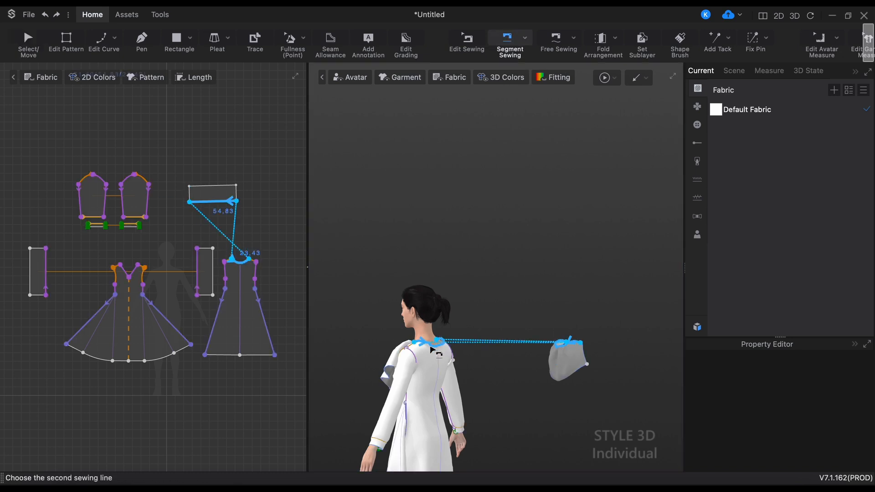
{"action": "left_click", "coordinate": [432, 351]}
{"action": "right_click_drag", "start_coordinate": [508, 384], "coordinate": [505, 438]}
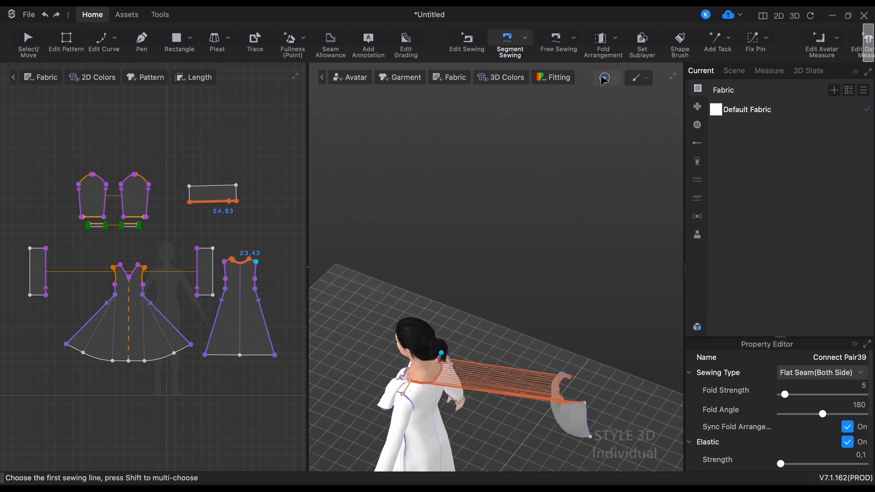
Simulate the resewn back ruffle and pull its shoulder corner outward so it drapes over the dress
{"action": "left_click", "coordinate": [604, 78]}
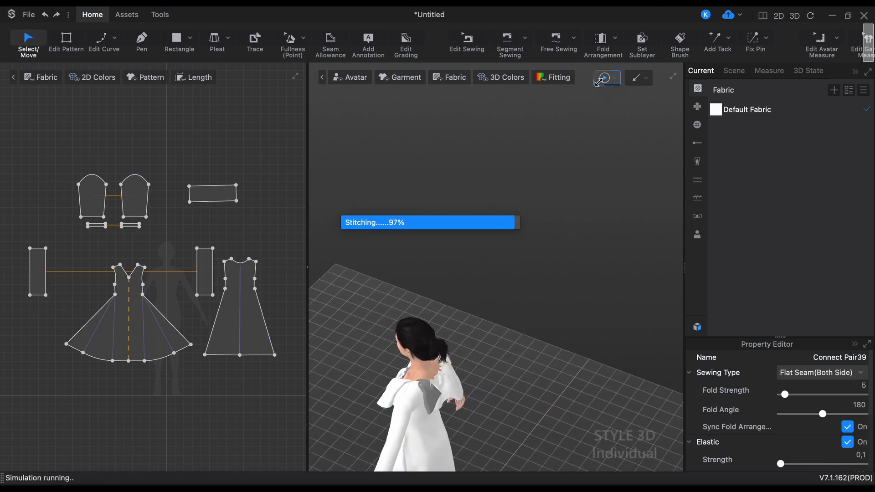
{"action": "right_click_drag", "start_coordinate": [520, 401], "coordinate": [425, 392]}
{"action": "left_click_drag", "start_coordinate": [410, 374], "coordinate": [363, 374]}
{"action": "right_click_drag", "start_coordinate": [359, 376], "coordinate": [560, 335]}
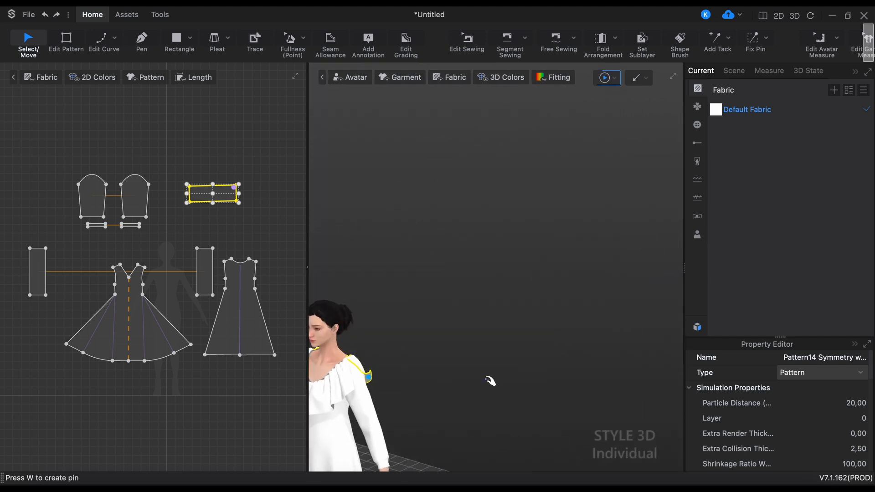
{"action": "middle_click_drag", "start_coordinate": [490, 379], "coordinate": [557, 358]}
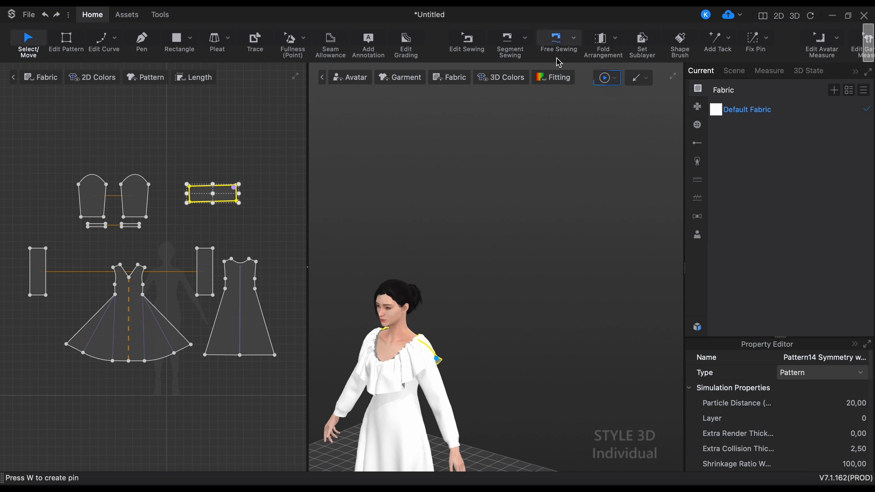
Sew the back ruffle's right short edge to the top edge of the right-hand front ruffle pattern and simulate
{"action": "left_click", "coordinate": [510, 40]}
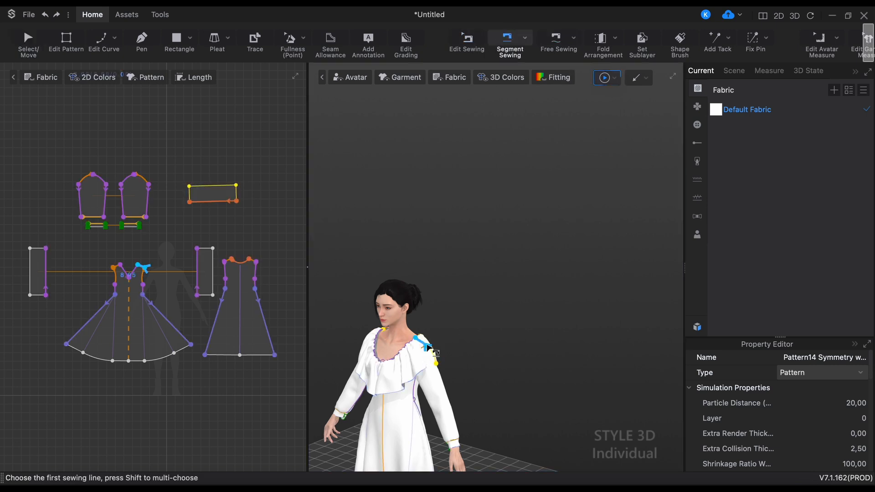
{"action": "left_click", "coordinate": [428, 349]}
{"action": "left_click", "coordinate": [433, 356]}
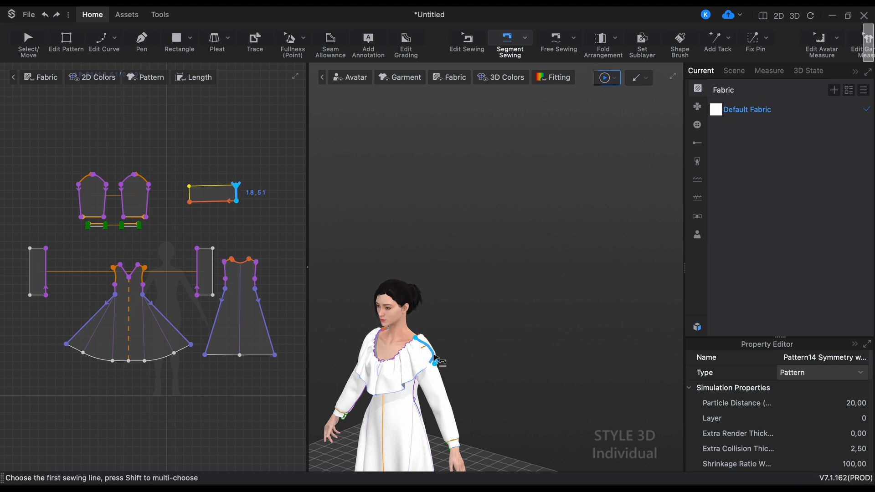
{"action": "left_click", "coordinate": [434, 357]}
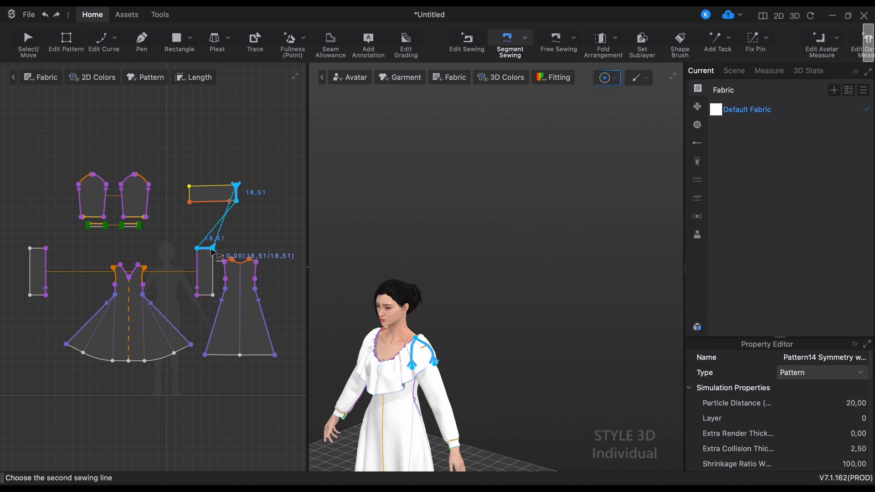
{"action": "left_click", "coordinate": [206, 249]}
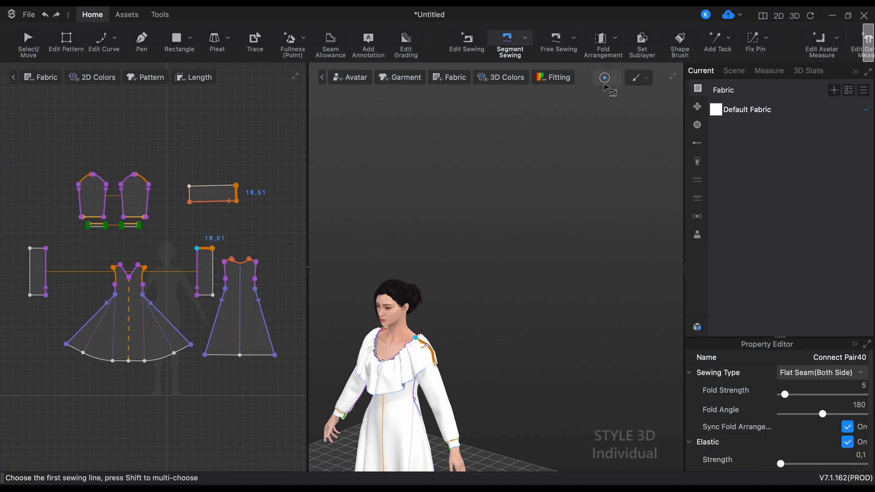
{"action": "left_click", "coordinate": [604, 78]}
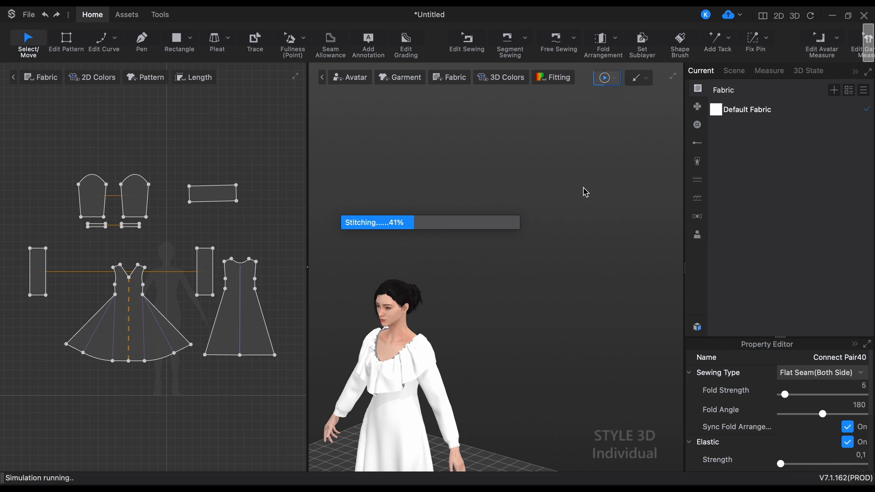
Sew the back ruffle's left short edge to the top edge of the left-hand front ruffle pattern and simulate
{"action": "right_click_drag", "start_coordinate": [509, 363], "coordinate": [704, 361]}
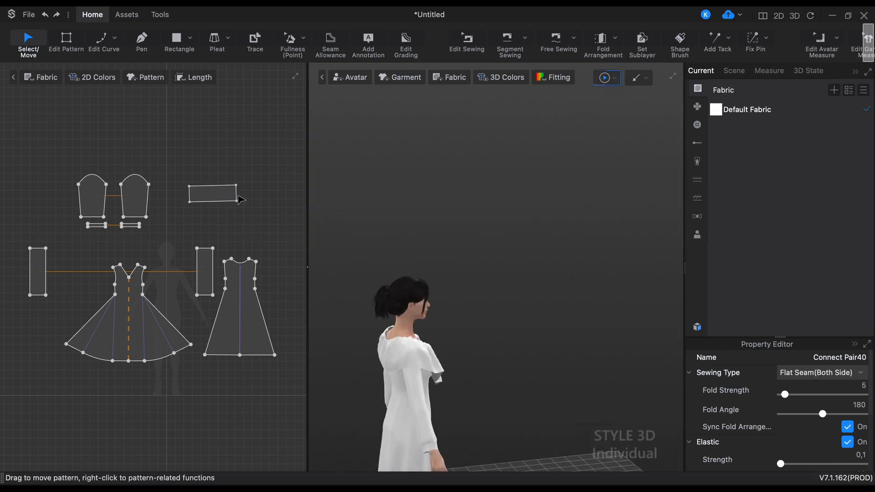
{"action": "left_click", "coordinate": [509, 43]}
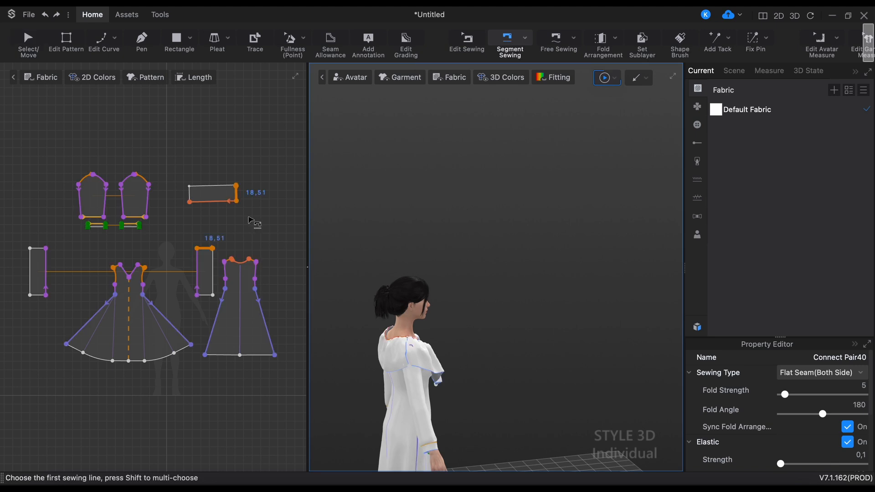
{"action": "left_click", "coordinate": [191, 199]}
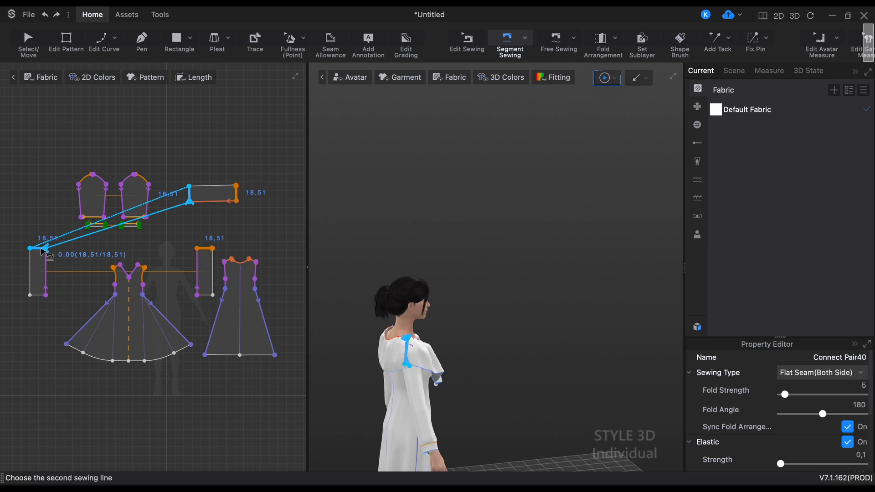
{"action": "left_click", "coordinate": [44, 250]}
{"action": "left_click", "coordinate": [600, 77]}
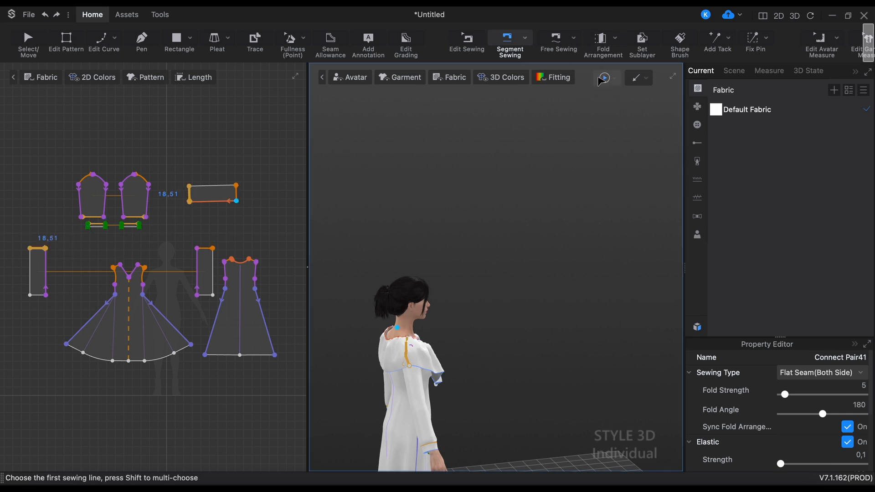
Sew the bottom short edges of the two front ruffles together at centre front and simulate the dress
{"action": "right_click_drag", "start_coordinate": [476, 374], "coordinate": [519, 392]}
{"action": "key", "text": "2"}
{"action": "key", "text": "n"}
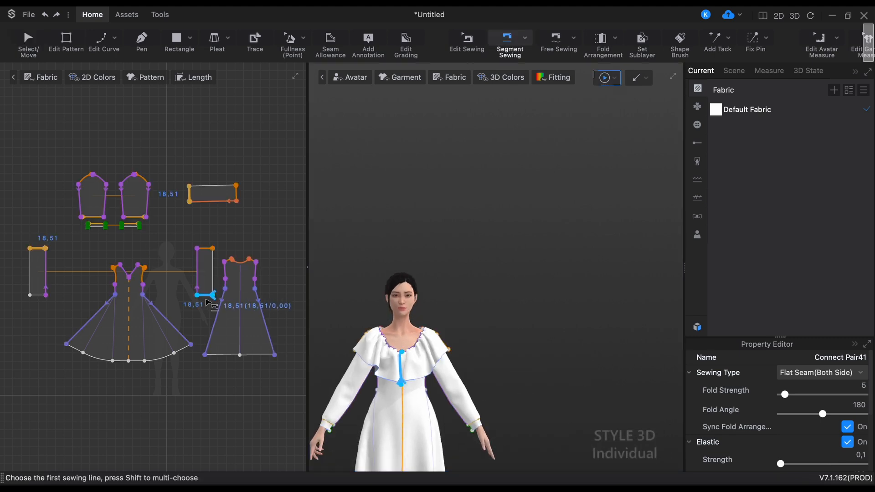
{"action": "left_click", "coordinate": [206, 301]}
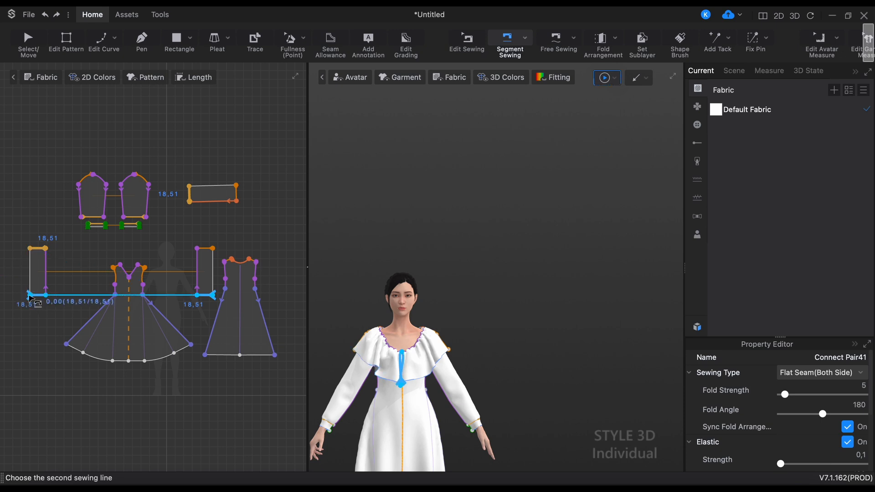
{"action": "left_click", "coordinate": [32, 299]}
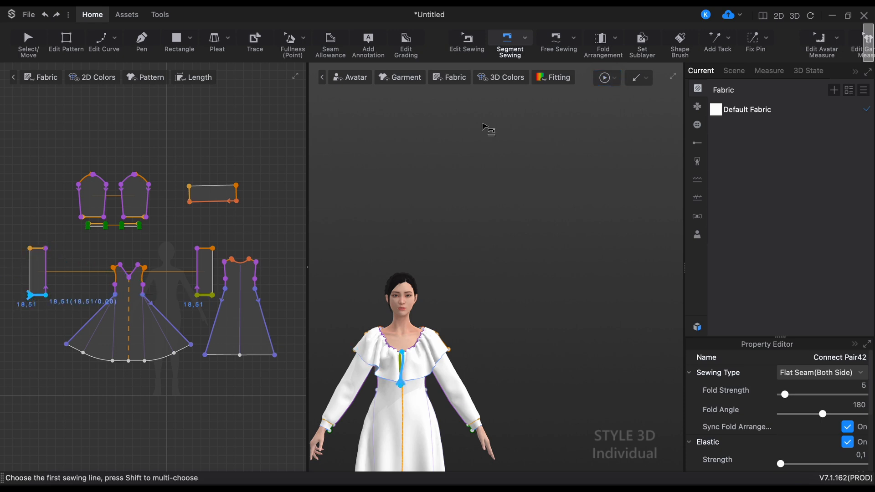
{"action": "left_click", "coordinate": [605, 78]}
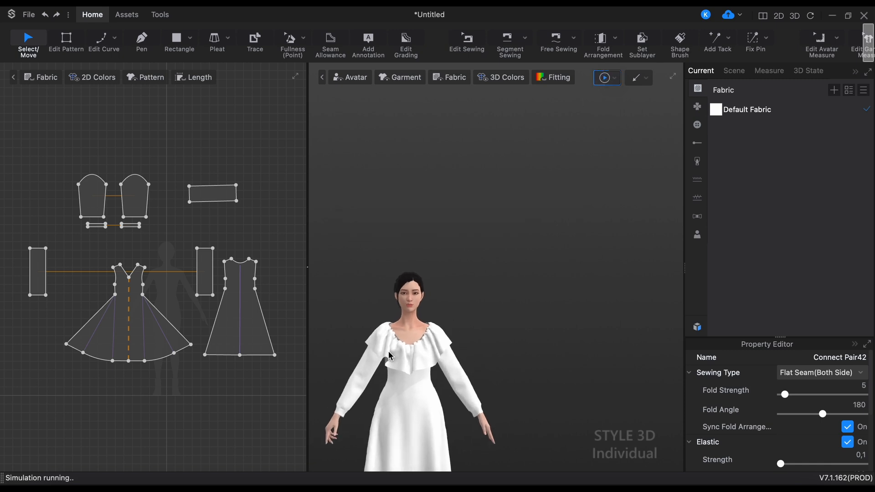
{"action": "middle_click_drag", "start_coordinate": [528, 333], "coordinate": [595, 228]}
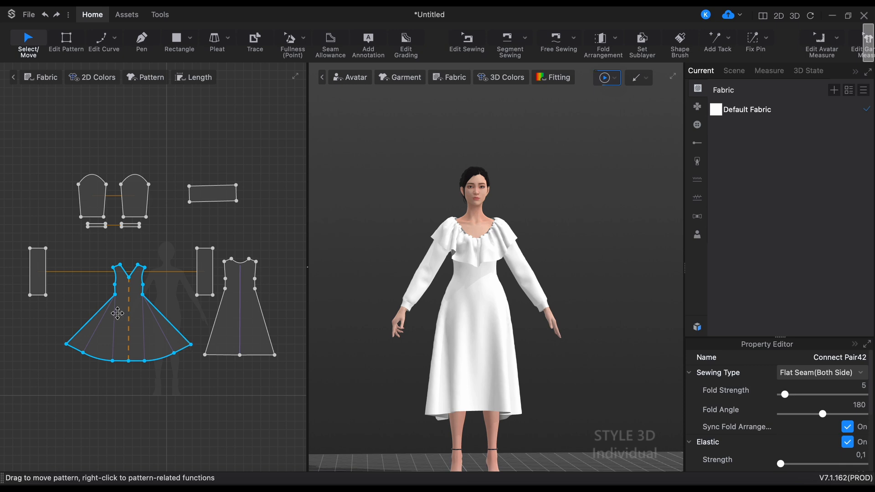
Draw a straight internal line across the front dress pattern's waist, joining the two corners where the skirt flares out
{"action": "scroll", "coordinate": [118, 314], "scroll_direction": "up", "scroll_amount": 3}
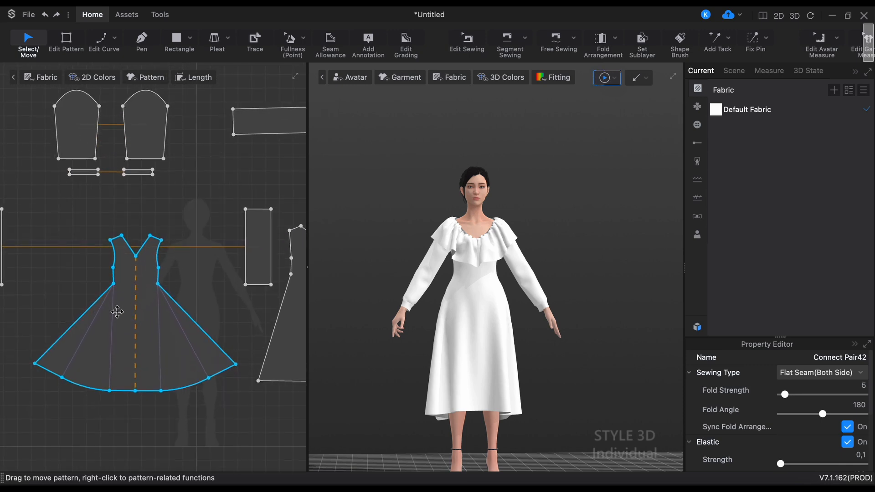
{"action": "scroll", "coordinate": [118, 313], "scroll_direction": "down", "scroll_amount": 3}
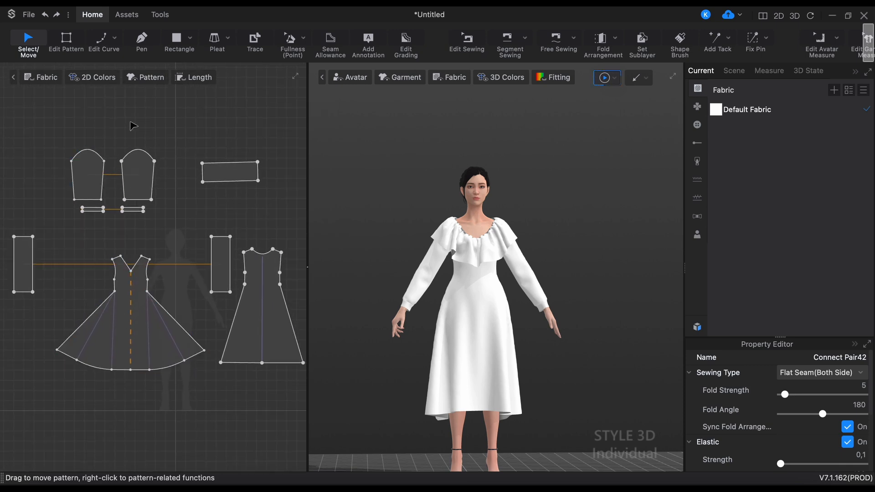
{"action": "left_click", "coordinate": [142, 39]}
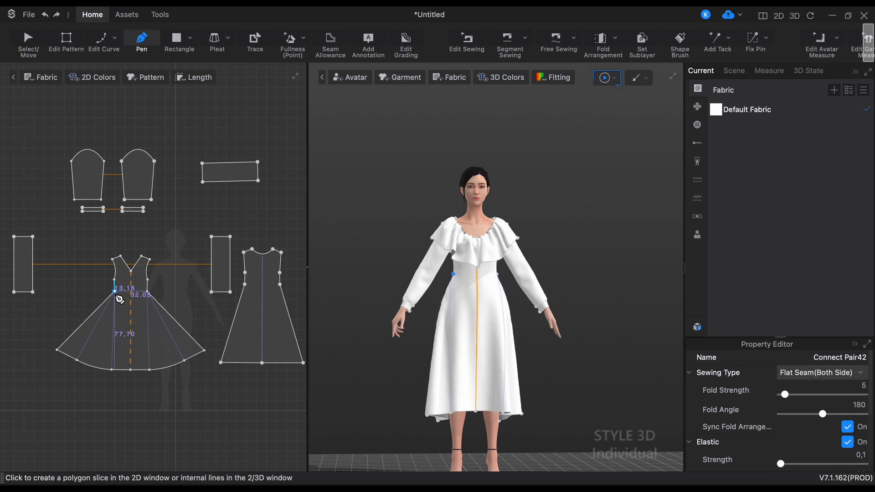
{"action": "left_click", "coordinate": [115, 296]}
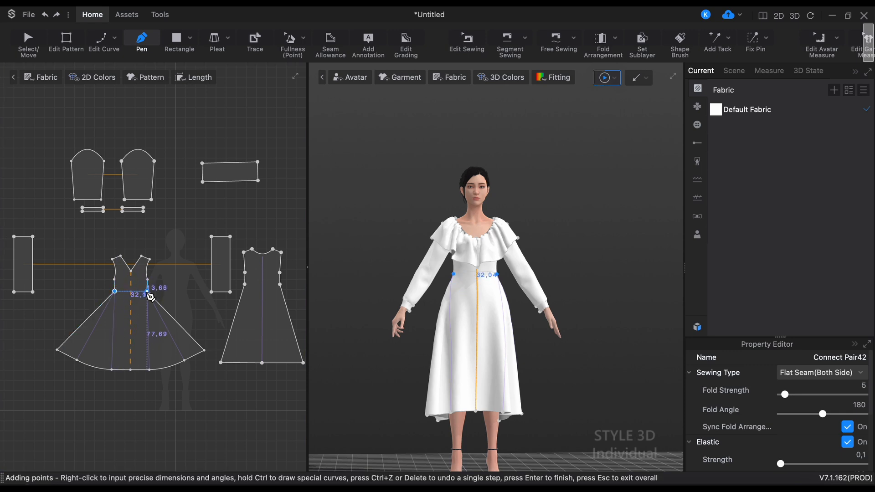
{"action": "double_click", "coordinate": [149, 294]}
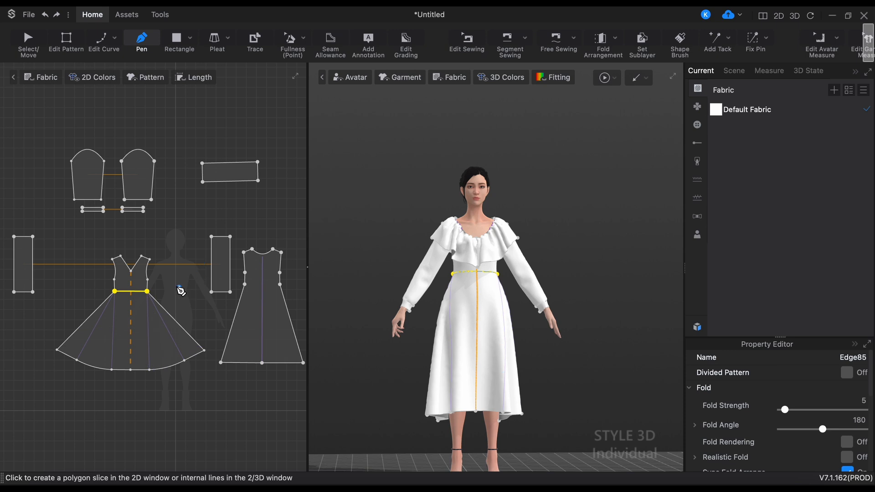
Cut and sew the front dress pattern along the internal waist line, separating the skirt from the bodice
{"action": "left_click", "coordinate": [28, 41]}
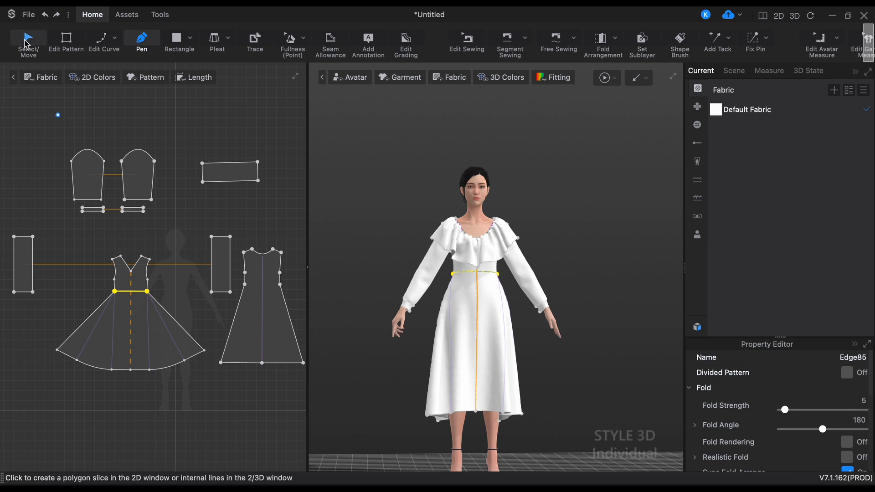
{"action": "left_click", "coordinate": [169, 298]}
{"action": "left_click", "coordinate": [139, 291]}
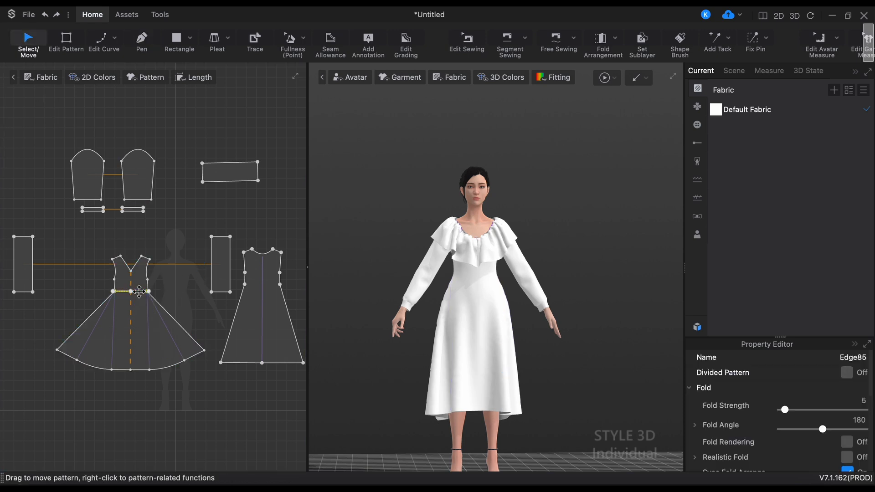
{"action": "right_click", "coordinate": [139, 292]}
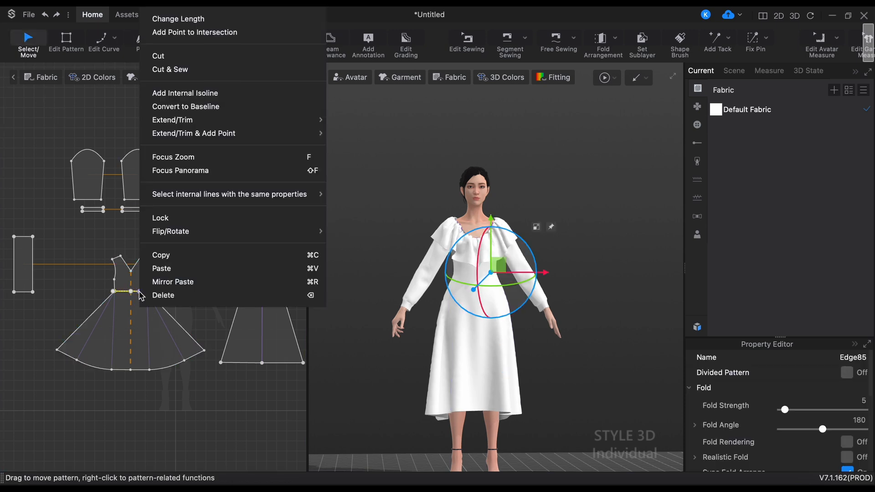
{"action": "left_click", "coordinate": [217, 70]}
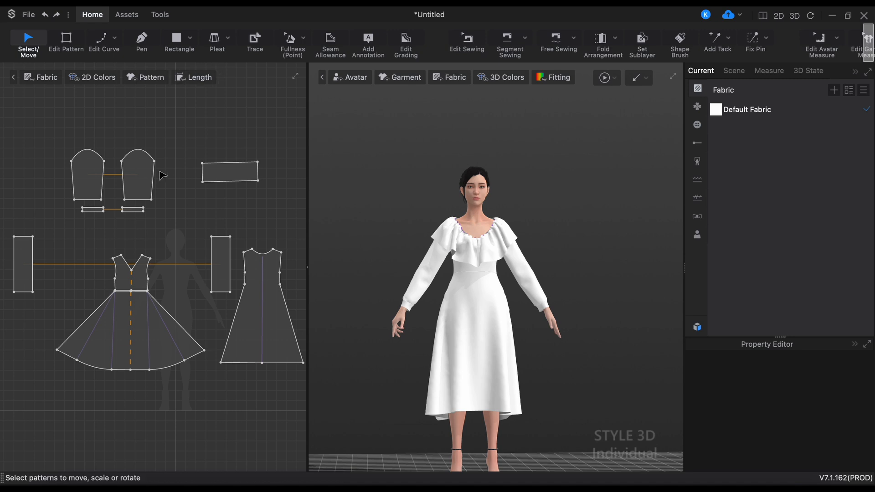
Draw a straight internal line across the front bodice between the side points at the base of the armholes
{"action": "left_click", "coordinate": [117, 283]}
{"action": "left_click", "coordinate": [141, 41]}
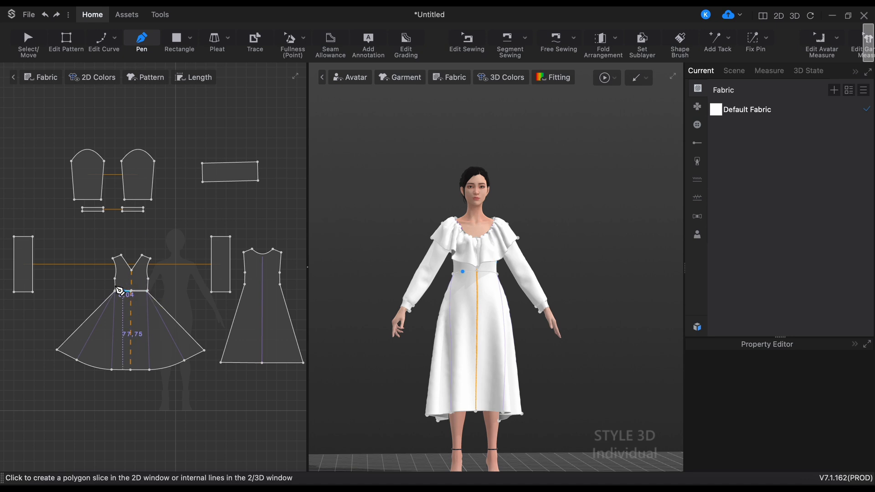
{"action": "left_click", "coordinate": [115, 278]}
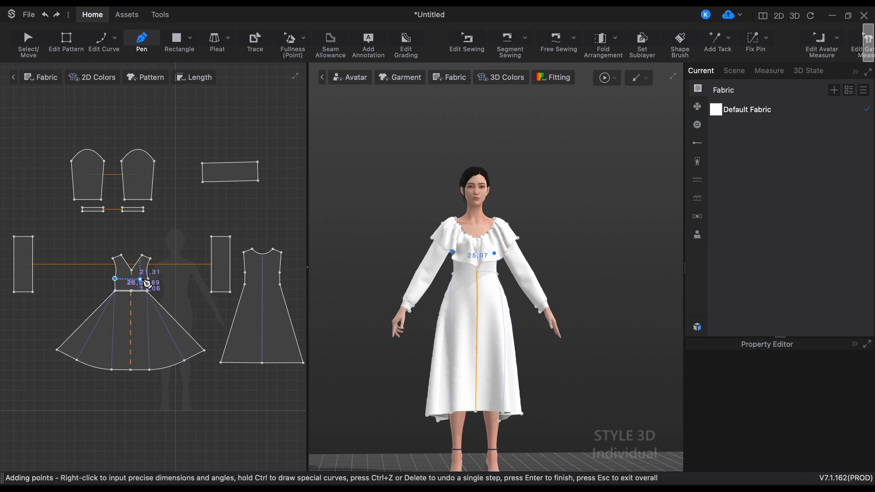
{"action": "left_click", "coordinate": [149, 278]}
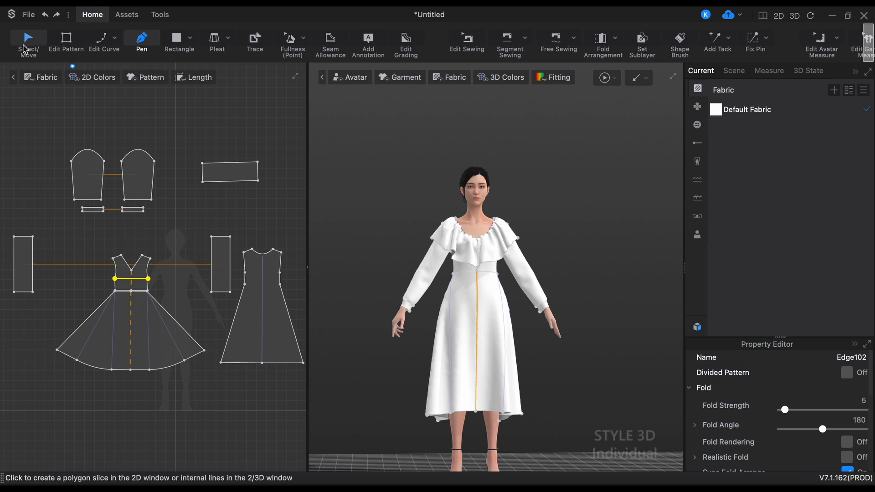
Cut and sew the front bodice along the internal line below the armholes to split off a waist panel
{"action": "left_click", "coordinate": [26, 46]}
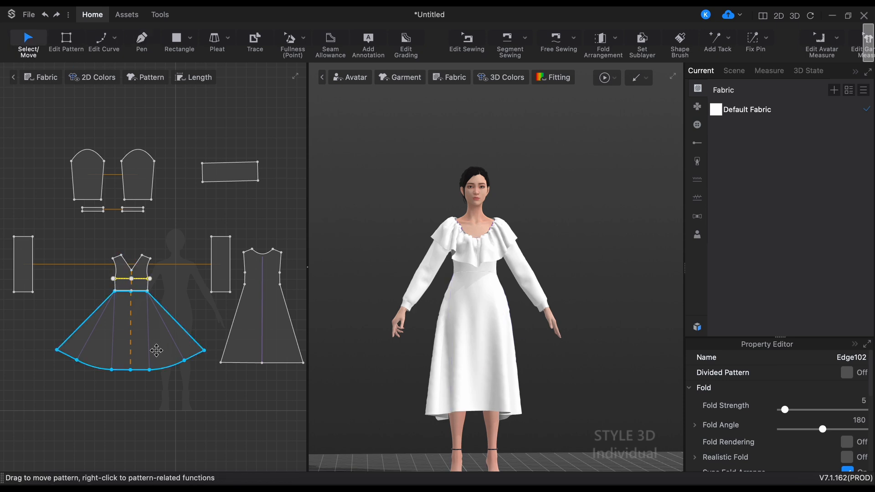
{"action": "right_click", "coordinate": [143, 282]}
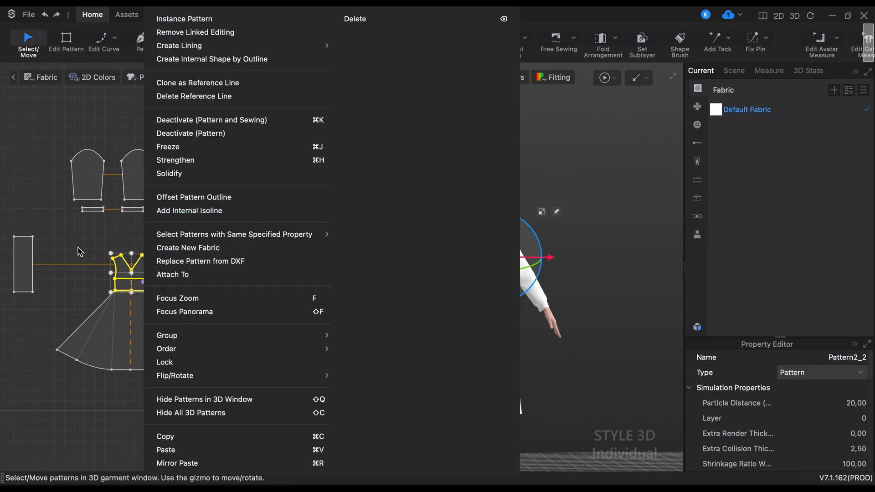
{"action": "key", "text": "Escape"}
{"action": "key", "text": "f"}
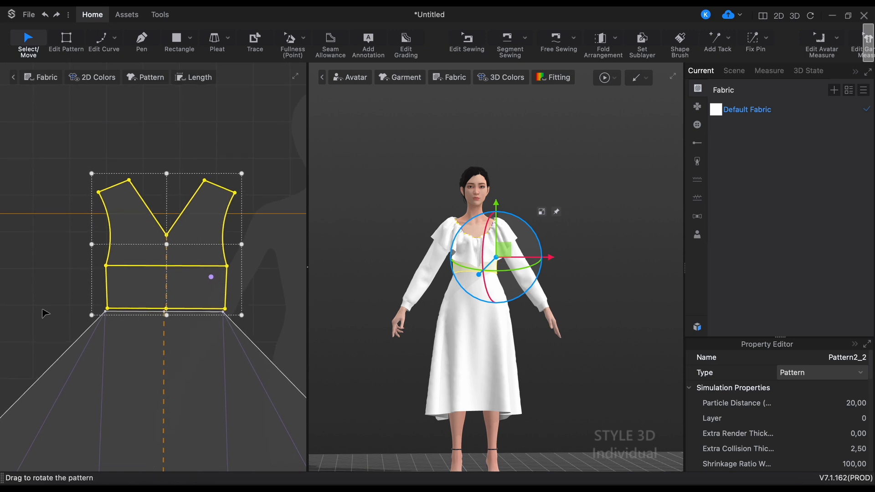
{"action": "left_click", "coordinate": [44, 313]}
{"action": "left_click", "coordinate": [133, 266]}
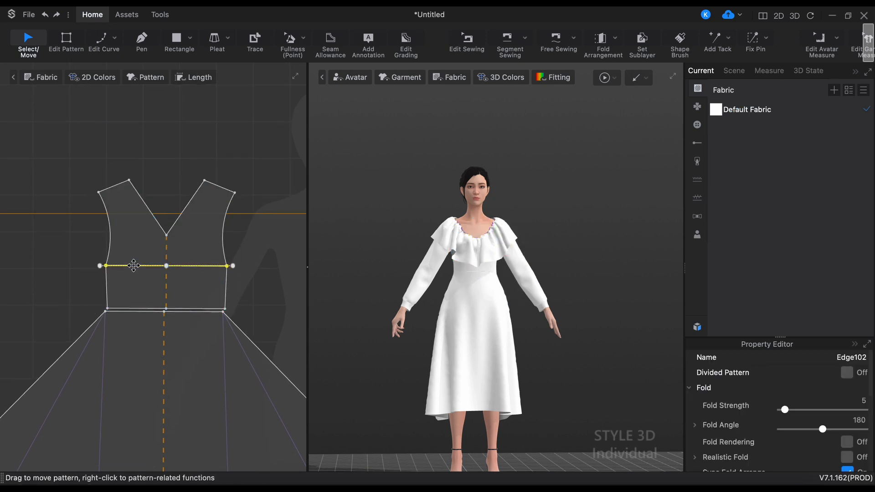
{"action": "right_click", "coordinate": [133, 266]}
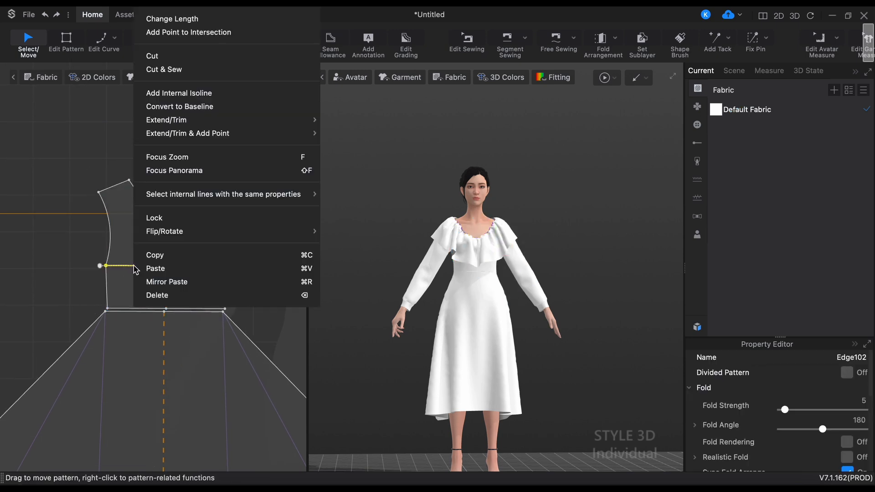
{"action": "left_click", "coordinate": [194, 72]}
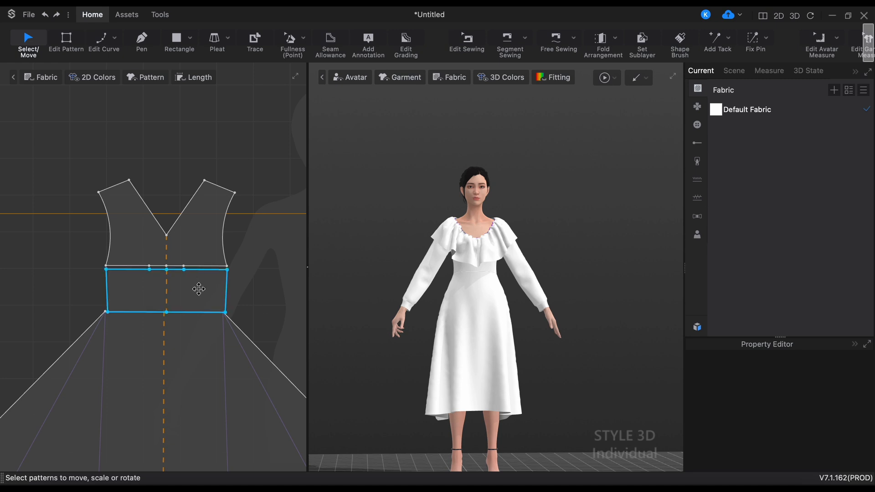
Move the upper bodice and the waist panel slightly upward to leave small gaps between the front pattern pieces
{"action": "left_click", "coordinate": [202, 246]}
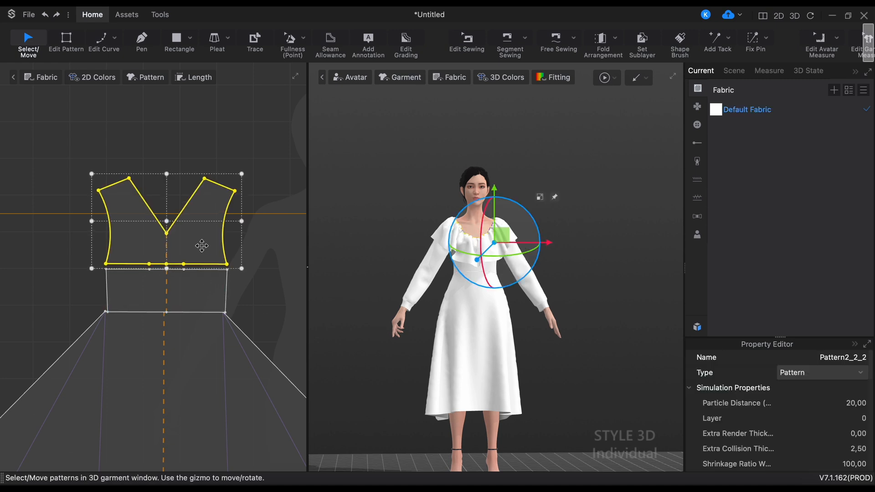
{"action": "left_click", "coordinate": [199, 297]}
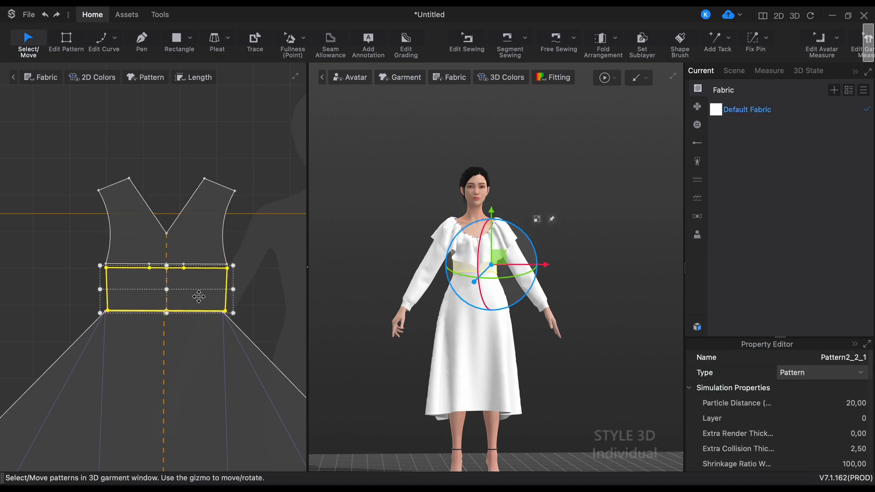
{"action": "left_click", "coordinate": [199, 252]}
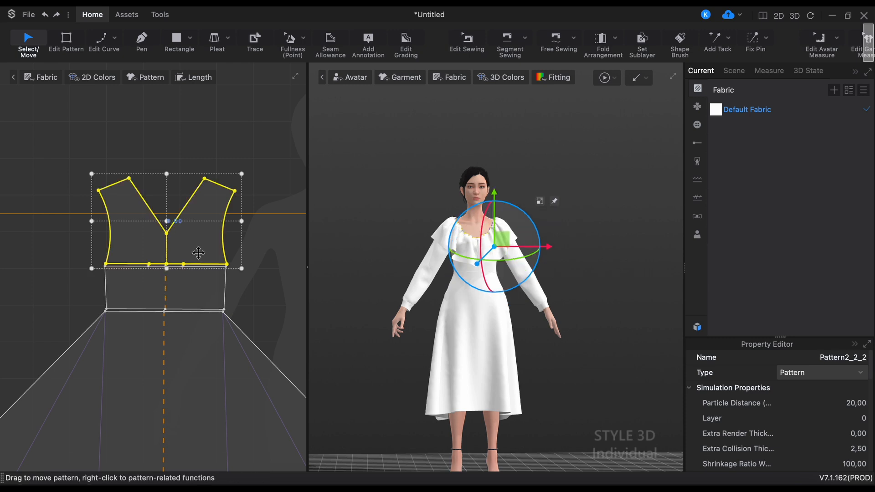
{"action": "left_click", "coordinate": [195, 295]}
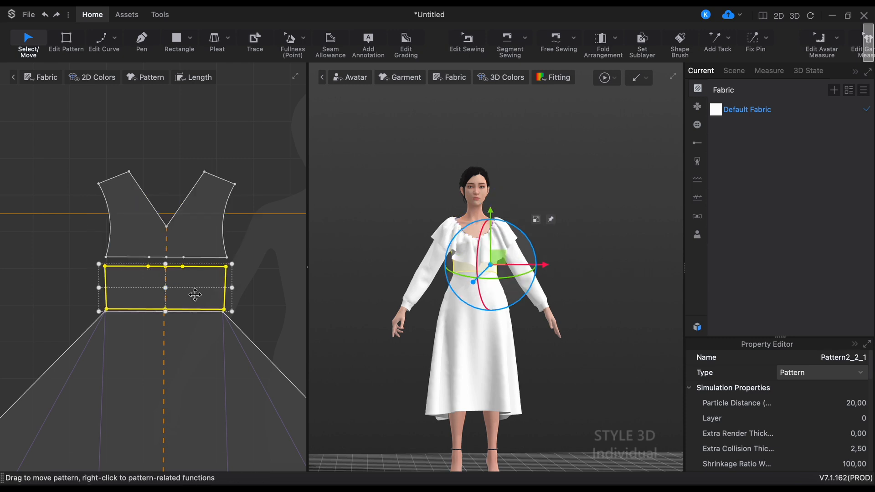
{"action": "left_click", "coordinate": [258, 303]}
Examine the dress on the avatar from the back and front, along with the full 2D pattern layout
{"action": "right_click_drag", "start_coordinate": [535, 332], "coordinate": [741, 345]}
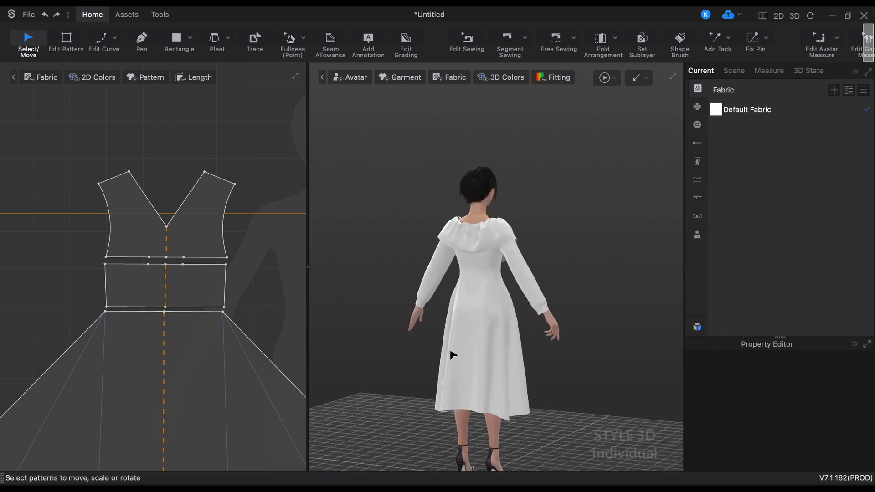
{"action": "right_click_drag", "start_coordinate": [423, 349], "coordinate": [475, 348]}
{"action": "right_click_drag", "start_coordinate": [472, 348], "coordinate": [215, 348]}
{"action": "left_click", "coordinate": [192, 346]}
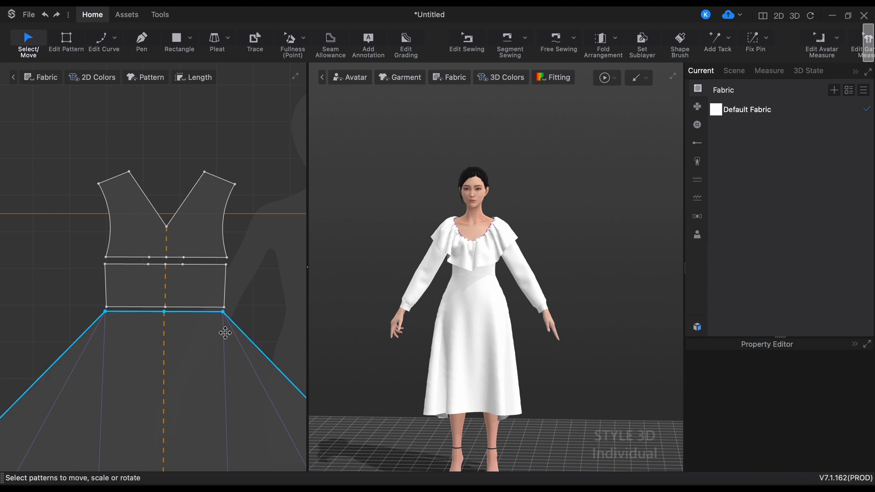
{"action": "scroll", "coordinate": [225, 332], "scroll_direction": "up", "scroll_amount": 3}
{"action": "scroll", "coordinate": [230, 337], "scroll_direction": "down", "scroll_amount": 8}
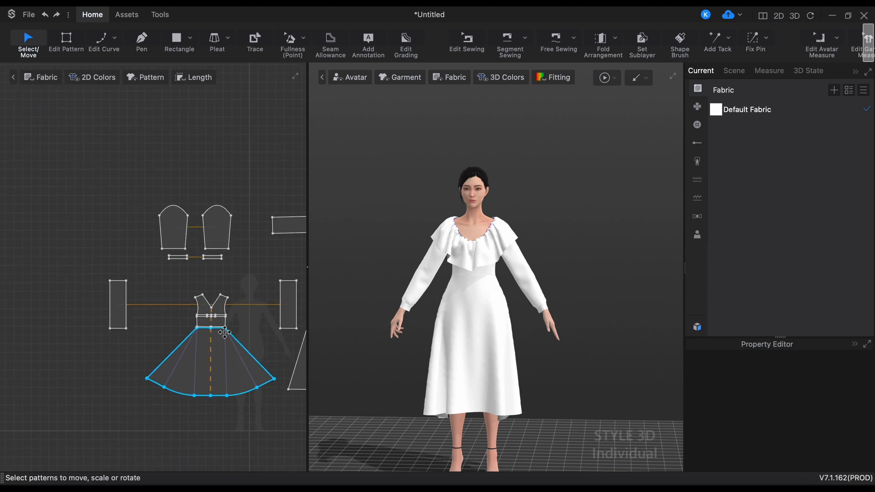
{"action": "left_click", "coordinate": [146, 400]}
{"action": "middle_click_drag", "start_coordinate": [143, 396], "coordinate": [122, 380]}
{"action": "left_click", "coordinate": [162, 377]}
{"action": "scroll", "coordinate": [173, 380], "scroll_direction": "down", "scroll_amount": 1}
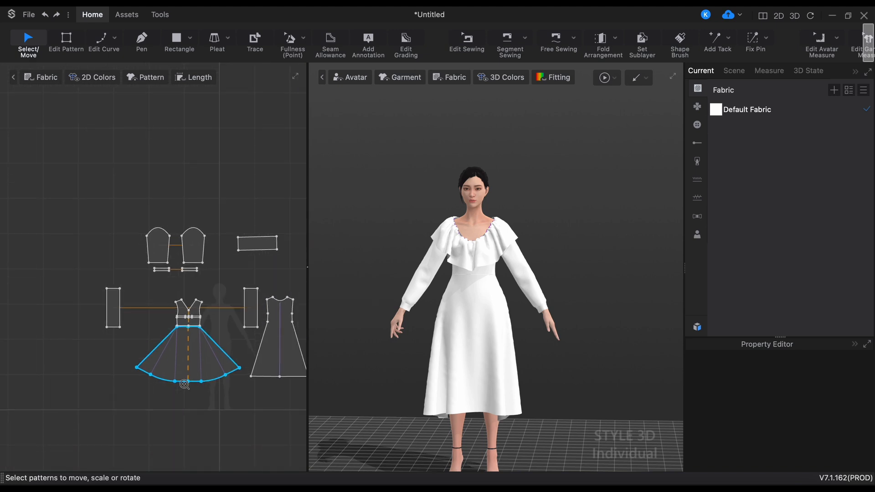
Draw an upright pocket rectangle on the left half of the front skirt, mirrored on the right, and select the left one
{"action": "scroll", "coordinate": [182, 383], "scroll_direction": "up", "scroll_amount": 5}
{"action": "scroll", "coordinate": [180, 381], "scroll_direction": "up", "scroll_amount": 2}
{"action": "left_click", "coordinate": [221, 437]}
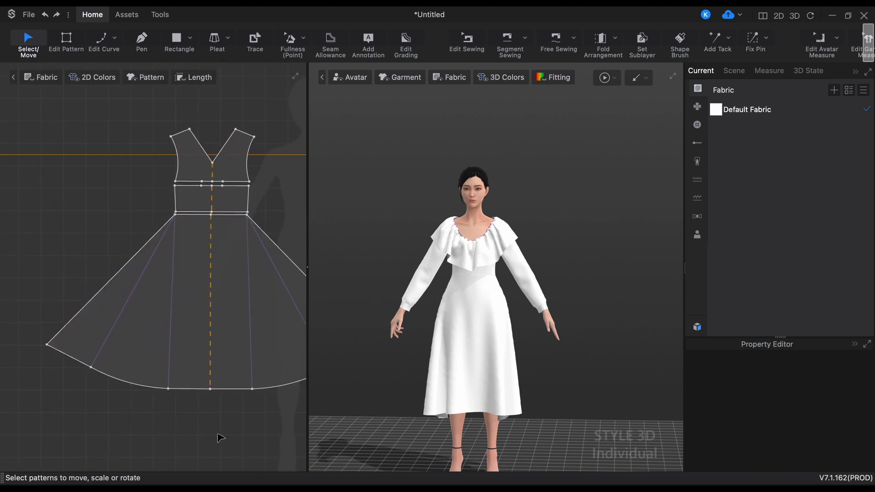
{"action": "middle_click_drag", "start_coordinate": [236, 415], "coordinate": [191, 420]}
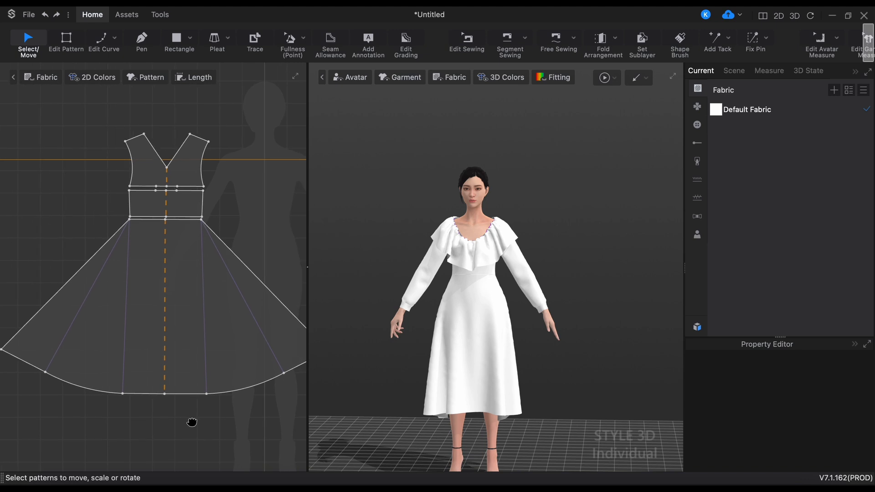
{"action": "left_click", "coordinate": [180, 40]}
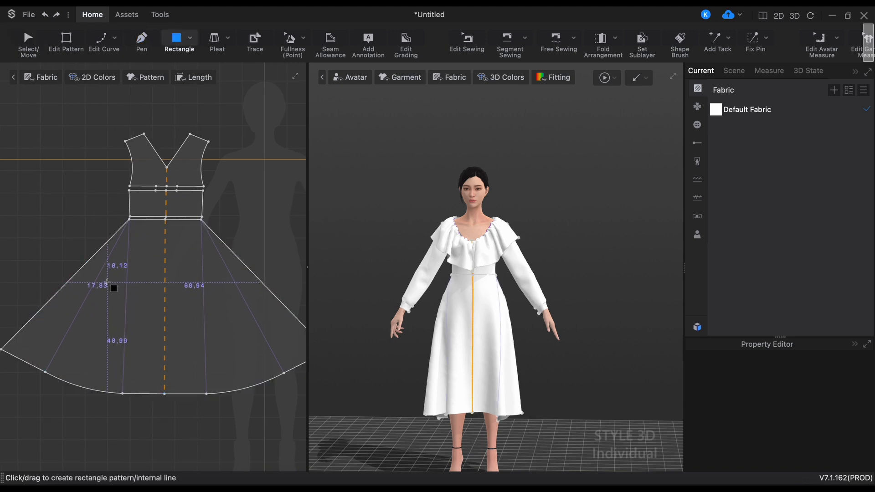
{"action": "left_click", "coordinate": [102, 281]}
{"action": "left_click_drag", "start_coordinate": [103, 280], "coordinate": [136, 325]}
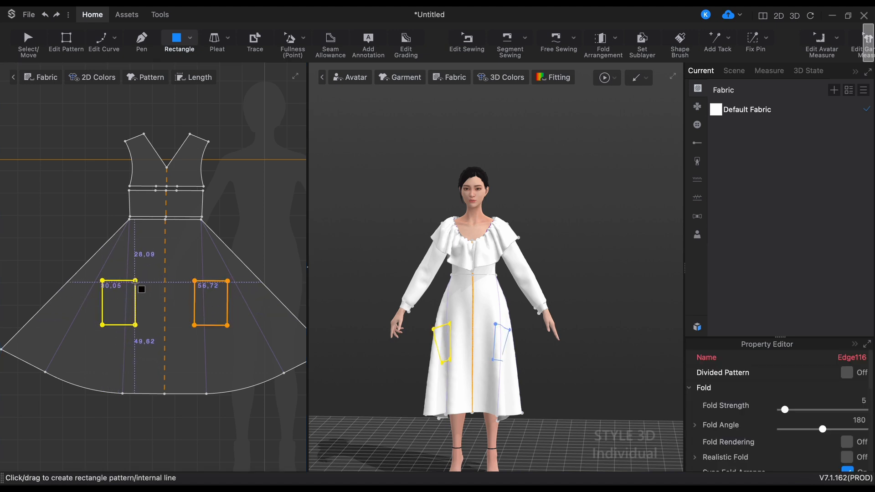
{"action": "left_click", "coordinate": [28, 43]}
{"action": "left_click", "coordinate": [135, 303]}
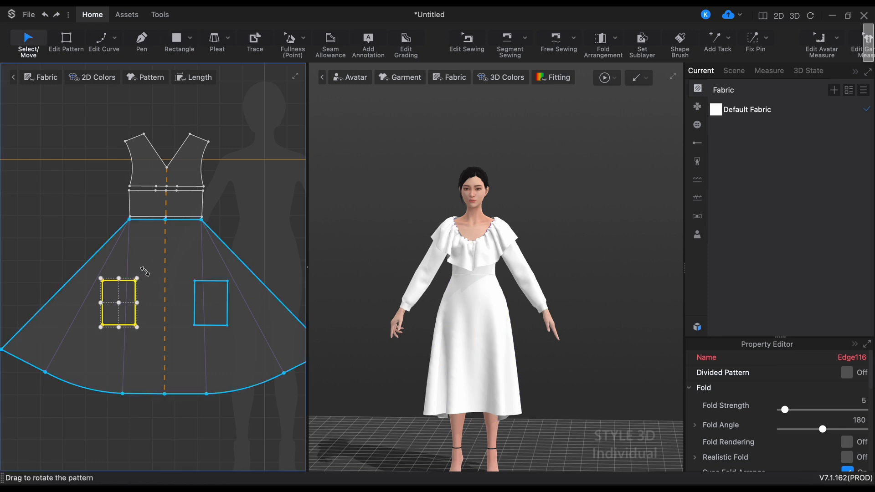
Rotate the left pocket outline on the front skirt clockwise to follow the side seam, and shift it slightly outward and down
{"action": "left_click_drag", "start_coordinate": [142, 274], "coordinate": [158, 280]}
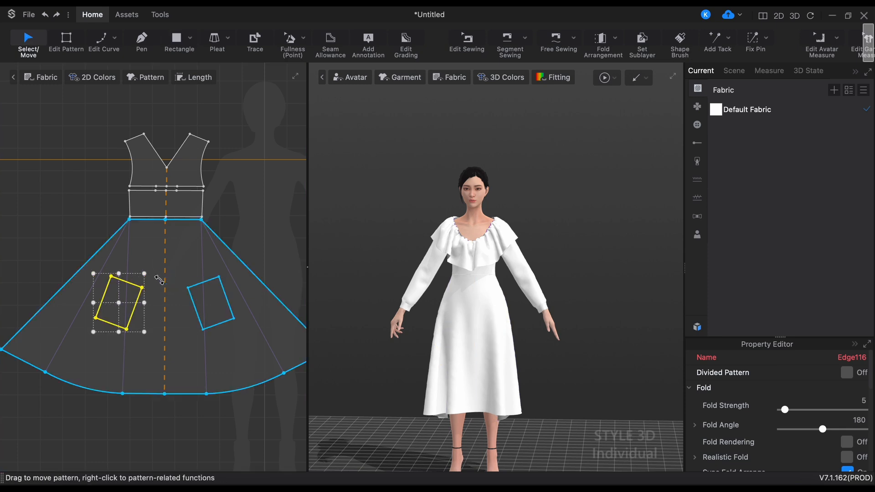
{"action": "left_click_drag", "start_coordinate": [124, 318], "coordinate": [115, 321]}
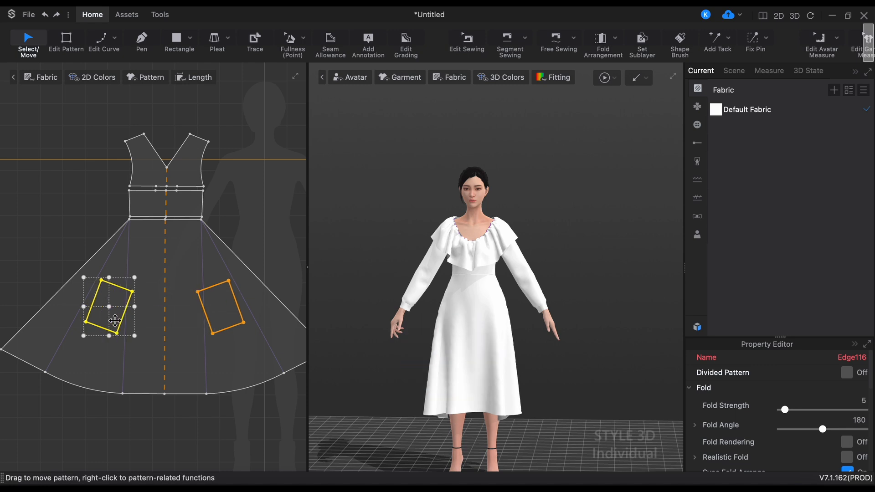
{"action": "left_click", "coordinate": [53, 220]}
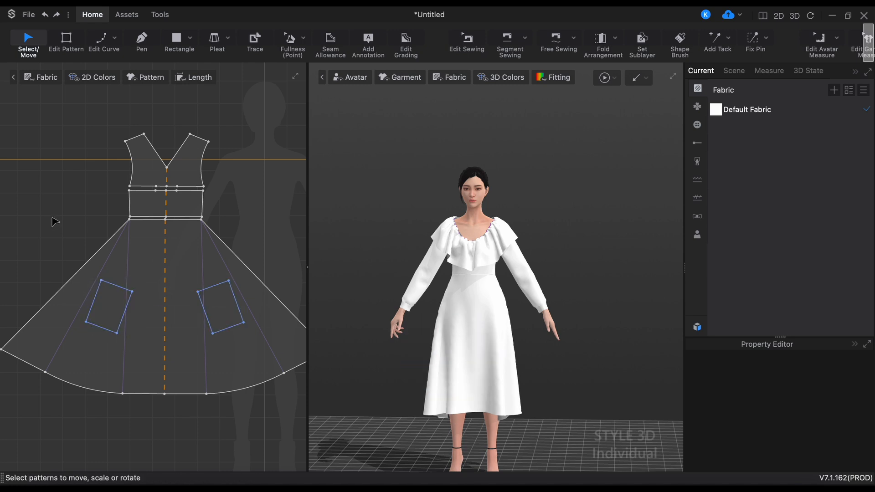
Clone the left internal pocket outline as a separate pattern and place it outside the skirt's left side
{"action": "left_click", "coordinate": [120, 315]}
{"action": "right_click", "coordinate": [119, 315]}
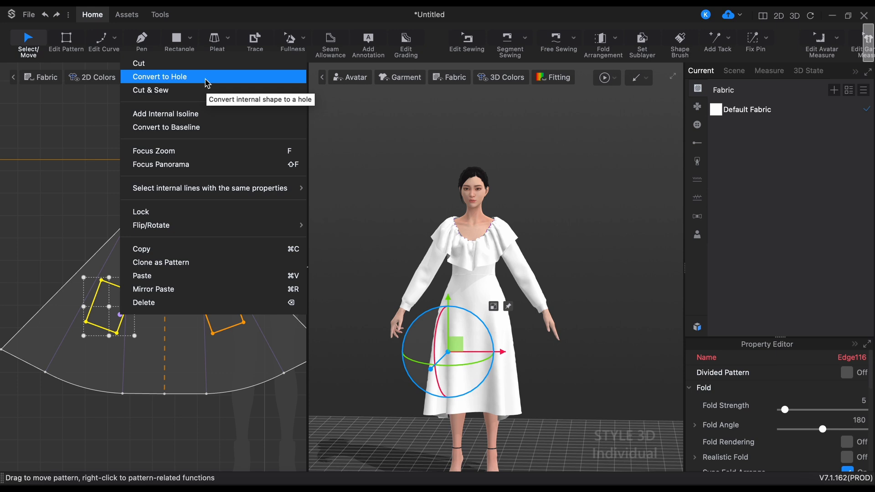
{"action": "left_click", "coordinate": [183, 262]}
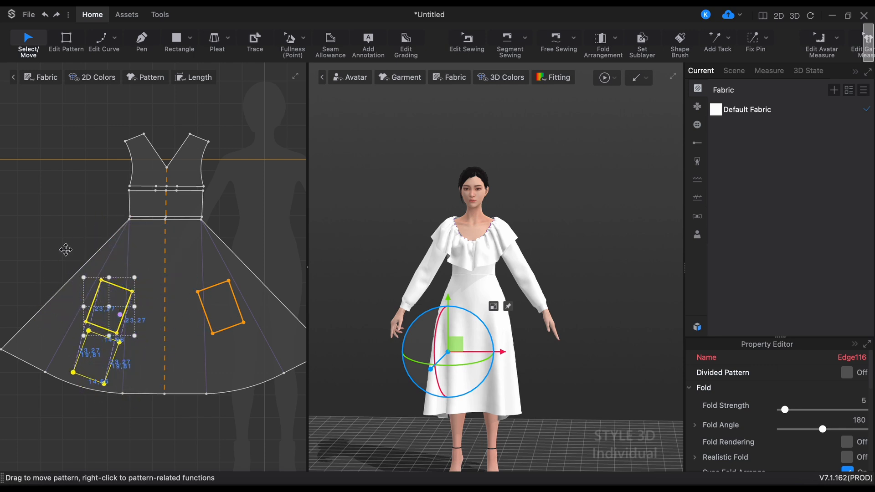
{"action": "left_click", "coordinate": [57, 227]}
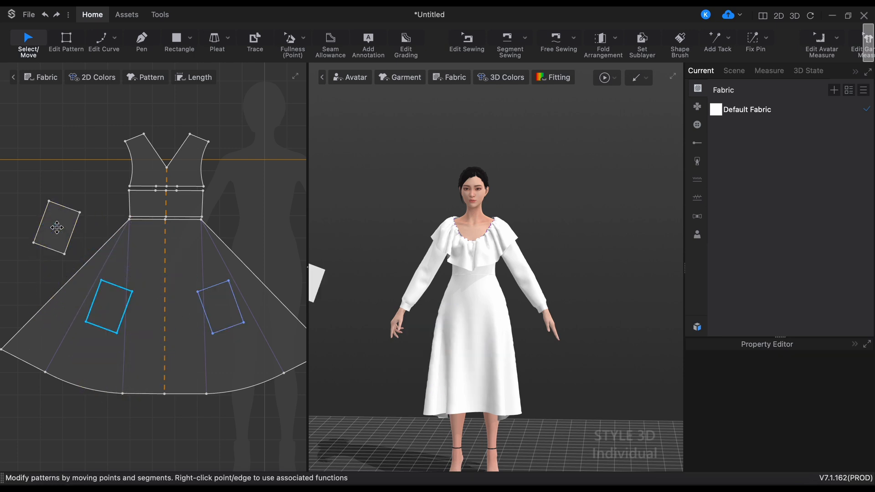
Clone the right internal pocket outline as a separate pattern and place it outside the skirt's right side
{"action": "scroll", "coordinate": [107, 301], "scroll_direction": "up", "scroll_amount": 2}
{"action": "scroll", "coordinate": [106, 298], "scroll_direction": "down", "scroll_amount": 6}
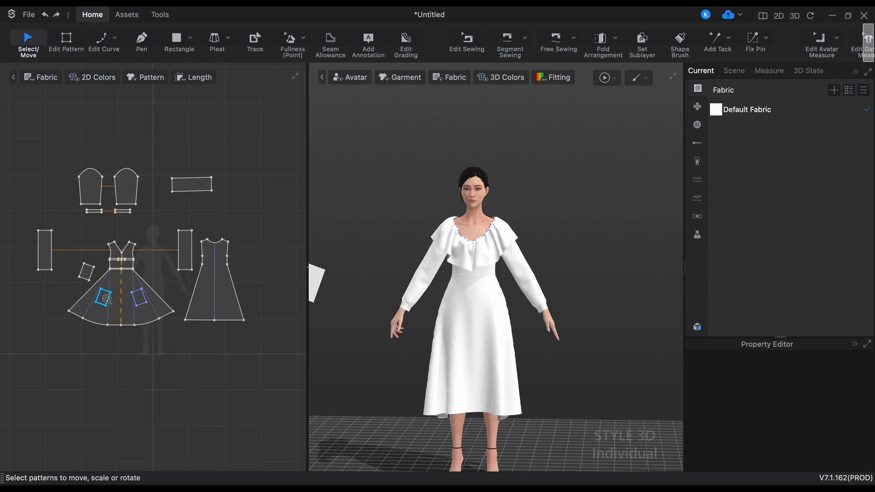
{"action": "scroll", "coordinate": [106, 299], "scroll_direction": "up", "scroll_amount": 1}
{"action": "left_click", "coordinate": [147, 301]}
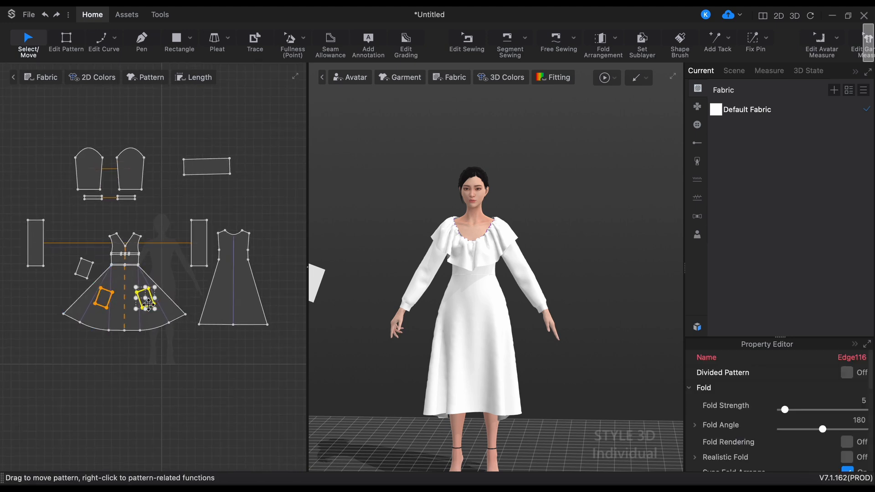
{"action": "right_click", "coordinate": [149, 304]}
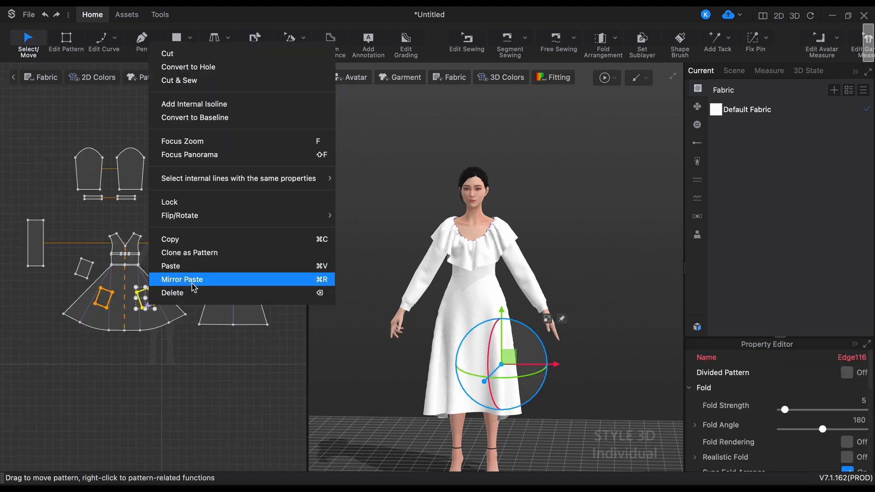
{"action": "left_click", "coordinate": [189, 252]}
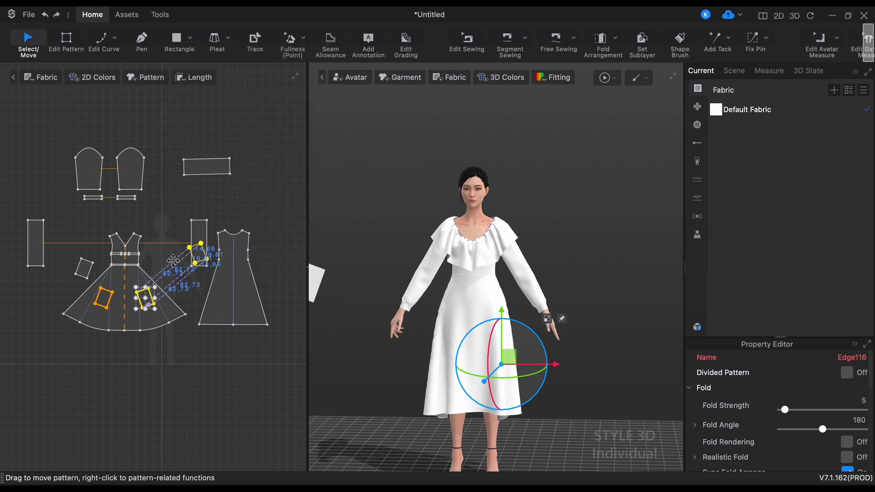
{"action": "left_click", "coordinate": [163, 262]}
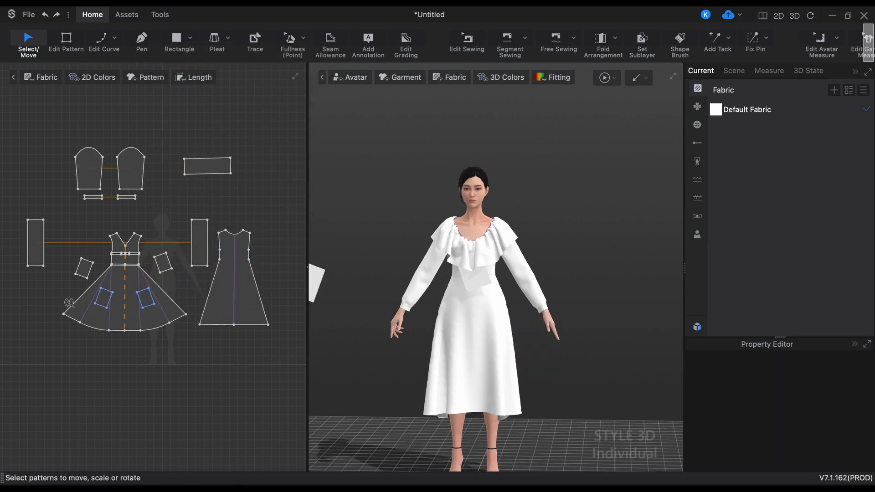
Free-sew the left pocket pattern's two sides and bottom to the matching outline on the skirt, leaving the top edge open
{"action": "scroll", "coordinate": [64, 298], "scroll_direction": "up", "scroll_amount": 5}
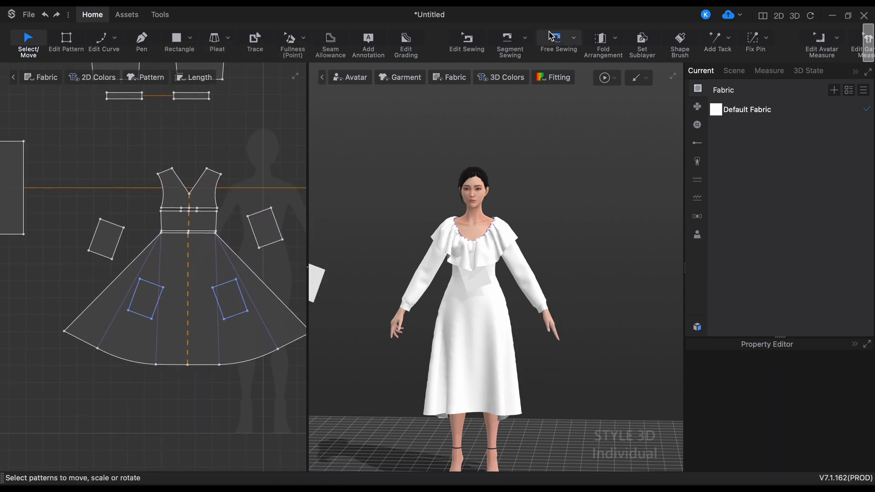
{"action": "left_click", "coordinate": [556, 43]}
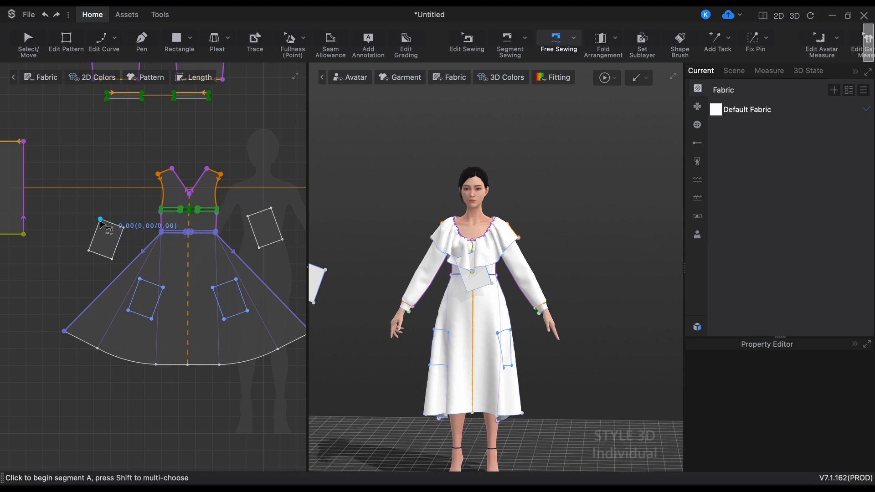
{"action": "left_click", "coordinate": [100, 220]}
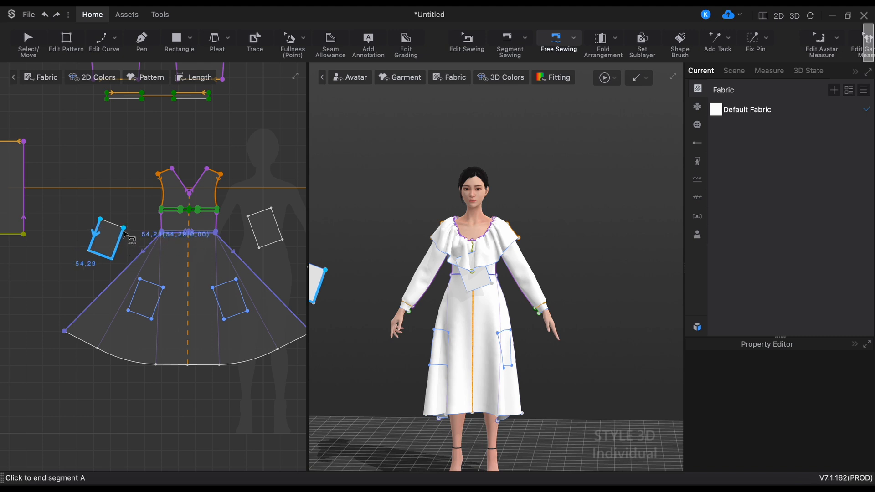
{"action": "left_click", "coordinate": [125, 233]}
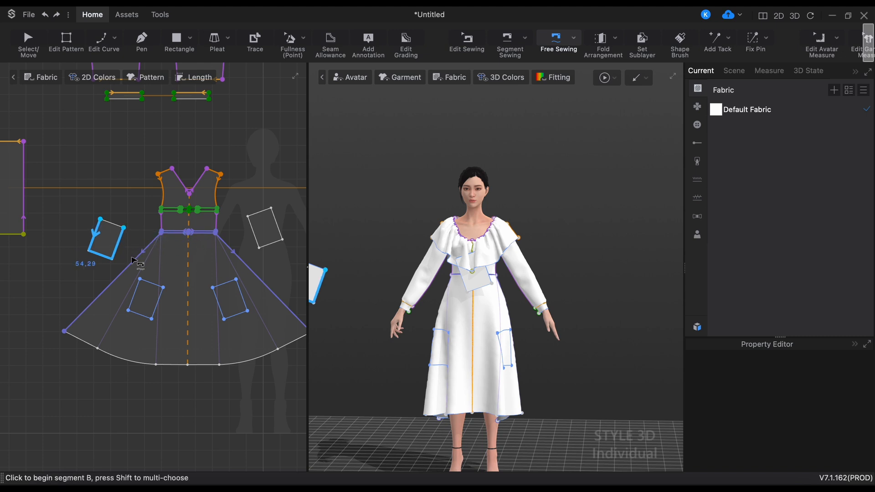
{"action": "left_click", "coordinate": [140, 280]}
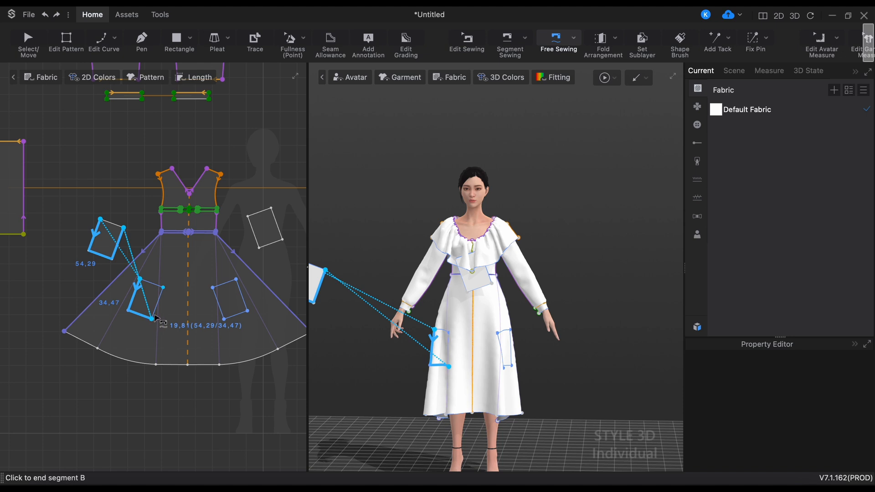
{"action": "left_click", "coordinate": [164, 289]}
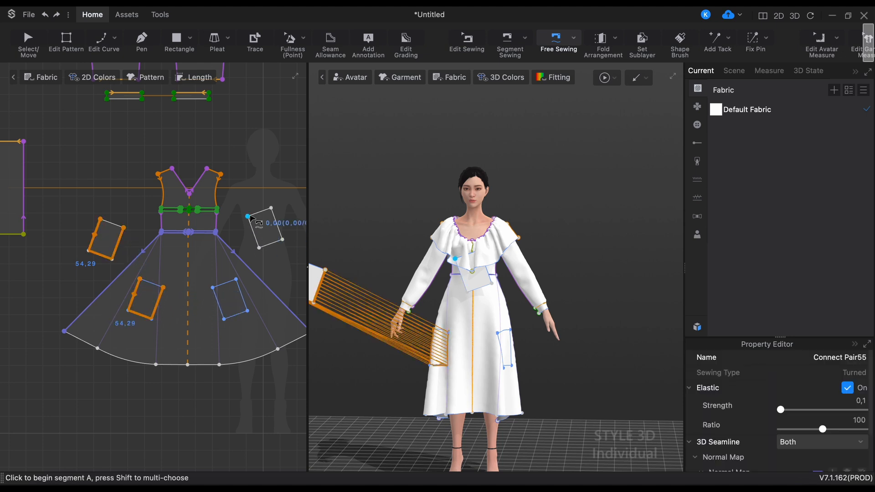
Free-sew the right pocket pattern's two sides and bottom to its skirt outline, leaving the top edge open
{"action": "left_click", "coordinate": [248, 217]}
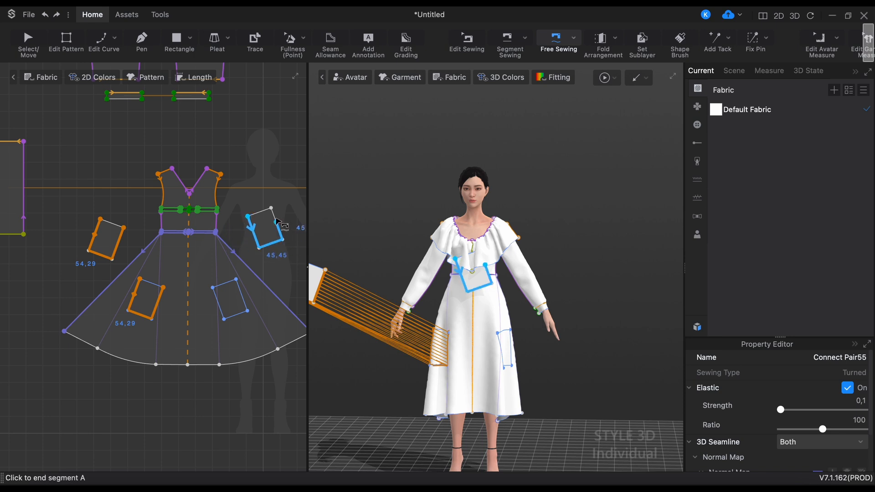
{"action": "left_click", "coordinate": [272, 209]}
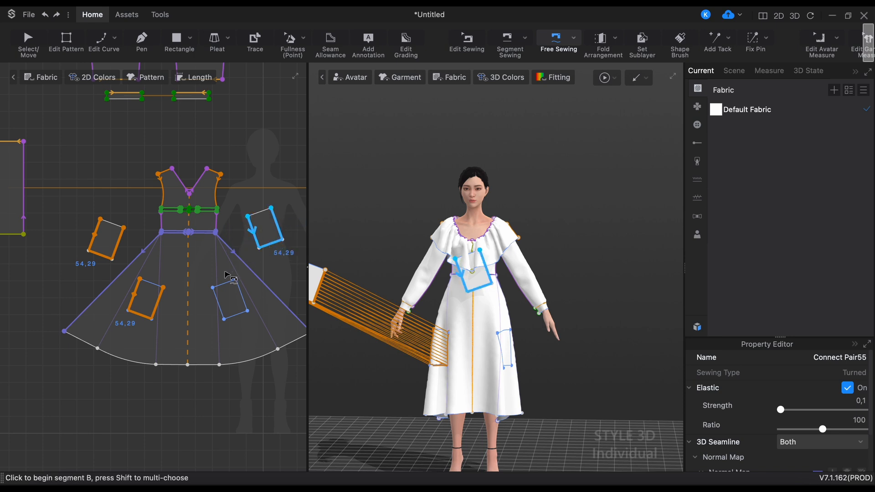
{"action": "left_click", "coordinate": [213, 288]}
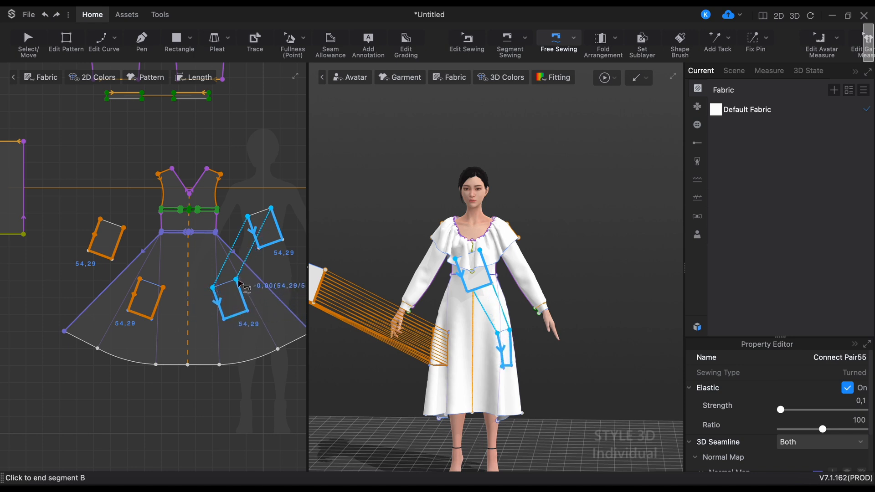
{"action": "left_click", "coordinate": [236, 280]}
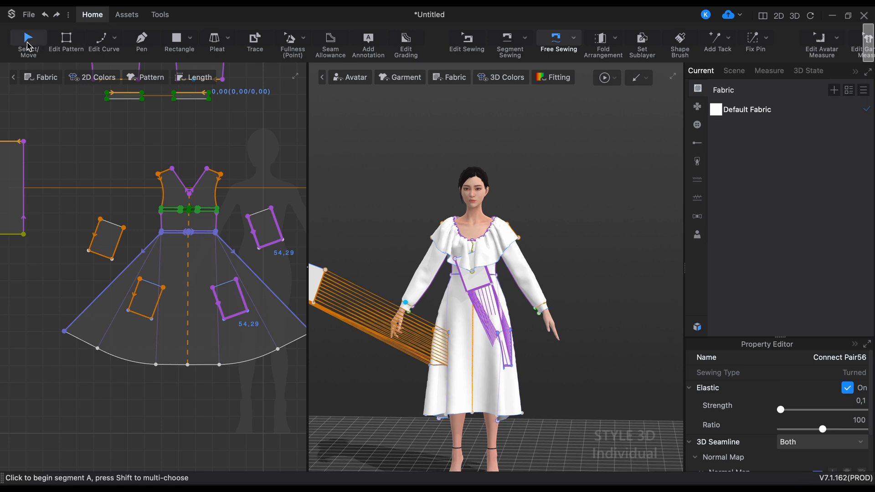
Move the 3D pocket piece at the avatar's waist outward and down beside its sewing position on the skirt
{"action": "left_click", "coordinate": [28, 43]}
{"action": "left_click", "coordinate": [477, 290]}
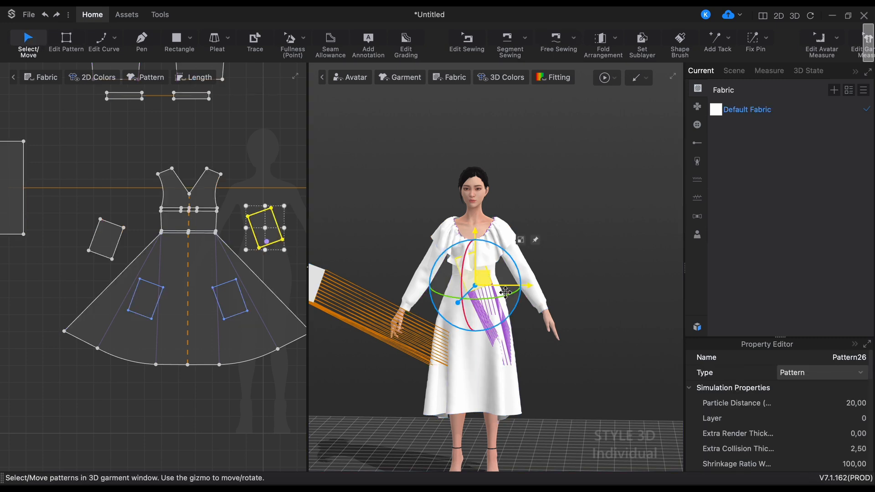
{"action": "left_click_drag", "start_coordinate": [522, 287], "coordinate": [547, 287]}
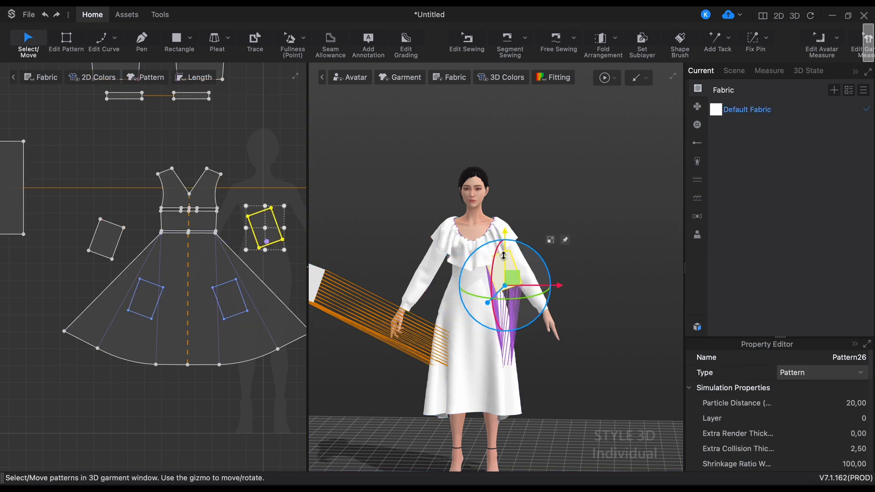
{"action": "left_click_drag", "start_coordinate": [504, 256], "coordinate": [564, 348]}
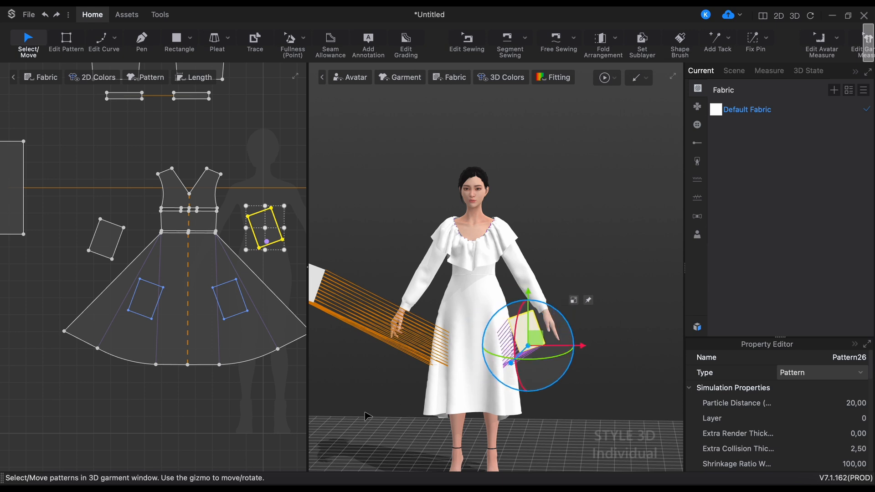
Move the other 3D pocket piece in from beside the avatar and down next to its sewing position on the skirt
{"action": "middle_click_drag", "start_coordinate": [353, 410], "coordinate": [393, 403]}
{"action": "left_click", "coordinate": [342, 292]}
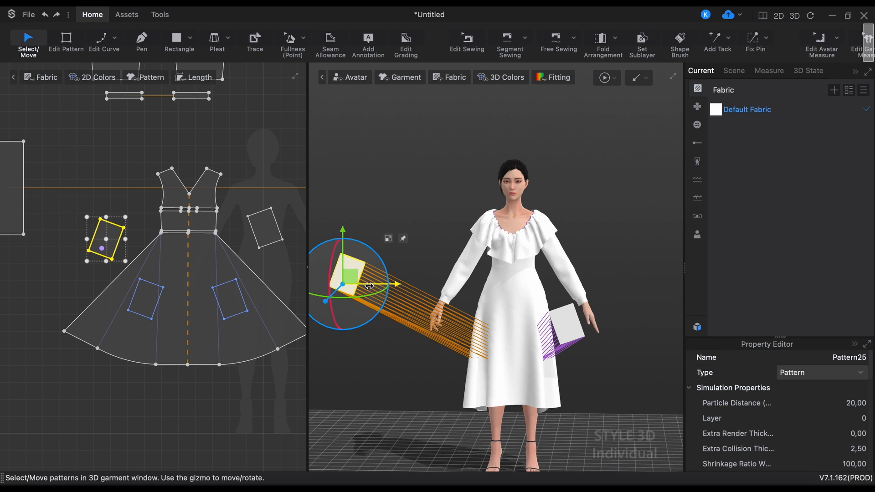
{"action": "left_click_drag", "start_coordinate": [369, 285], "coordinate": [484, 286]}
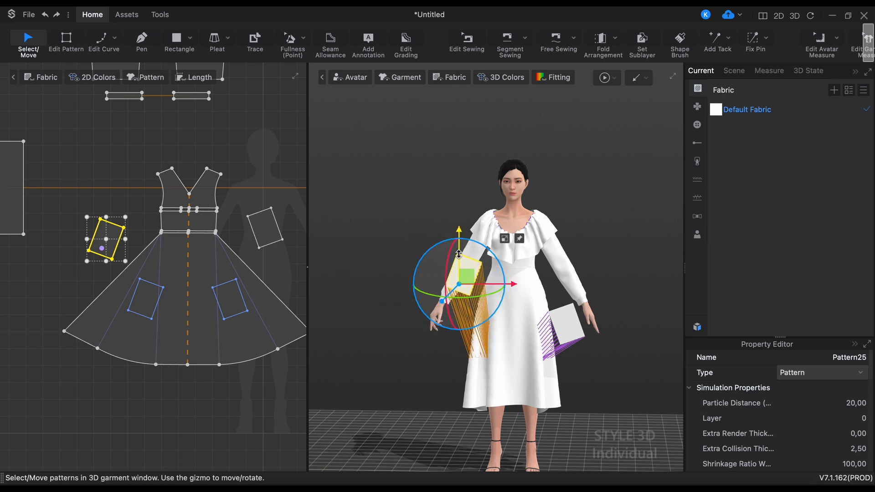
{"action": "left_click_drag", "start_coordinate": [458, 253], "coordinate": [459, 321]}
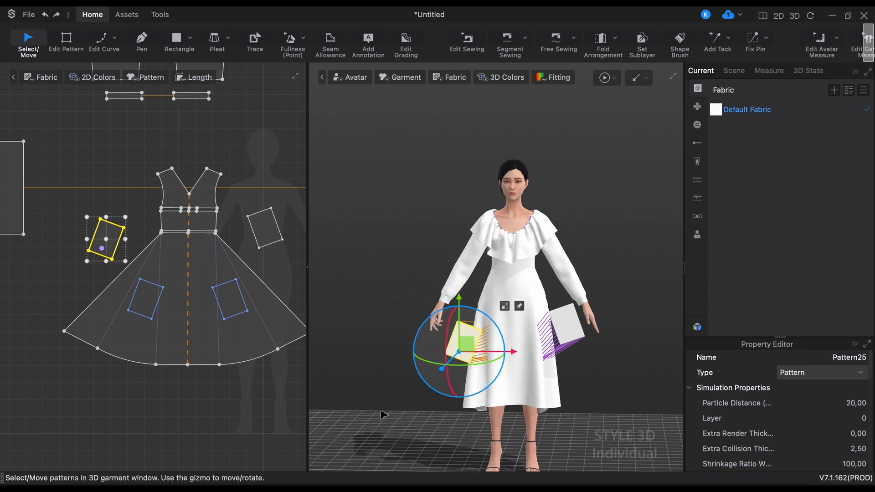
Run the simulation to drape both sewn pockets onto the skirt
{"action": "mouse_move", "coordinate": [409, 420]}
{"action": "right_mouse_down"}
{"action": "mouse_move", "coordinate": [545, 417]}
{"action": "mouse_move", "coordinate": [394, 415]}
{"action": "right_mouse_up"}
{"action": "left_click", "coordinate": [605, 78]}
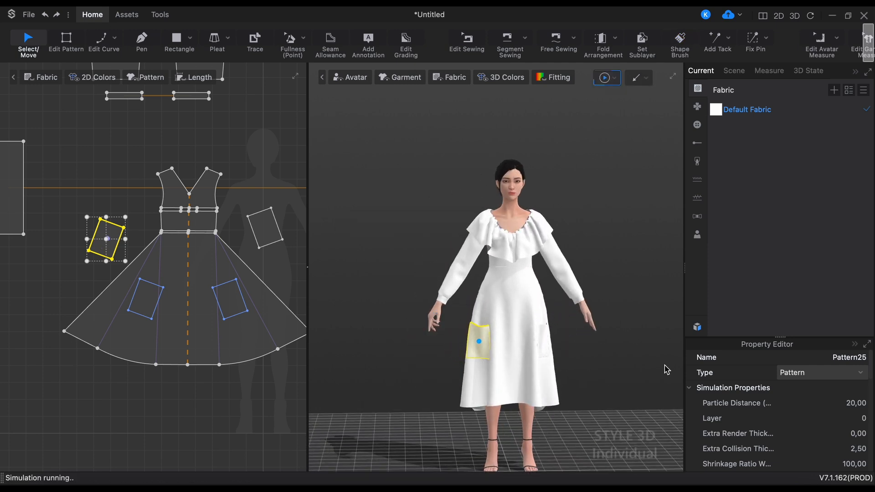
{"action": "left_click", "coordinate": [601, 398]}
{"action": "right_click_drag", "start_coordinate": [601, 397], "coordinate": [576, 387]}
{"action": "key", "text": "space"}
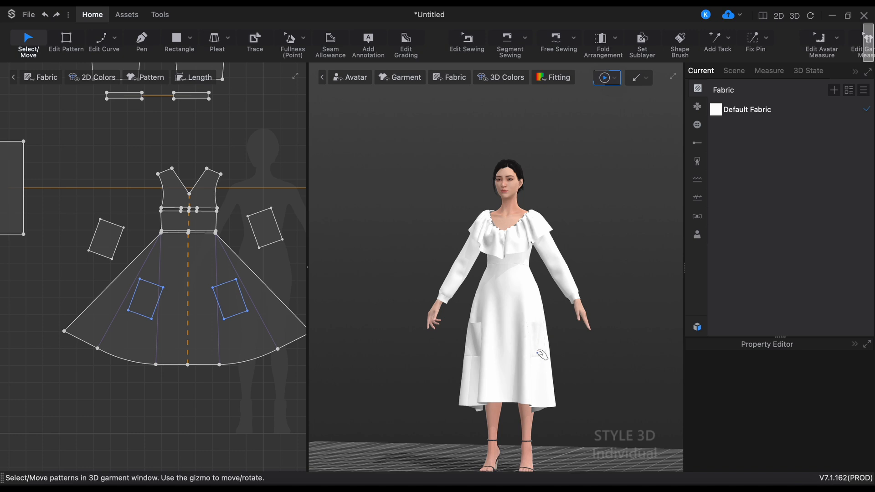
Set the simulation layer of the left pocket pattern to 1 and acknowledge the layer notice
{"action": "left_click", "coordinate": [476, 338]}
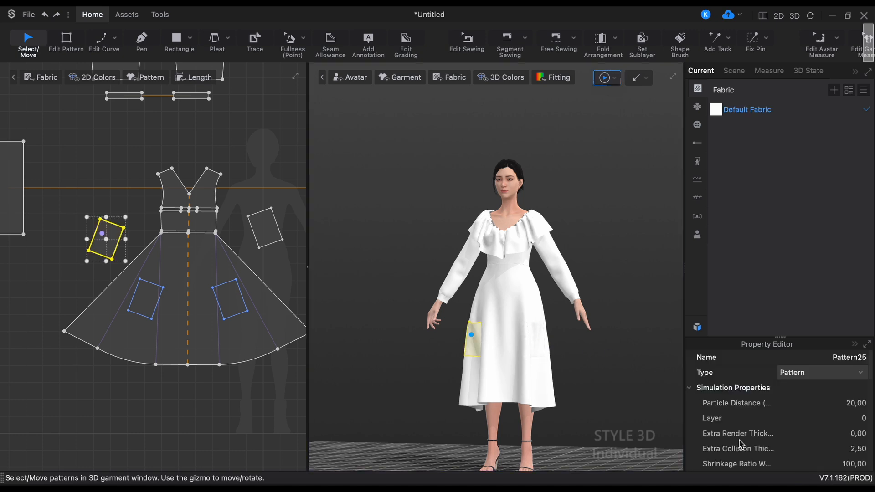
{"action": "left_click", "coordinate": [865, 420]}
{"action": "type", "text": "1"}
{"action": "key", "text": "Return"}
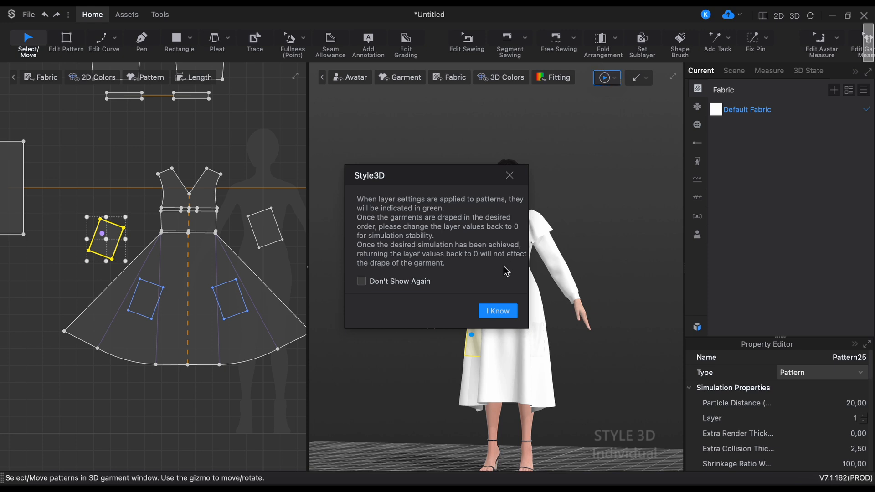
{"action": "left_click", "coordinate": [498, 311]}
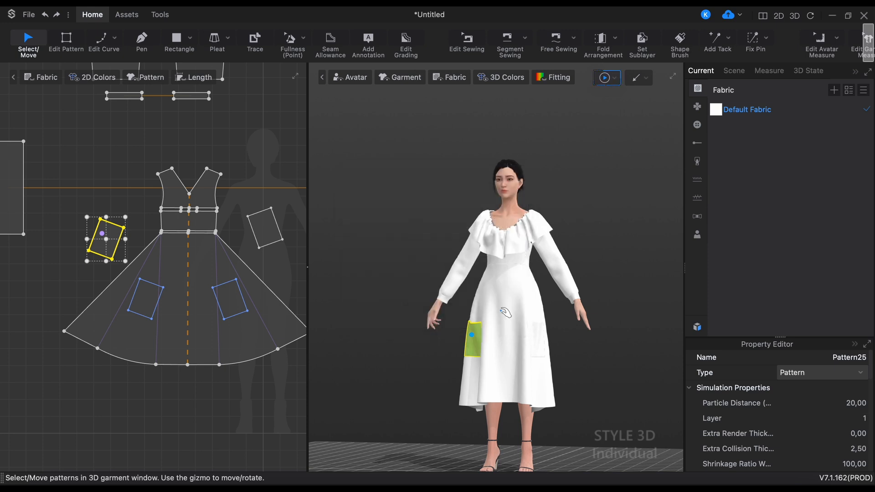
{"action": "left_click", "coordinate": [420, 373]}
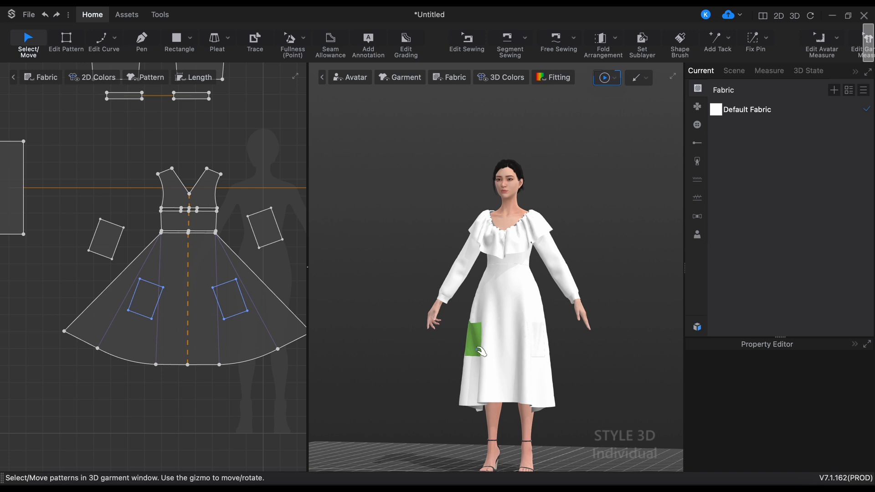
Reset the left pocket pattern's simulation layer to 0
{"action": "left_click", "coordinate": [479, 338]}
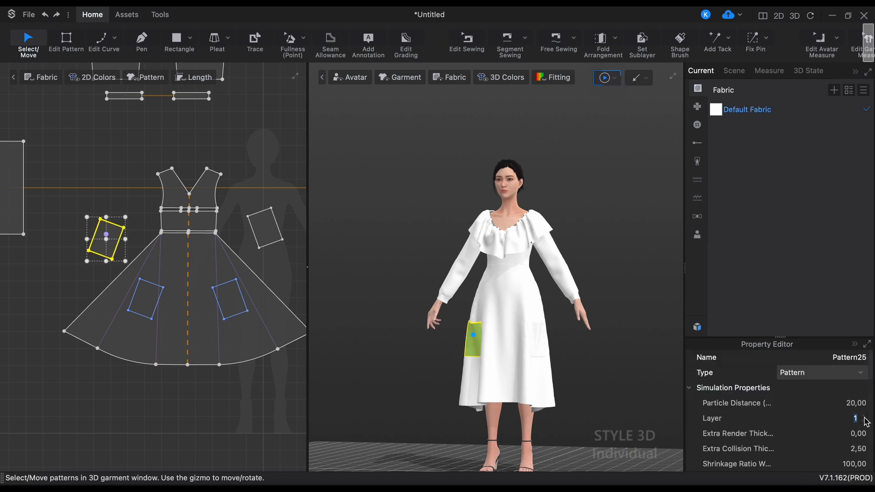
{"action": "key", "text": "Return"}
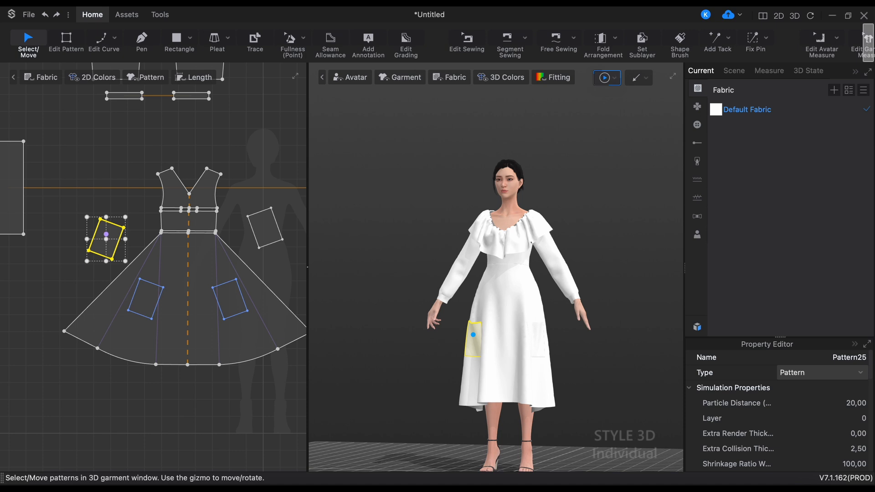
Deselect the pocket pattern, select the Default Fabric, and open the fabric category of the Resource Library
{"action": "left_click", "coordinate": [603, 382]}
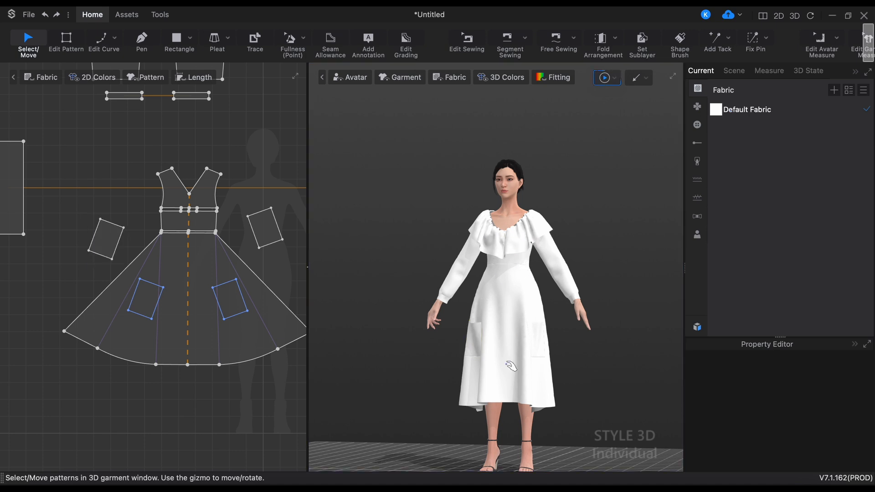
{"action": "right_click_drag", "start_coordinate": [587, 351], "coordinate": [609, 354]}
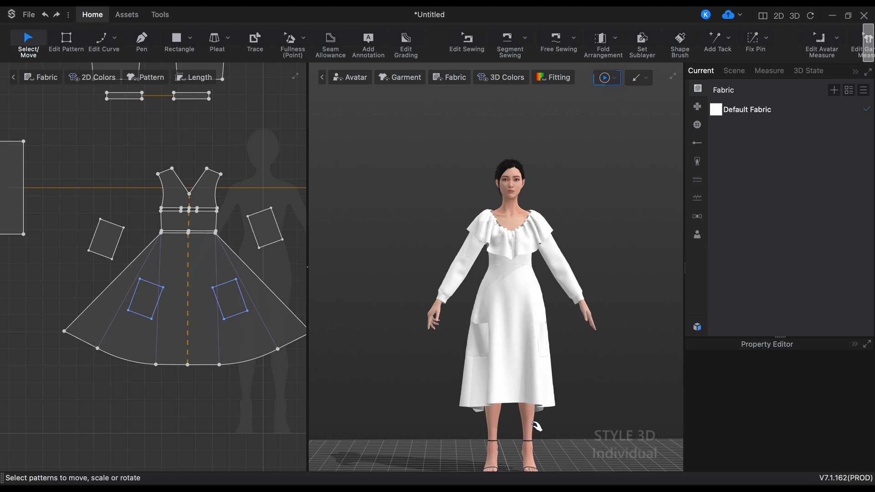
{"action": "middle_click_drag", "start_coordinate": [598, 396], "coordinate": [580, 366]}
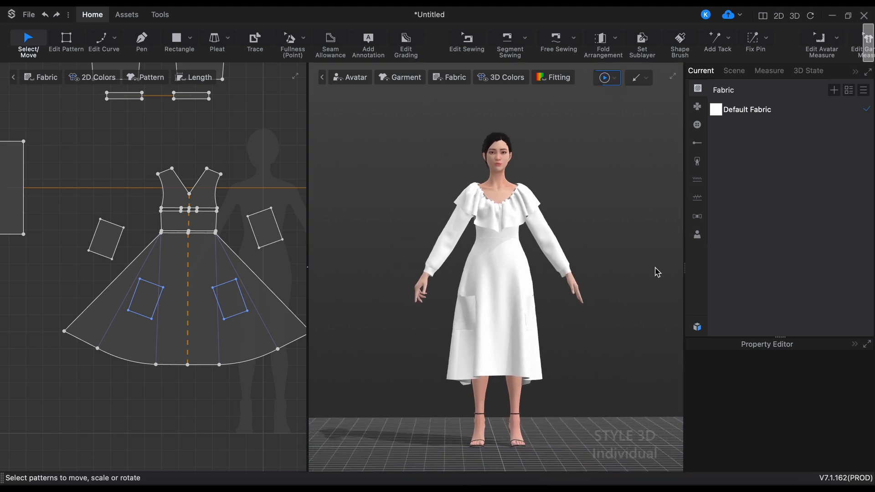
{"action": "left_click", "coordinate": [779, 113]}
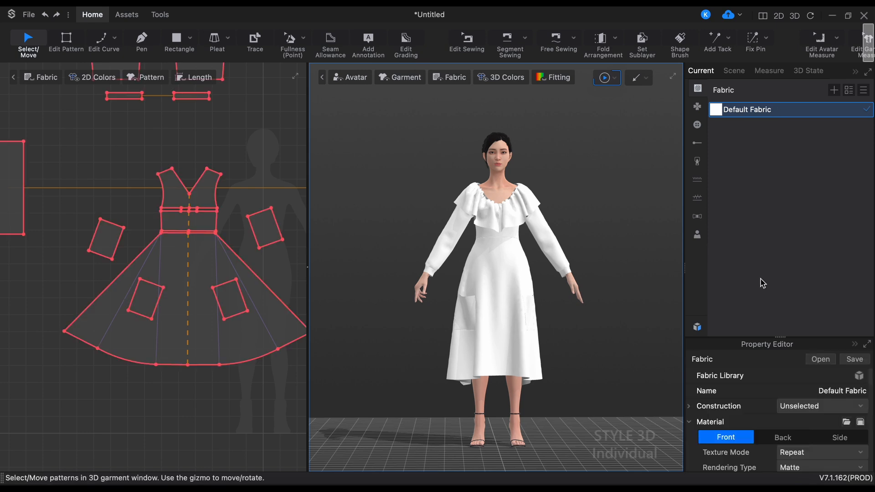
{"action": "left_click", "coordinate": [696, 327]}
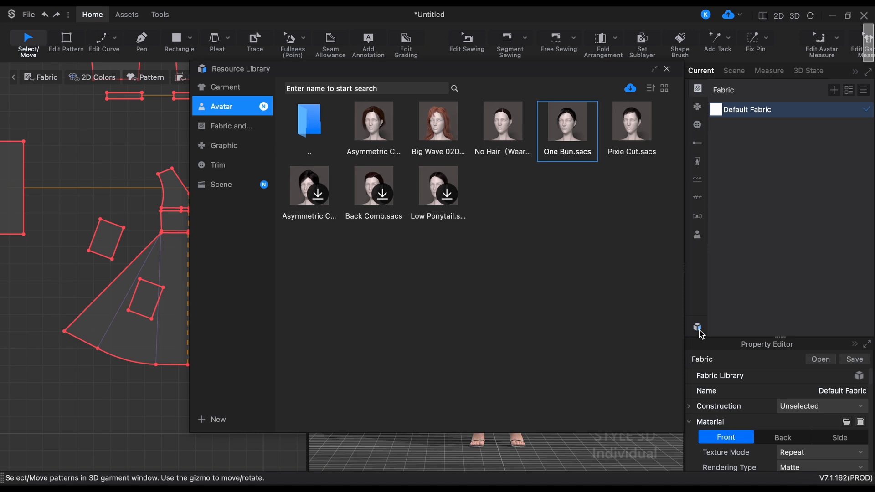
{"action": "left_click", "coordinate": [235, 130]}
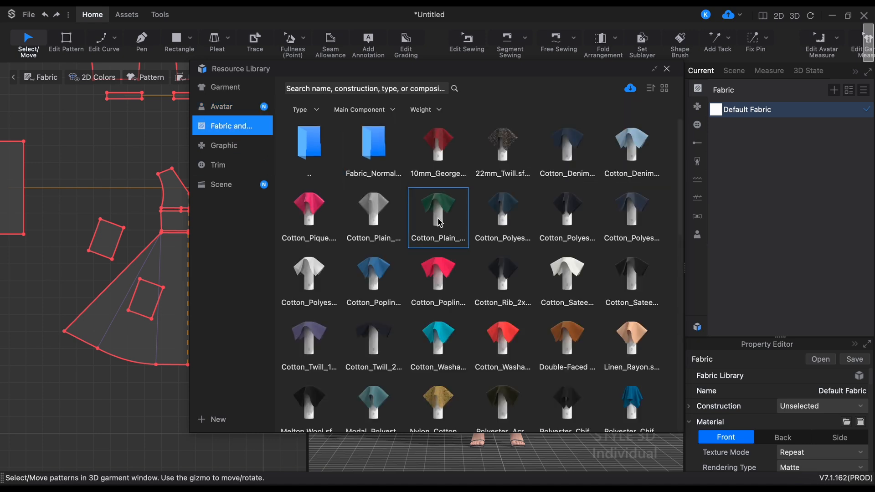
Examine the fabrics in the library, comparing their previews, composition, weight and thickness
{"action": "mouse_move", "coordinate": [439, 222]}
{"action": "mouse_move", "coordinate": [444, 162]}
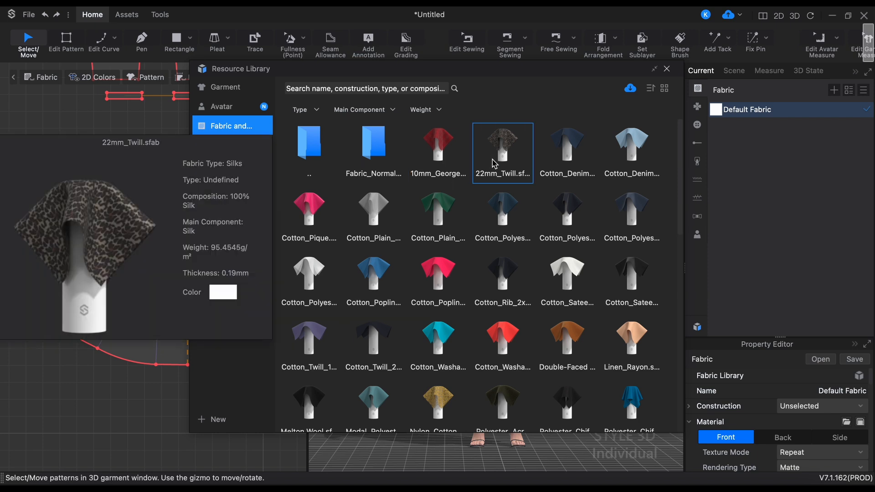
{"action": "mouse_move", "coordinate": [559, 164]}
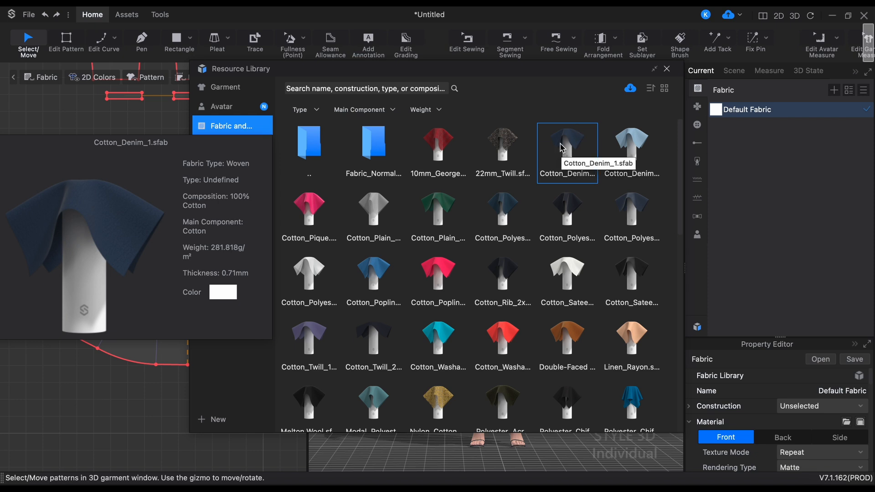
{"action": "mouse_move", "coordinate": [374, 353]}
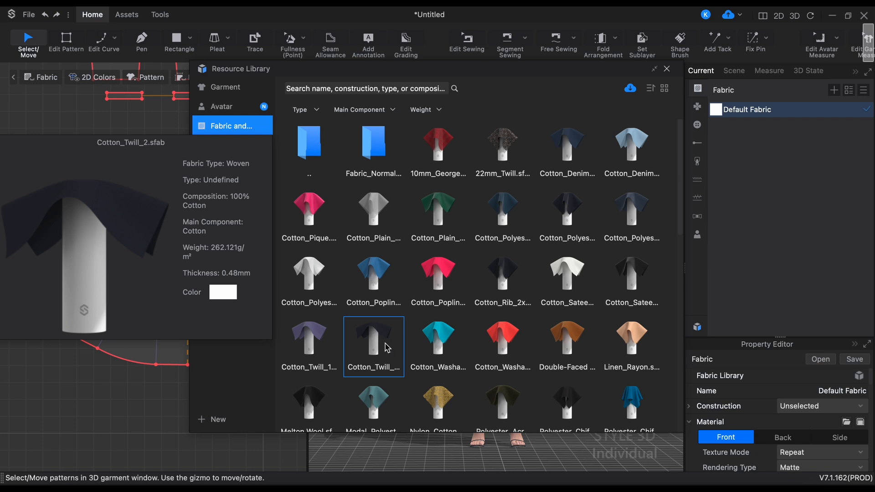
{"action": "scroll", "coordinate": [380, 348], "scroll_direction": "down", "scroll_amount": 5}
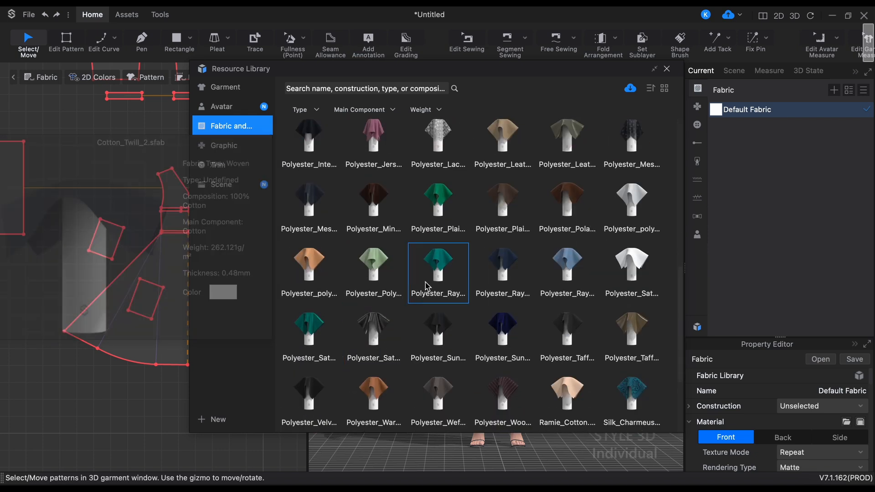
{"action": "mouse_move", "coordinate": [381, 334]}
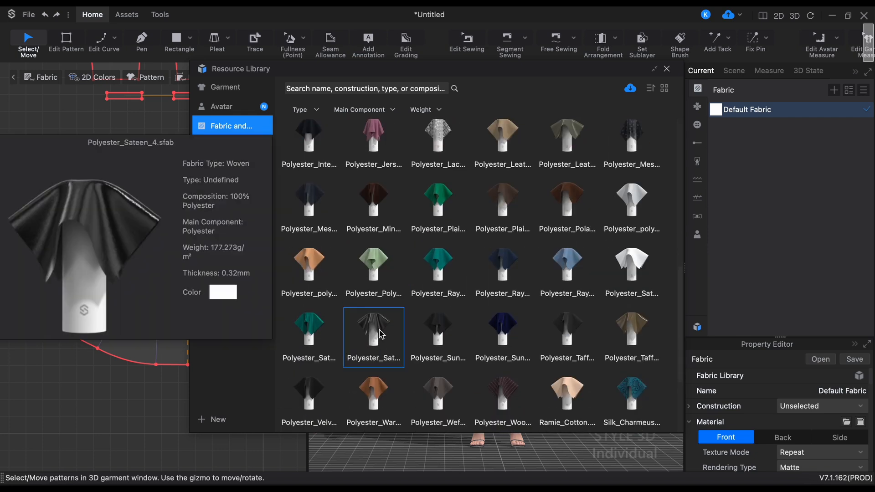
{"action": "mouse_move", "coordinate": [503, 274]}
{"action": "scroll", "coordinate": [505, 305], "scroll_direction": "down", "scroll_amount": 2}
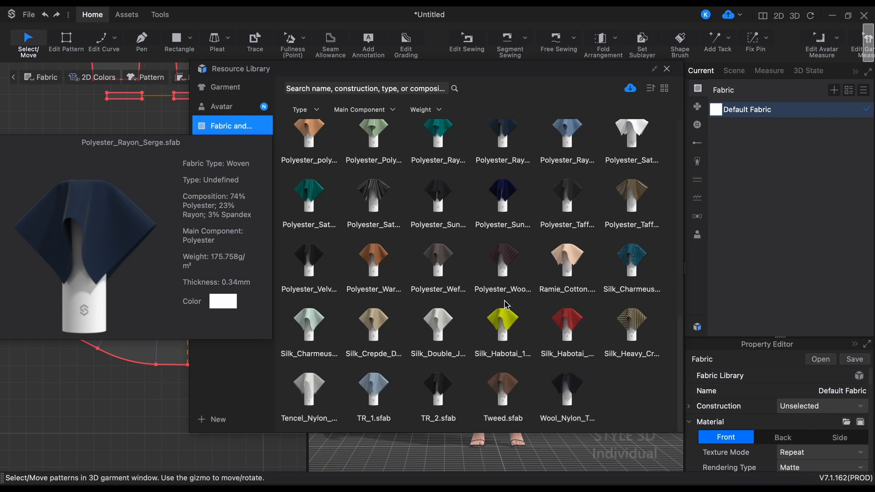
{"action": "mouse_move", "coordinate": [508, 322]}
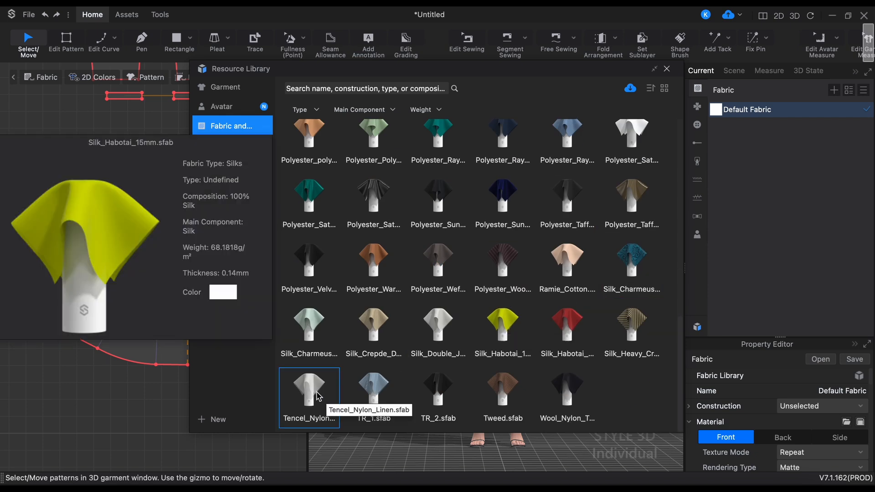
{"action": "mouse_move", "coordinate": [313, 398]}
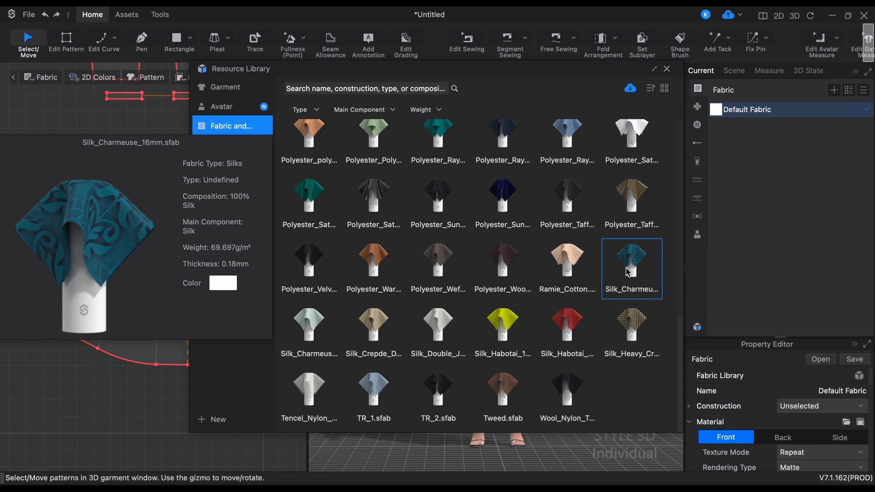
Download the Artificial leather 7 fabric from page 2 of the official online fabric collection
{"action": "left_click", "coordinate": [630, 89]}
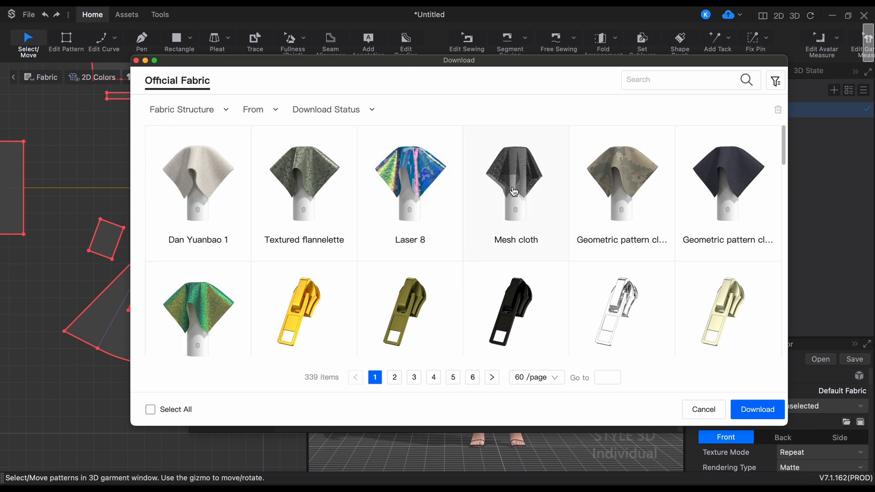
{"action": "left_click", "coordinate": [394, 378]}
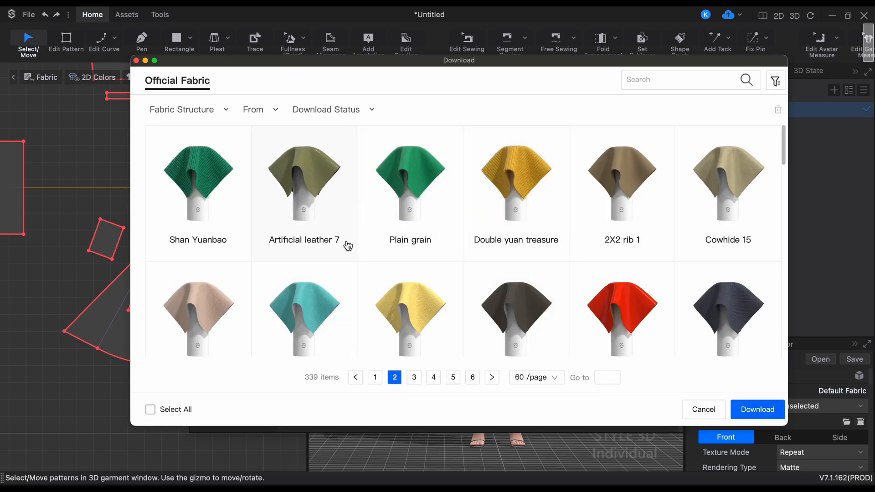
{"action": "left_click", "coordinate": [319, 182]}
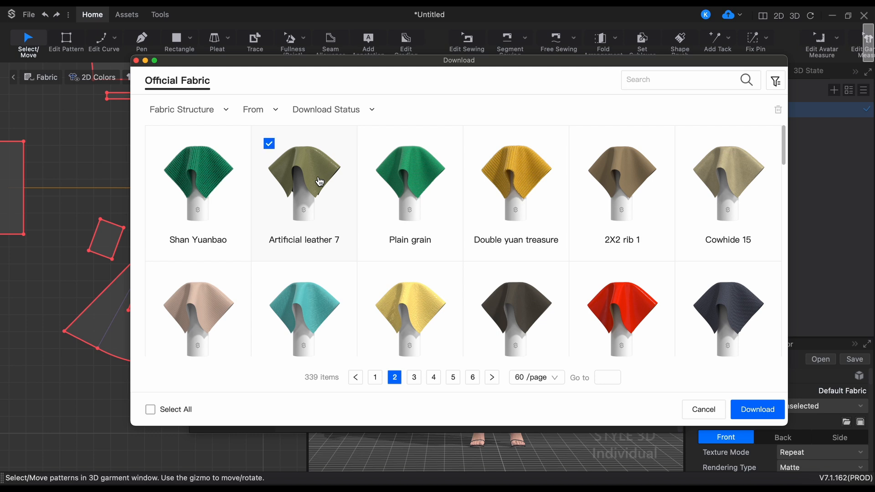
{"action": "left_click", "coordinate": [757, 411]}
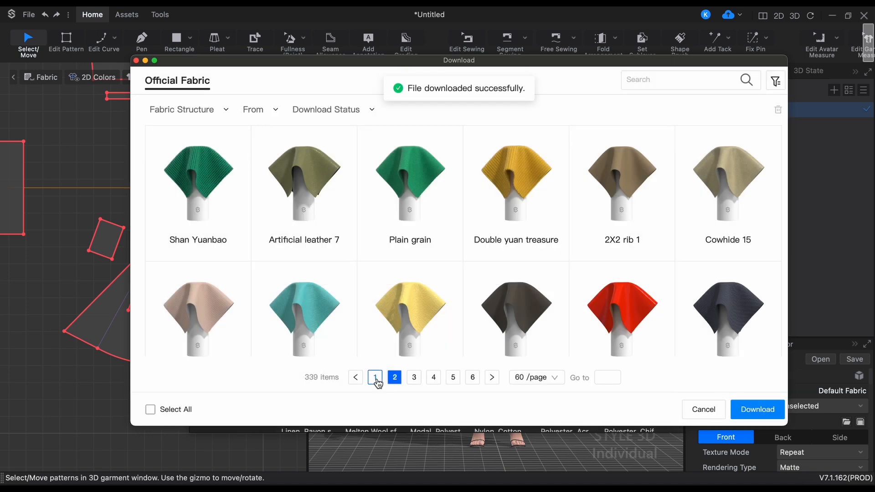
Download the Mesh cloth fabric from page 1 of the official fabric collection
{"action": "left_click", "coordinate": [375, 378]}
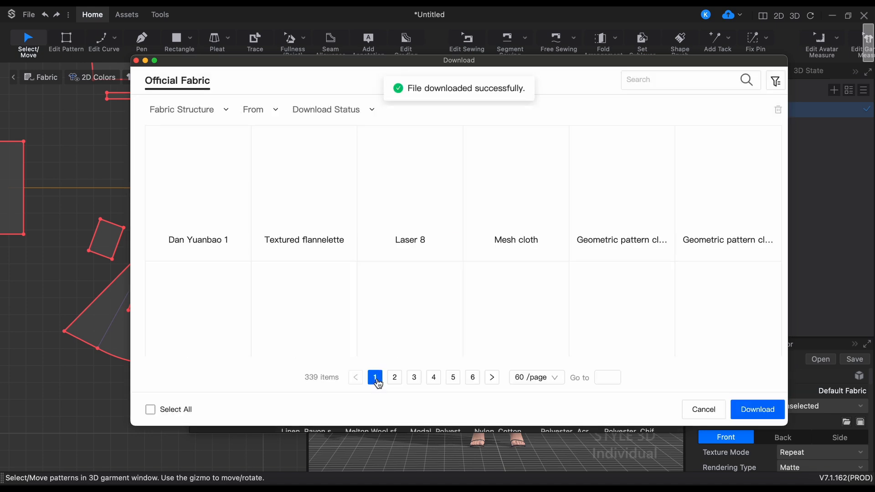
{"action": "left_click", "coordinate": [524, 177]}
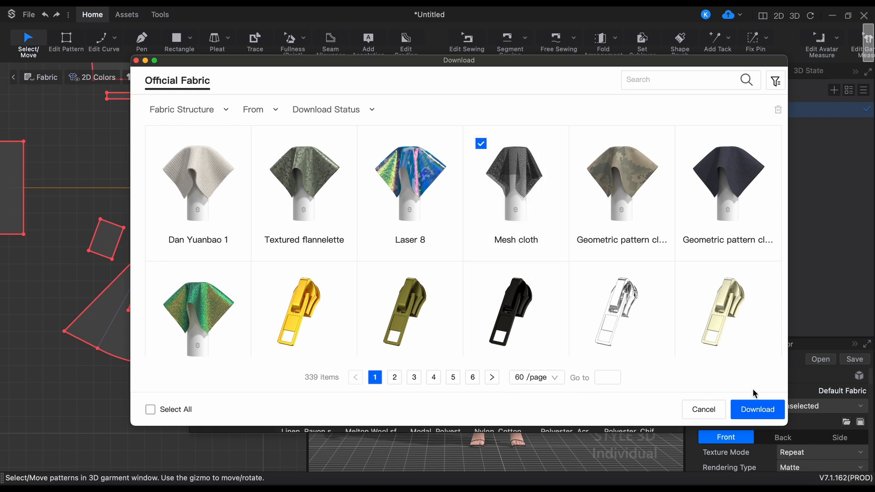
{"action": "left_click", "coordinate": [762, 412]}
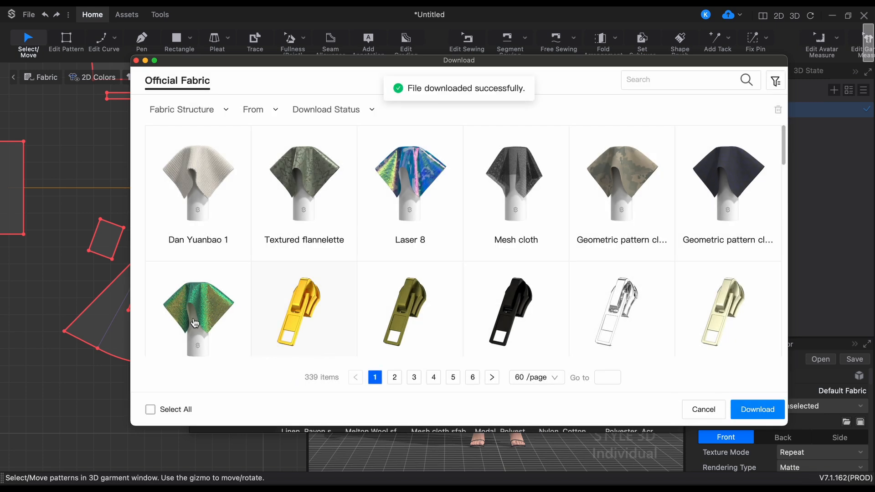
Download the green iridescent Laser 5 fabric and close the download window
{"action": "left_click", "coordinate": [192, 321]}
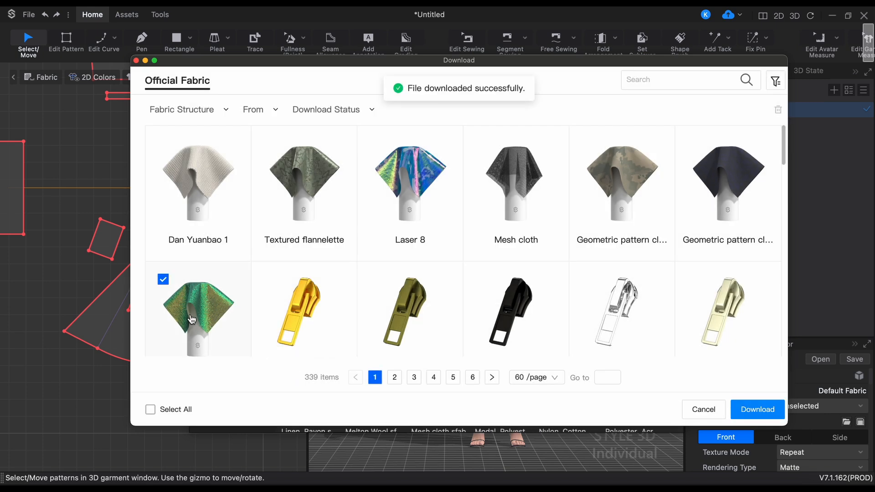
{"action": "left_click", "coordinate": [762, 412]}
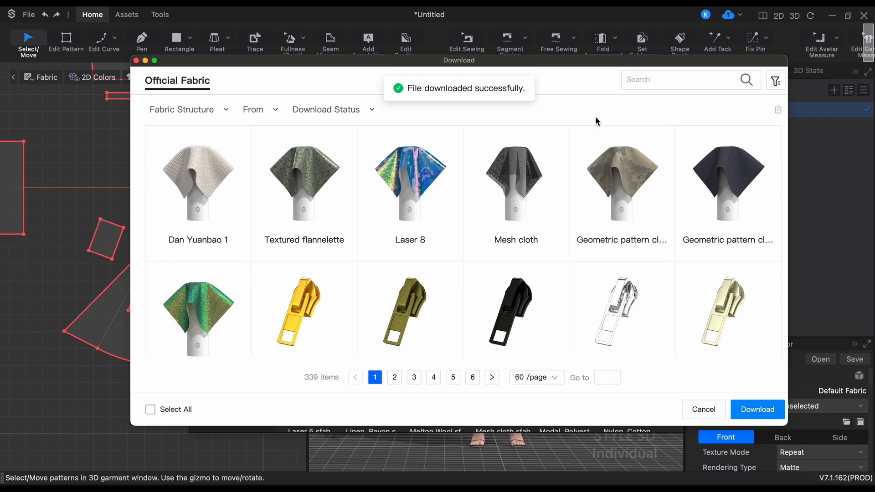
{"action": "left_click", "coordinate": [703, 409]}
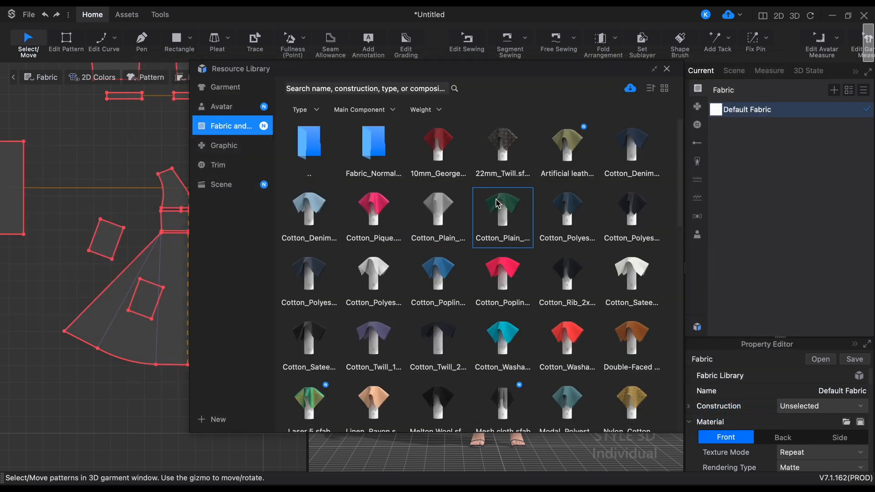
Look through the whole fabric library again, including the newly downloaded fabrics, and check individual fabric details
{"action": "mouse_move", "coordinate": [498, 204]}
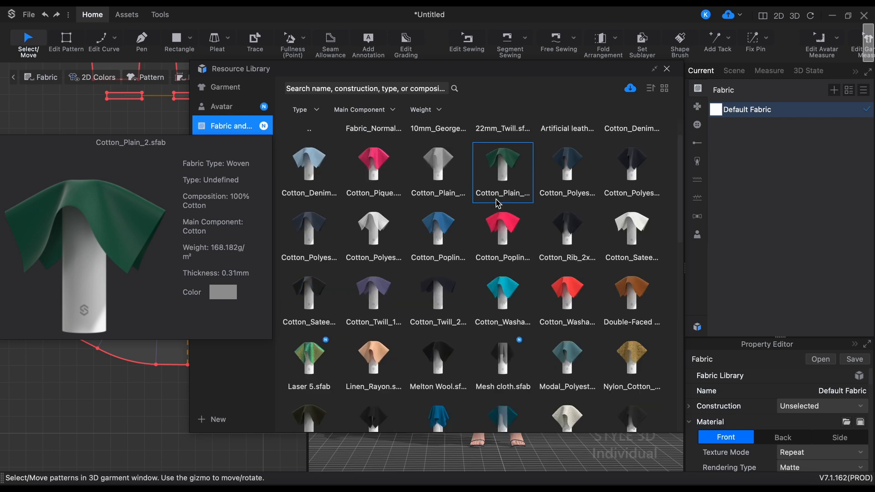
{"action": "scroll", "coordinate": [498, 203], "scroll_direction": "down", "scroll_amount": 5}
{"action": "scroll", "coordinate": [498, 204], "scroll_direction": "down", "scroll_amount": 6}
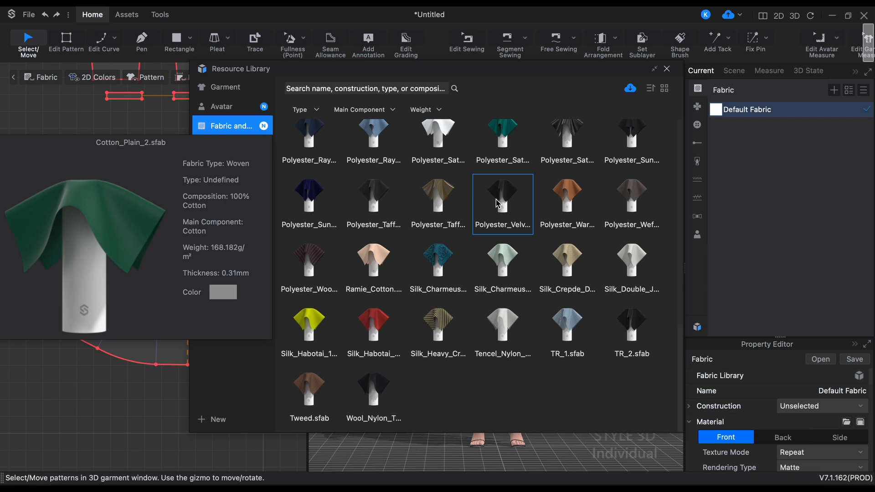
{"action": "mouse_move", "coordinate": [500, 331]}
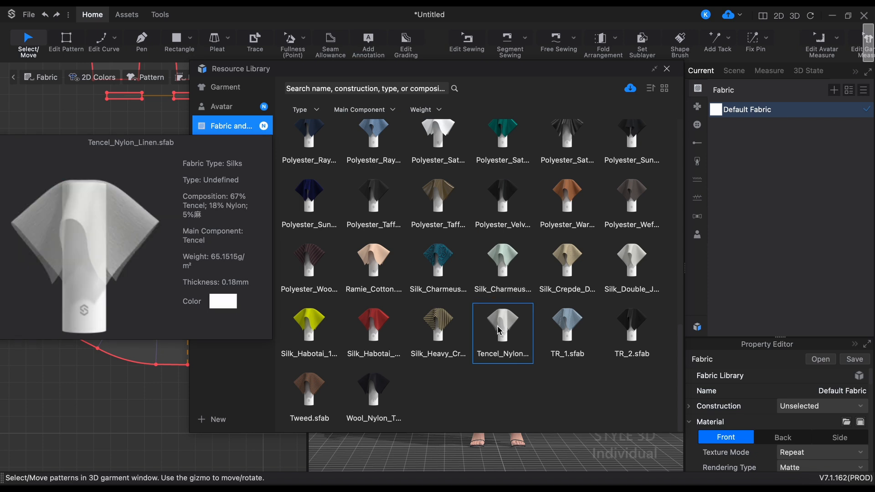
{"action": "mouse_move", "coordinate": [366, 410]}
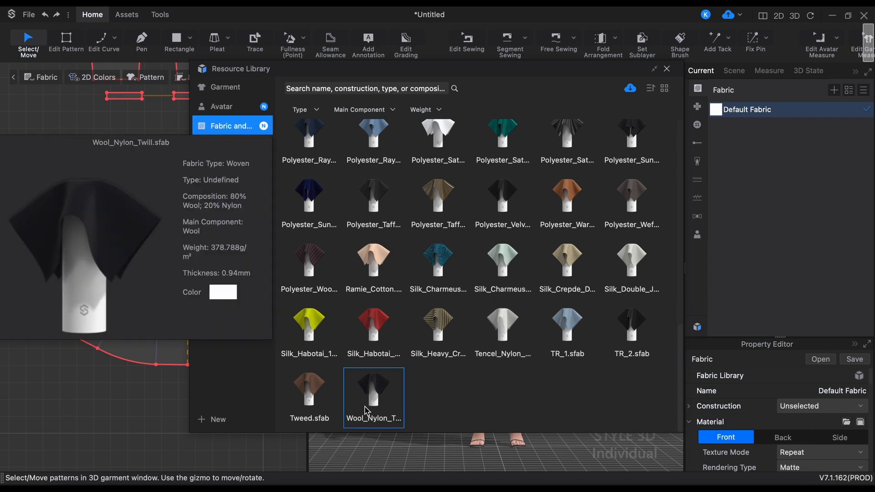
{"action": "scroll", "coordinate": [506, 362], "scroll_direction": "up", "scroll_amount": 10}
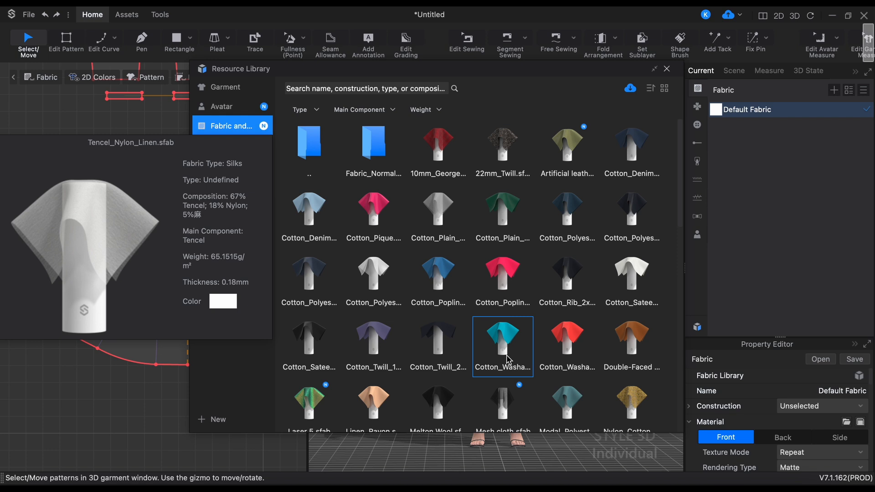
{"action": "mouse_move", "coordinate": [498, 240]}
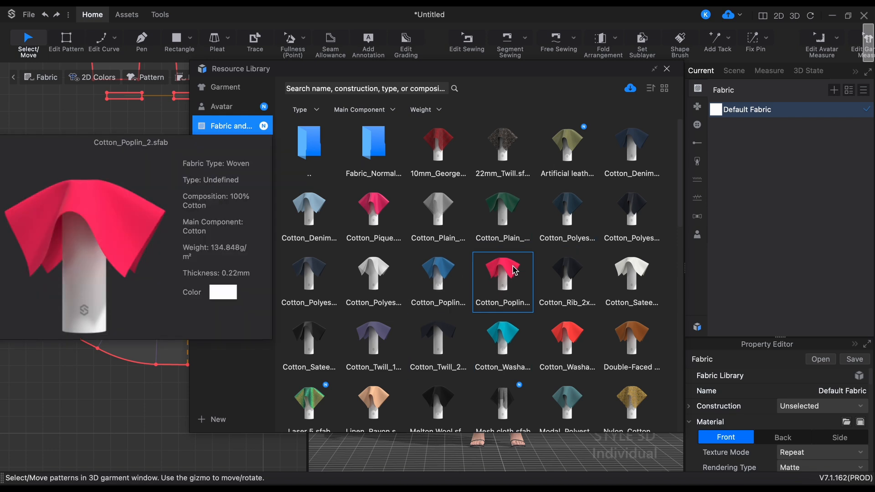
{"action": "mouse_move", "coordinate": [452, 225]}
Add Mesh cloth from the library to the project's fabric list and acknowledge the notice
{"action": "scroll", "coordinate": [452, 224], "scroll_direction": "down", "scroll_amount": 4}
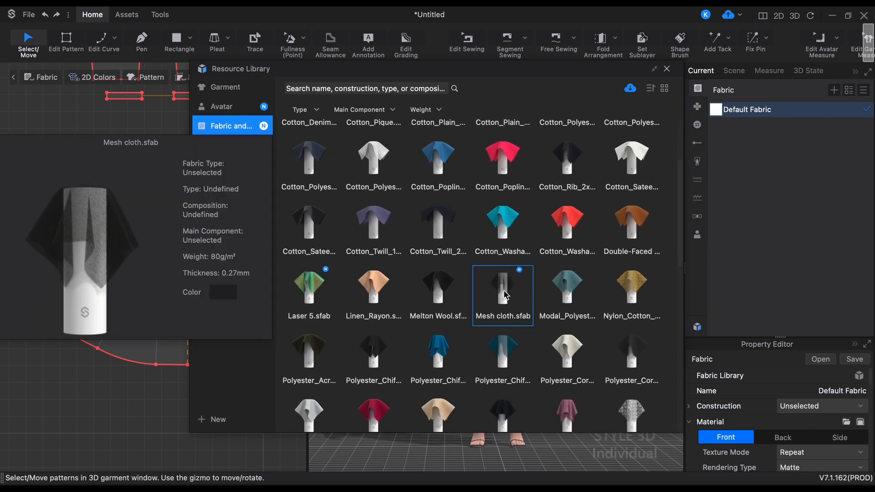
{"action": "double_click", "coordinate": [506, 295]}
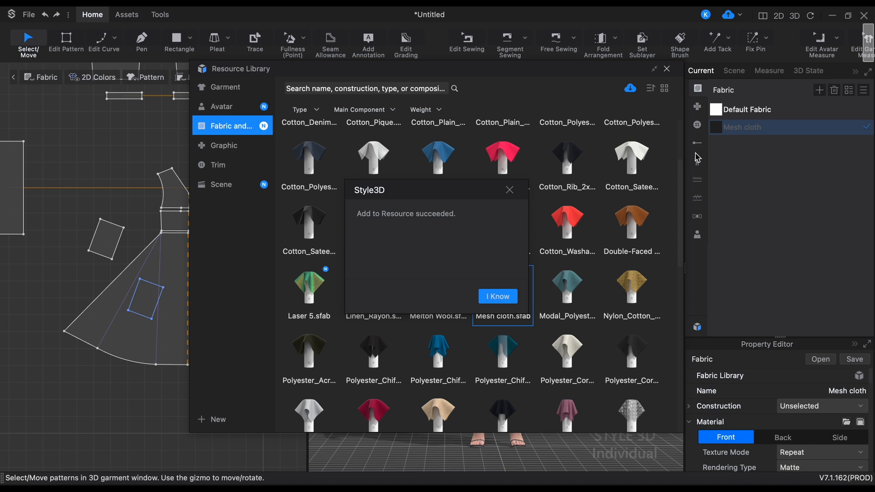
{"action": "left_click", "coordinate": [499, 298]}
Add the Laser 5 fabric from the library to the project's fabric list
{"action": "scroll", "coordinate": [499, 300], "scroll_direction": "up", "scroll_amount": 2}
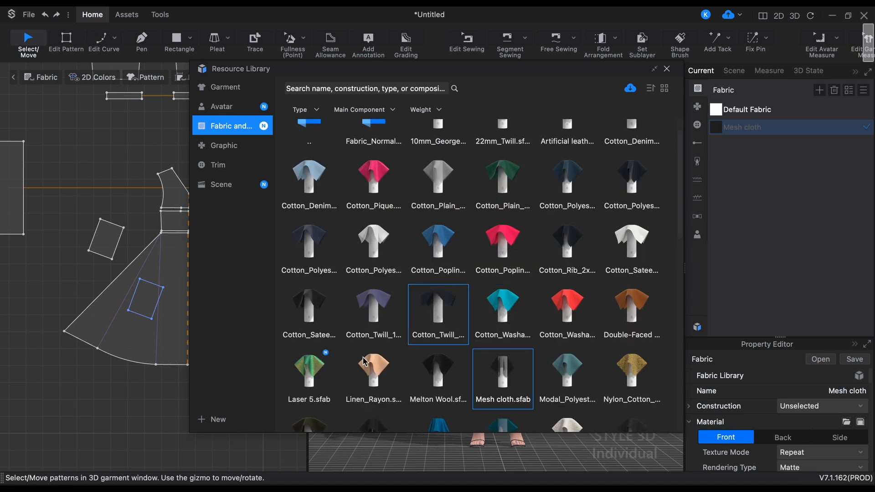
{"action": "left_click", "coordinate": [317, 375]}
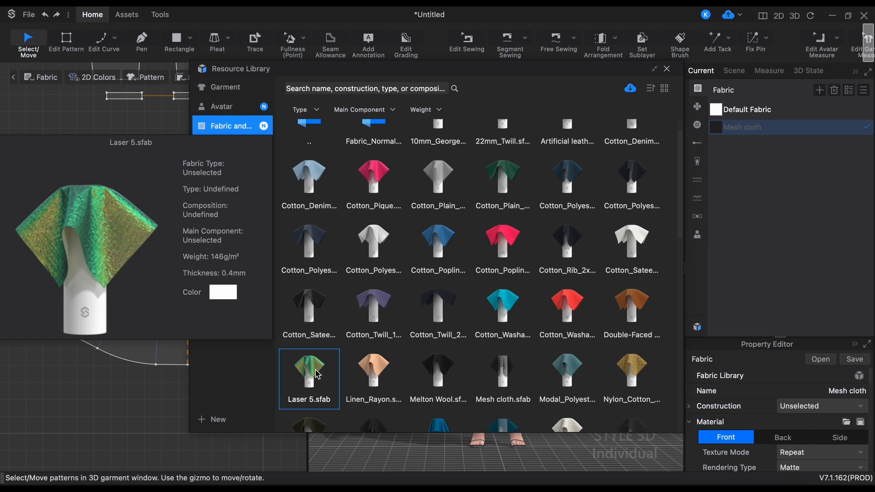
{"action": "double_click", "coordinate": [317, 374]}
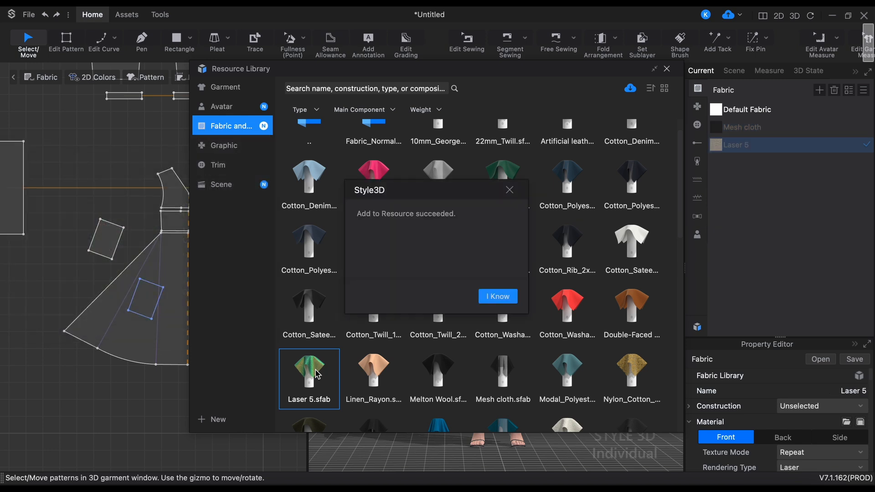
Acknowledge the added-resource notice, close the Resource Library and clear the fabric selection
{"action": "left_click", "coordinate": [498, 297]}
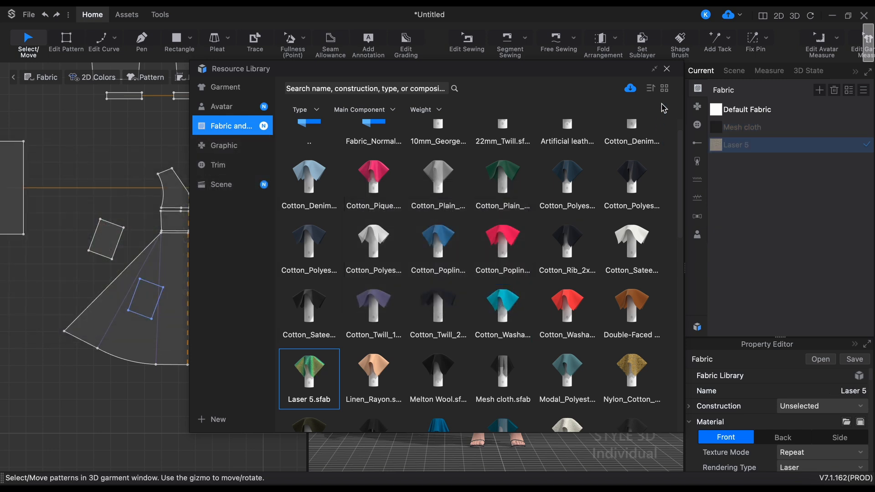
{"action": "left_click", "coordinate": [667, 69]}
{"action": "left_click", "coordinate": [758, 265]}
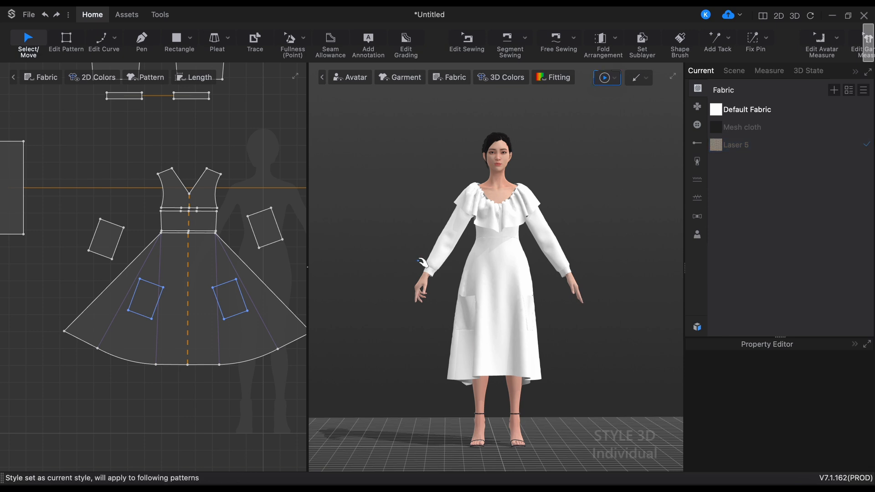
Assign the Laser 5 fabric to all pattern pieces of the dress
{"action": "scroll", "coordinate": [26, 237], "scroll_direction": "down", "scroll_amount": 6}
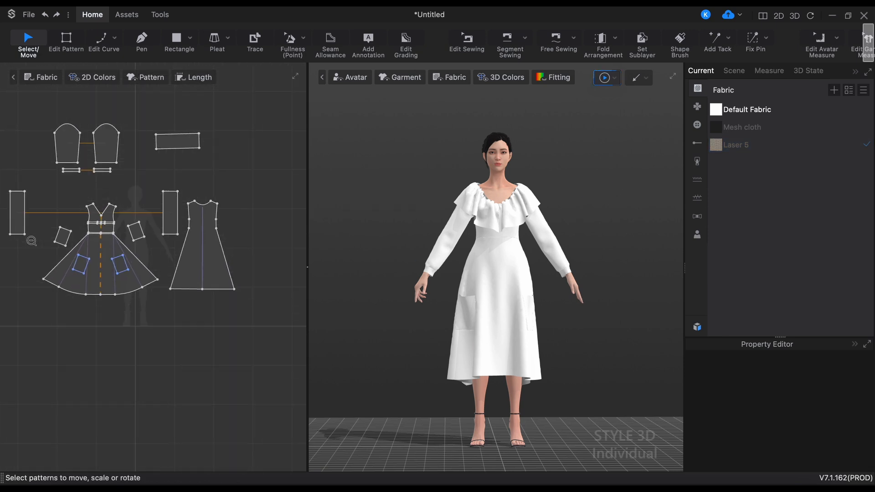
{"action": "left_click_drag", "start_coordinate": [236, 335], "coordinate": [17, 110]}
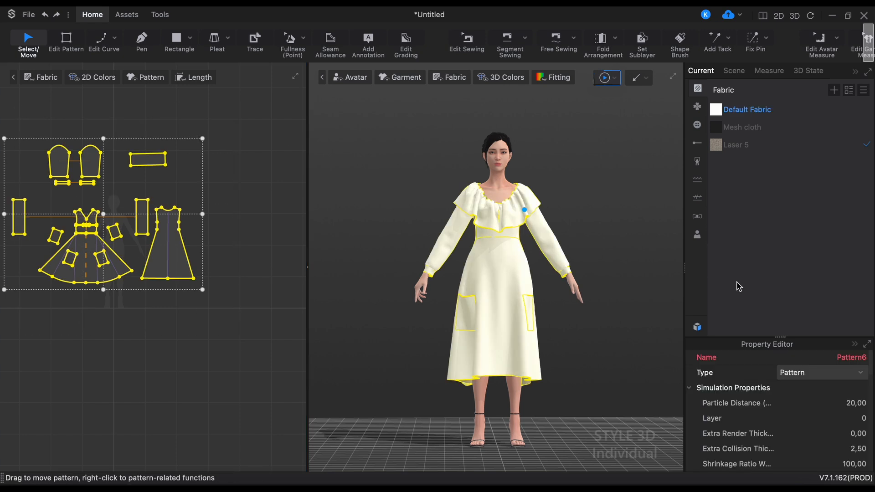
{"action": "left_click", "coordinate": [750, 146]}
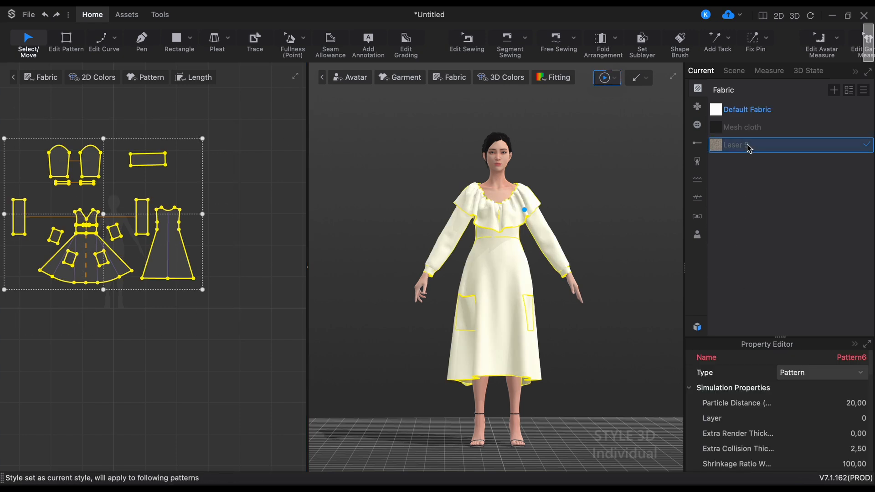
{"action": "left_click", "coordinate": [168, 255]}
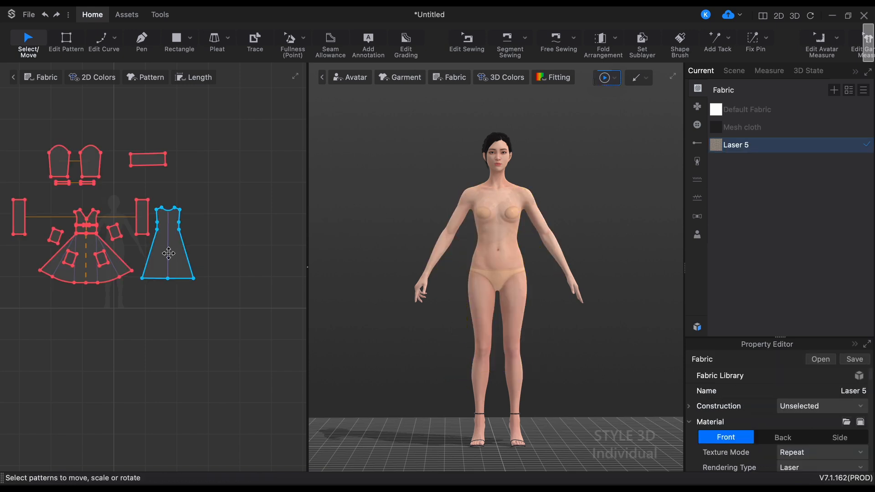
{"action": "left_click", "coordinate": [354, 283]}
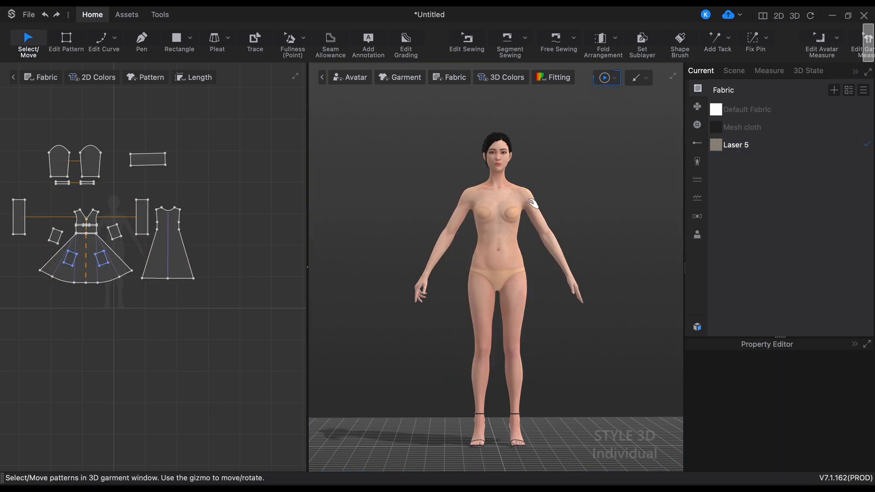
Stop the running garment simulation
{"action": "left_click", "coordinate": [602, 85]}
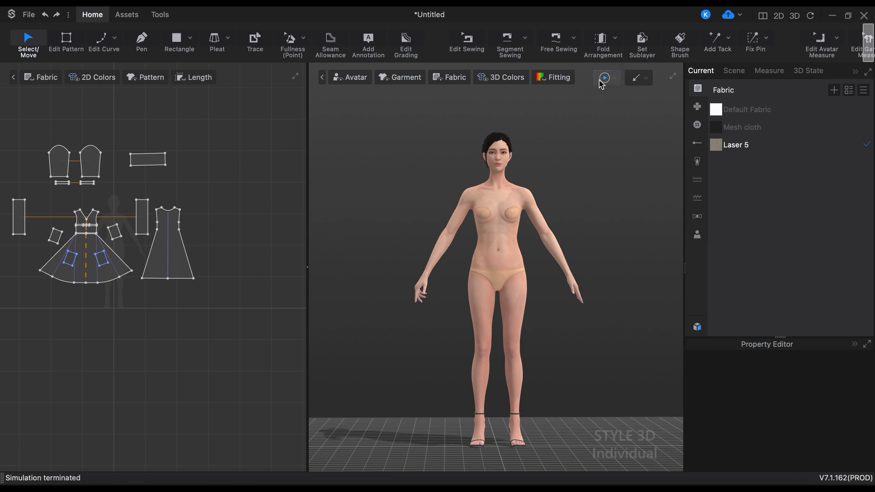
{"action": "left_click", "coordinate": [619, 83]}
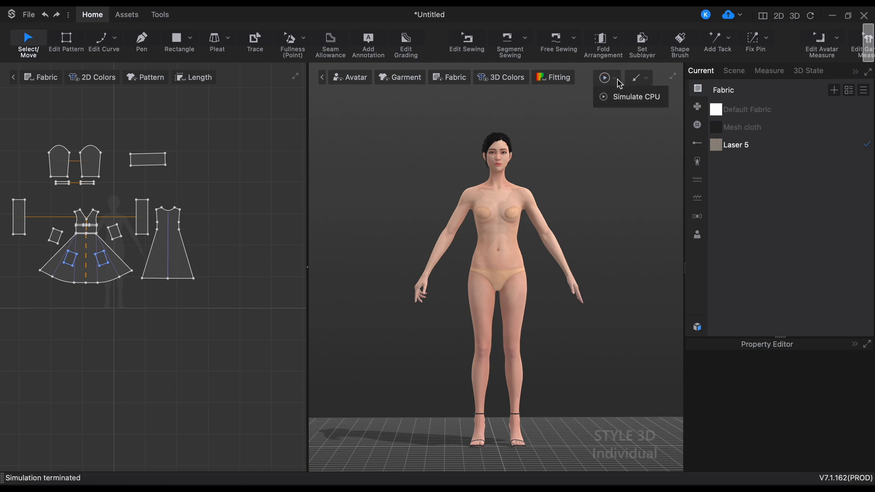
{"action": "left_click", "coordinate": [617, 80]}
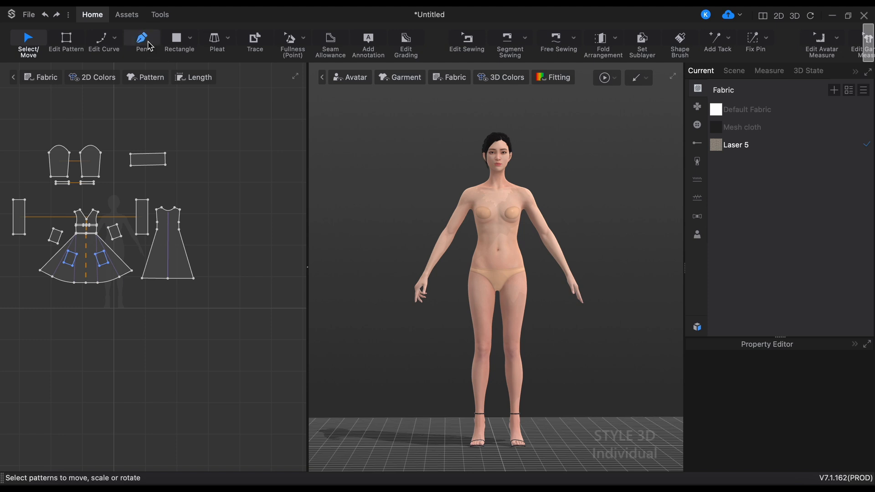
Run an offline render of the dress in Laser 5 without taking a 3D snapshot, and stop it once the image is clear
{"action": "left_click", "coordinate": [132, 17]}
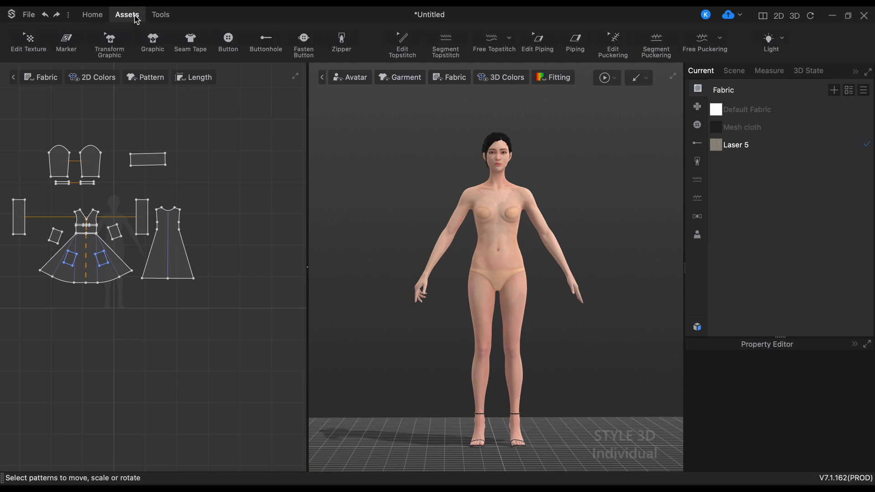
{"action": "left_click", "coordinate": [161, 18]}
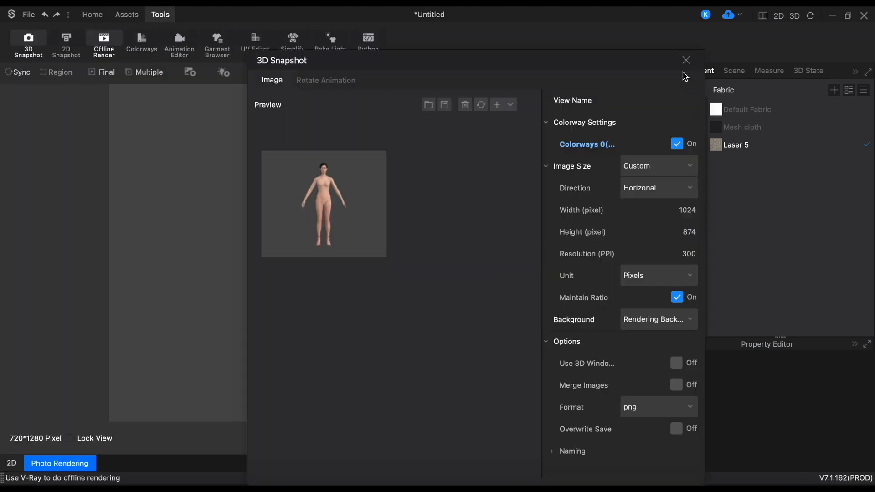
{"action": "left_click", "coordinate": [685, 60]}
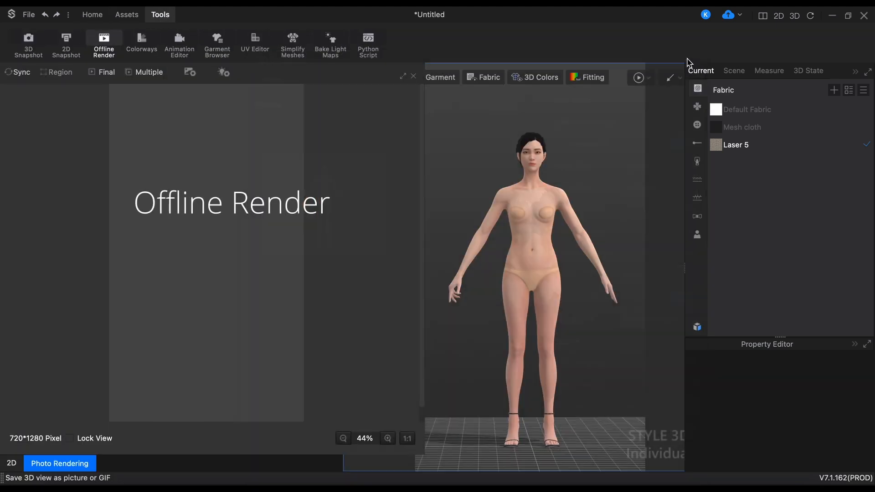
{"action": "left_click", "coordinate": [19, 75]}
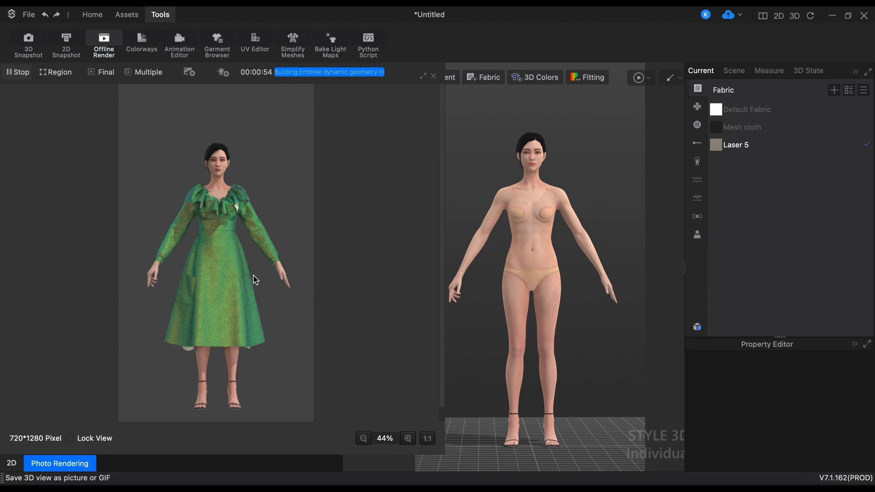
{"action": "left_click", "coordinate": [19, 73]}
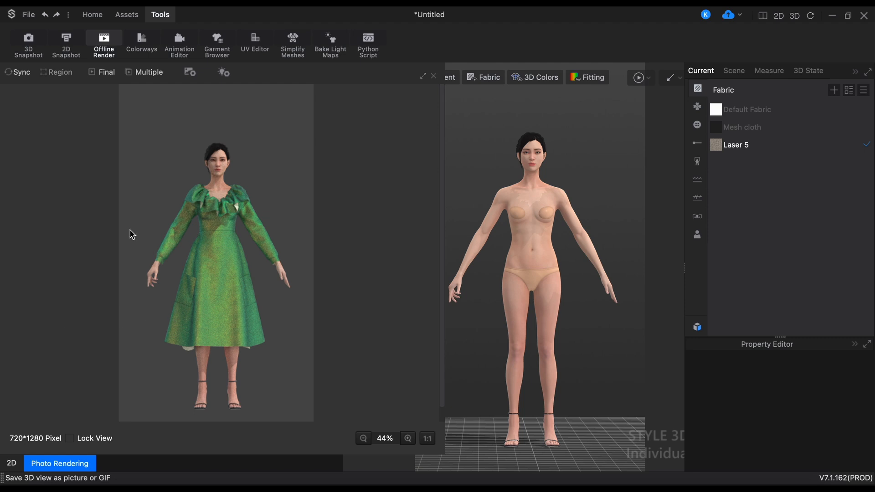
View the whole rendered image, check its copy and save options, and close the rendering window
{"action": "scroll", "coordinate": [227, 239], "scroll_direction": "down", "scroll_amount": 3}
{"action": "right_click", "coordinate": [227, 240]}
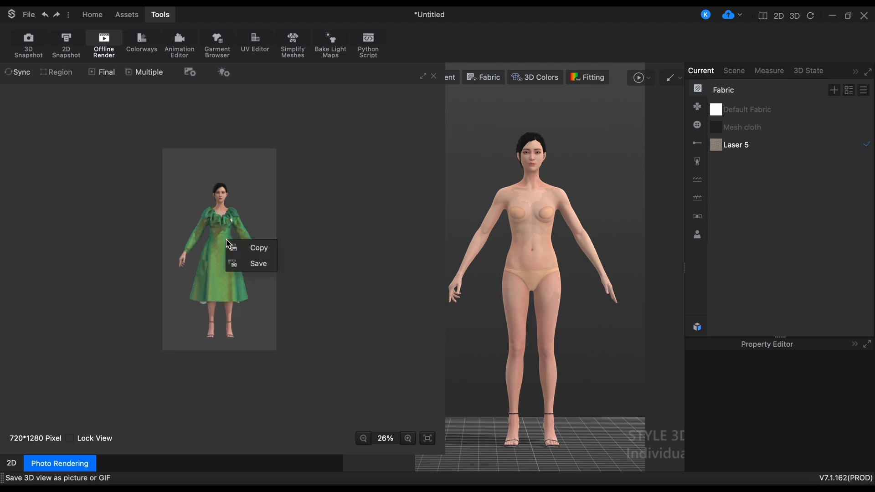
{"action": "left_click", "coordinate": [334, 279]}
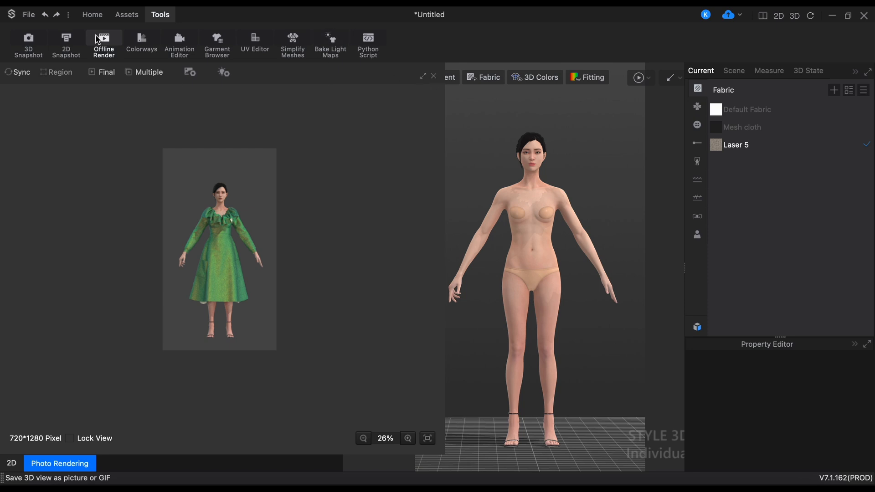
{"action": "left_click", "coordinate": [434, 77]}
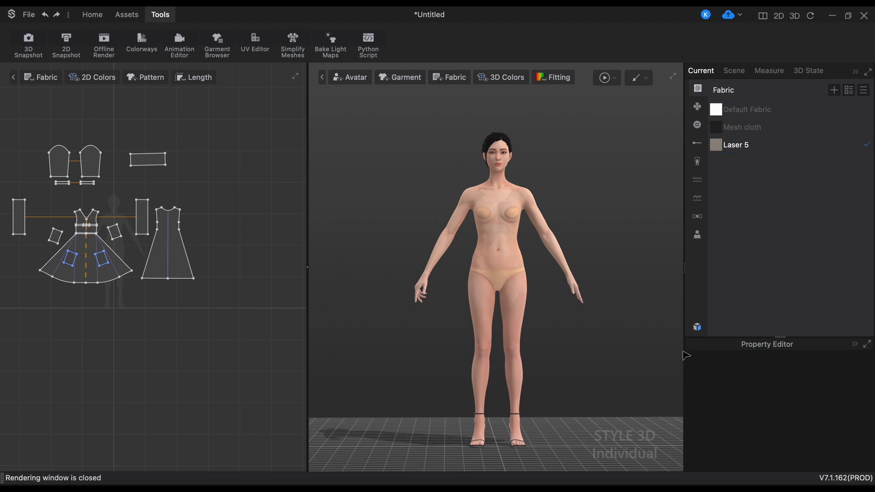
Add the blue Cotton_Poplin_1 fabric from the Resource Library to the project's fabric list and close the library
{"action": "left_click", "coordinate": [697, 328]}
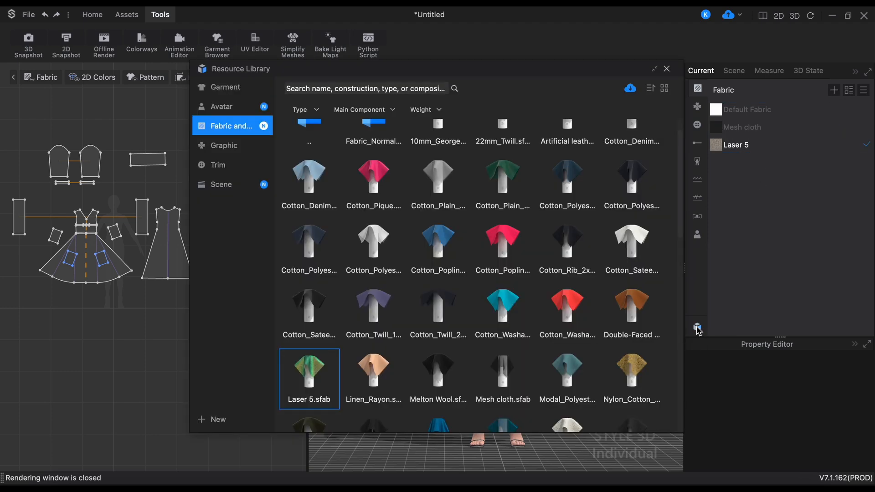
{"action": "mouse_move", "coordinate": [430, 322]}
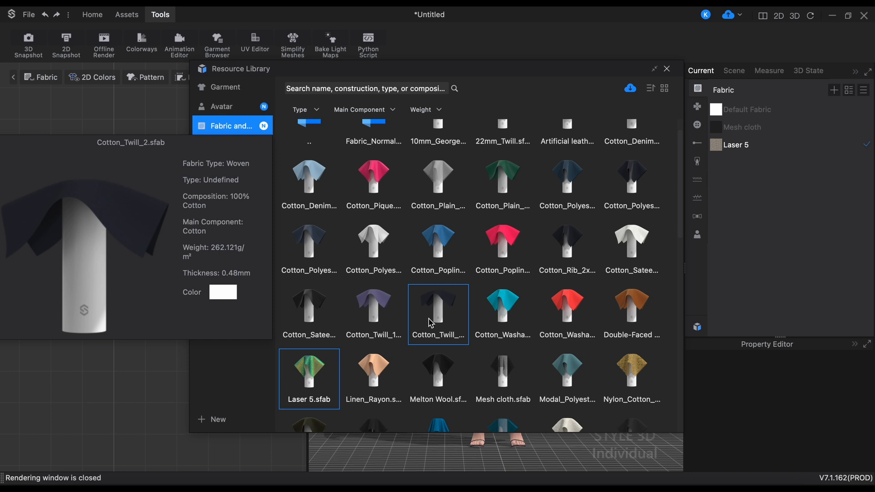
{"action": "scroll", "coordinate": [431, 322], "scroll_direction": "up", "scroll_amount": 1}
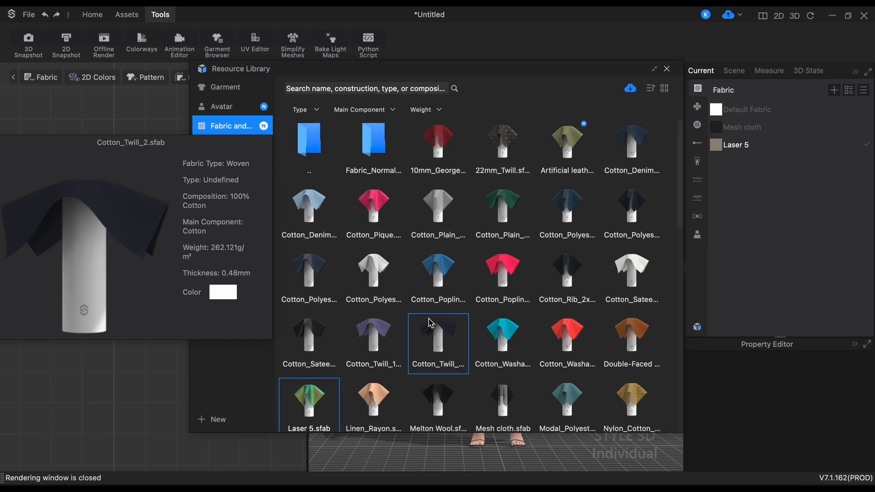
{"action": "mouse_move", "coordinate": [321, 214]}
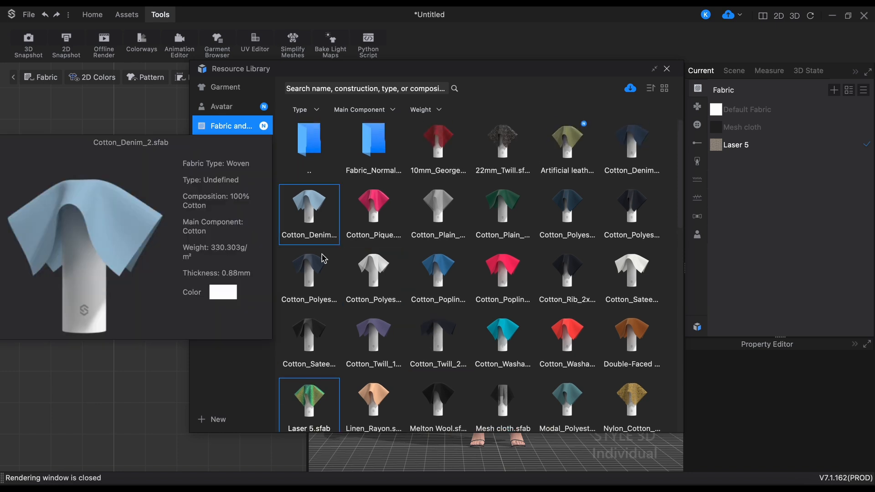
{"action": "mouse_move", "coordinate": [326, 270]}
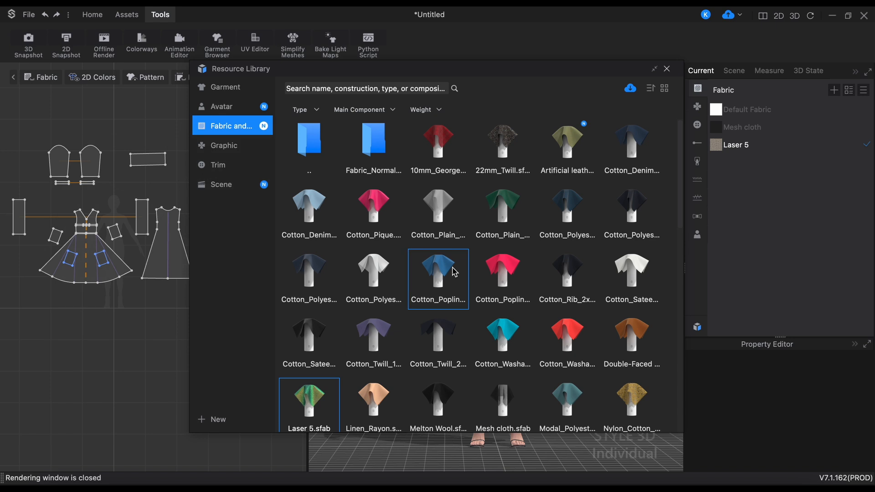
{"action": "double_click", "coordinate": [455, 272]}
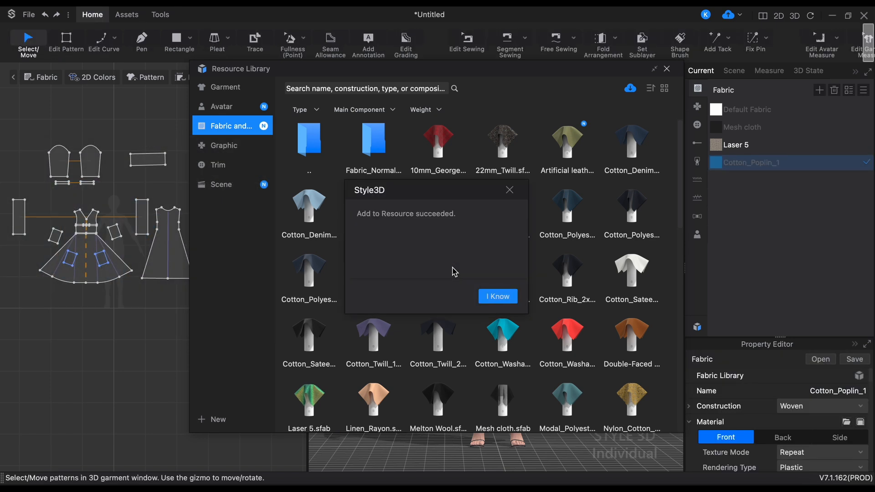
{"action": "left_click", "coordinate": [497, 297]}
{"action": "left_click", "coordinate": [667, 69]}
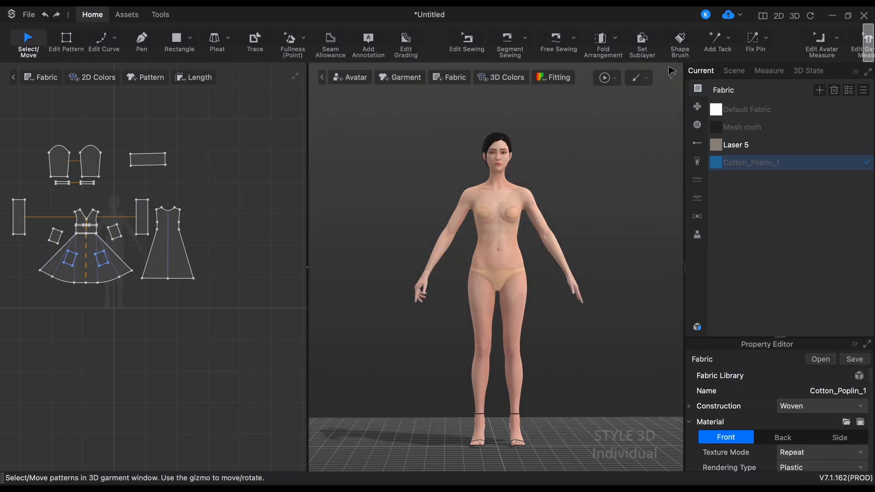
Assign the Cotton_Poplin_1 fabric to all pattern pieces of the dress and check it on the avatar
{"action": "left_click_drag", "start_coordinate": [228, 353], "coordinate": [2, 124]}
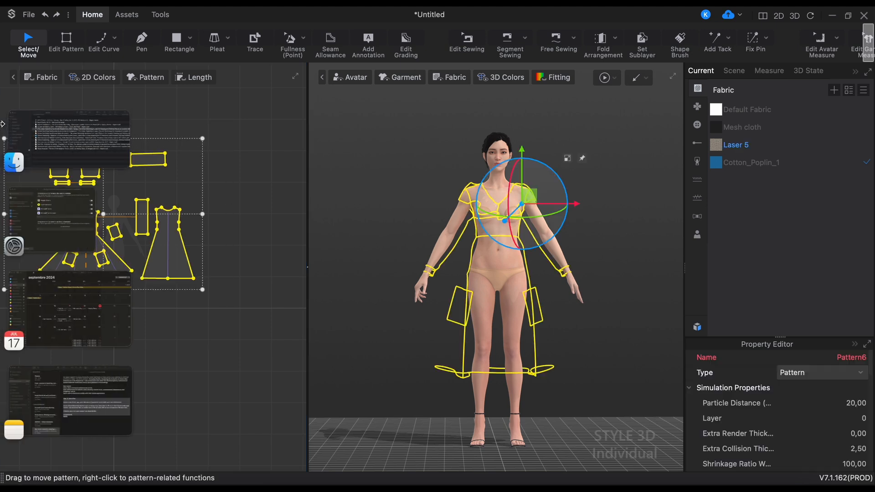
{"action": "left_click", "coordinate": [759, 169]}
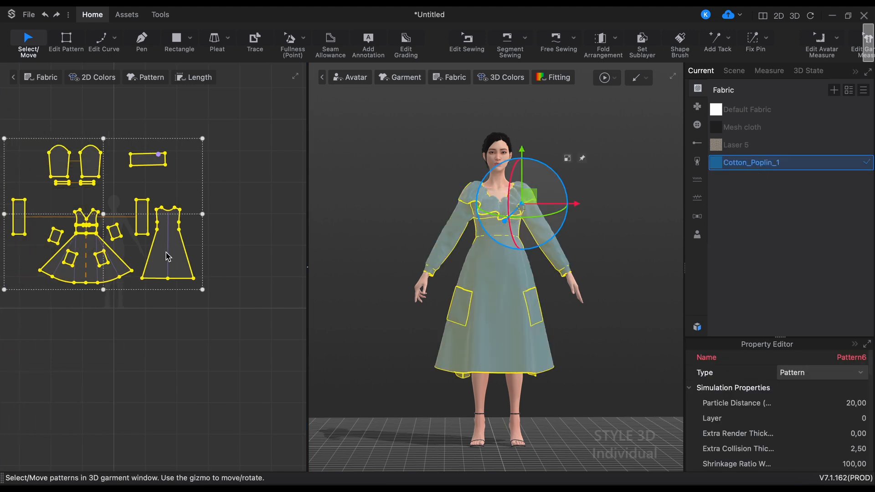
{"action": "left_click", "coordinate": [411, 348]}
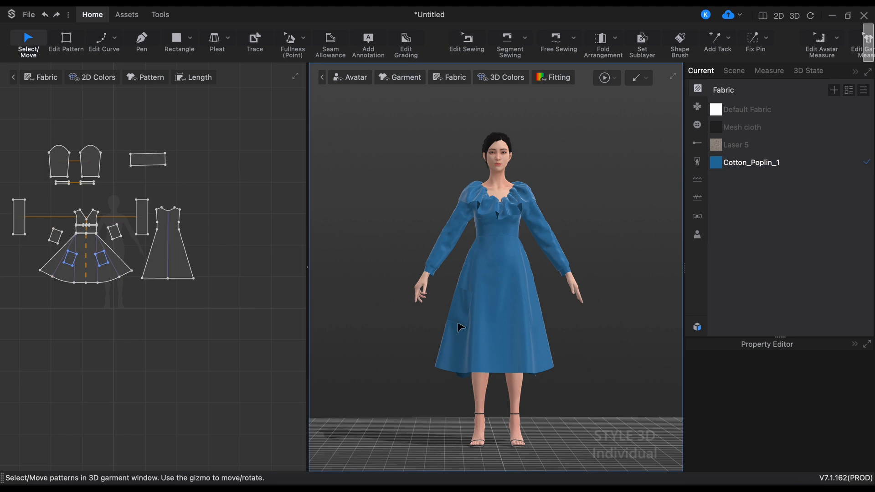
{"action": "right_click_drag", "start_coordinate": [603, 318], "coordinate": [620, 313]}
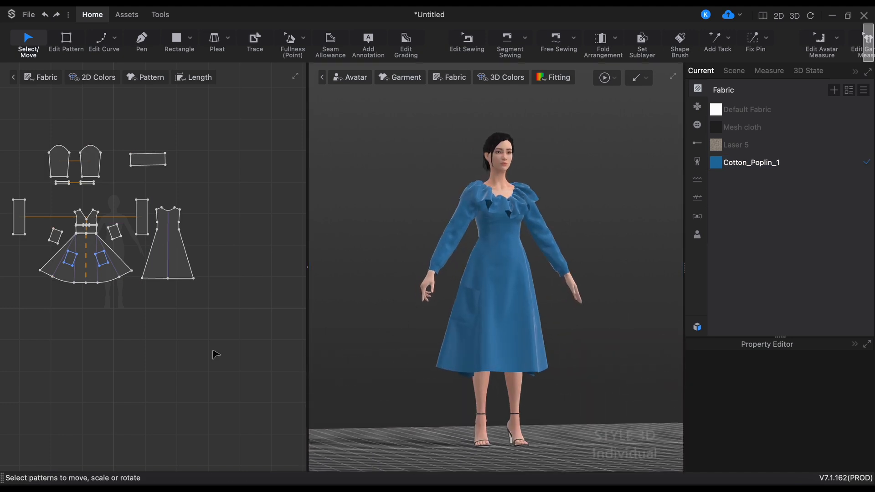
Assign the Mesh cloth fabric to the two patch pocket patterns beside the front skirt
{"action": "scroll", "coordinate": [221, 357], "scroll_direction": "down", "scroll_amount": 3}
{"action": "scroll", "coordinate": [221, 357], "scroll_direction": "up", "scroll_amount": 6}
{"action": "middle_click_drag", "start_coordinate": [137, 263], "coordinate": [298, 365]}
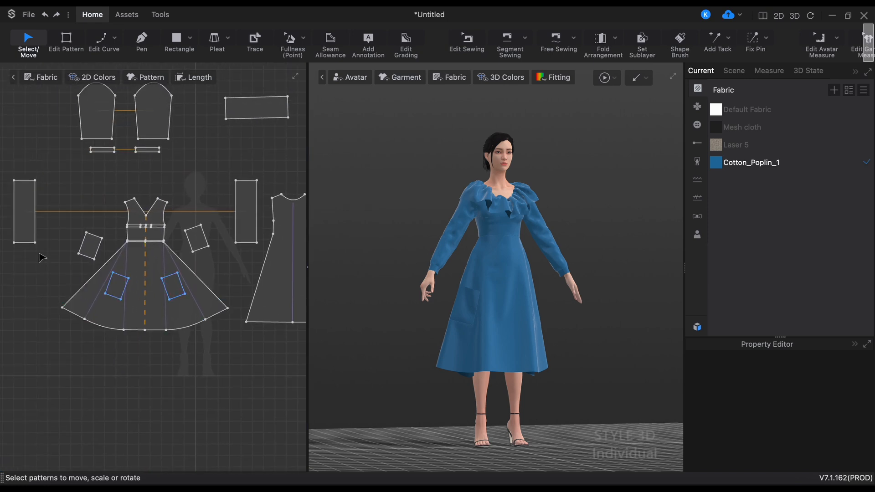
{"action": "left_click", "coordinate": [752, 131]}
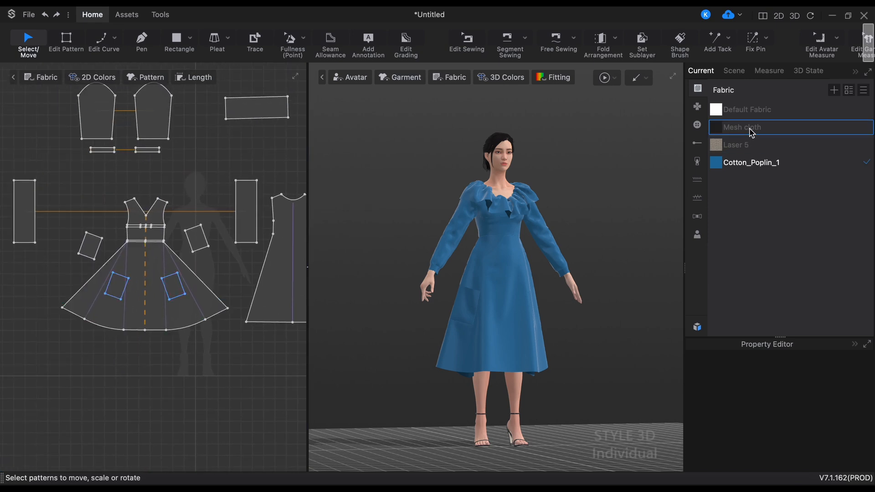
{"action": "left_click_drag", "start_coordinate": [749, 129], "coordinate": [200, 244]}
{"action": "left_click", "coordinate": [748, 130]}
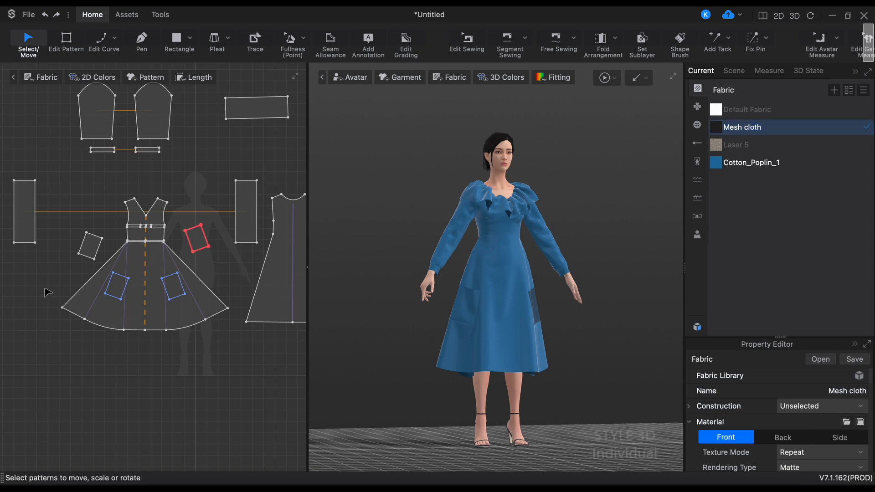
{"action": "left_click", "coordinate": [47, 292]}
{"action": "left_click", "coordinate": [751, 130]}
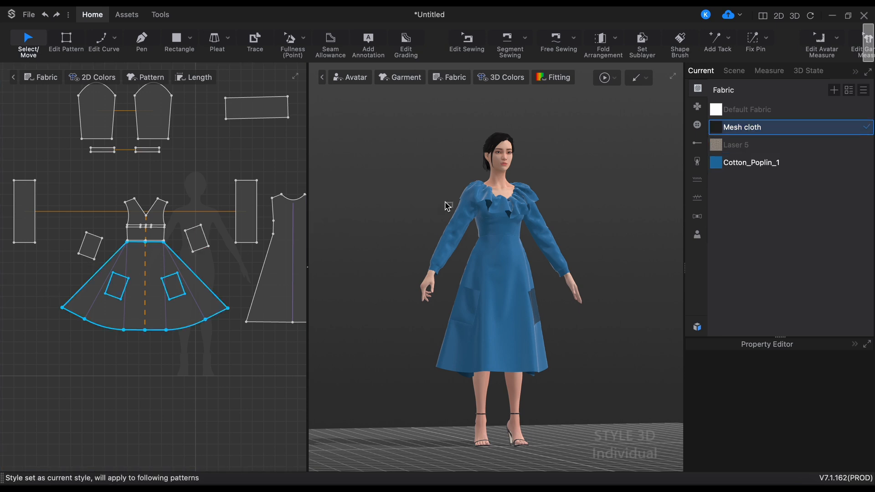
{"action": "left_click", "coordinate": [89, 247]}
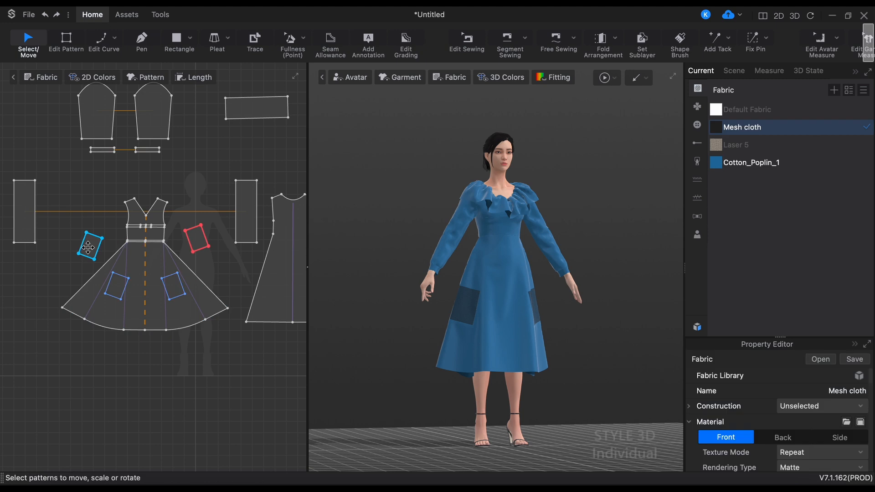
Assign the Mesh cloth fabric to the waistband pattern between bodice and skirt, and check the dress from the back and front
{"action": "left_click", "coordinate": [89, 248]}
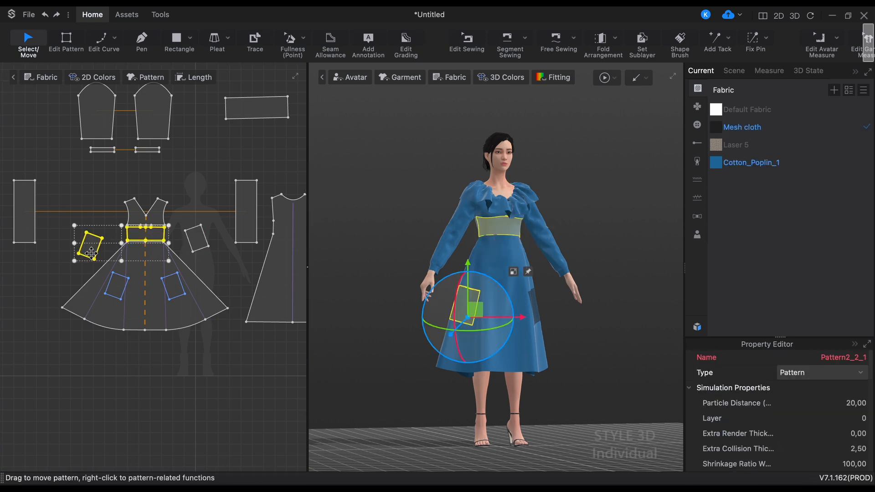
{"action": "left_click", "coordinate": [747, 130]}
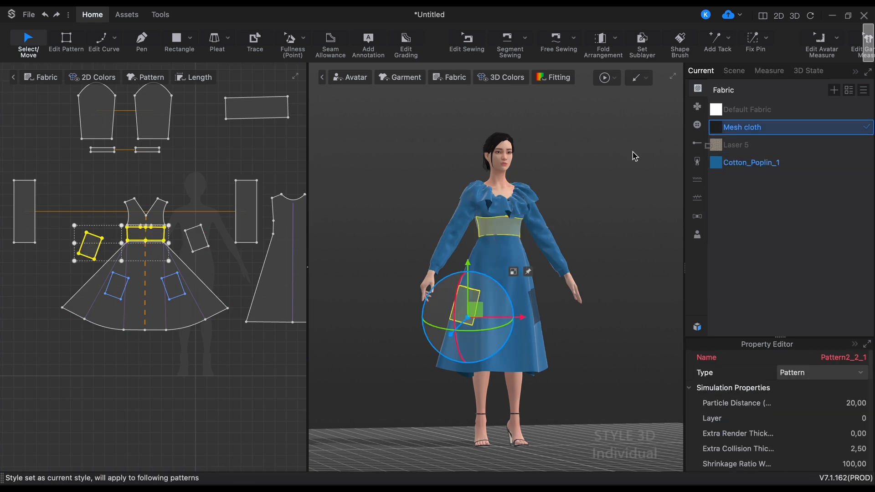
{"action": "left_click", "coordinate": [150, 238]}
{"action": "left_click", "coordinate": [620, 381]}
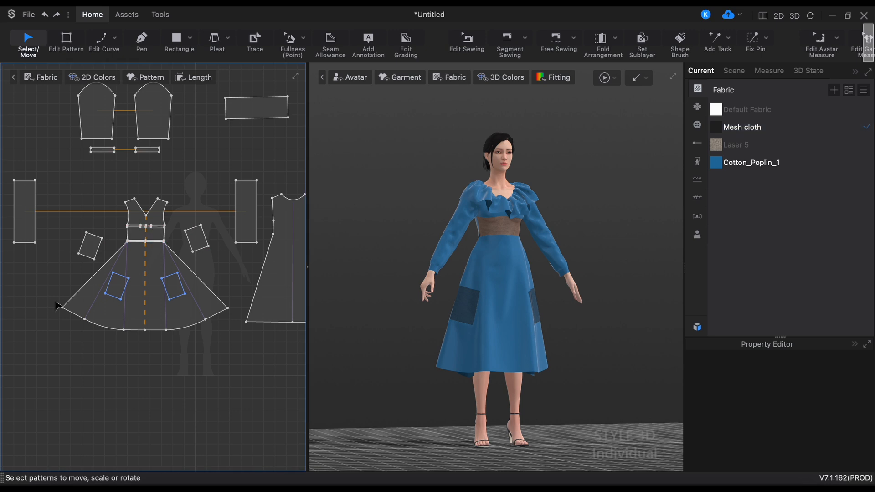
{"action": "right_click_drag", "start_coordinate": [638, 354], "coordinate": [334, 324]}
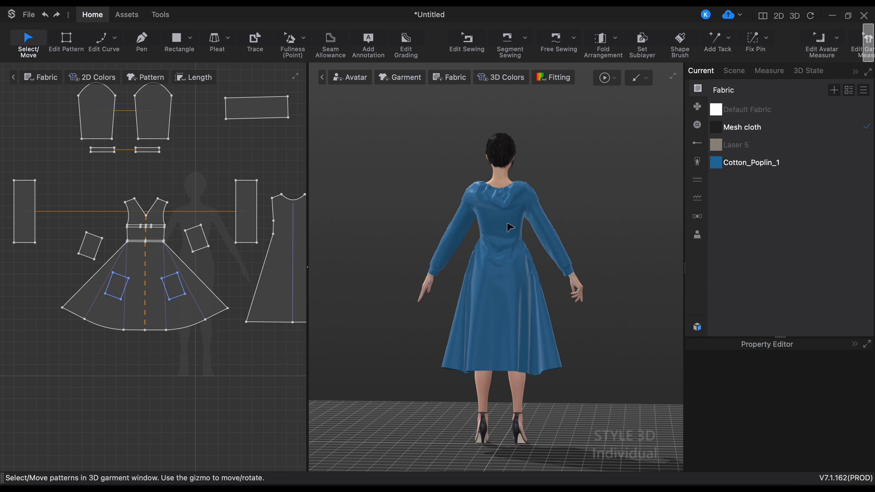
{"action": "right_click_drag", "start_coordinate": [447, 312], "coordinate": [697, 322]}
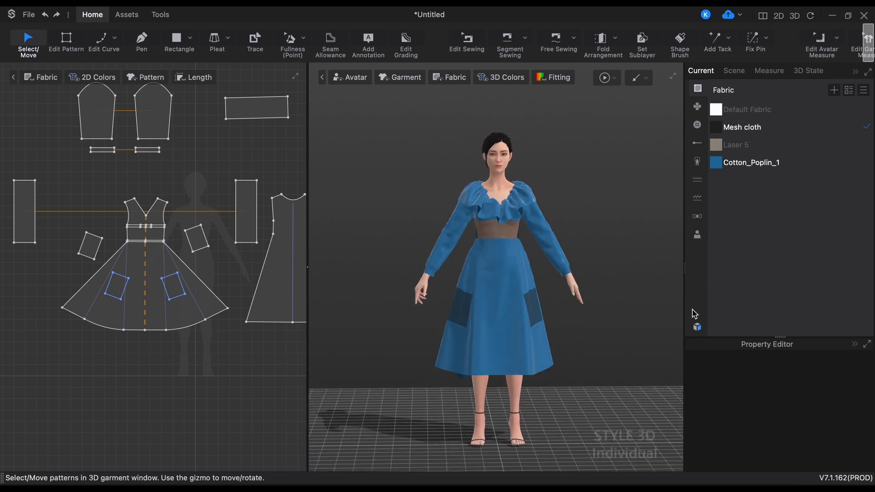
Assign the Mesh cloth fabric to the two tall ruffle patterns beside the bodice and the wide rectangular pattern beside the sleeves
{"action": "scroll", "coordinate": [283, 234], "scroll_direction": "down", "scroll_amount": 3}
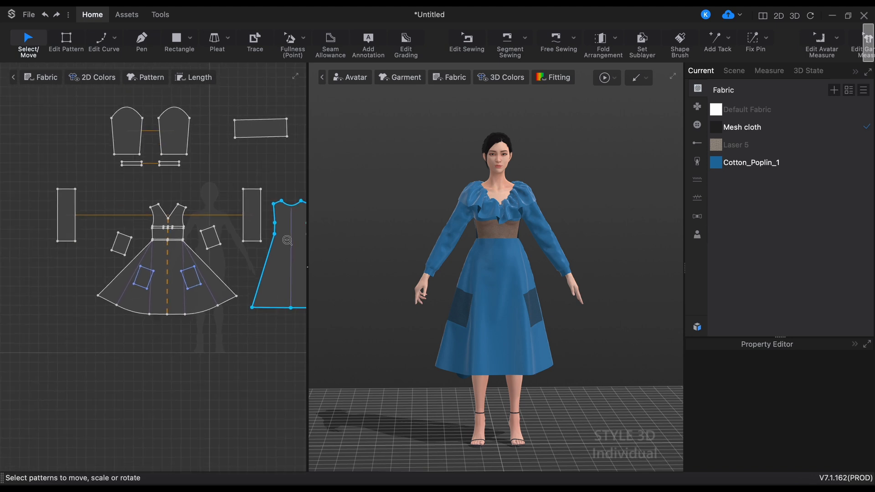
{"action": "left_click", "coordinate": [733, 127]}
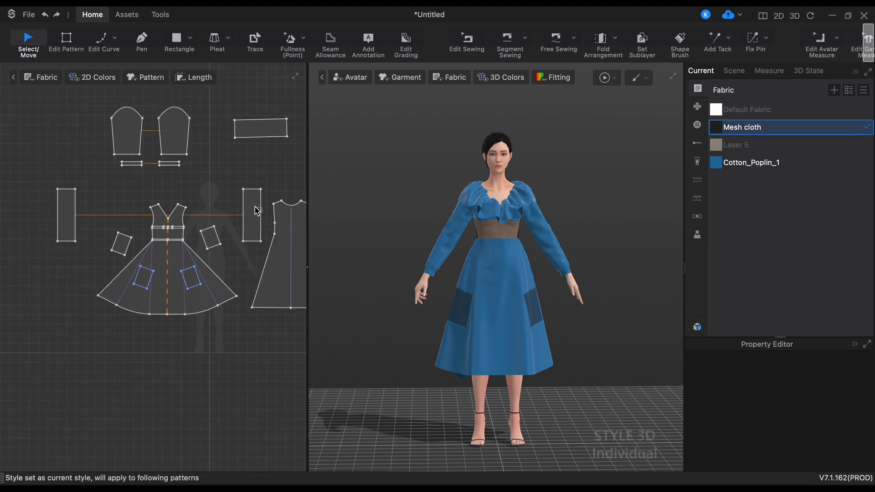
{"action": "left_click", "coordinate": [258, 211]}
{"action": "left_click", "coordinate": [732, 127]}
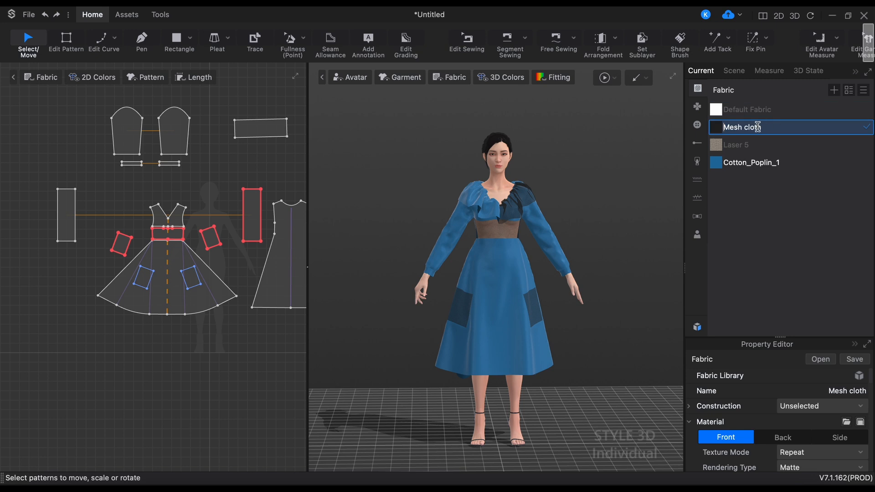
{"action": "left_click", "coordinate": [27, 230]}
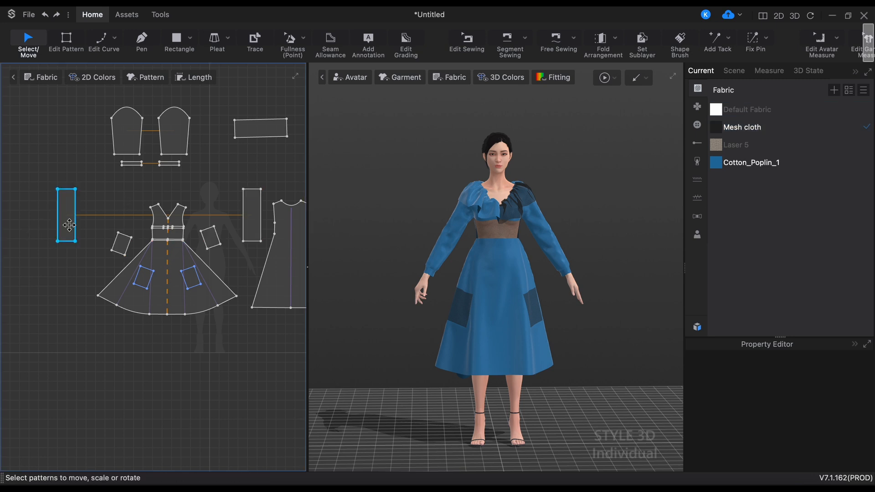
{"action": "left_click", "coordinate": [66, 214]}
{"action": "left_click", "coordinate": [256, 128], "text": "shift"}
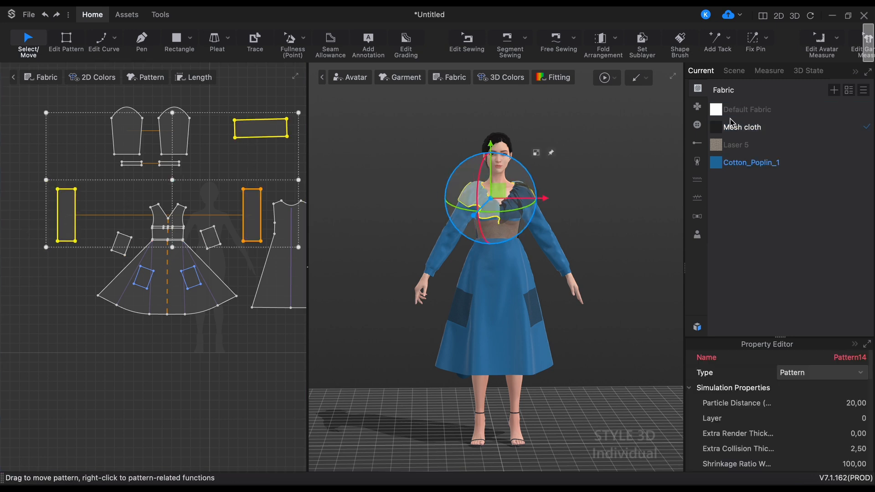
{"action": "left_click", "coordinate": [732, 127]}
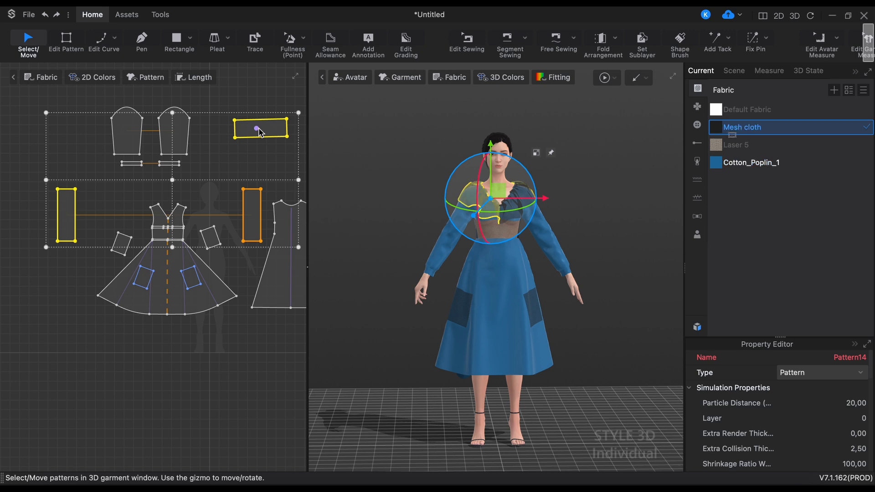
{"action": "left_click", "coordinate": [730, 131]}
{"action": "left_click", "coordinate": [238, 108]}
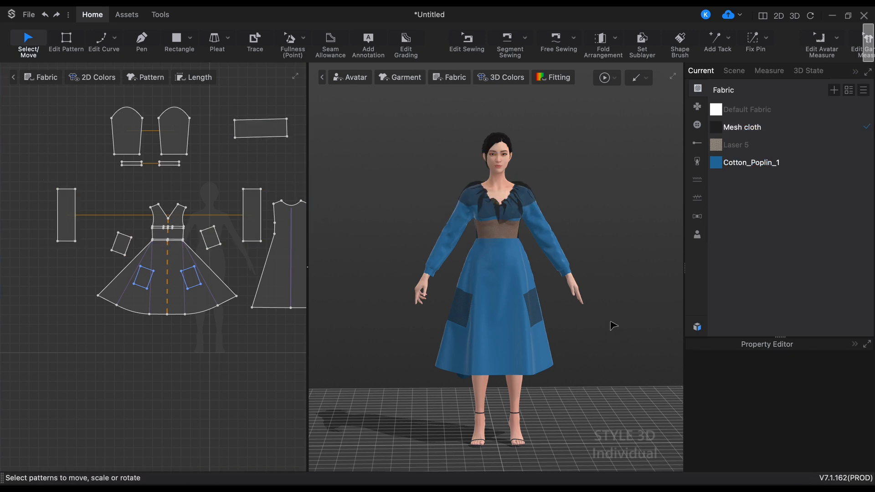
{"action": "mouse_move", "coordinate": [611, 323]}
{"action": "right_mouse_down"}
{"action": "mouse_move", "coordinate": [521, 356]}
{"action": "mouse_move", "coordinate": [391, 345]}
{"action": "mouse_move", "coordinate": [379, 335]}
{"action": "mouse_move", "coordinate": [619, 326]}
{"action": "right_mouse_up"}
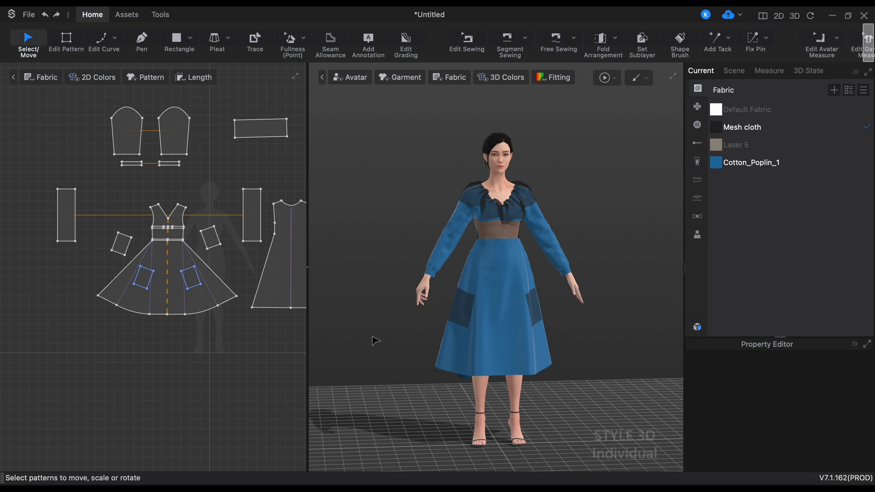
{"action": "right_click_drag", "start_coordinate": [374, 340], "coordinate": [613, 339]}
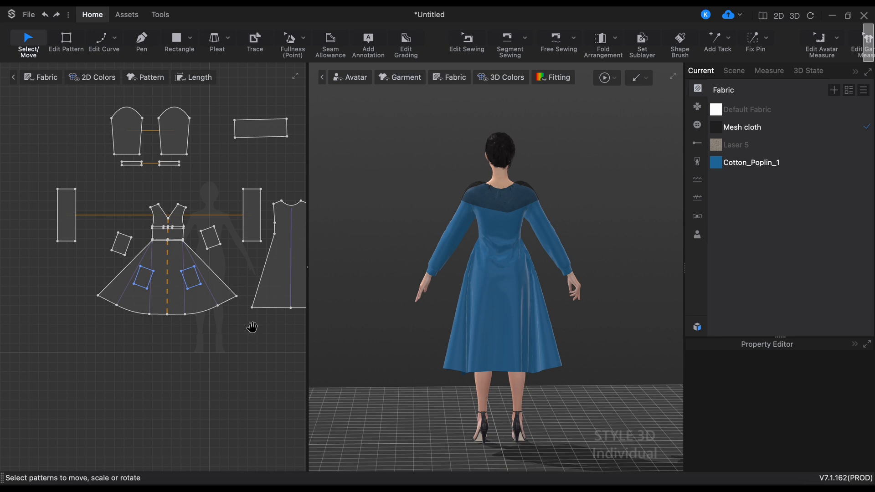
Draw an internal circle across one side edge of the back dress pattern with the Oval tool and move it slightly upward
{"action": "right_click_drag", "start_coordinate": [250, 326], "coordinate": [180, 361]}
{"action": "scroll", "coordinate": [201, 268], "scroll_direction": "up", "scroll_amount": 5}
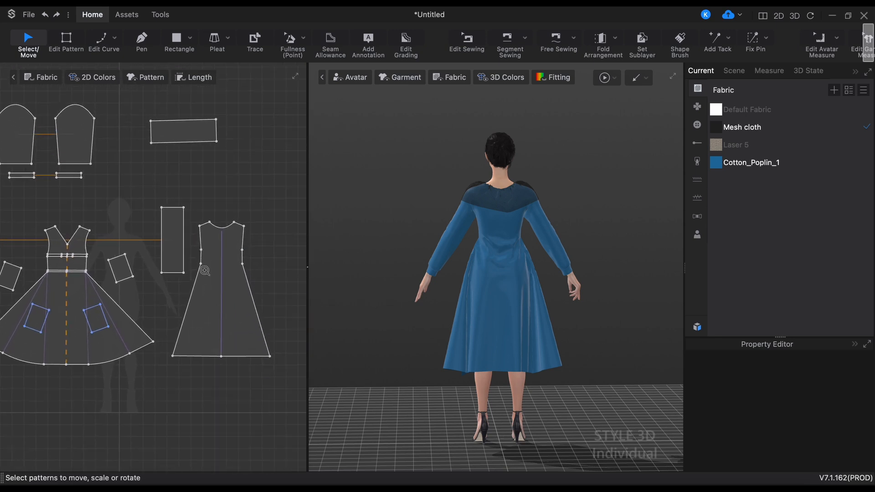
{"action": "right_click_drag", "start_coordinate": [146, 328], "coordinate": [93, 327]}
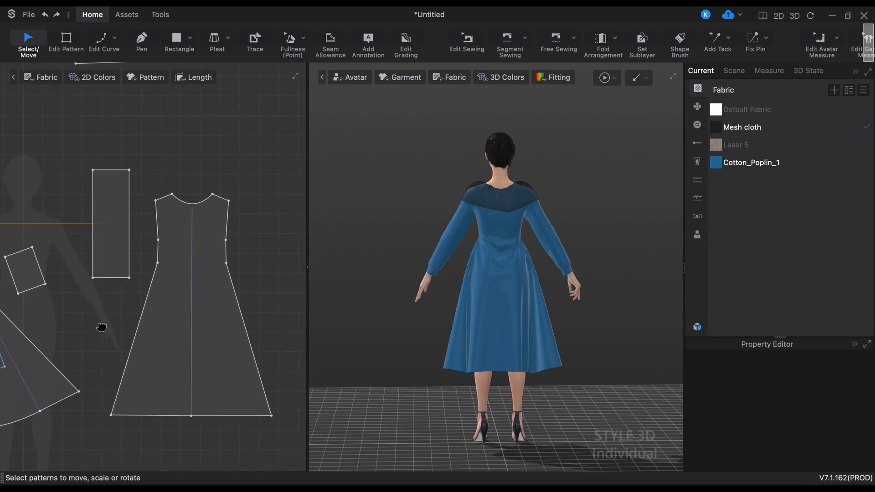
{"action": "left_click_drag", "start_coordinate": [191, 238], "coordinate": [240, 288]}
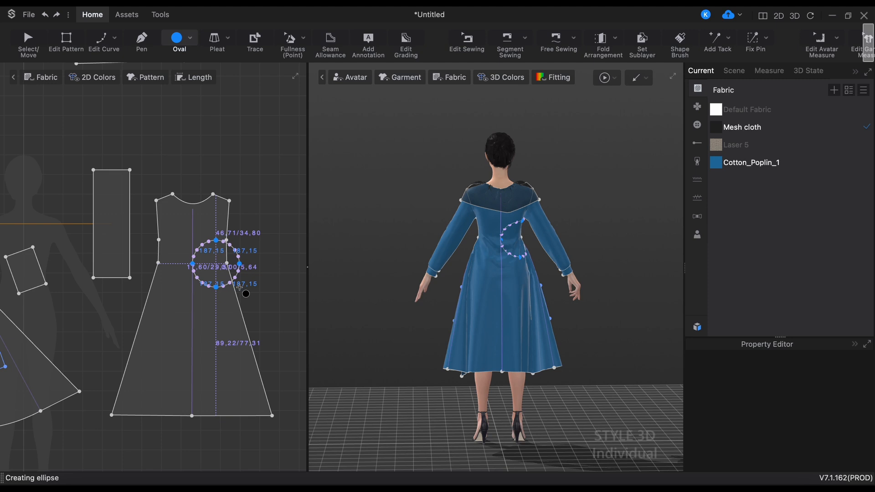
{"action": "left_click_drag", "start_coordinate": [240, 288], "coordinate": [237, 309]}
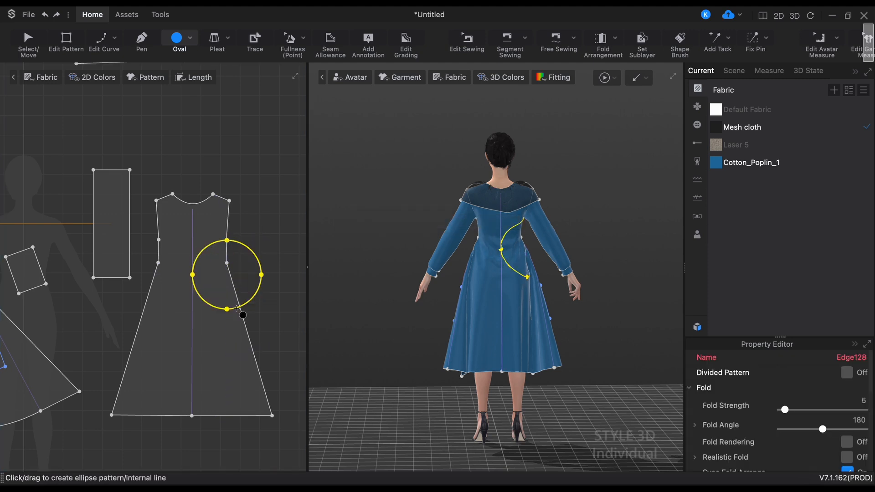
{"action": "left_click", "coordinate": [28, 40]}
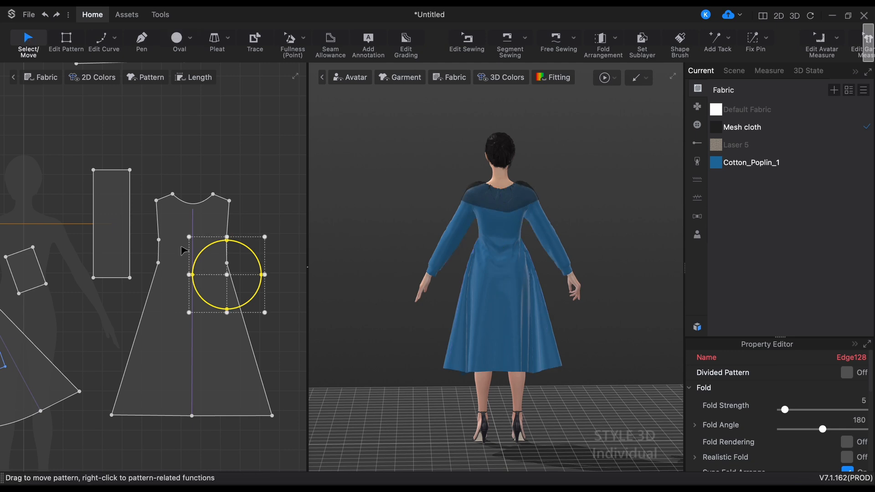
{"action": "left_click_drag", "start_coordinate": [246, 302], "coordinate": [245, 287]}
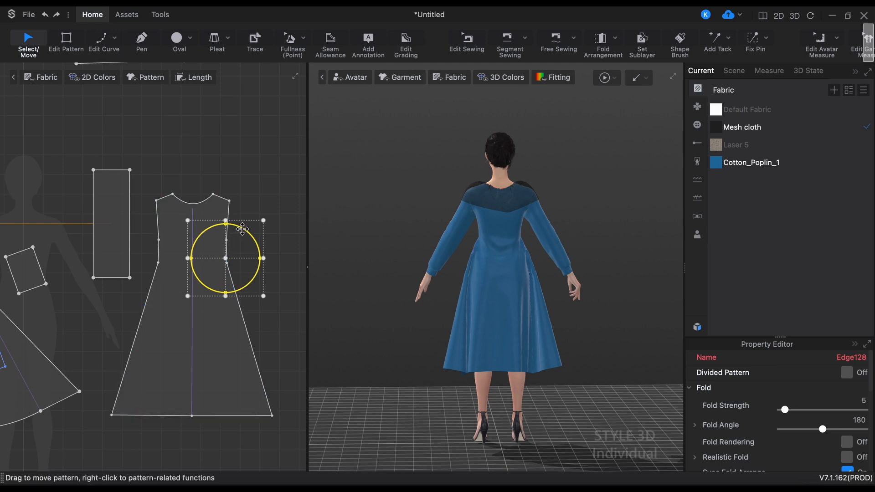
Cut and sew the back pattern along the circle, assign Mesh cloth to the separated side piece, and check the dress
{"action": "right_click", "coordinate": [245, 233]}
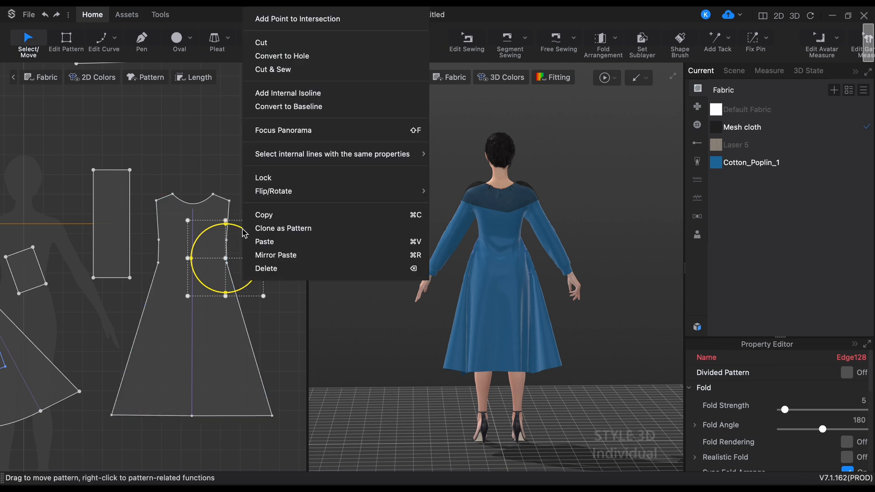
{"action": "left_click", "coordinate": [291, 73]}
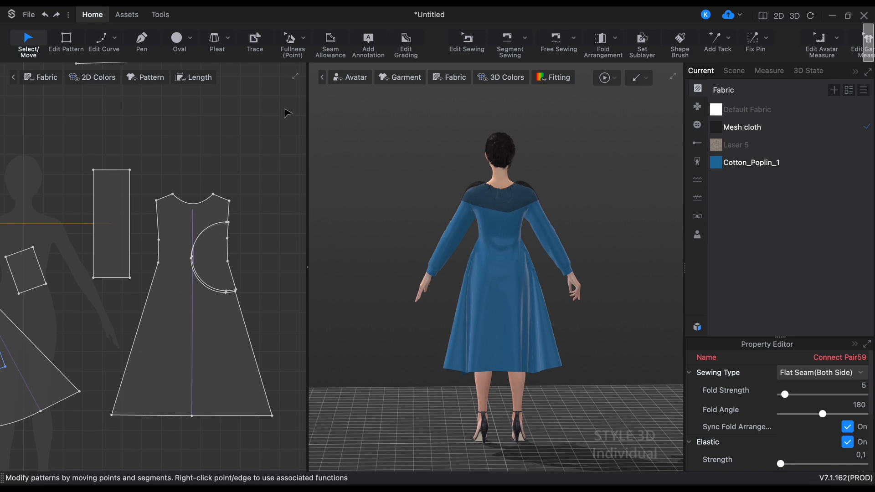
{"action": "left_click_drag", "start_coordinate": [750, 129], "coordinate": [215, 269]}
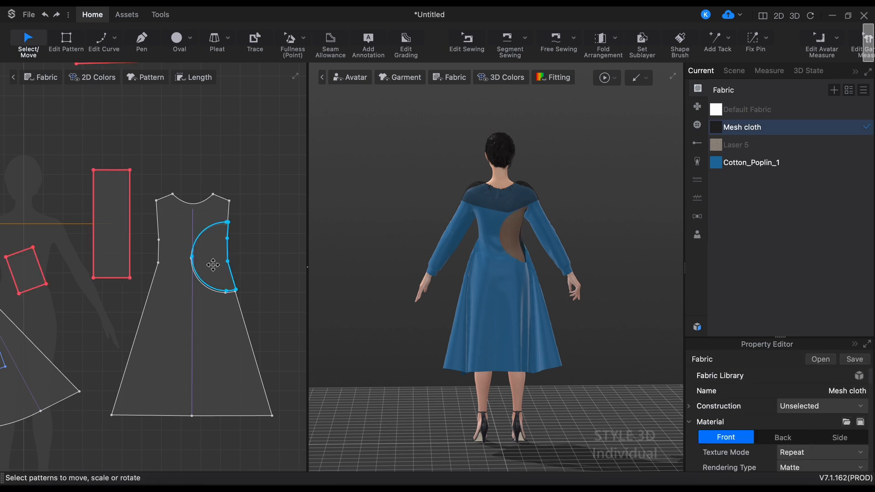
{"action": "right_click_drag", "start_coordinate": [615, 319], "coordinate": [724, 318]}
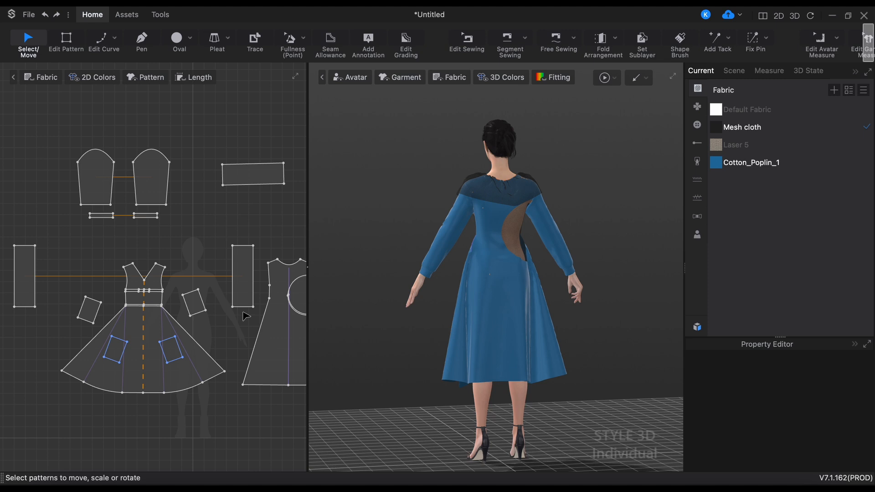
{"action": "scroll", "coordinate": [245, 316], "scroll_direction": "down", "scroll_amount": 3}
{"action": "right_click_drag", "start_coordinate": [422, 356], "coordinate": [630, 354]}
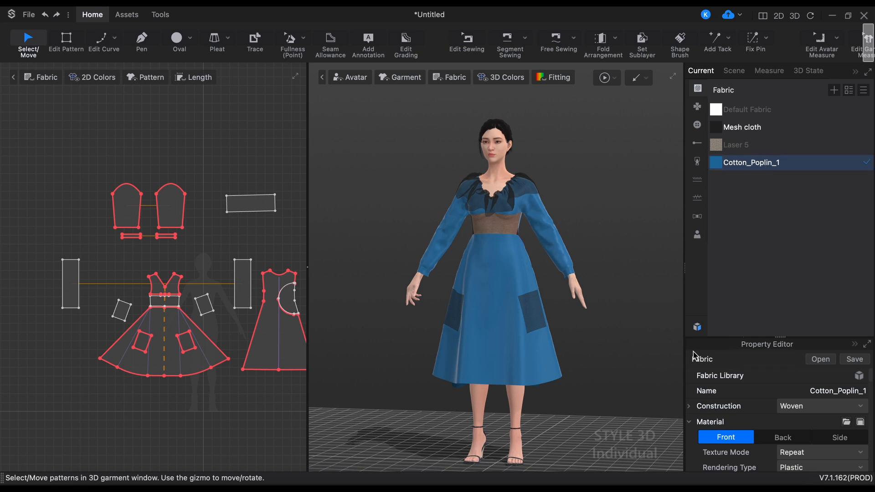
Enlarge the Property Editor and set the Cotton_Poplin_1 fabric's construction to Silk
{"action": "scroll", "coordinate": [774, 383], "scroll_direction": "down", "scroll_amount": 1}
{"action": "scroll", "coordinate": [774, 383], "scroll_direction": "up", "scroll_amount": 1}
{"action": "left_click_drag", "start_coordinate": [781, 336], "coordinate": [790, 241]}
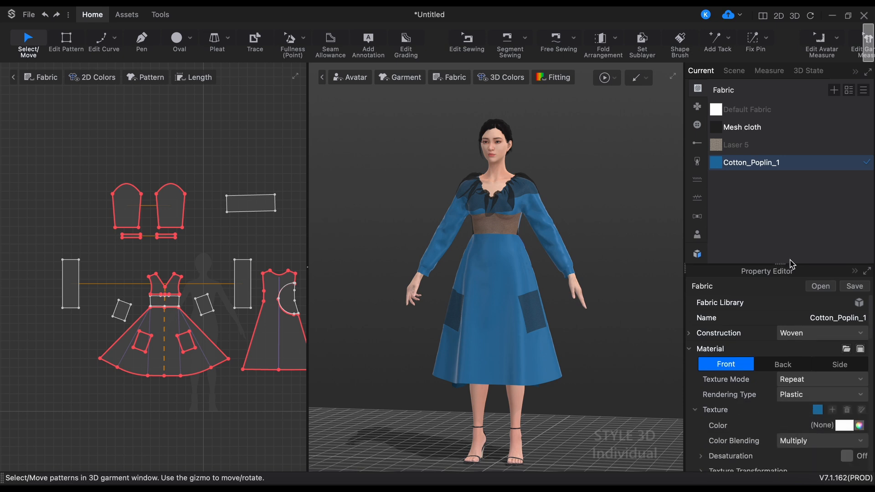
{"action": "left_click", "coordinate": [832, 334]}
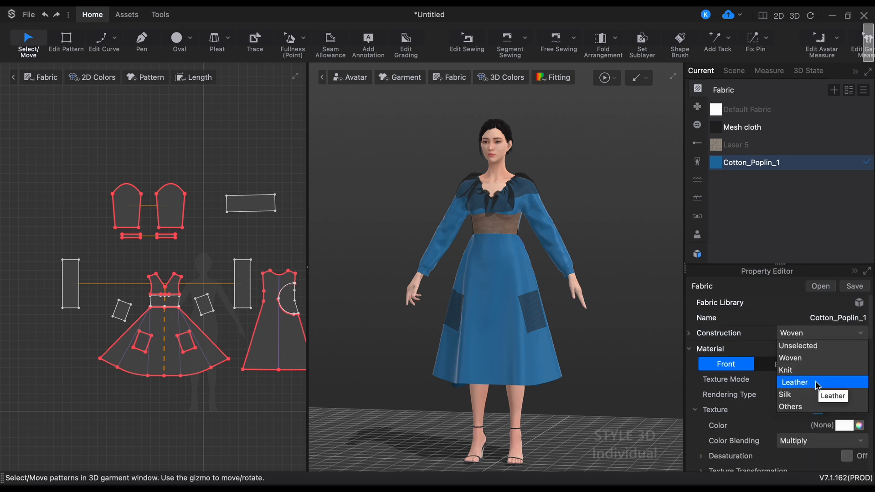
{"action": "left_click", "coordinate": [814, 395]}
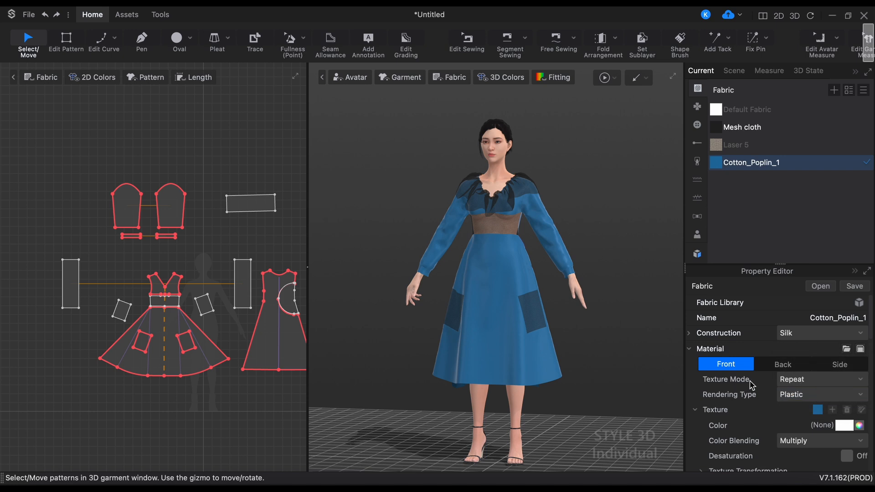
Change the Cotton_Poplin_1 texture color to the green shade 25B487
{"action": "mouse_move", "coordinate": [820, 414]}
{"action": "scroll", "coordinate": [804, 409], "scroll_direction": "down", "scroll_amount": 3}
{"action": "scroll", "coordinate": [804, 409], "scroll_direction": "down", "scroll_amount": 1}
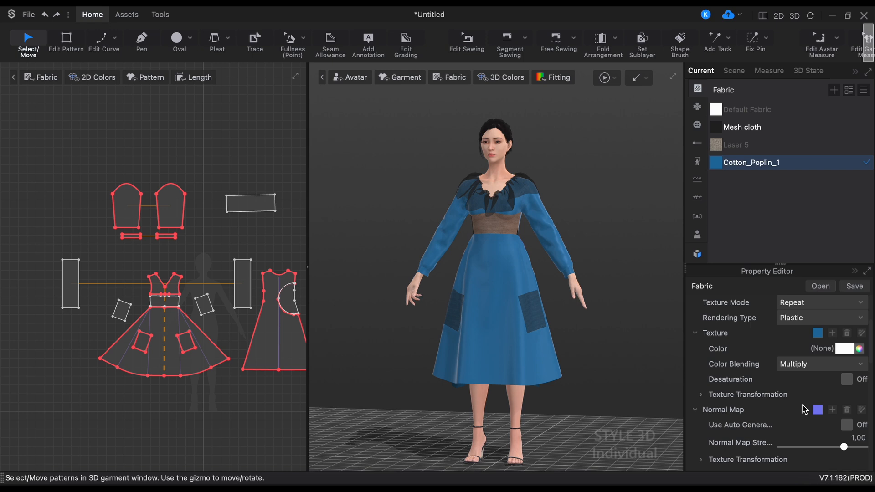
{"action": "left_click", "coordinate": [859, 350]}
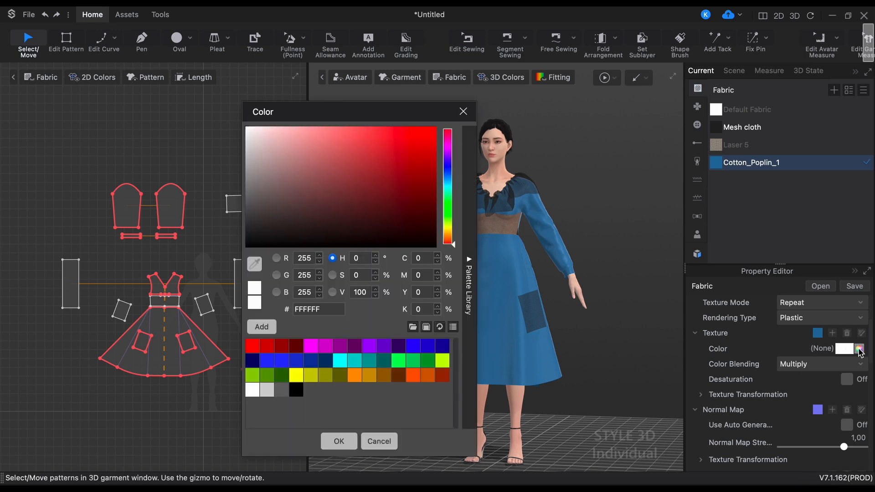
{"action": "left_click_drag", "start_coordinate": [447, 188], "coordinate": [448, 203]}
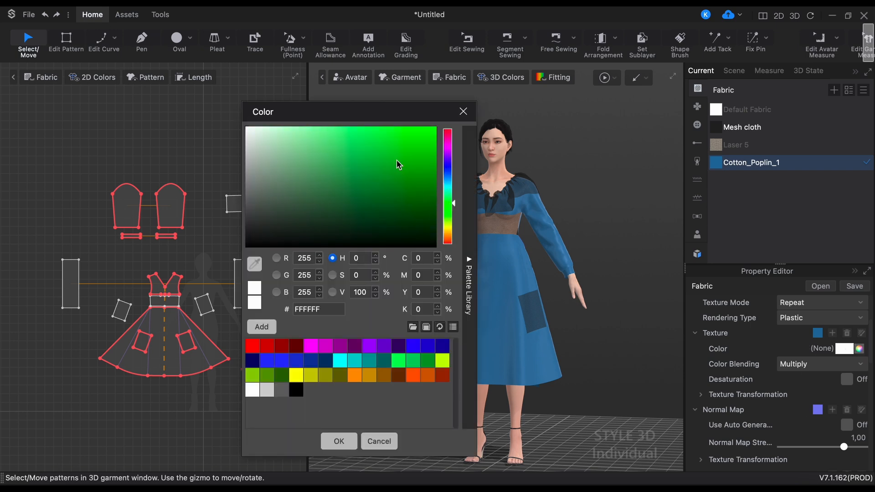
{"action": "mouse_move", "coordinate": [397, 159]}
{"action": "left_mouse_down"}
{"action": "mouse_move", "coordinate": [430, 135]}
{"action": "mouse_move", "coordinate": [402, 136]}
{"action": "mouse_move", "coordinate": [384, 152]}
{"action": "mouse_move", "coordinate": [397, 162]}
{"action": "left_mouse_up"}
{"action": "mouse_move", "coordinate": [452, 205]}
{"action": "left_mouse_down"}
{"action": "mouse_move", "coordinate": [447, 146]}
{"action": "mouse_move", "coordinate": [454, 222]}
{"action": "mouse_move", "coordinate": [452, 216]}
{"action": "left_mouse_up"}
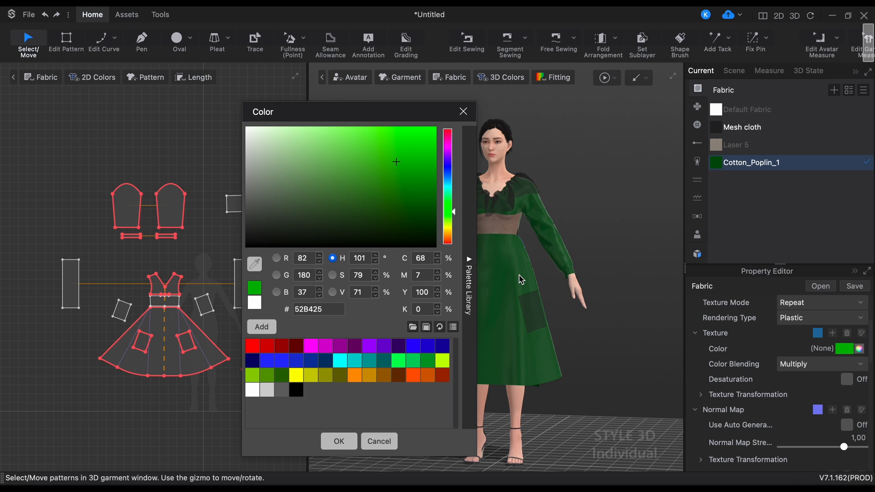
{"action": "left_click", "coordinate": [452, 193]}
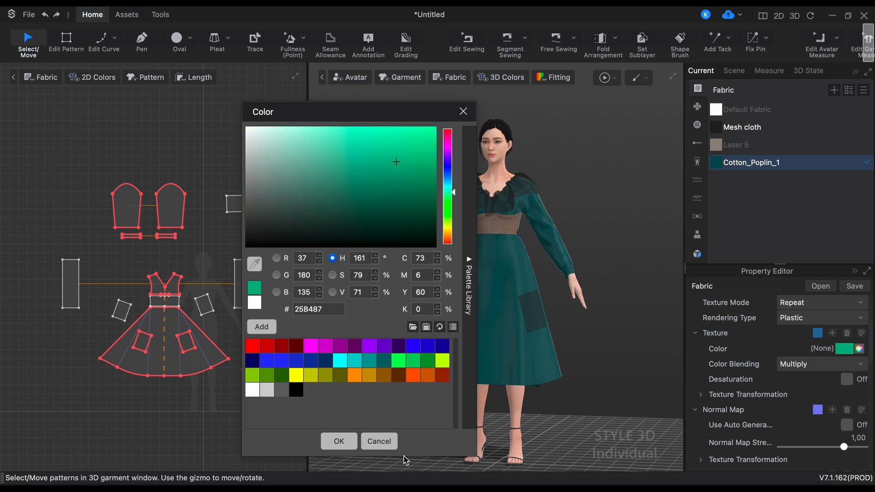
{"action": "left_click", "coordinate": [342, 441]}
Raise the Cotton_Poplin_1 fabric's gloss above 0.69 and set its metalness to 0.99
{"action": "scroll", "coordinate": [783, 403], "scroll_direction": "down", "scroll_amount": 5}
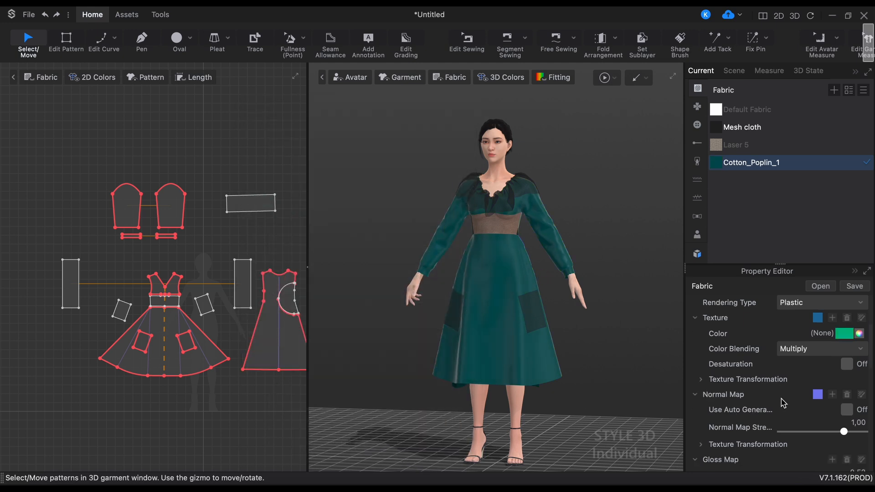
{"action": "scroll", "coordinate": [782, 403], "scroll_direction": "down", "scroll_amount": 2}
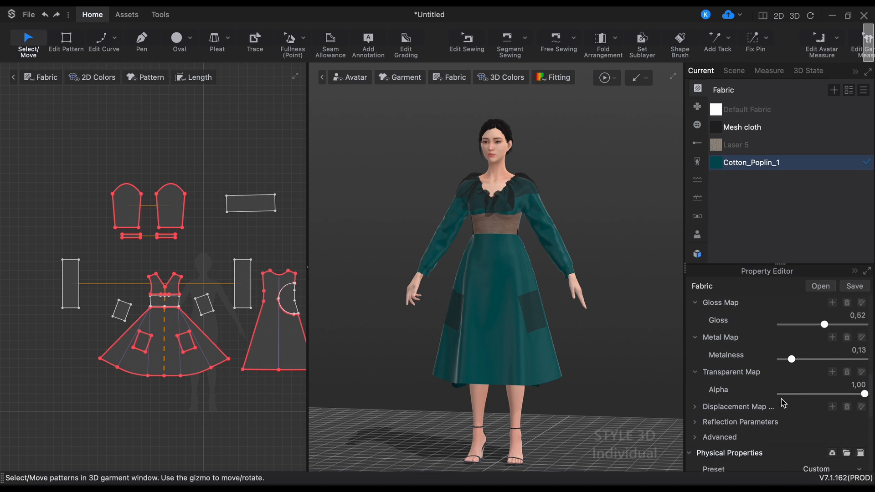
{"action": "left_click_drag", "start_coordinate": [824, 325], "coordinate": [842, 328]}
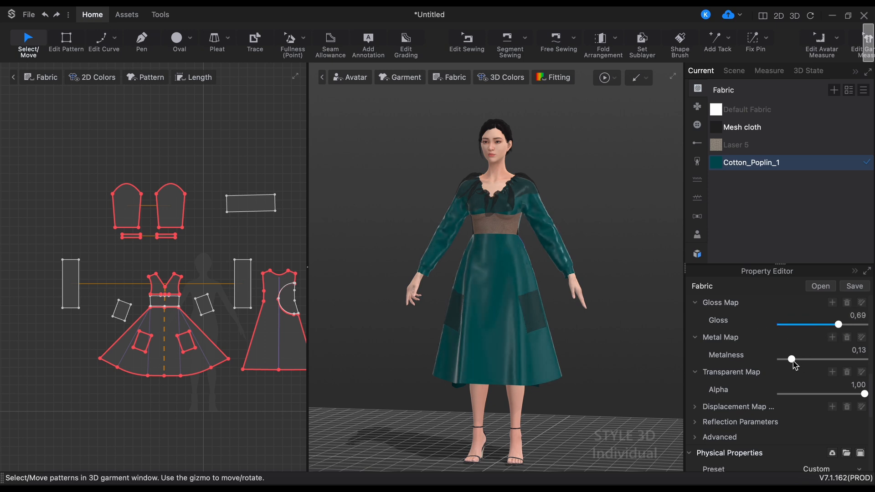
{"action": "left_click_drag", "start_coordinate": [792, 359], "coordinate": [864, 359]}
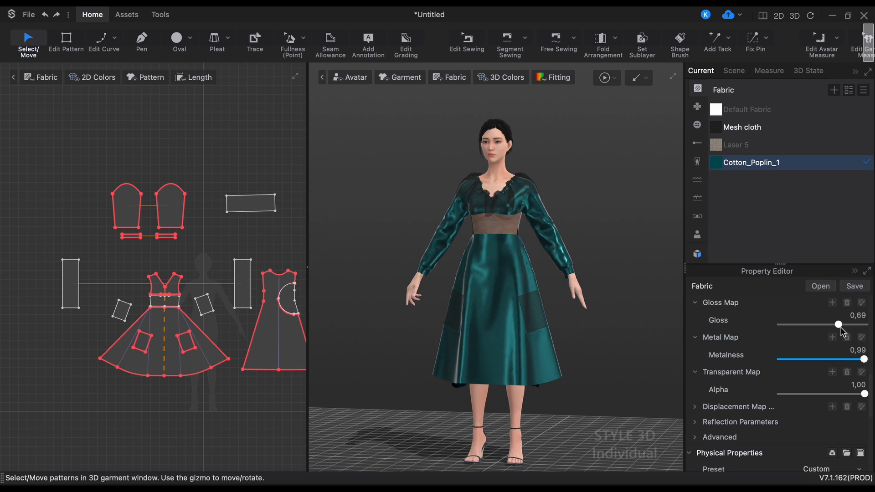
{"action": "left_click_drag", "start_coordinate": [840, 326], "coordinate": [850, 327]}
Set the Cotton_Poplin_1 fabric's alpha to 0.77 and expand its advanced material settings
{"action": "scroll", "coordinate": [837, 346], "scroll_direction": "down", "scroll_amount": 2}
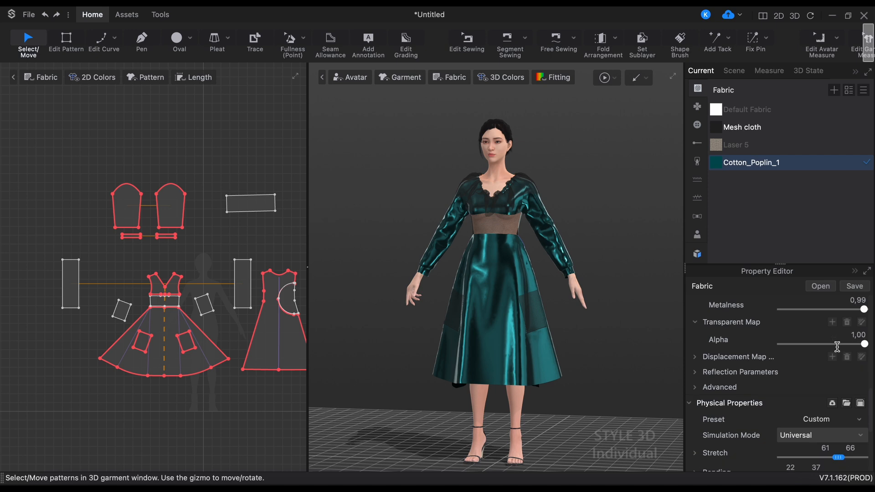
{"action": "left_click", "coordinate": [863, 345]}
{"action": "mouse_move", "coordinate": [862, 347]}
{"action": "left_mouse_down"}
{"action": "mouse_move", "coordinate": [835, 348]}
{"action": "mouse_move", "coordinate": [845, 349]}
{"action": "left_mouse_up"}
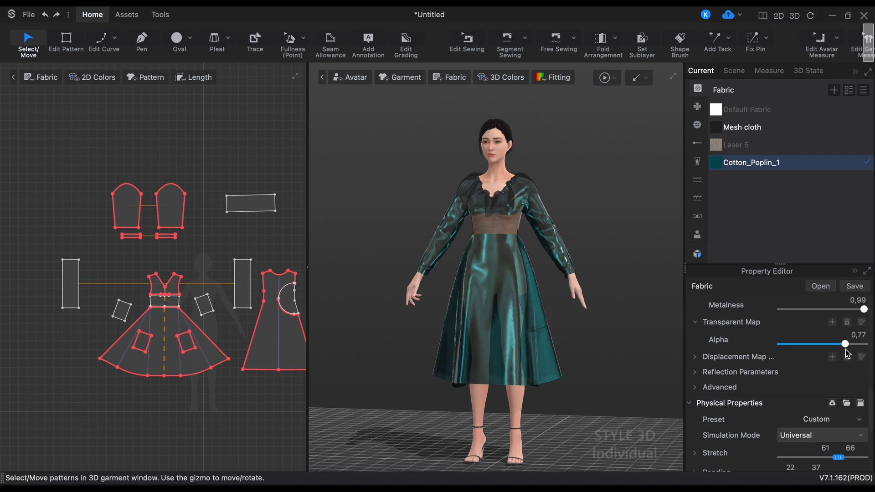
{"action": "scroll", "coordinate": [826, 362], "scroll_direction": "down", "scroll_amount": 2}
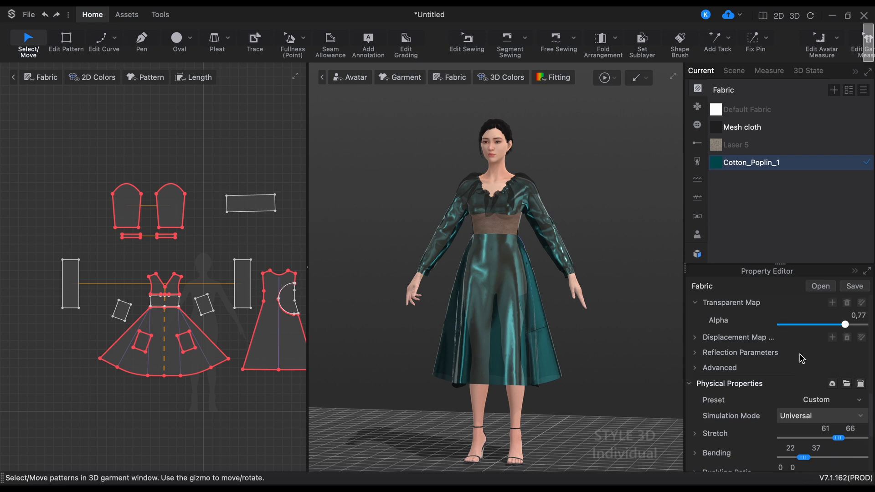
{"action": "left_click", "coordinate": [695, 356]}
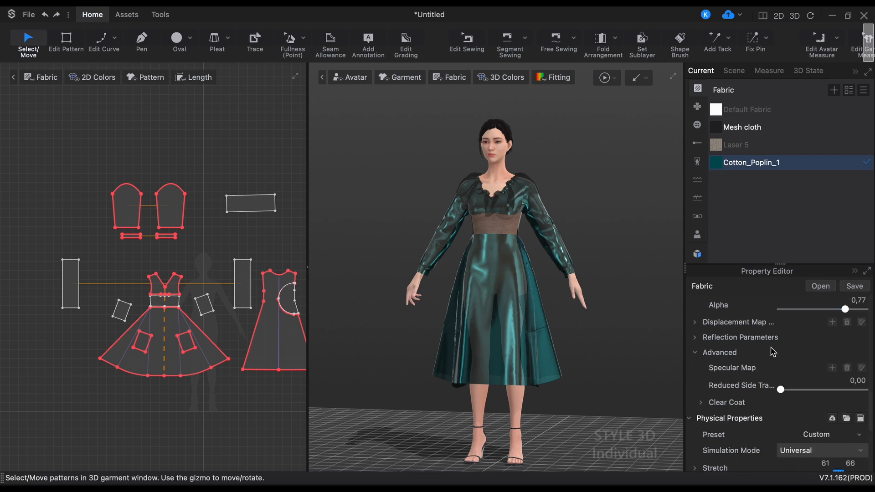
{"action": "scroll", "coordinate": [772, 351], "scroll_direction": "down", "scroll_amount": 3}
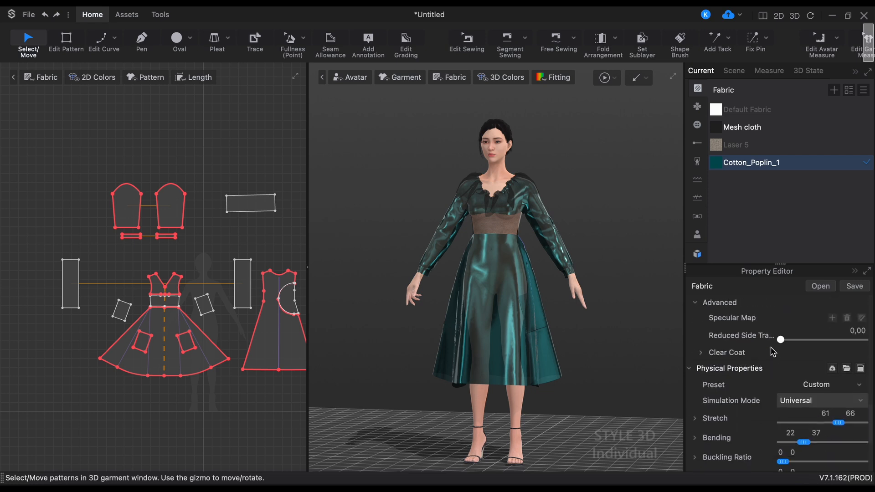
Set the fabric's bending to 84 and 99 and its buckling stiffness to 71, and start the garment simulation
{"action": "scroll", "coordinate": [773, 351], "scroll_direction": "down", "scroll_amount": 4}
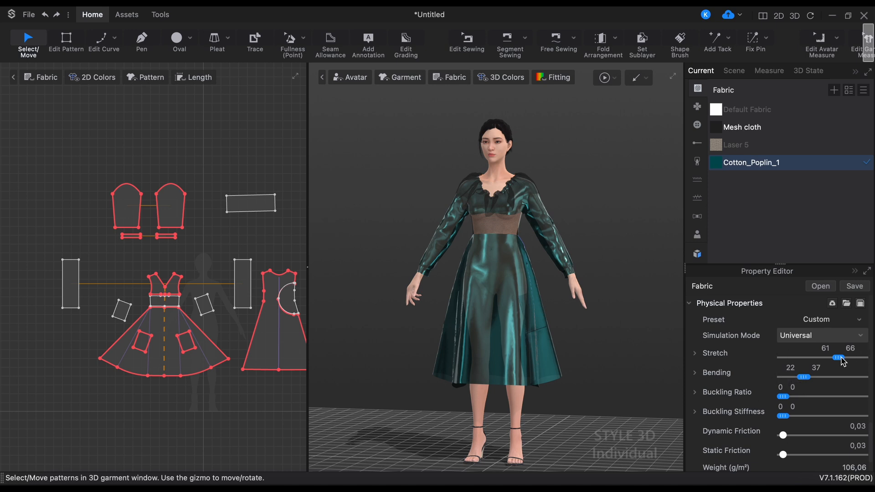
{"action": "scroll", "coordinate": [843, 361], "scroll_direction": "down", "scroll_amount": 1}
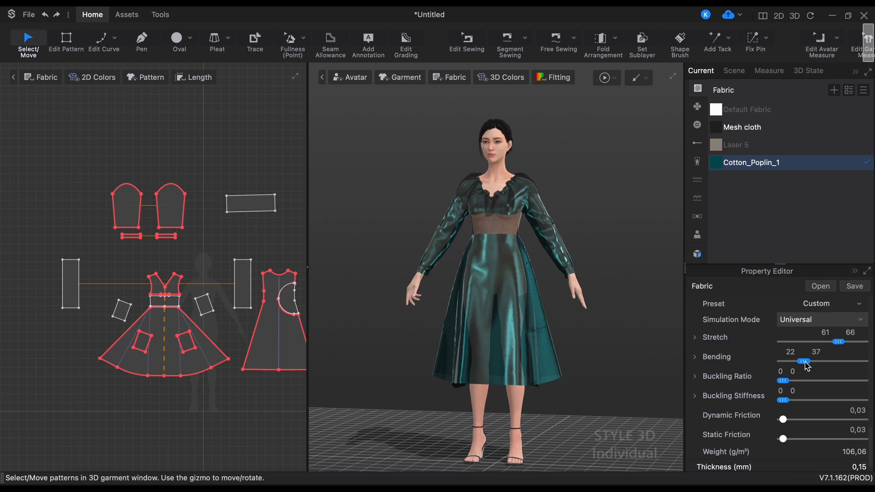
{"action": "left_click_drag", "start_coordinate": [810, 362], "coordinate": [863, 360]}
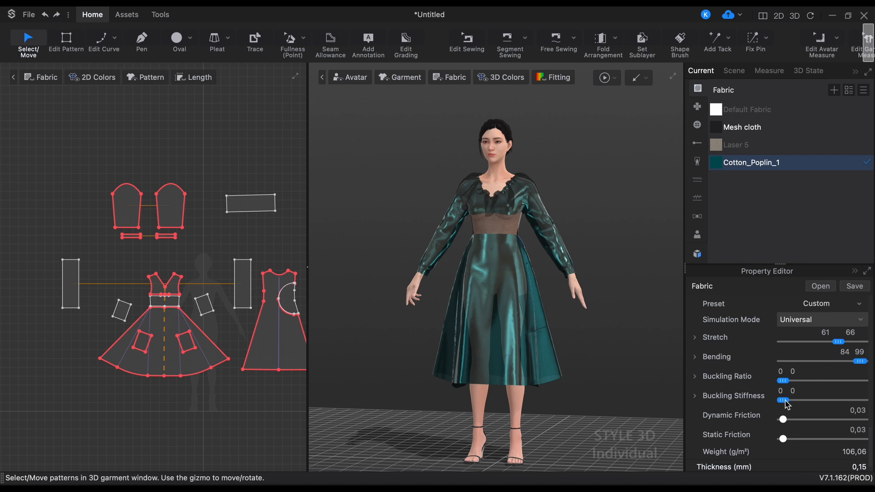
{"action": "left_click_drag", "start_coordinate": [787, 405], "coordinate": [848, 403]}
{"action": "left_click", "coordinate": [605, 79]}
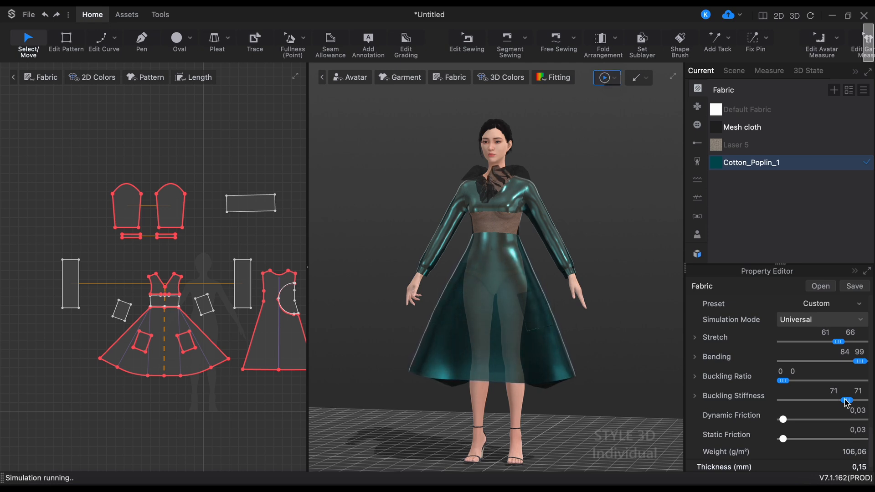
Lower the fabric's buckling stiffness to 41, its stretch to 43 and 48, and reduce its bending
{"action": "left_click_drag", "start_coordinate": [846, 403], "coordinate": [819, 405]}
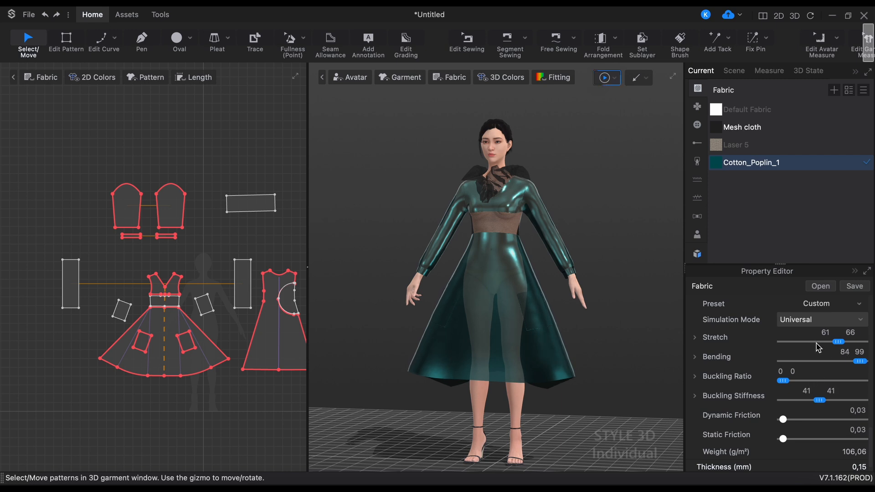
{"action": "left_click_drag", "start_coordinate": [836, 343], "coordinate": [822, 343]}
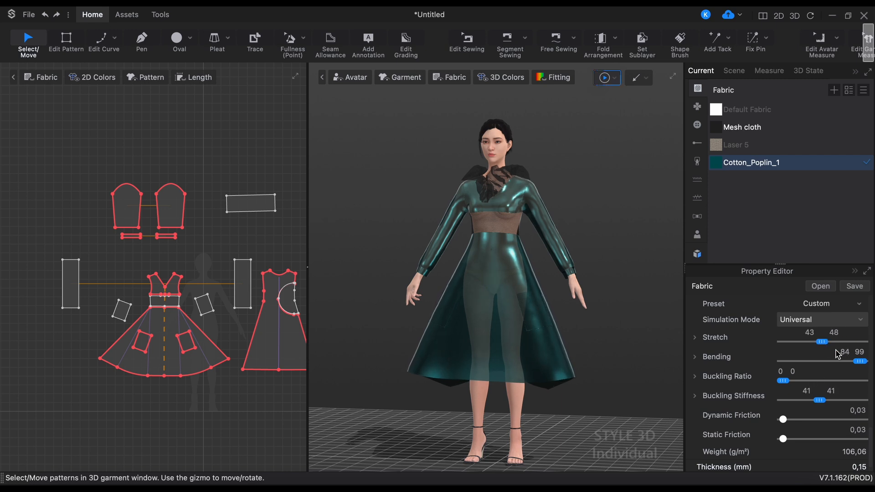
{"action": "left_click_drag", "start_coordinate": [863, 365], "coordinate": [814, 368]}
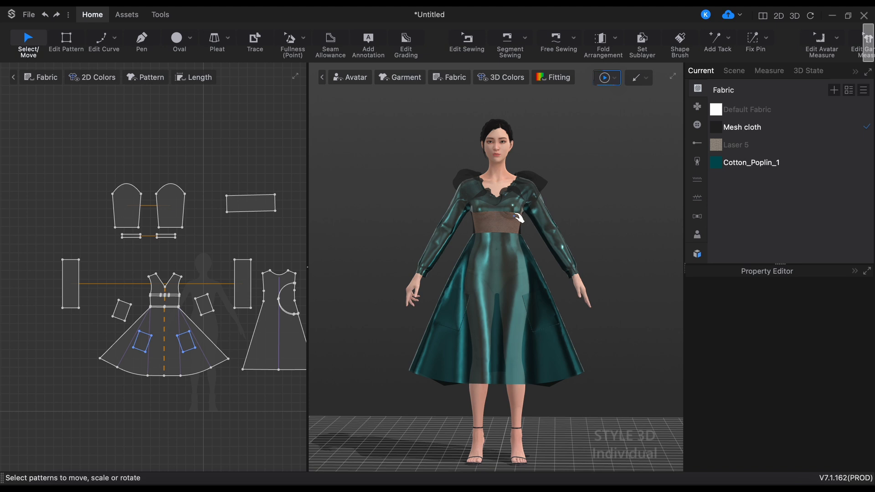
Move the front bodice's lower edge and the waist panel's upper edge downward together in small increments with Edit Pattern
{"action": "left_click", "coordinate": [165, 302]}
{"action": "scroll", "coordinate": [164, 304], "scroll_direction": "up", "scroll_amount": 5}
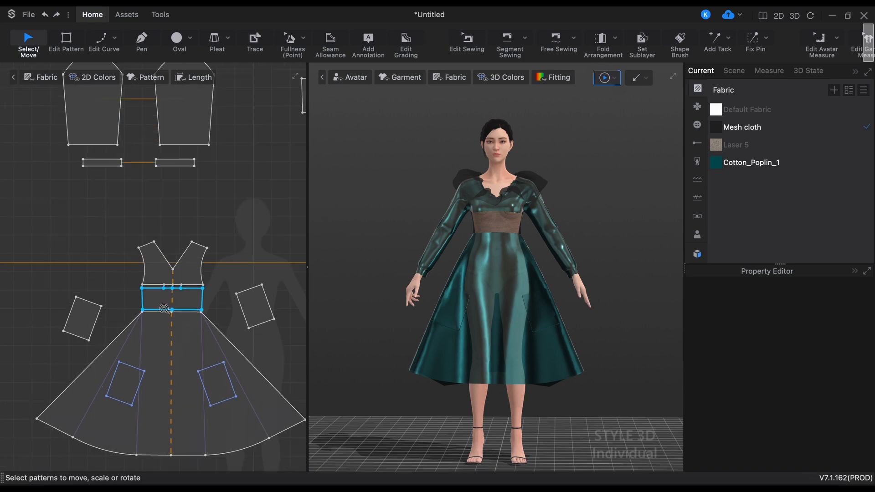
{"action": "scroll", "coordinate": [164, 308], "scroll_direction": "up", "scroll_amount": 5}
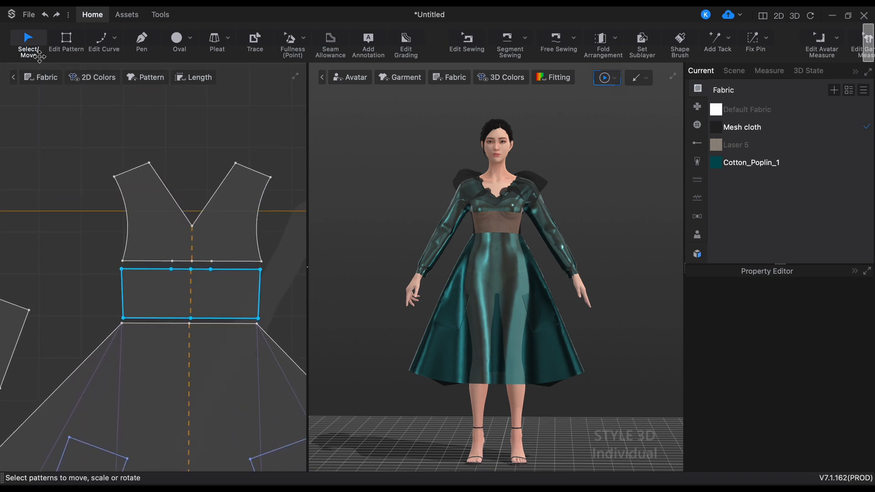
{"action": "left_click", "coordinate": [65, 39]}
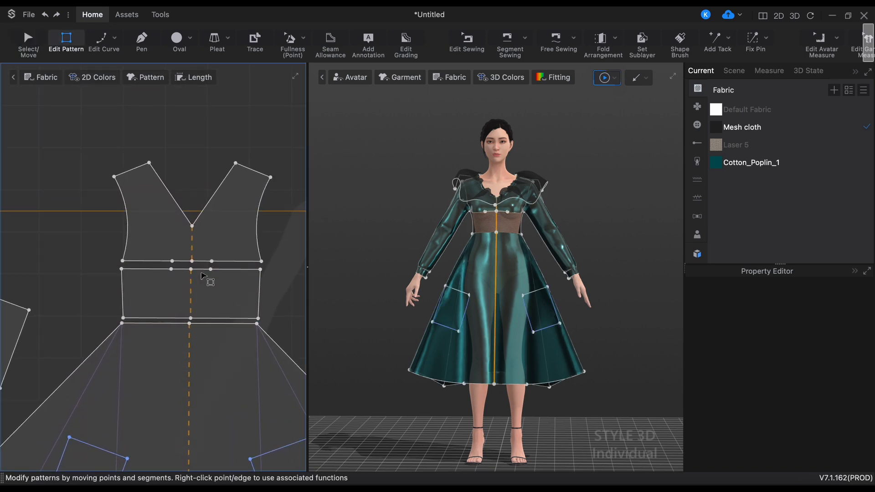
{"action": "left_click_drag", "start_coordinate": [200, 273], "coordinate": [284, 280]}
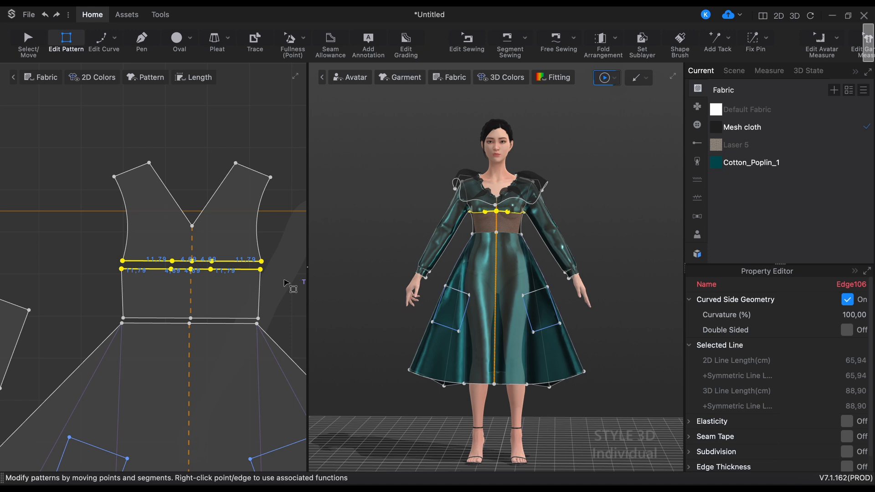
{"action": "key", "text": "Down"}
{"action": "key", "text": "Down"}
{"action": "key", "text": "Down"}
{"action": "key", "text": "Down"}
{"action": "key", "text": "Down"}
{"action": "key", "text": "Down"}
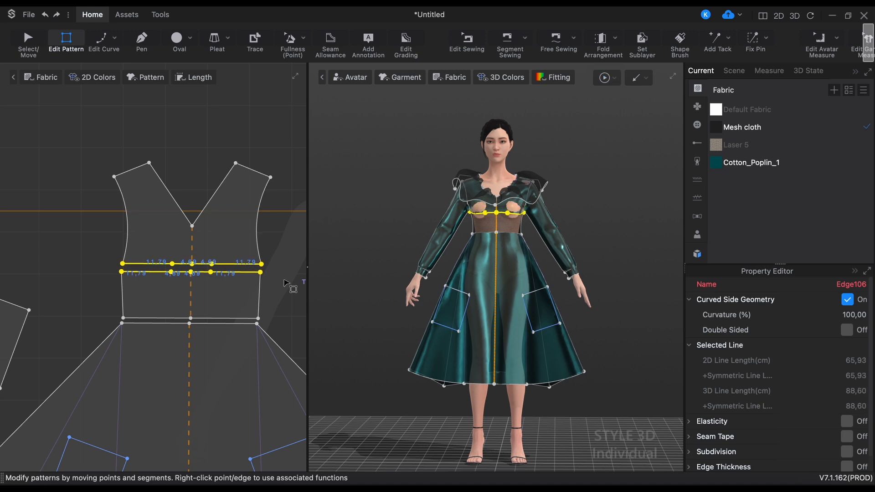
{"action": "key", "text": "Down"}
{"action": "key", "text": "Down"}
{"action": "key", "text": "Down"}
{"action": "key", "text": "Down"}
{"action": "key", "text": "Down"}
{"action": "key", "text": "Down"}
{"action": "key", "text": "Down"}
{"action": "key", "text": "Down"}
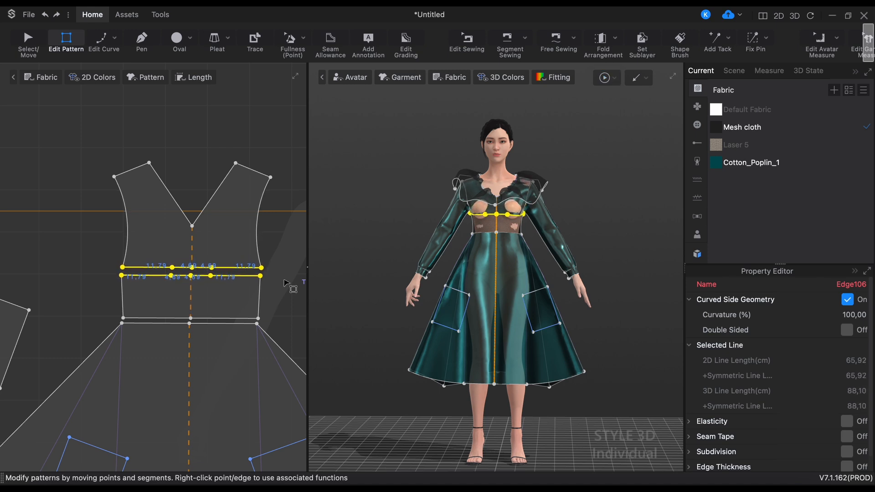
{"action": "key", "text": "Down"}
{"action": "key", "text": "Down"}
{"action": "key", "text": "Down"}
{"action": "key", "text": "Down"}
{"action": "key", "text": "Down"}
{"action": "key", "text": "Down"}
{"action": "key", "text": "Down"}
{"action": "key", "text": "Down"}
{"action": "key", "text": "Down"}
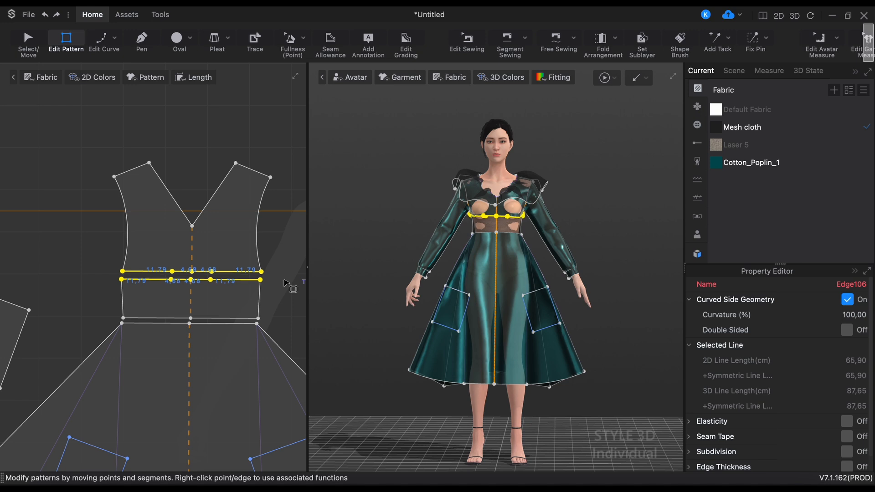
{"action": "key", "text": "Down"}
{"action": "key", "text": "Down"}
{"action": "key", "text": "Down"}
{"action": "key", "text": "Down"}
{"action": "key", "text": "Down"}
{"action": "key", "text": "Down"}
{"action": "key", "text": "Down"}
{"action": "key", "text": "Down"}
{"action": "key", "text": "Down"}
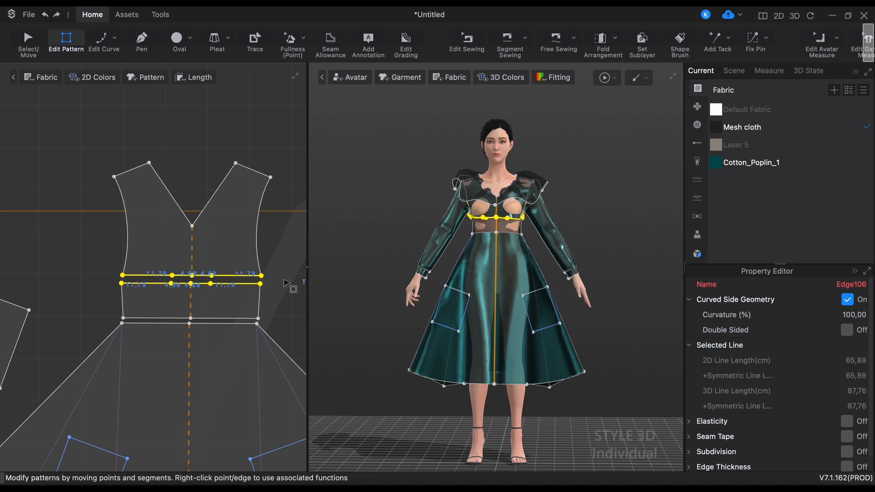
{"action": "key", "text": "Down"}
{"action": "key", "text": "Down"}
{"action": "key", "text": "Down"}
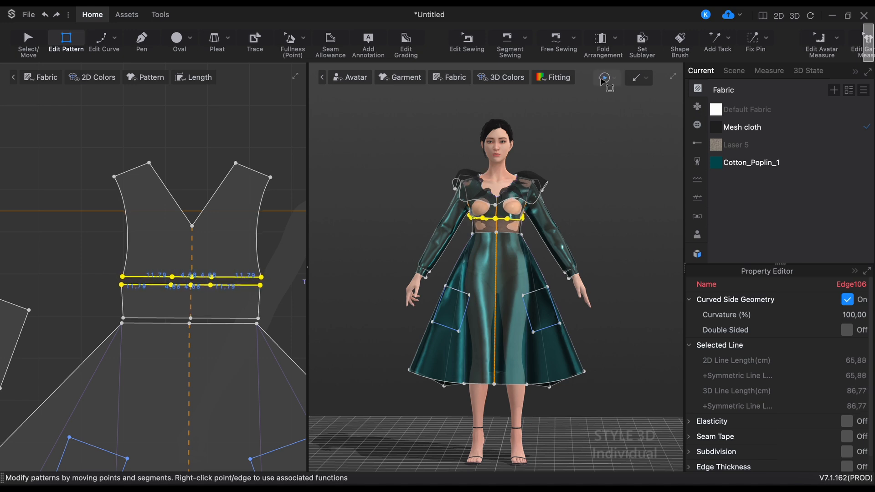
Simulate the garment with the lowered bodice seam and inspect the dress from the side and front
{"action": "left_click", "coordinate": [602, 79]}
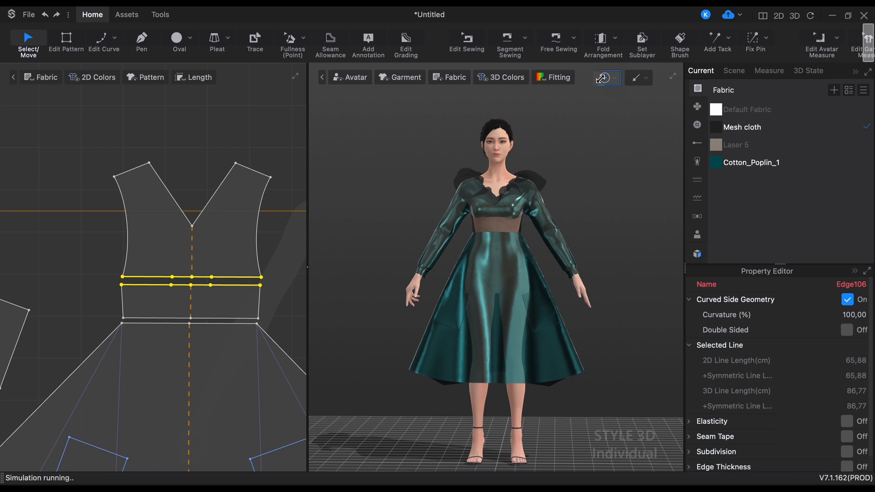
{"action": "left_click", "coordinate": [625, 249]}
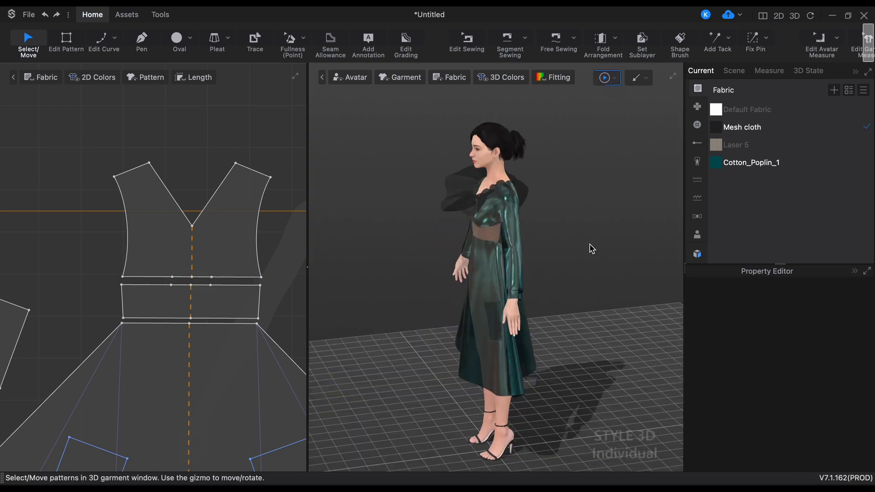
{"action": "right_click_drag", "start_coordinate": [565, 253], "coordinate": [689, 222]}
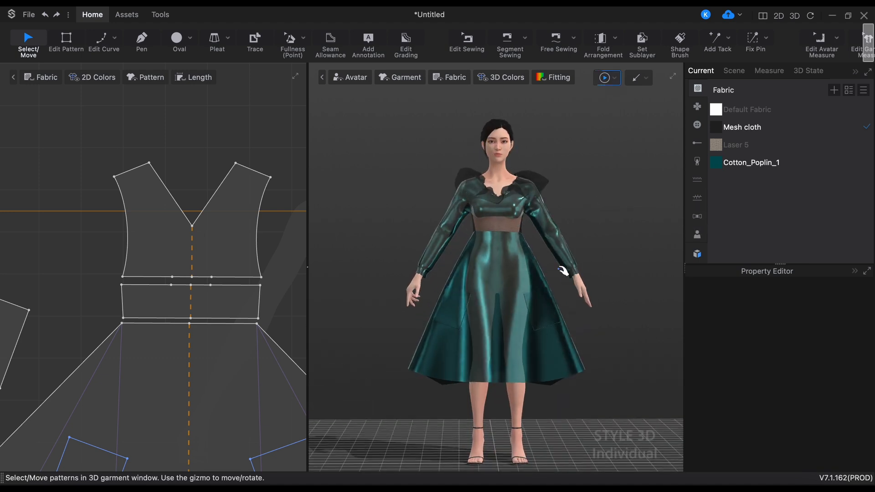
{"action": "scroll", "coordinate": [564, 274], "scroll_direction": "up", "scroll_amount": 5}
{"action": "scroll", "coordinate": [563, 274], "scroll_direction": "down", "scroll_amount": 5}
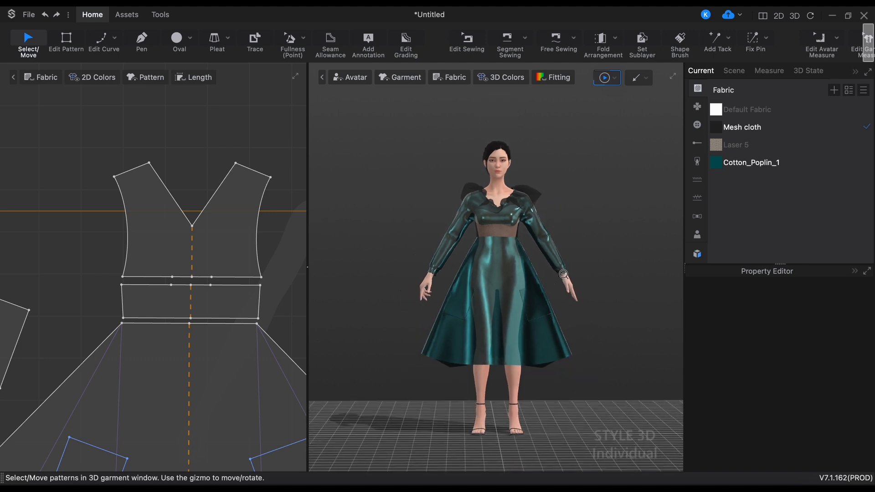
{"action": "mouse_move", "coordinate": [609, 262]}
{"action": "right_mouse_down"}
{"action": "mouse_move", "coordinate": [591, 282]}
{"action": "mouse_move", "coordinate": [634, 262]}
{"action": "mouse_move", "coordinate": [595, 273]}
{"action": "mouse_move", "coordinate": [600, 263]}
{"action": "right_mouse_up"}
{"action": "key", "text": "space"}
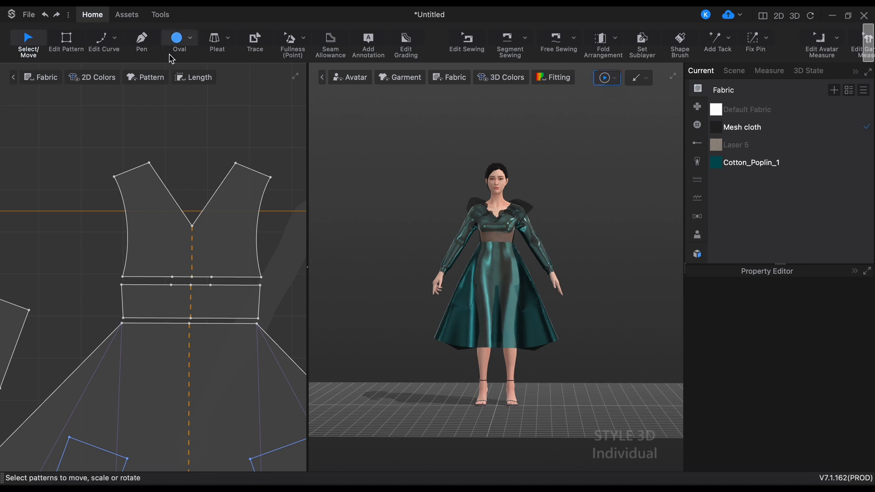
Open the Animation Editor and add Pose02 to the avatar's track with a 1.00 s transition, using the Add Pose option
{"action": "left_click", "coordinate": [160, 16]}
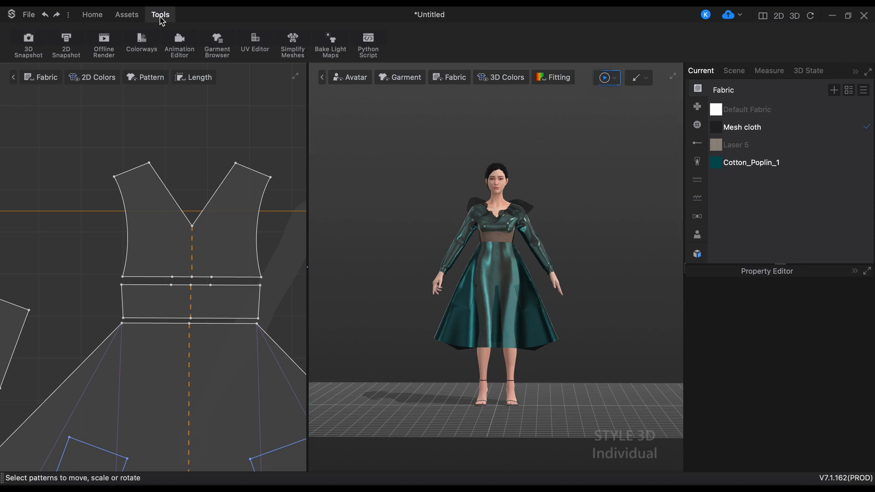
{"action": "left_click", "coordinate": [182, 44]}
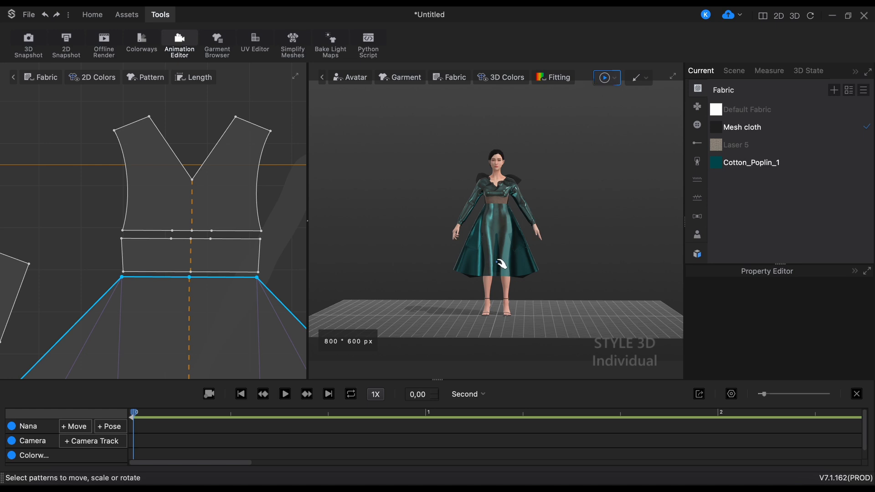
{"action": "left_click", "coordinate": [119, 428]}
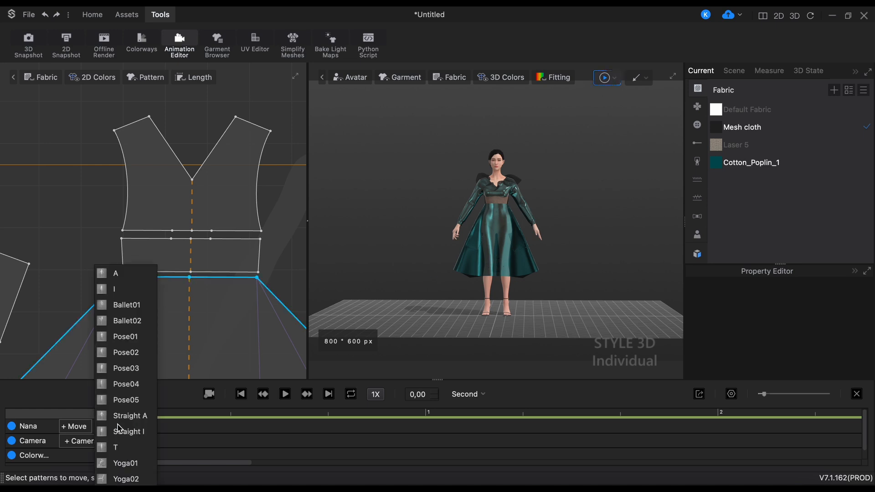
{"action": "mouse_move", "coordinate": [134, 305]}
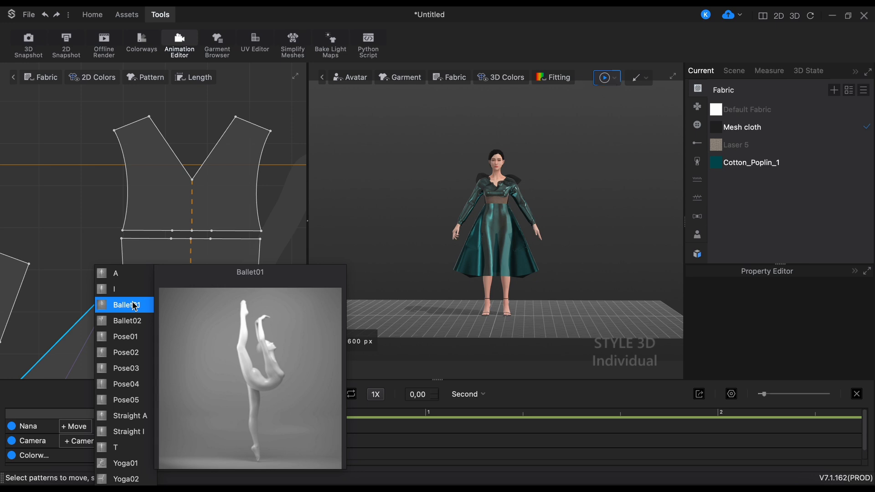
{"action": "mouse_move", "coordinate": [128, 458]}
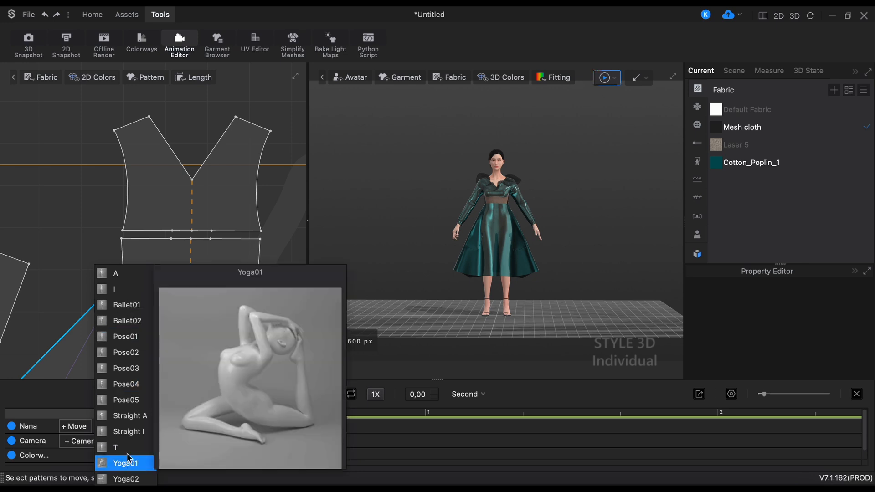
{"action": "mouse_move", "coordinate": [127, 435]}
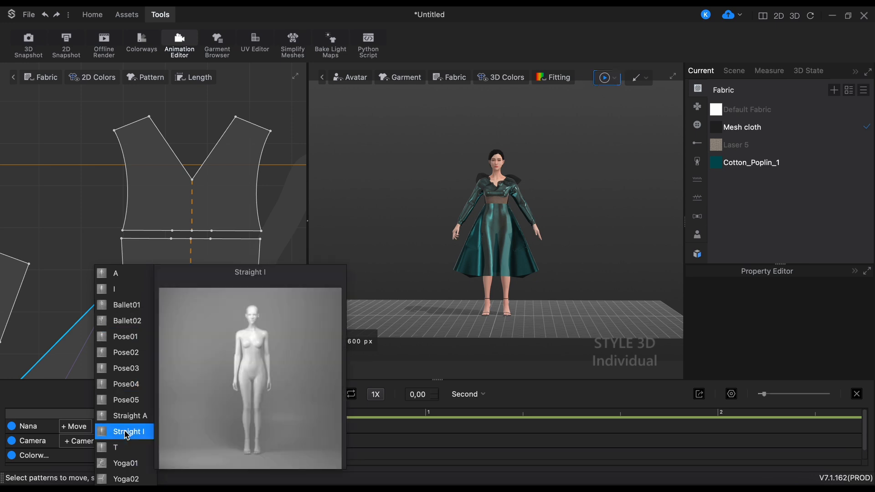
{"action": "mouse_move", "coordinate": [125, 386]}
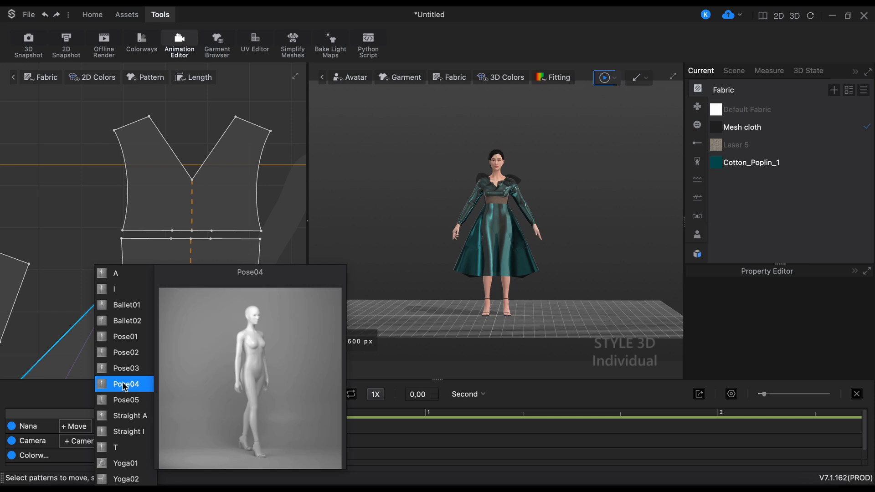
{"action": "mouse_move", "coordinate": [126, 358]}
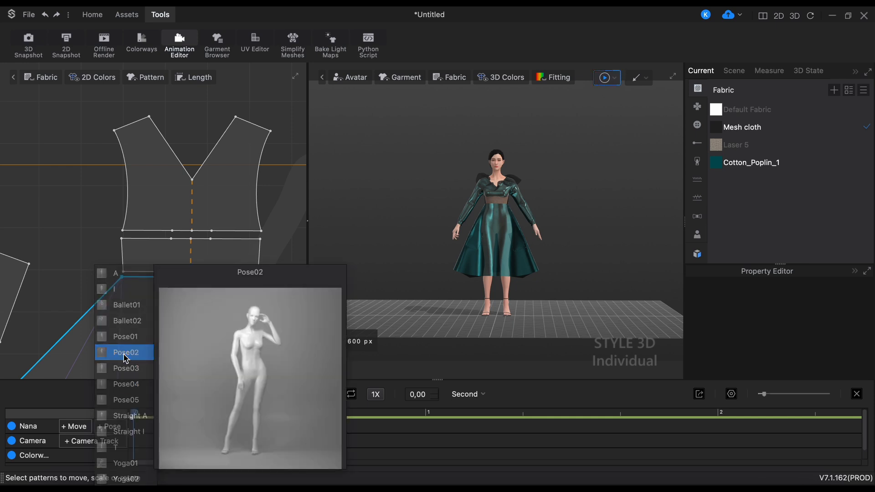
{"action": "left_click", "coordinate": [126, 353]}
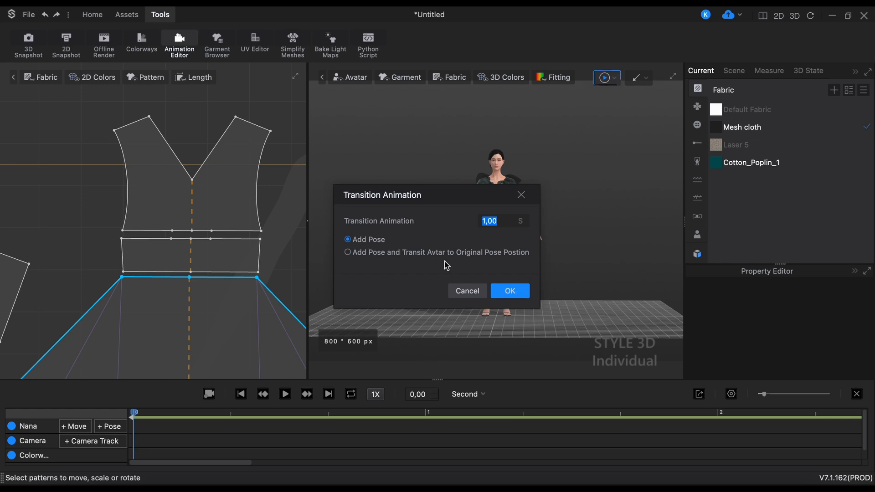
{"action": "left_click", "coordinate": [510, 291]}
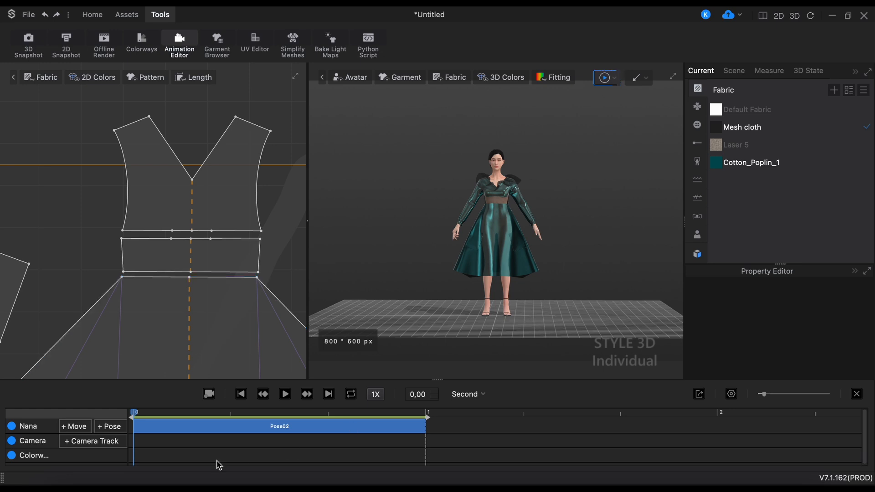
Record the cloth simulation along the Pose02 animation and inspect the posed dress from the front and side at 1.00 s
{"action": "left_click", "coordinate": [209, 395]}
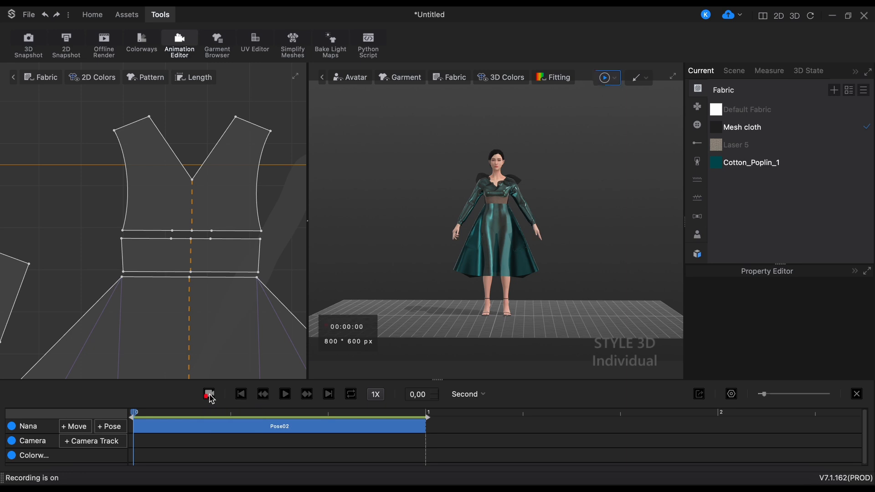
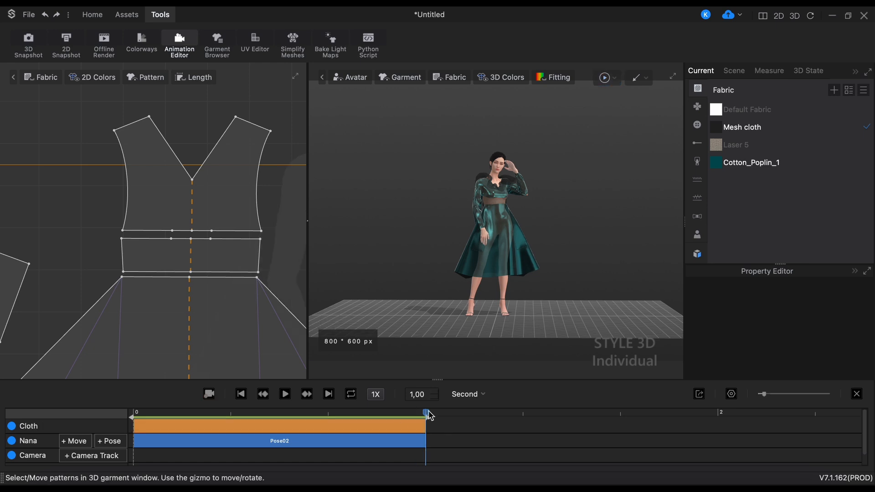
{"action": "mouse_move", "coordinate": [426, 413]}
{"action": "left_mouse_down"}
{"action": "mouse_move", "coordinate": [147, 422]}
{"action": "mouse_move", "coordinate": [152, 417]}
{"action": "mouse_move", "coordinate": [365, 418]}
{"action": "mouse_move", "coordinate": [150, 421]}
{"action": "mouse_move", "coordinate": [113, 432]}
{"action": "mouse_move", "coordinate": [307, 405]}
{"action": "mouse_move", "coordinate": [441, 406]}
{"action": "mouse_move", "coordinate": [430, 405]}
{"action": "left_mouse_up"}
{"action": "scroll", "coordinate": [523, 193], "scroll_direction": "up", "scroll_amount": 5}
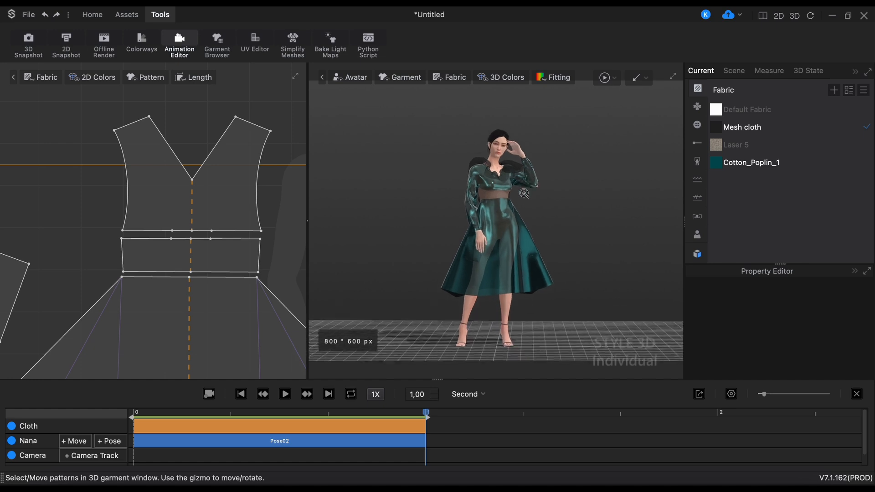
{"action": "right_click_drag", "start_coordinate": [556, 214], "coordinate": [618, 209]}
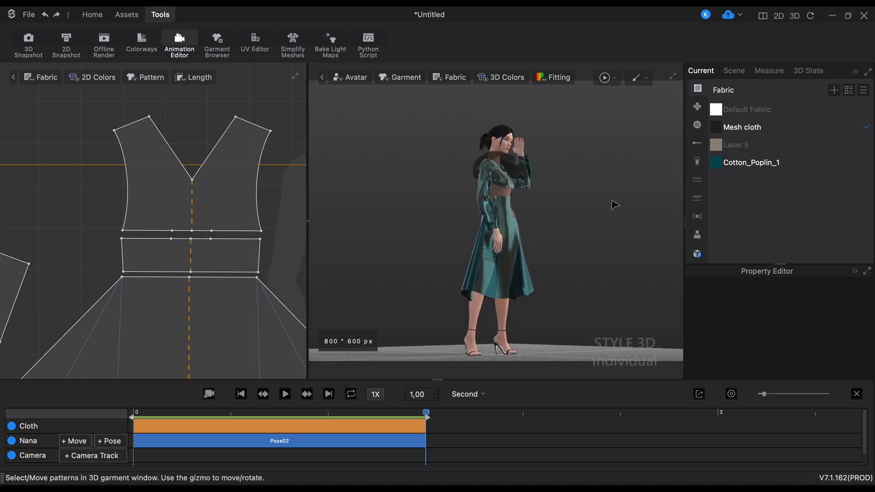
{"action": "middle_click_drag", "start_coordinate": [557, 253], "coordinate": [564, 244]}
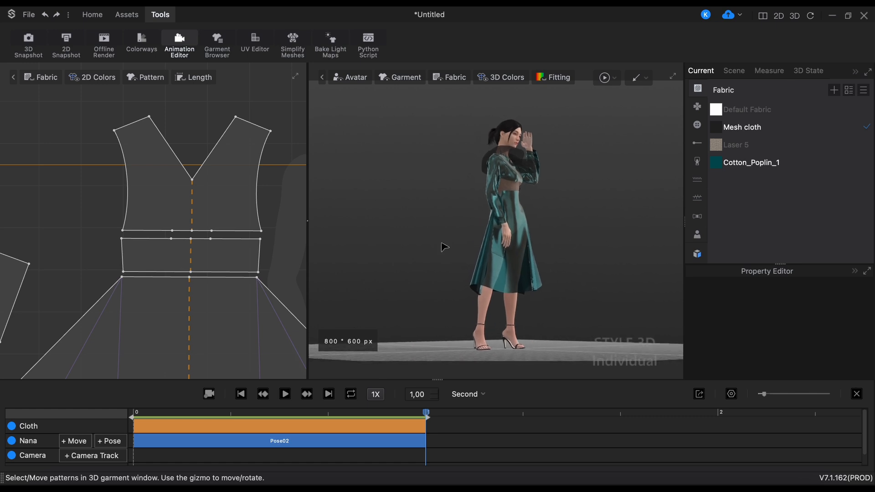
Open the Tstage.ssc scene from the Resource Library with its Prop and Offline Light objects included
{"action": "left_click", "coordinate": [699, 255]}
{"action": "left_click", "coordinate": [222, 185]}
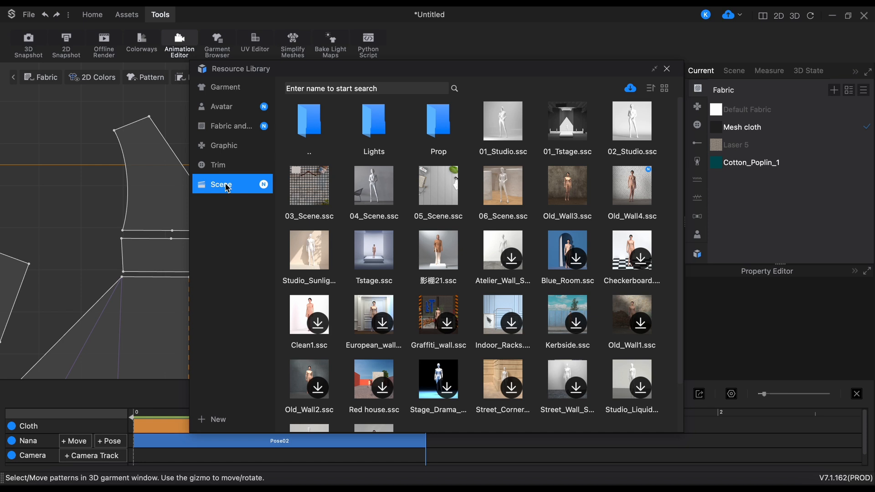
{"action": "mouse_move", "coordinate": [505, 146]}
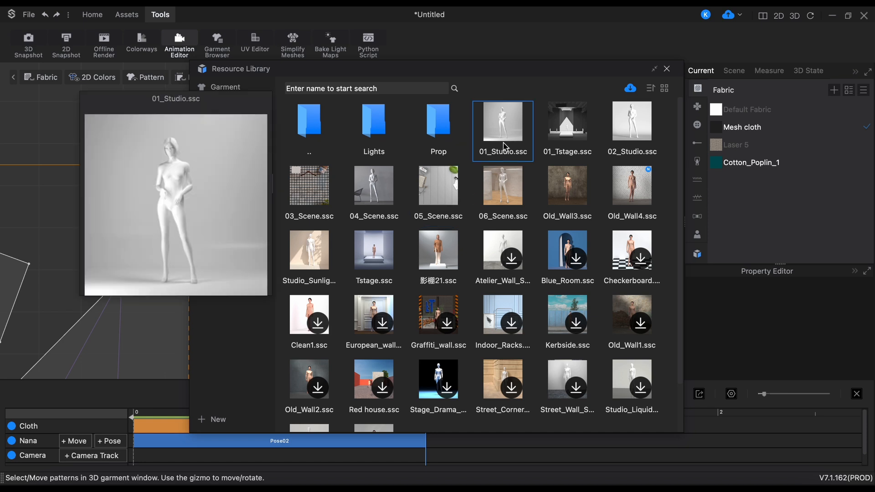
{"action": "mouse_move", "coordinate": [633, 145]}
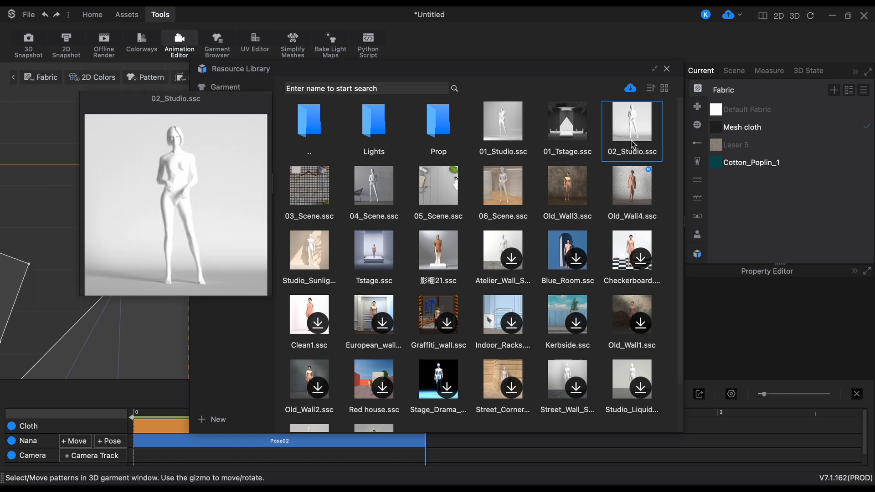
{"action": "mouse_move", "coordinate": [378, 326]}
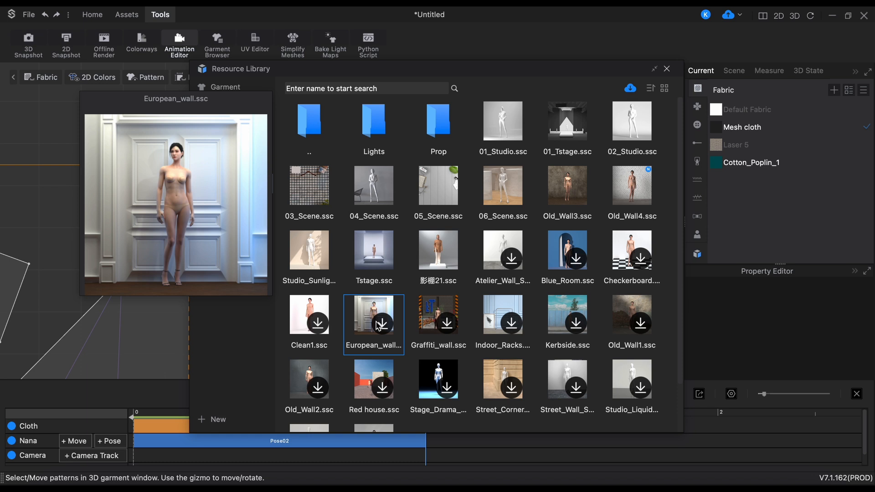
{"action": "mouse_move", "coordinate": [503, 319]}
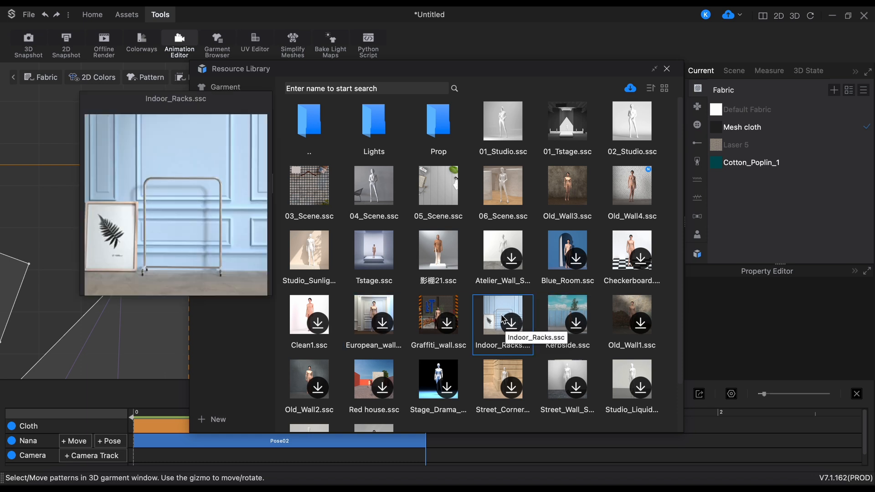
{"action": "mouse_move", "coordinate": [440, 250]}
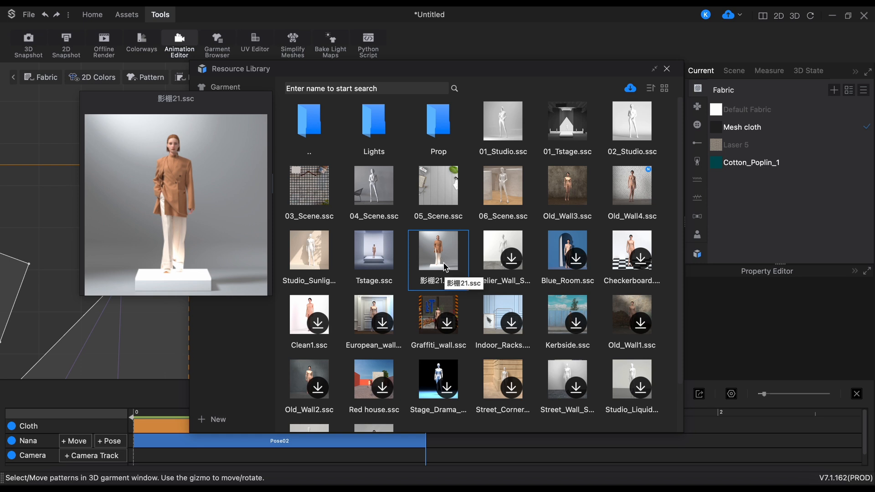
{"action": "mouse_move", "coordinate": [379, 264]}
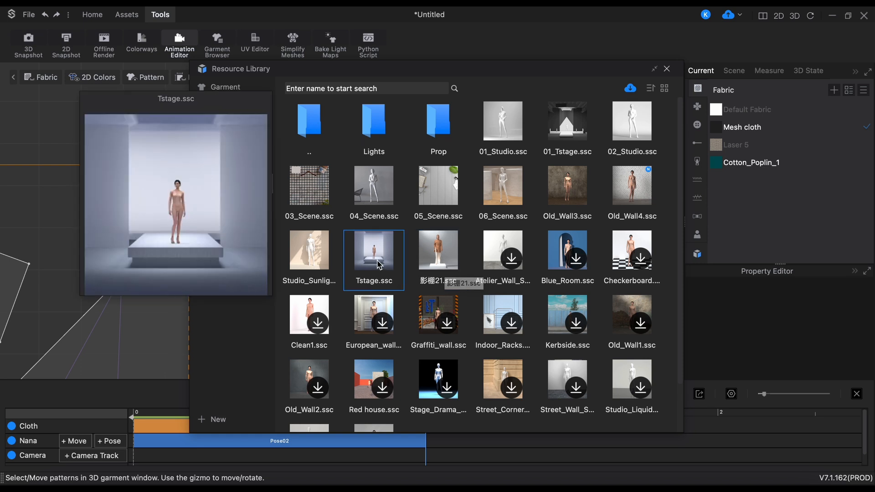
{"action": "double_click", "coordinate": [379, 263]}
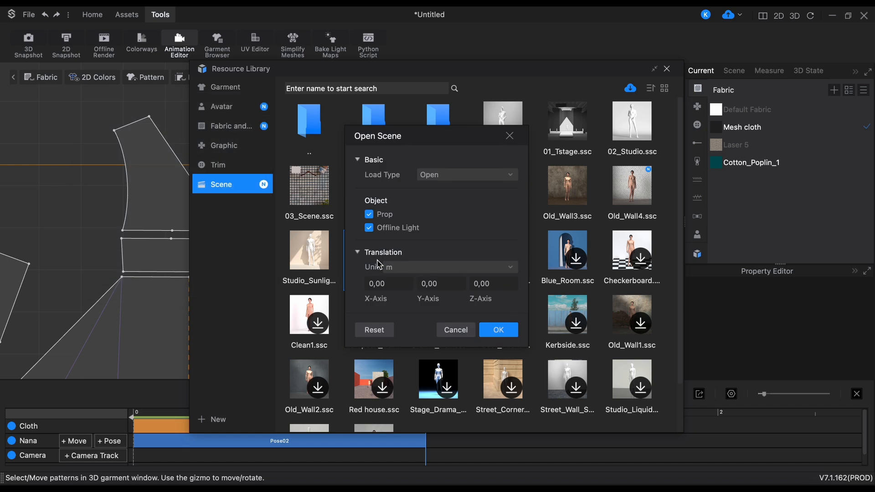
{"action": "left_click", "coordinate": [505, 335]}
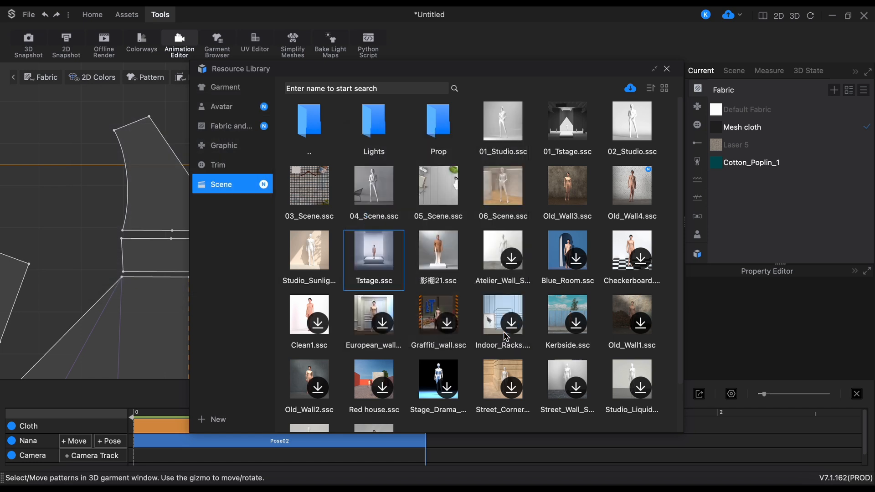
Download the 海滩 beach scene from the Marketplace into the scene library, then close the Resource Library
{"action": "left_click", "coordinate": [630, 89]}
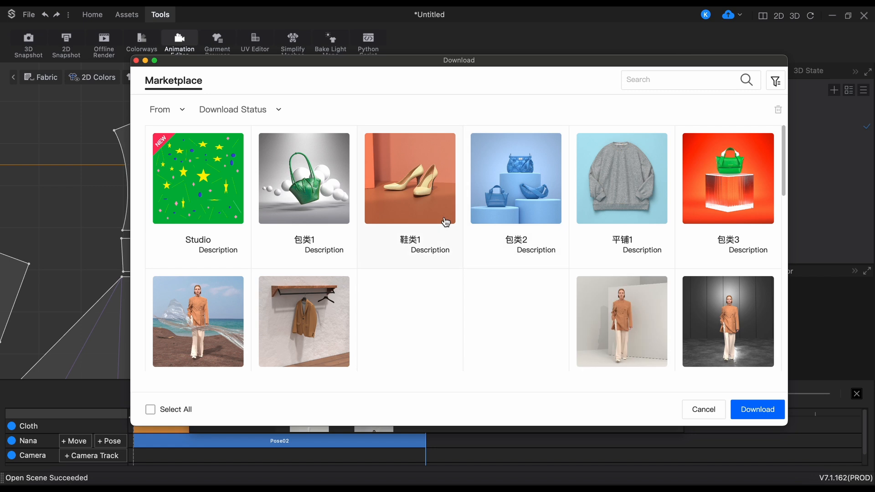
{"action": "scroll", "coordinate": [445, 222], "scroll_direction": "down", "scroll_amount": 2}
{"action": "scroll", "coordinate": [445, 222], "scroll_direction": "down", "scroll_amount": 3}
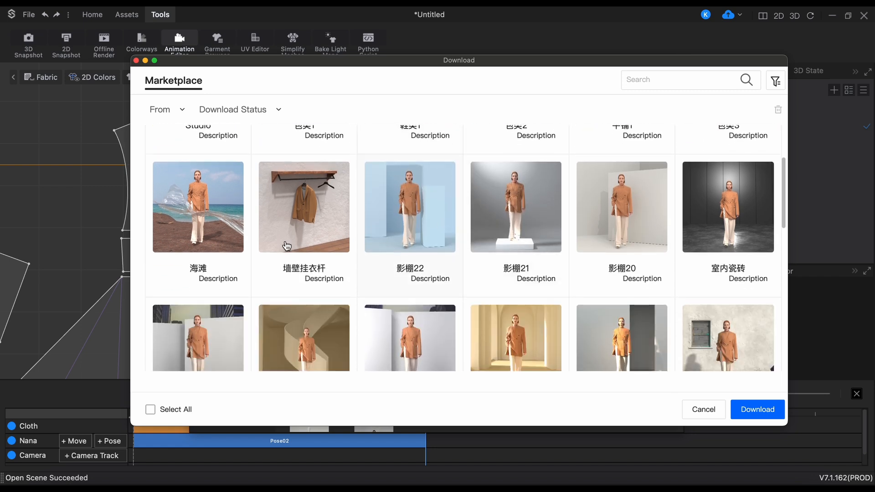
{"action": "left_click", "coordinate": [212, 227]}
{"action": "left_click", "coordinate": [769, 411]}
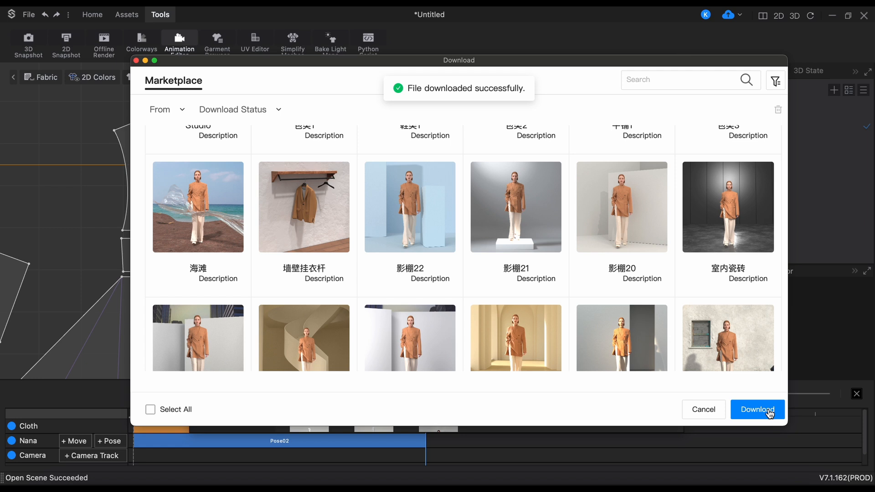
{"action": "left_click", "coordinate": [702, 409]}
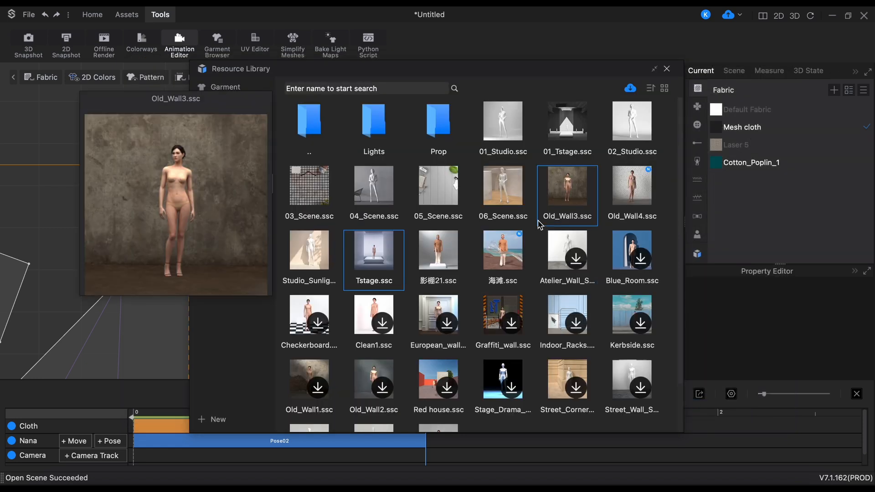
{"action": "mouse_move", "coordinate": [376, 264]}
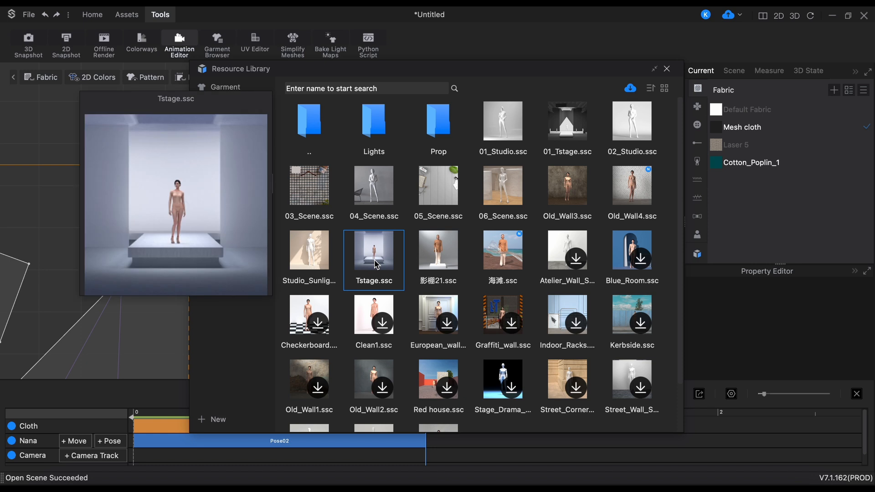
{"action": "left_click", "coordinate": [667, 69]}
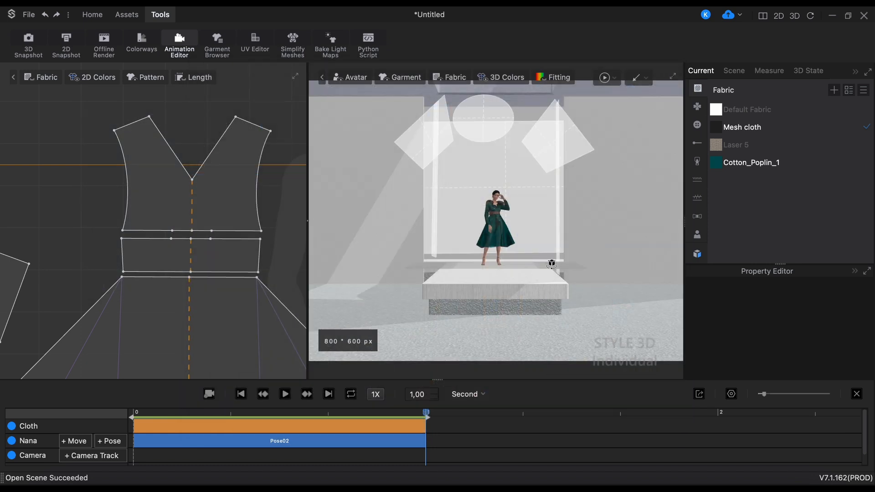
Frame the posed avatar full-length from a three-quarter side angle on the stage and open Offline Render
{"action": "mouse_move", "coordinate": [551, 264]}
{"action": "right_mouse_down"}
{"action": "mouse_move", "coordinate": [605, 269]}
{"action": "mouse_move", "coordinate": [554, 277]}
{"action": "mouse_move", "coordinate": [543, 267]}
{"action": "right_mouse_up"}
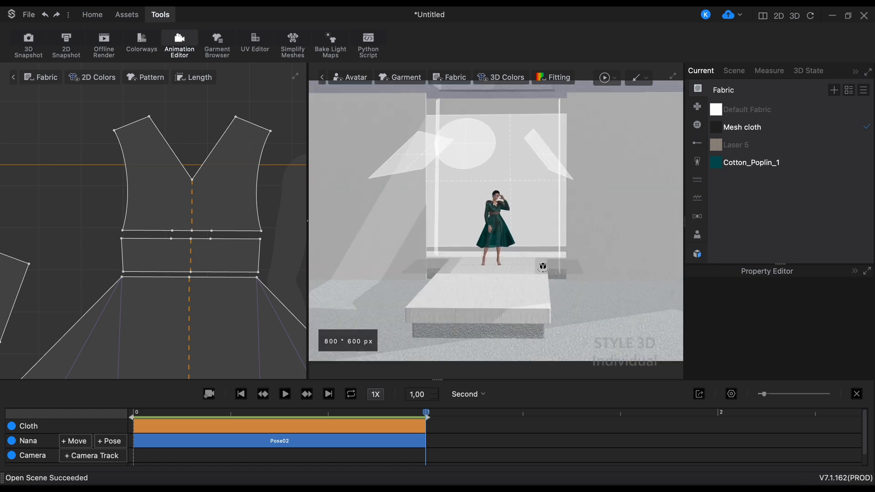
{"action": "scroll", "coordinate": [543, 266], "scroll_direction": "up", "scroll_amount": 6}
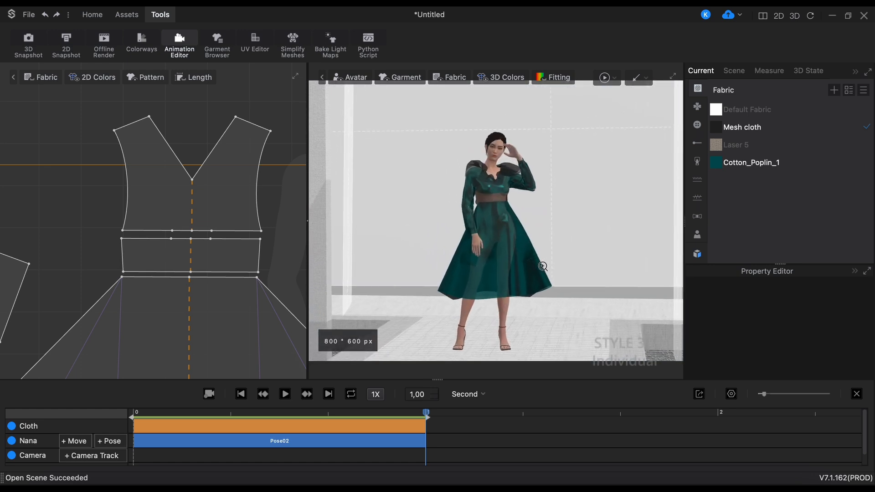
{"action": "right_click_drag", "start_coordinate": [595, 260], "coordinate": [645, 252]}
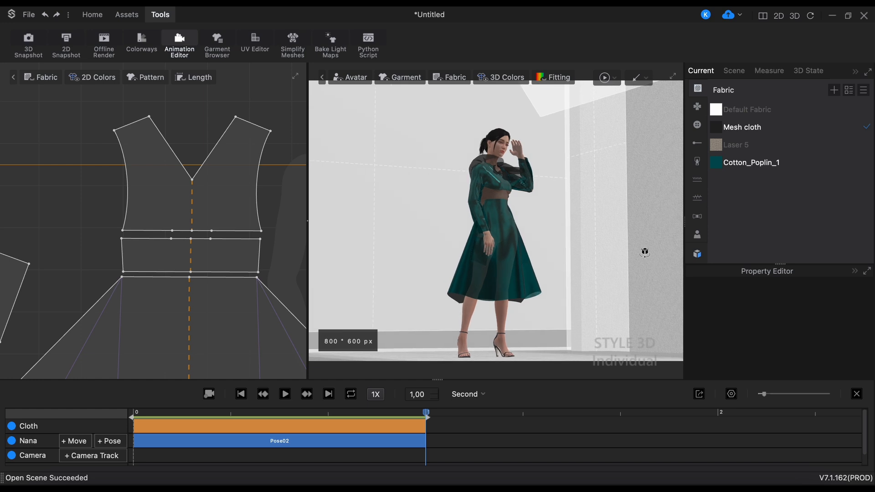
{"action": "middle_click_drag", "start_coordinate": [574, 230], "coordinate": [593, 217]}
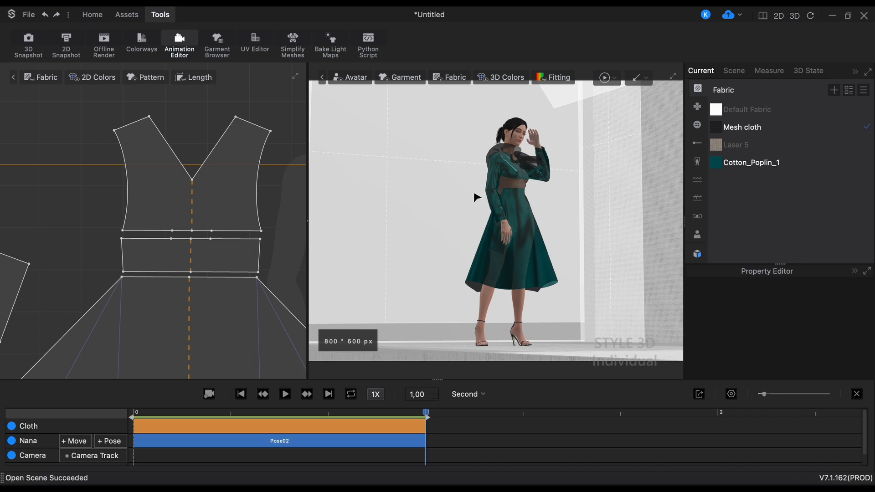
{"action": "left_click", "coordinate": [107, 45]}
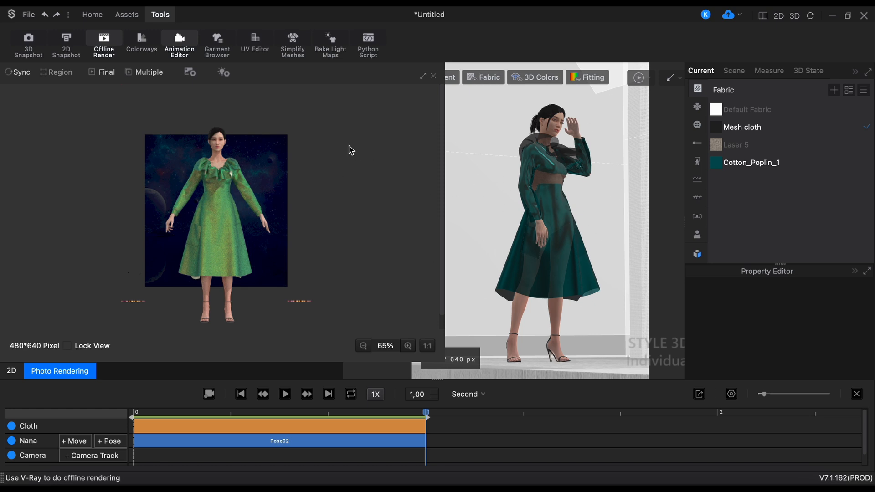
Set the offline render's image size to 1080 * 1920 pixels in the photo properties
{"action": "left_click", "coordinate": [190, 72]}
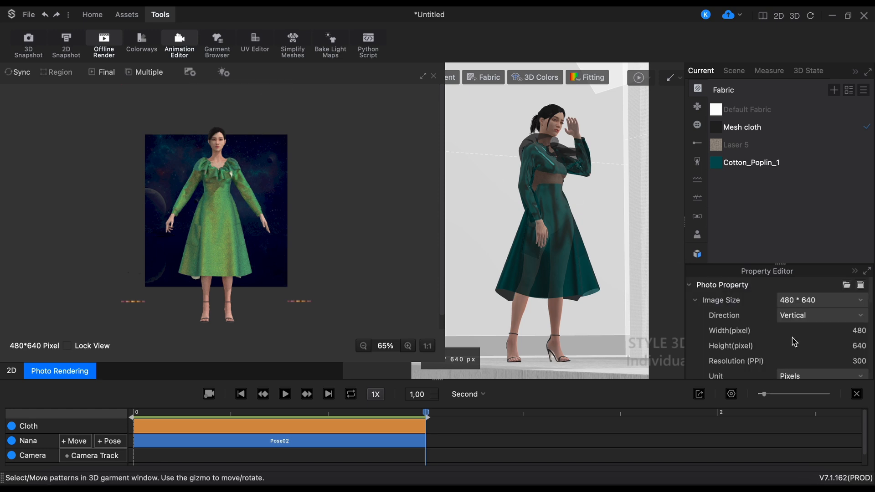
{"action": "left_click", "coordinate": [840, 304]}
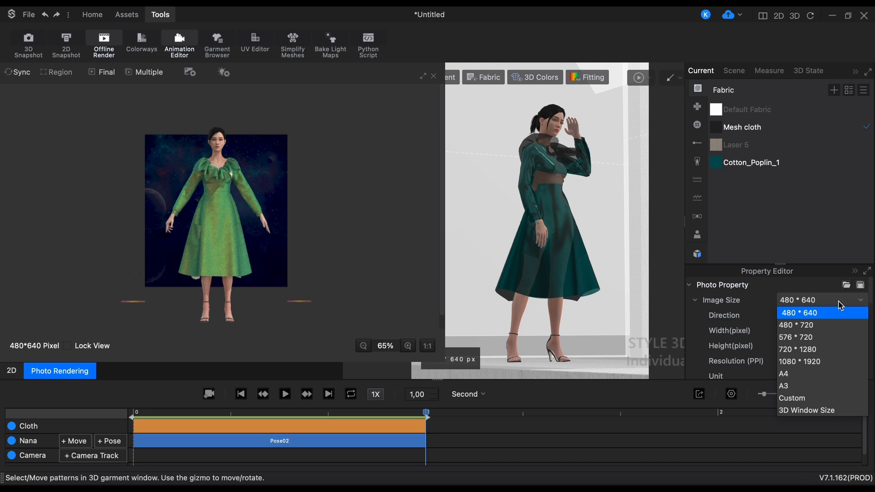
{"action": "left_click", "coordinate": [828, 361]}
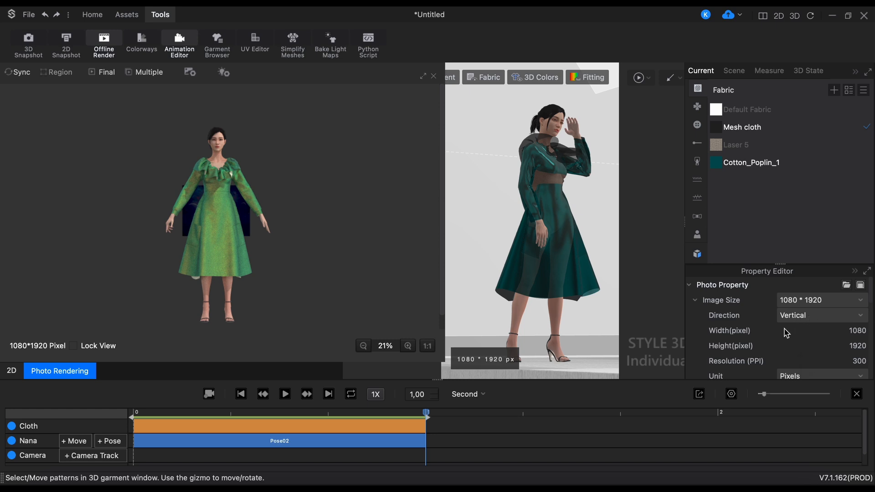
Examine the resolution, unit and background settings and the available render device options in the render's properties
{"action": "scroll", "coordinate": [787, 333], "scroll_direction": "down", "scroll_amount": 3}
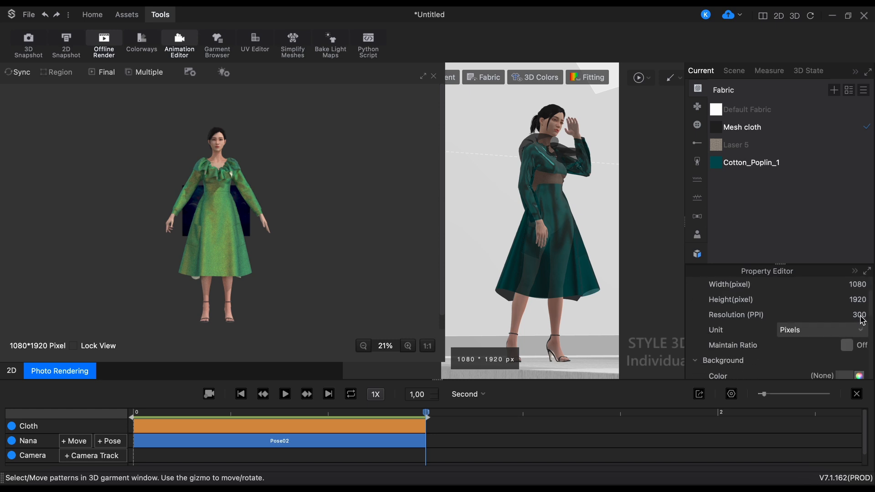
{"action": "scroll", "coordinate": [754, 328], "scroll_direction": "down", "scroll_amount": 3}
{"action": "scroll", "coordinate": [753, 328], "scroll_direction": "up", "scroll_amount": 2}
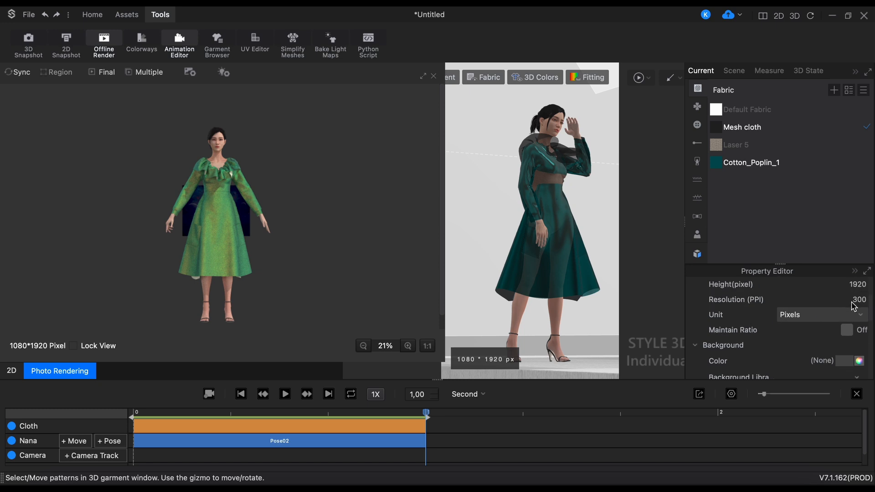
{"action": "scroll", "coordinate": [768, 316], "scroll_direction": "down", "scroll_amount": 2}
{"action": "scroll", "coordinate": [769, 317], "scroll_direction": "down", "scroll_amount": 4}
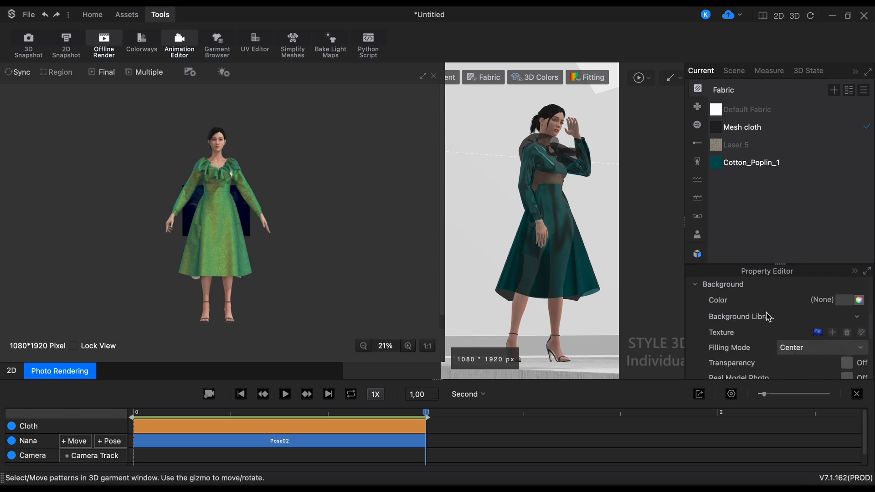
{"action": "scroll", "coordinate": [768, 316], "scroll_direction": "down", "scroll_amount": 6}
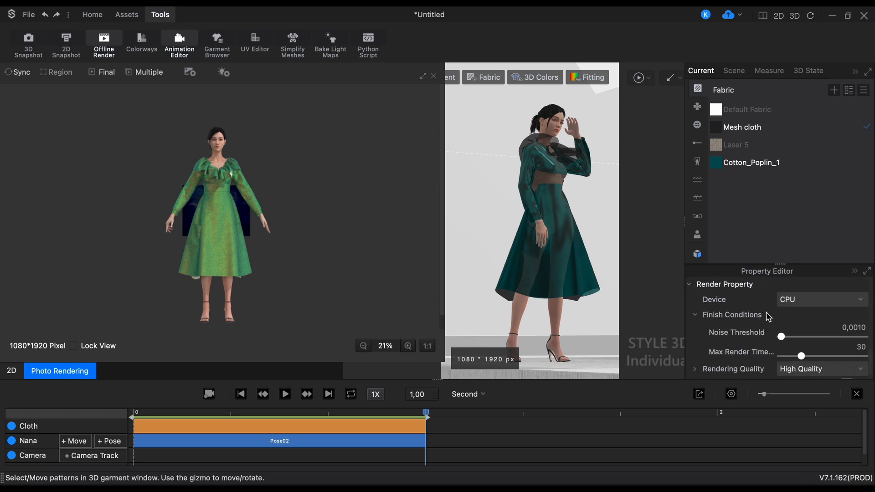
{"action": "left_click", "coordinate": [808, 304]}
{"action": "left_click", "coordinate": [808, 305]}
{"action": "left_click", "coordinate": [810, 304]}
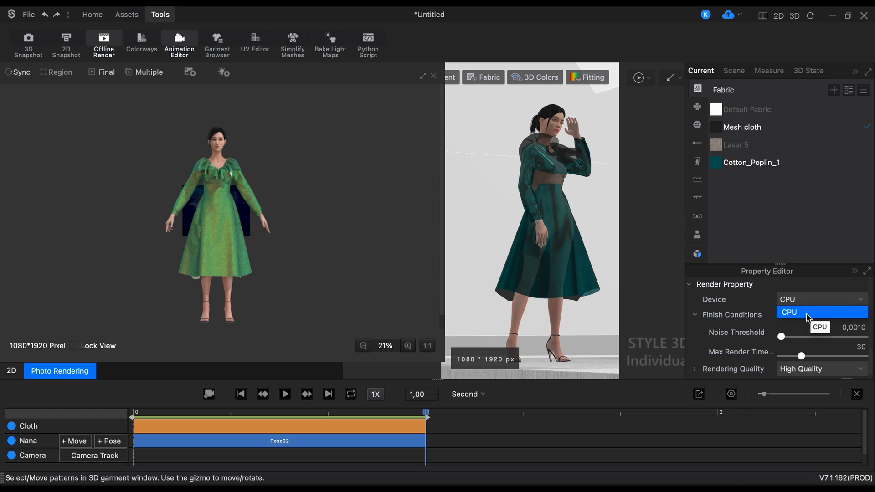
{"action": "left_click", "coordinate": [763, 302]}
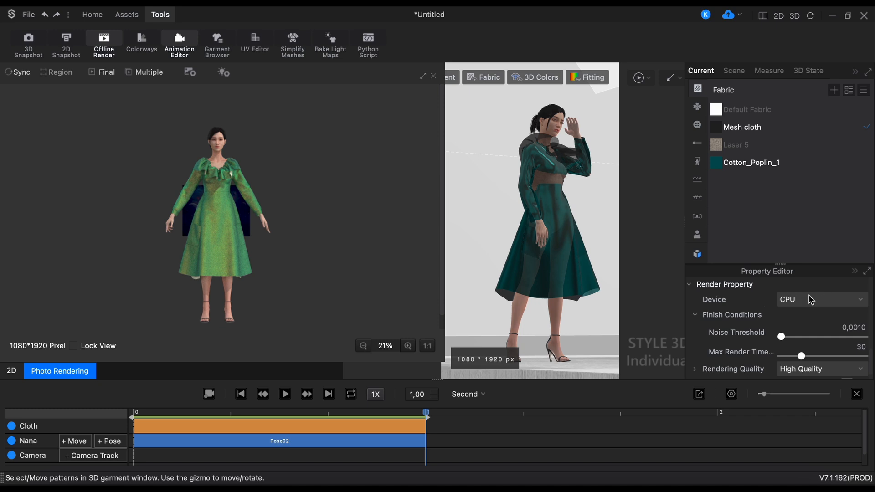
Configure the render properties with a maximum render time of 10, Fast rendering quality and Denoise on
{"action": "scroll", "coordinate": [756, 311], "scroll_direction": "down", "scroll_amount": 1}
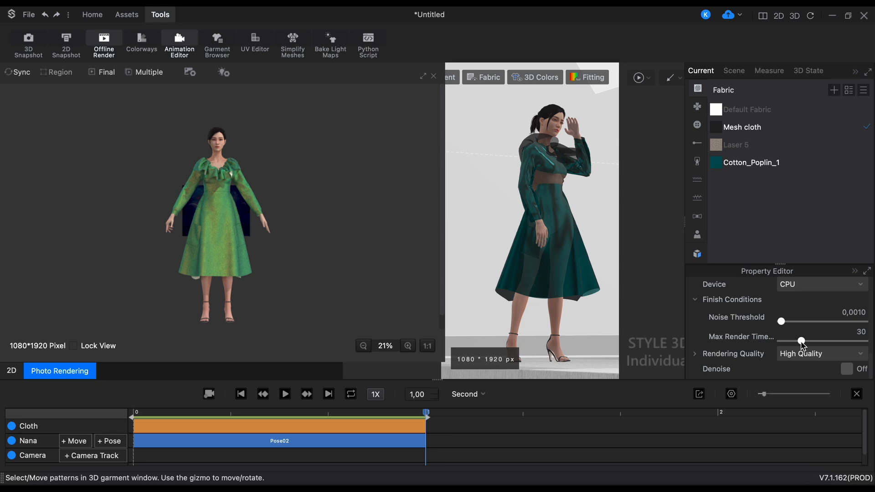
{"action": "left_click_drag", "start_coordinate": [801, 340], "coordinate": [785, 340]}
{"action": "left_click_drag", "start_coordinate": [784, 340], "coordinate": [783, 341]}
{"action": "left_click", "coordinate": [806, 356]}
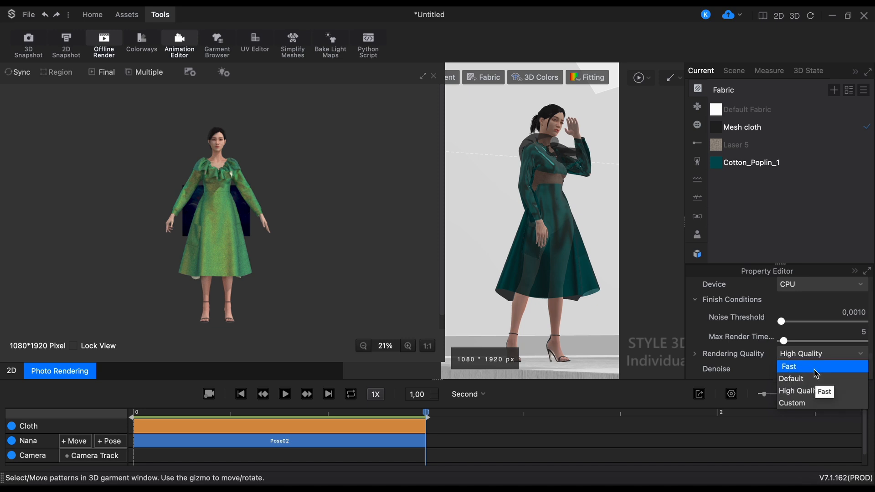
{"action": "left_click", "coordinate": [813, 368]}
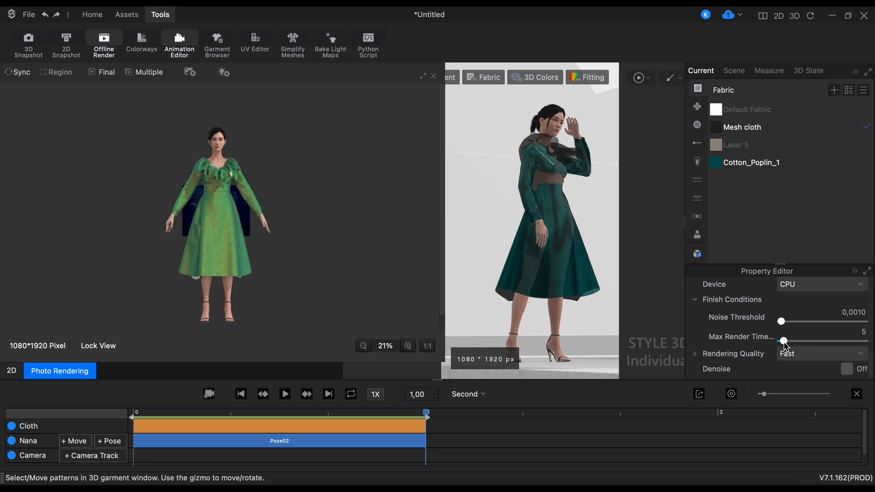
{"action": "left_click_drag", "start_coordinate": [784, 342], "coordinate": [787, 343]}
{"action": "left_click", "coordinate": [846, 369]}
Start the synced offline render and inspect the dress in the image both close up and full-length
{"action": "left_click", "coordinate": [18, 73]}
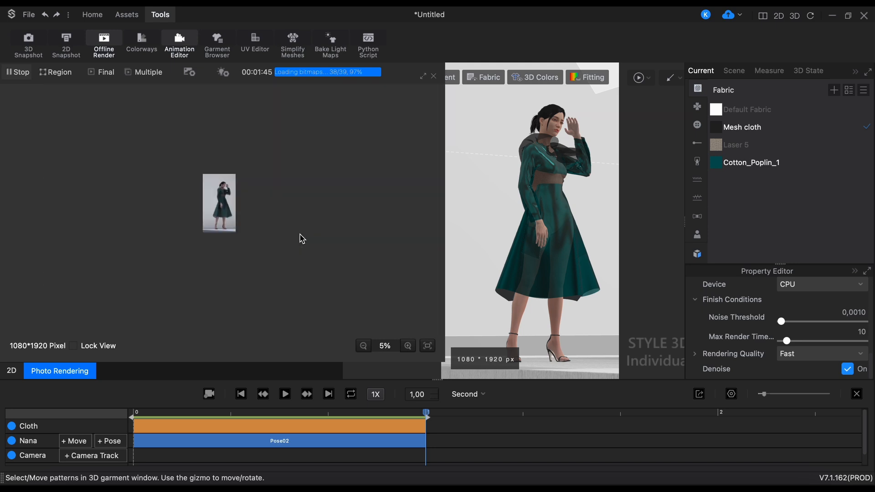
{"action": "scroll", "coordinate": [299, 238], "scroll_direction": "up", "scroll_amount": 3}
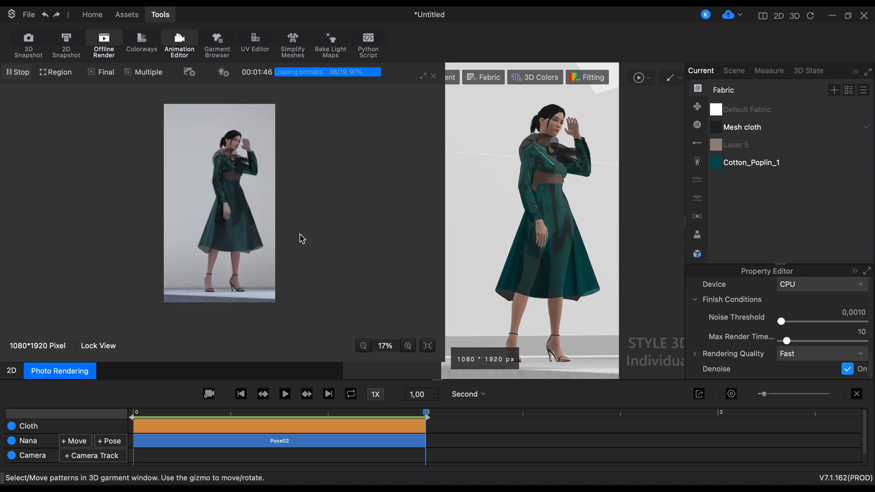
{"action": "scroll", "coordinate": [300, 237], "scroll_direction": "down", "scroll_amount": 3}
{"action": "scroll", "coordinate": [300, 238], "scroll_direction": "up", "scroll_amount": 6}
{"action": "scroll", "coordinate": [301, 238], "scroll_direction": "down", "scroll_amount": 6}
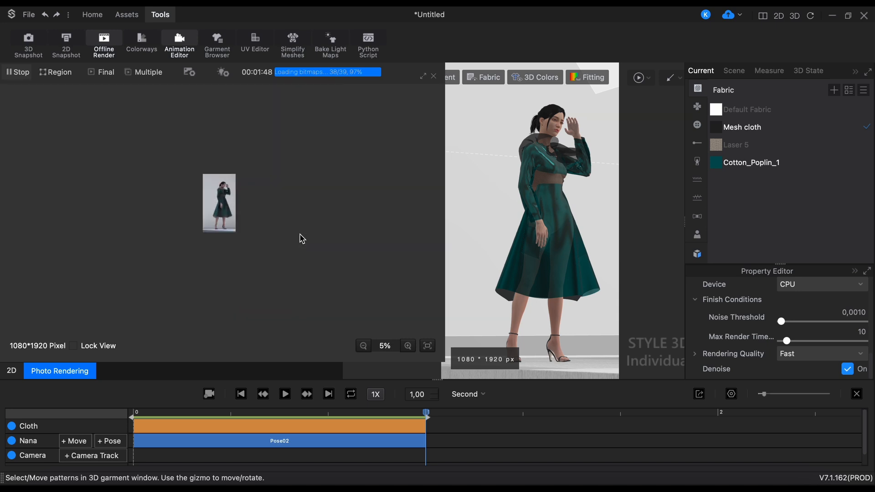
{"action": "scroll", "coordinate": [300, 237], "scroll_direction": "up", "scroll_amount": 5}
{"action": "scroll", "coordinate": [299, 238], "scroll_direction": "down", "scroll_amount": 1}
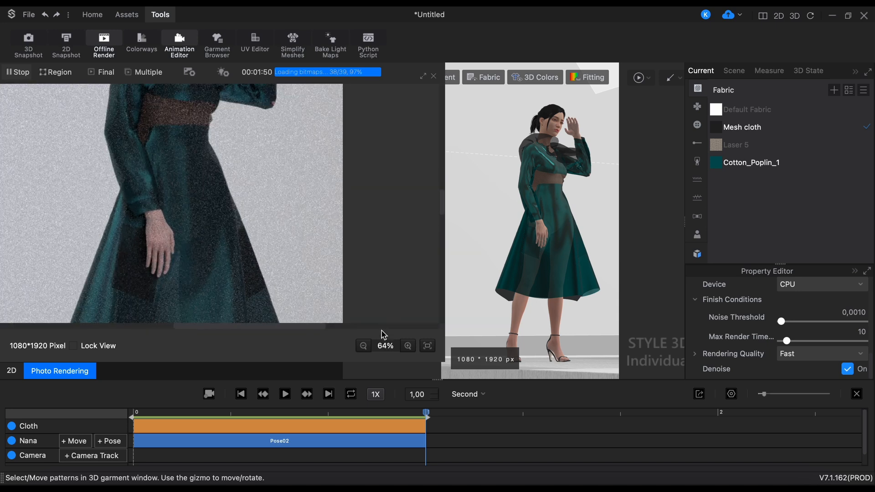
{"action": "left_click", "coordinate": [363, 345]}
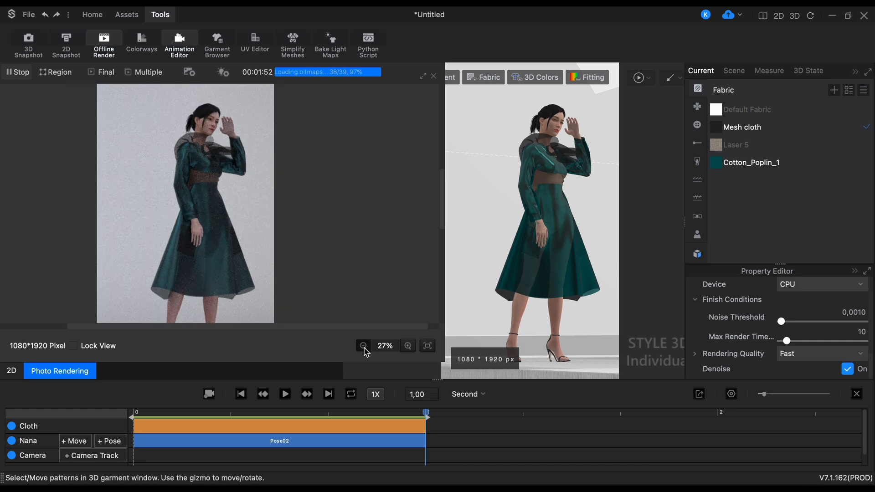
{"action": "left_click", "coordinate": [365, 349]}
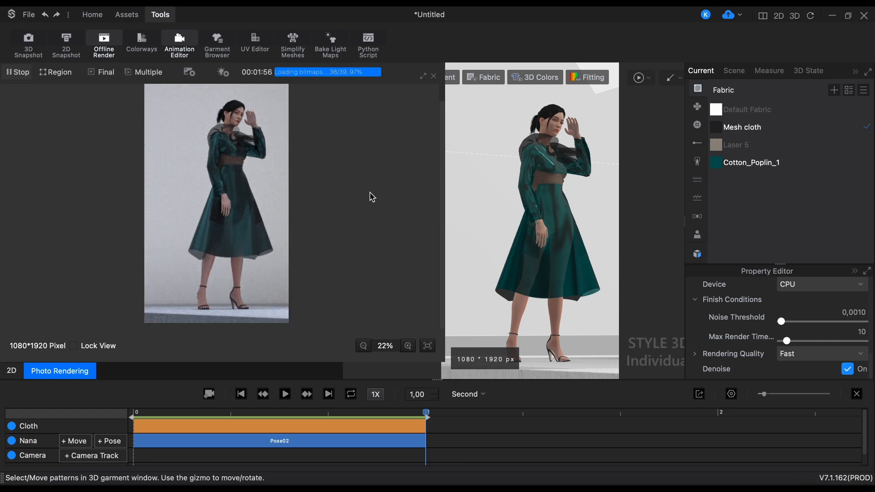
Stop the running render and close the photo rendering window
{"action": "left_click", "coordinate": [18, 73]}
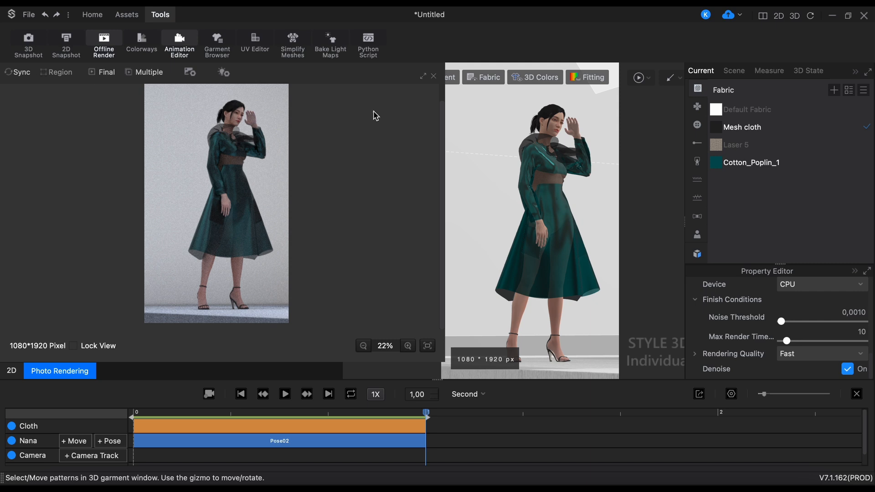
{"action": "left_click", "coordinate": [433, 76]}
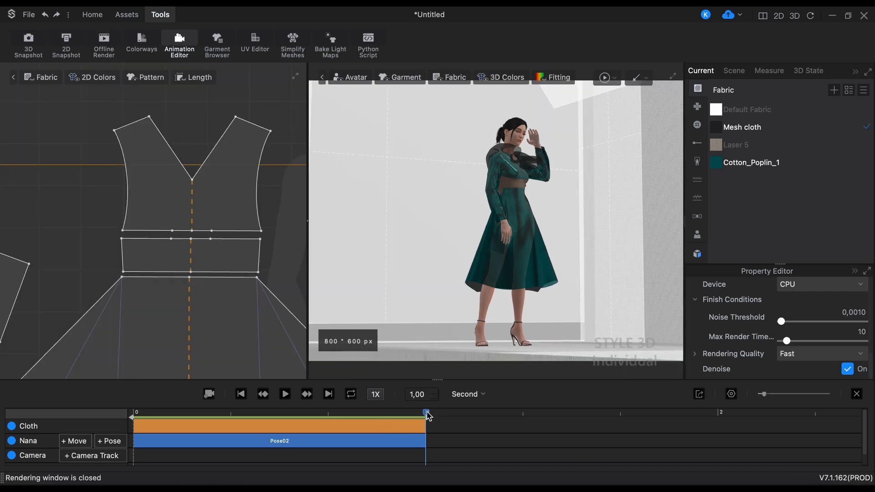
Return the animation timeline to 0.00 s and delete the recorded cloth clip and the Pose02 clip
{"action": "left_click_drag", "start_coordinate": [427, 413], "coordinate": [133, 412]}
{"action": "left_click", "coordinate": [195, 427]}
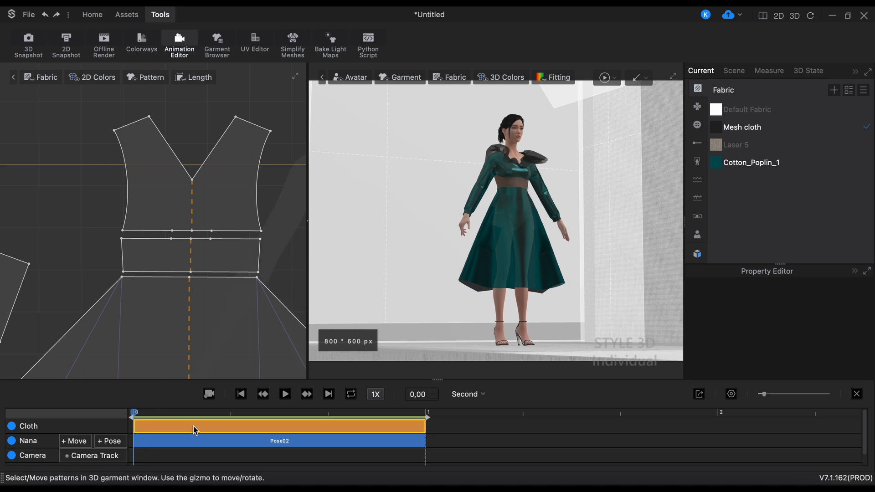
{"action": "key", "text": "Delete"}
{"action": "left_click", "coordinate": [196, 430]}
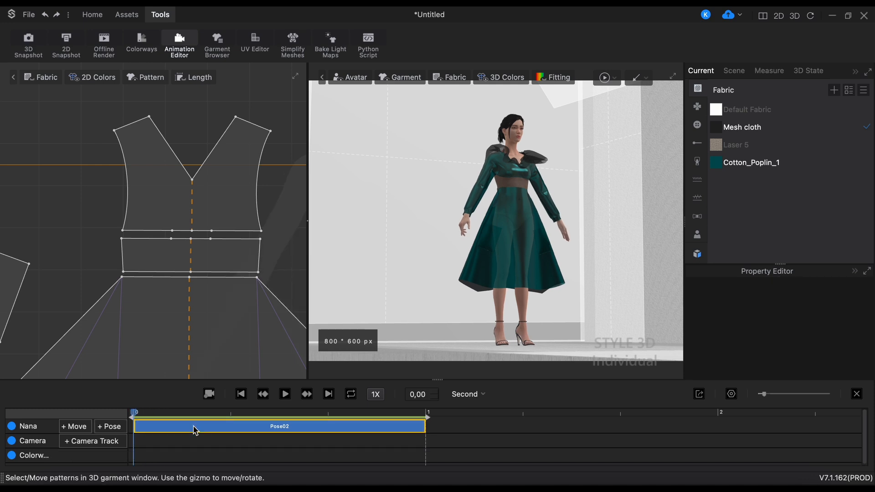
{"action": "key", "text": "Delete"}
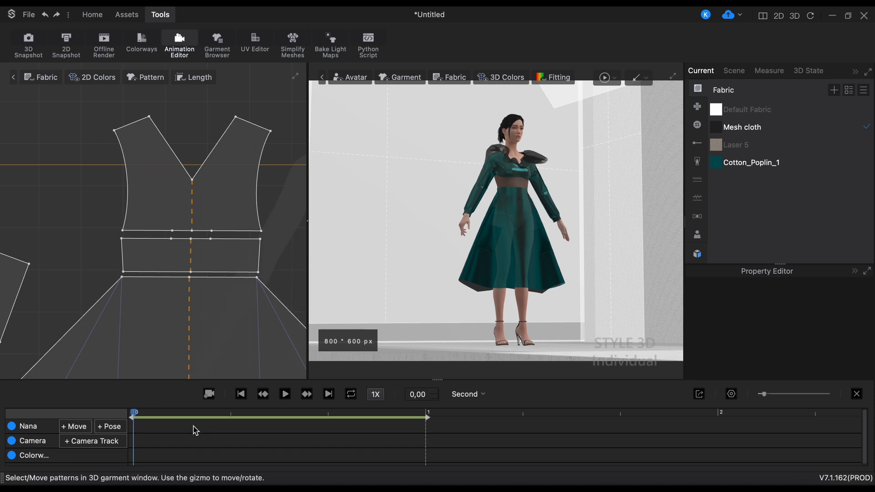
Add the WalkI_HighHeel movement to the avatar with a 1.00 s transition, starting from and staying in its current position
{"action": "left_click", "coordinate": [79, 428]}
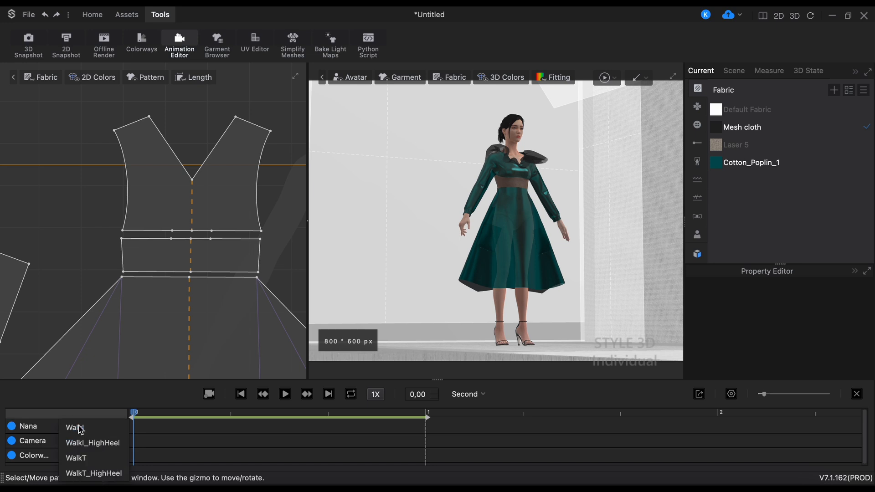
{"action": "mouse_move", "coordinate": [109, 446]}
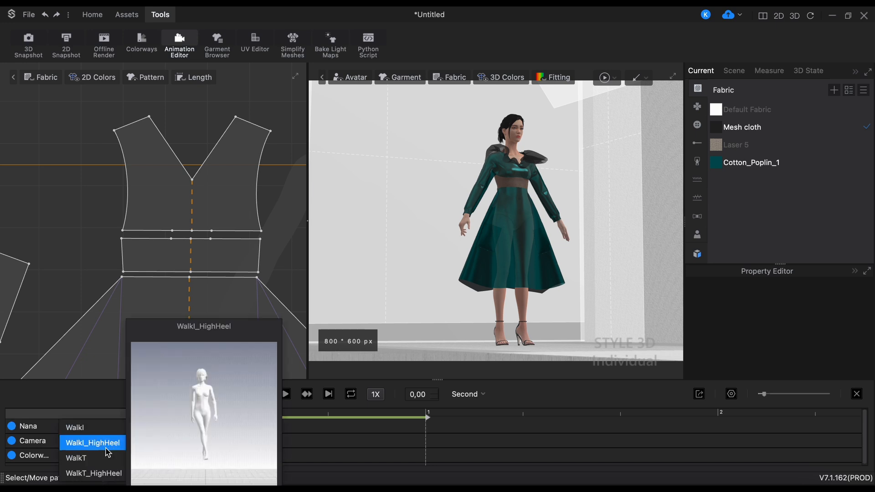
{"action": "mouse_move", "coordinate": [102, 476]}
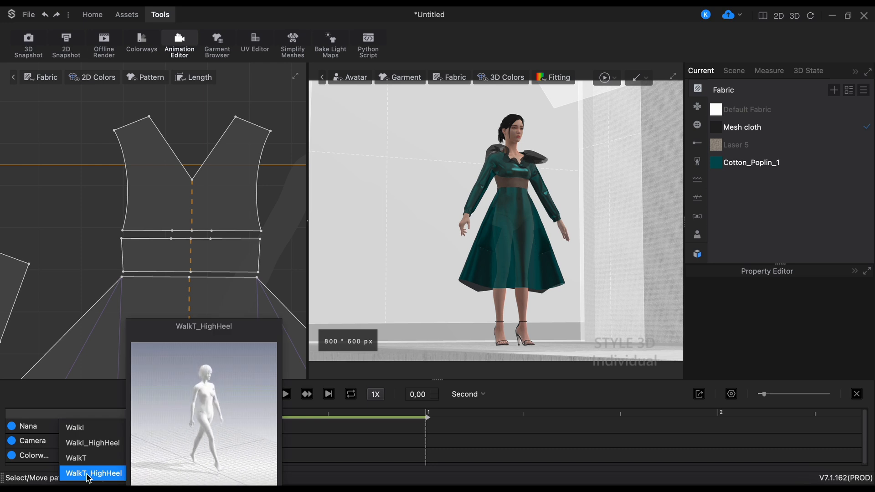
{"action": "left_click", "coordinate": [91, 443]}
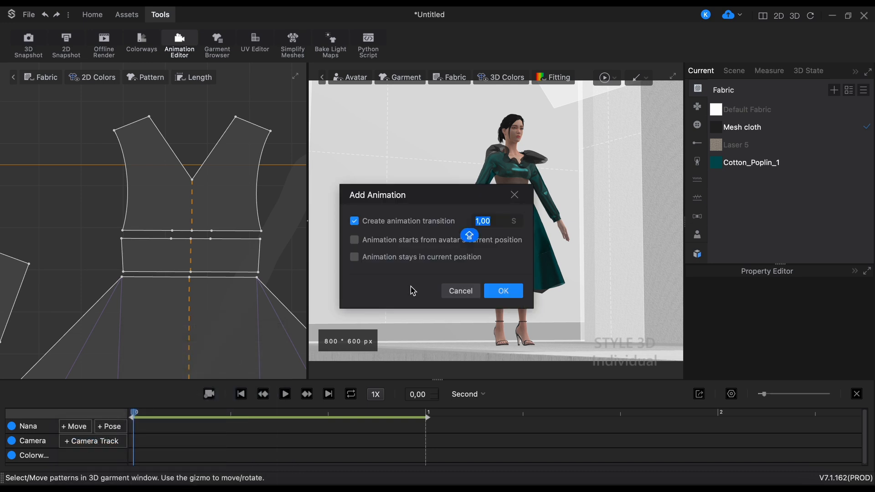
{"action": "left_click", "coordinate": [354, 258]}
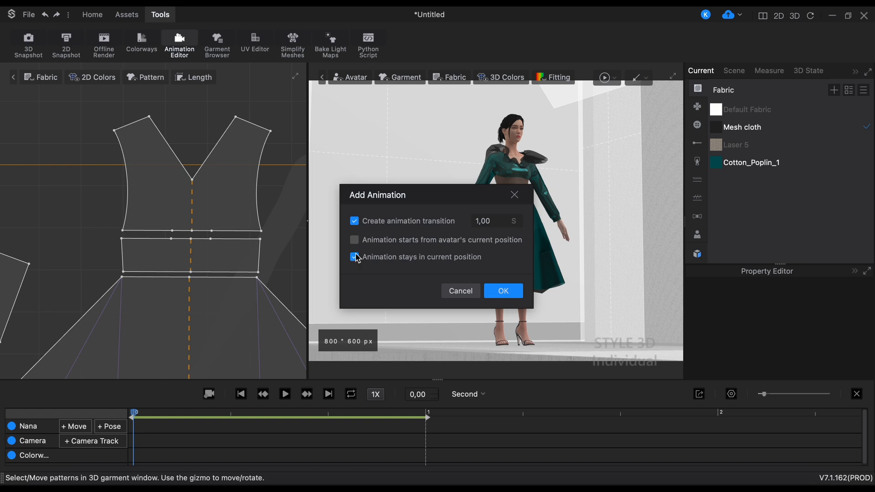
{"action": "left_click", "coordinate": [356, 242]}
{"action": "left_click", "coordinate": [503, 291]}
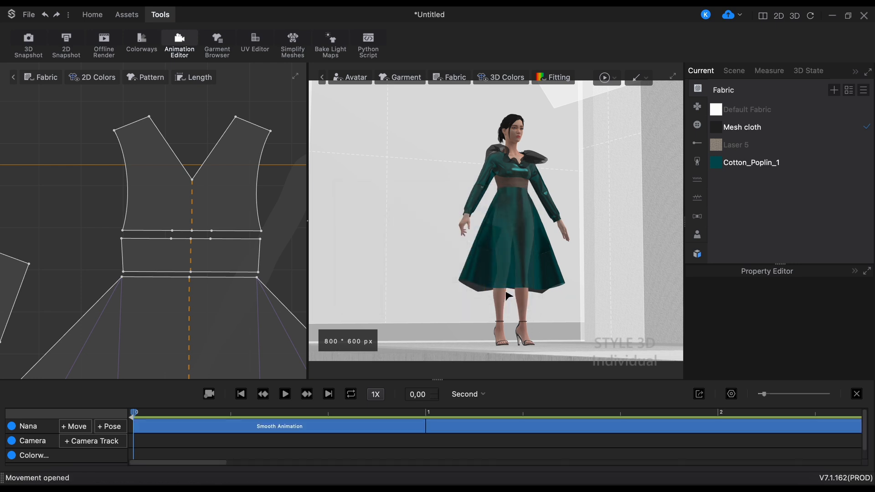
Record the cloth simulation along the WalkI_HighHeel animation and view the dressed avatar on the stage from the front
{"action": "left_click", "coordinate": [209, 394]}
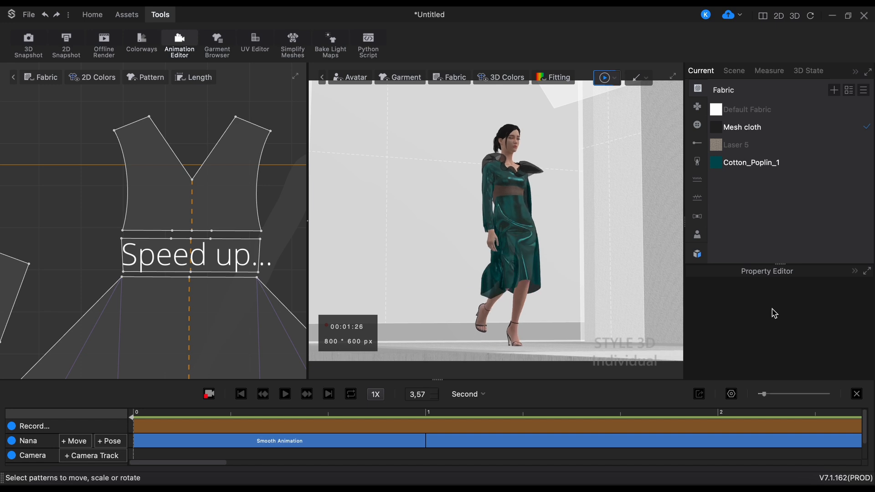
{"action": "scroll", "coordinate": [574, 446], "scroll_direction": "down", "scroll_amount": 5}
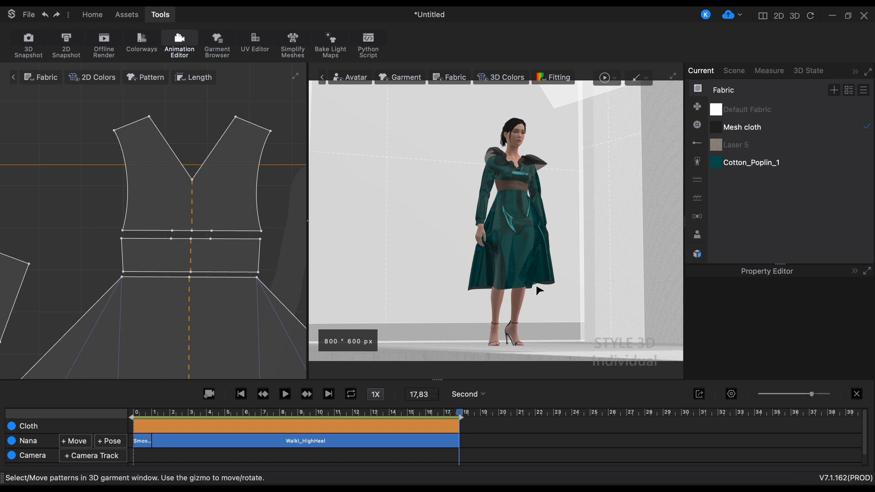
{"action": "scroll", "coordinate": [542, 293], "scroll_direction": "down", "scroll_amount": 3}
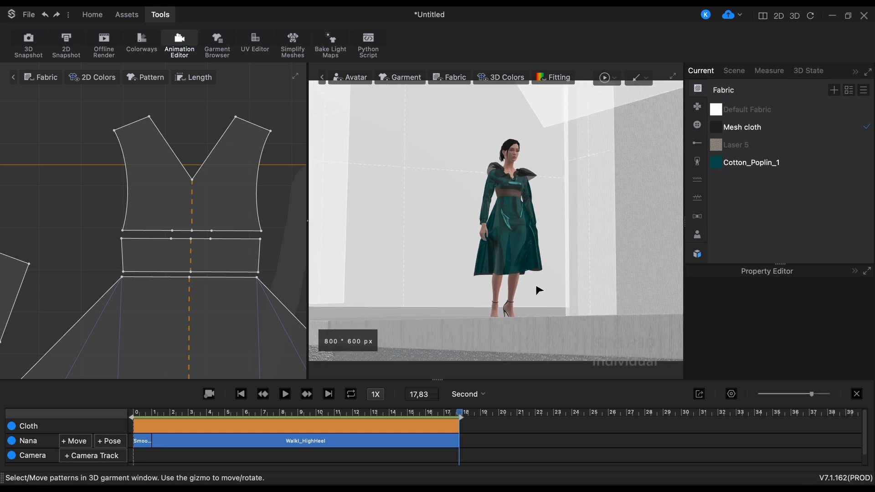
{"action": "left_click", "coordinate": [539, 290]}
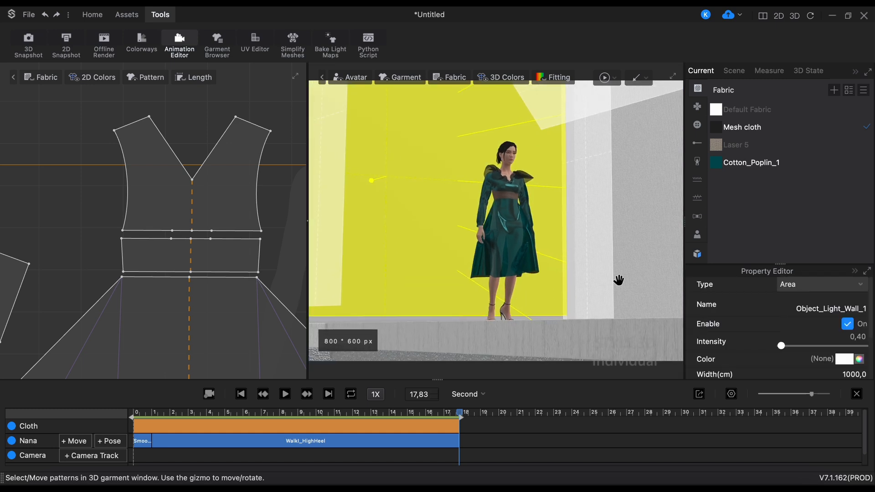
{"action": "mouse_move", "coordinate": [619, 280]}
{"action": "middle_mouse_down"}
{"action": "mouse_move", "coordinate": [589, 306]}
{"action": "mouse_move", "coordinate": [609, 278]}
{"action": "mouse_move", "coordinate": [615, 285]}
{"action": "middle_mouse_up"}
{"action": "right_click_drag", "start_coordinate": [602, 300], "coordinate": [580, 284]}
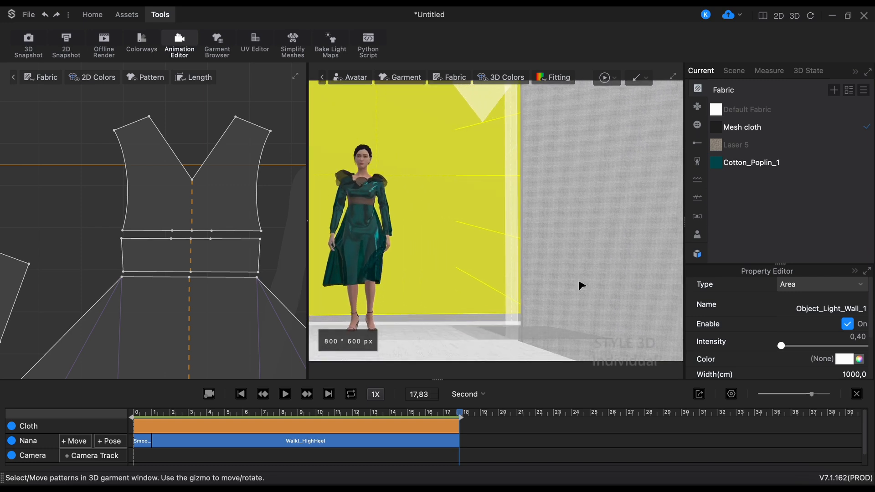
{"action": "mouse_move", "coordinate": [510, 286]}
{"action": "right_mouse_down"}
{"action": "mouse_move", "coordinate": [515, 280]}
{"action": "mouse_move", "coordinate": [519, 288]}
{"action": "right_mouse_up"}
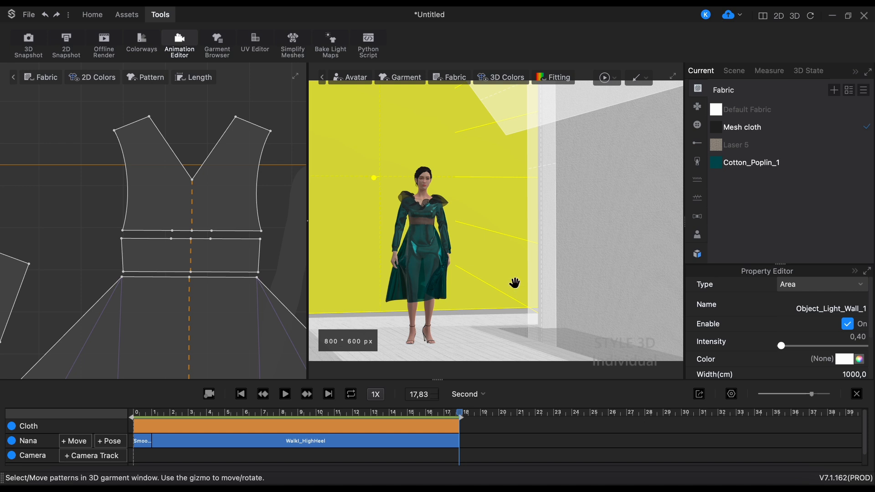
Start the playback range at about 1 s, after the transition, and play the walk animation with the avatar facing front on stage
{"action": "middle_click_drag", "start_coordinate": [514, 283], "coordinate": [586, 260]}
{"action": "right_click_drag", "start_coordinate": [595, 264], "coordinate": [621, 275]}
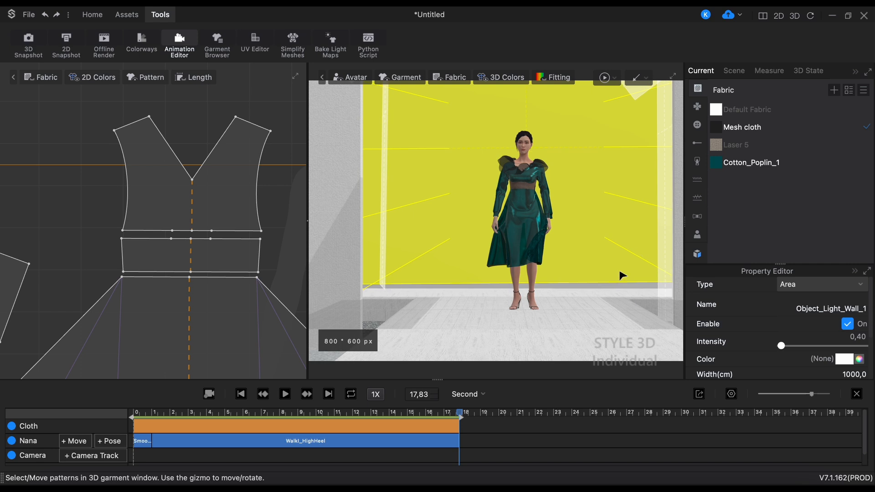
{"action": "left_click_drag", "start_coordinate": [461, 417], "coordinate": [137, 417]}
{"action": "left_click", "coordinate": [409, 341]}
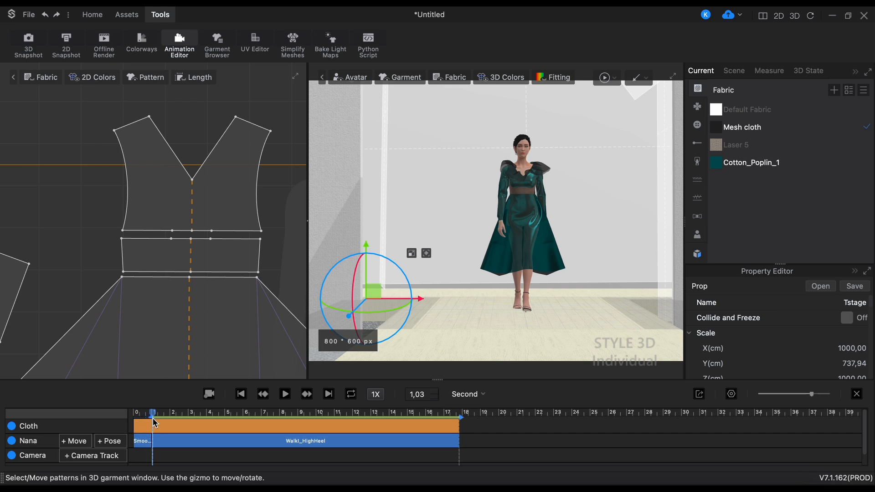
{"action": "left_click_drag", "start_coordinate": [155, 418], "coordinate": [203, 411]}
{"action": "left_click", "coordinate": [285, 395]}
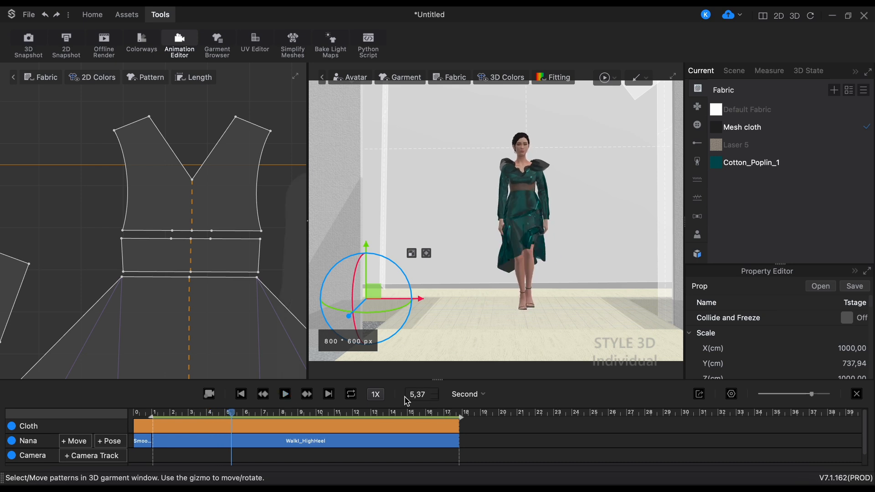
Preview a portion of the walk animation at 1/2X playback speed
{"action": "left_click", "coordinate": [381, 395]}
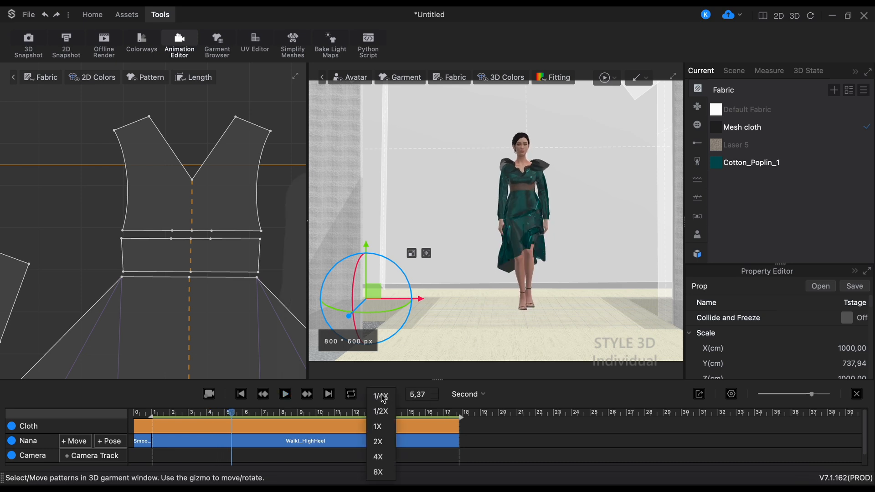
{"action": "left_click", "coordinate": [389, 412]}
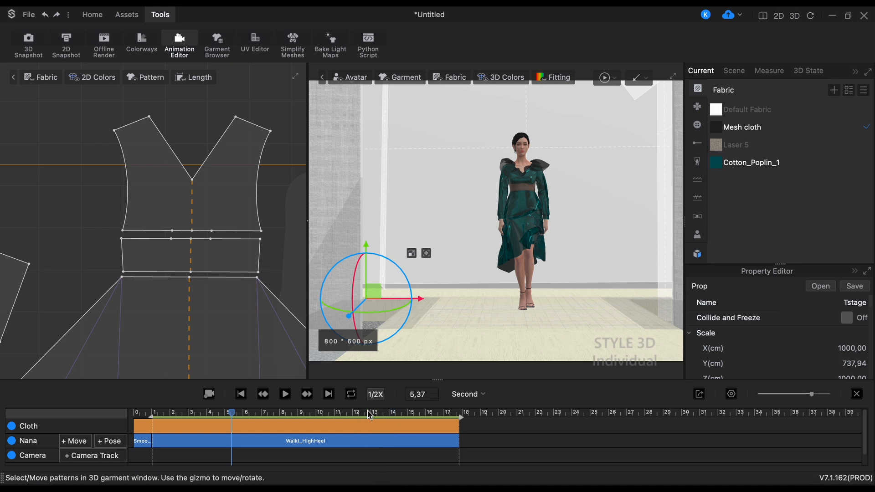
{"action": "left_click", "coordinate": [286, 399]}
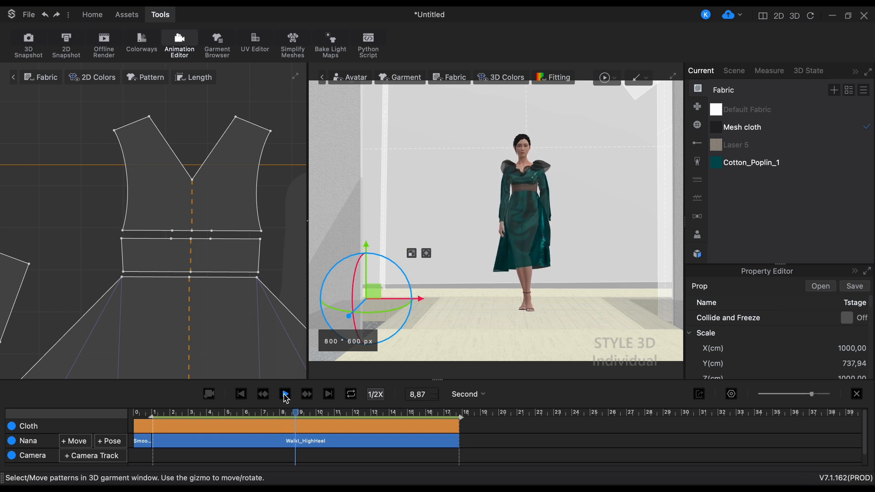
{"action": "left_click", "coordinate": [286, 400]}
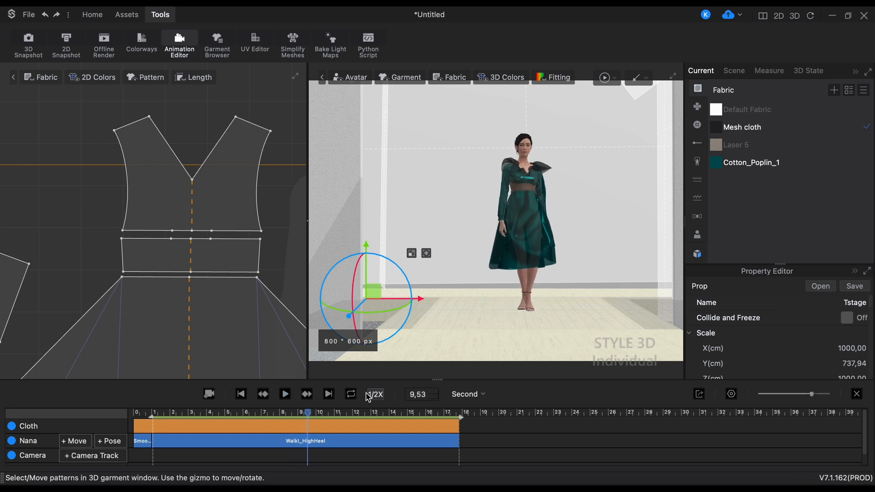
Restore the playback speed to 1X and move the timeline playhead to 1.13 s
{"action": "left_click", "coordinate": [376, 394]}
{"action": "left_click", "coordinate": [376, 421]}
{"action": "left_click_drag", "start_coordinate": [310, 416], "coordinate": [154, 415]}
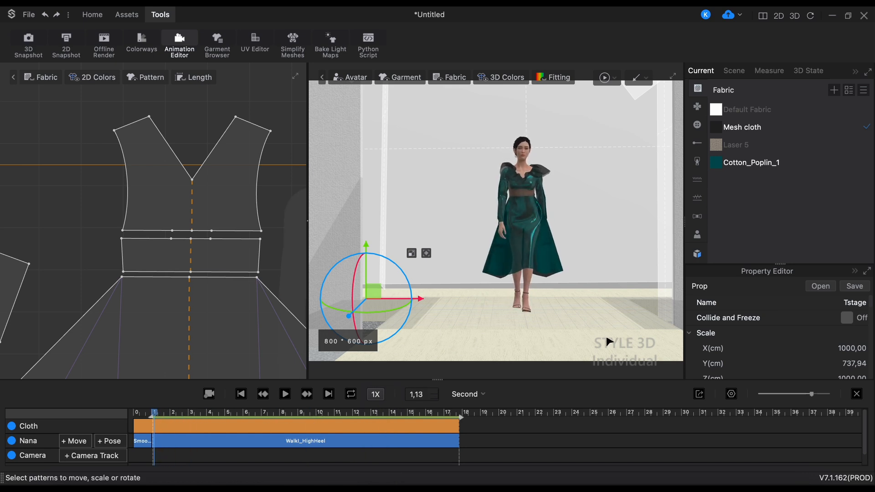
Frame the avatar's upper body from the front and insert the first camera keyframe at about 1 s
{"action": "mouse_move", "coordinate": [629, 280]}
{"action": "middle_mouse_down"}
{"action": "mouse_move", "coordinate": [606, 280]}
{"action": "mouse_move", "coordinate": [613, 285]}
{"action": "middle_mouse_up"}
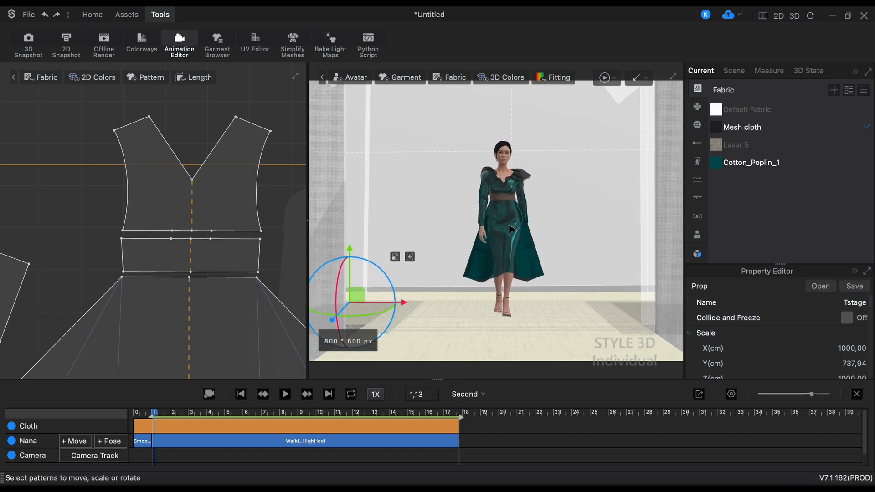
{"action": "scroll", "coordinate": [511, 229], "scroll_direction": "up", "scroll_amount": 5}
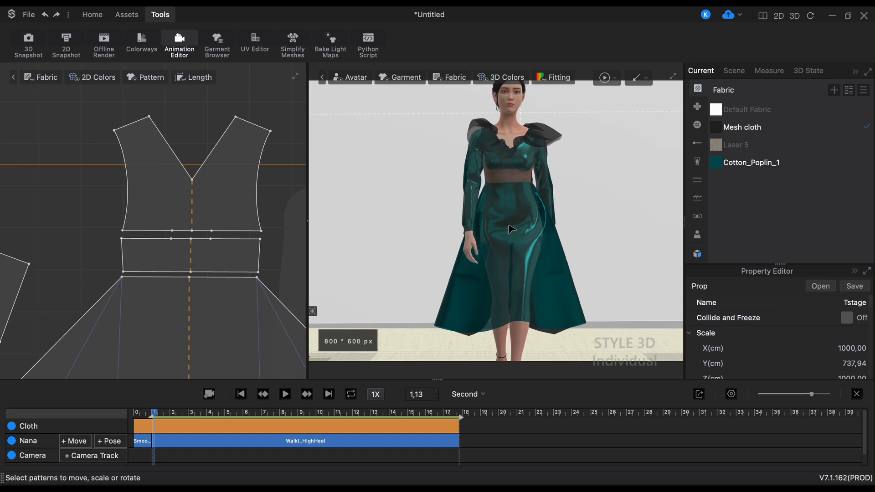
{"action": "mouse_move", "coordinate": [628, 210]}
{"action": "right_mouse_down"}
{"action": "mouse_move", "coordinate": [625, 223]}
{"action": "mouse_move", "coordinate": [629, 218]}
{"action": "right_mouse_up"}
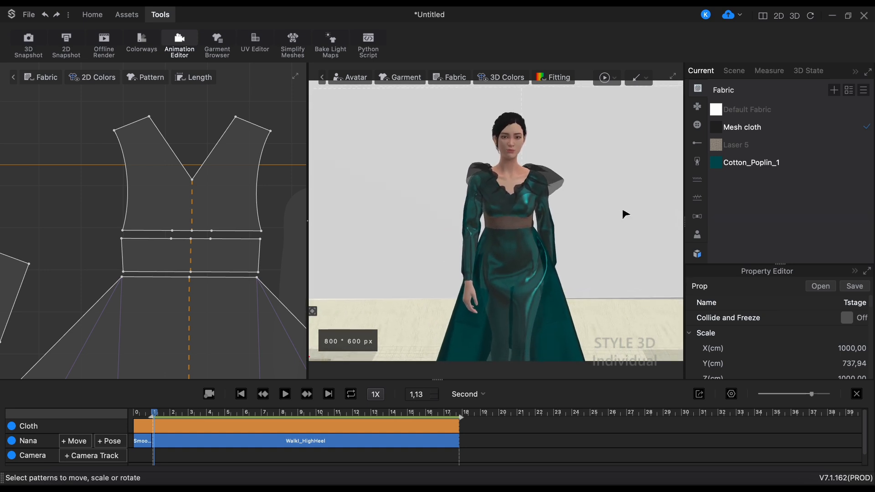
{"action": "scroll", "coordinate": [155, 455], "scroll_direction": "down", "scroll_amount": 1}
{"action": "right_click", "coordinate": [155, 455]}
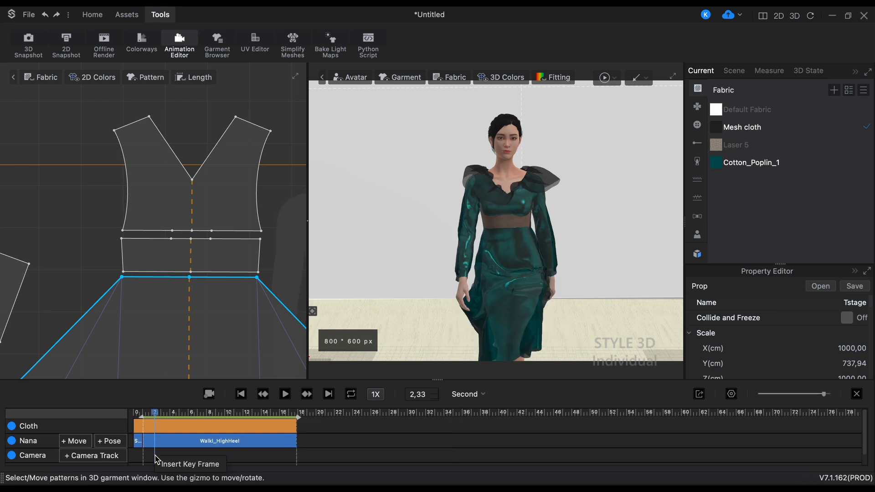
{"action": "left_click", "coordinate": [169, 464]}
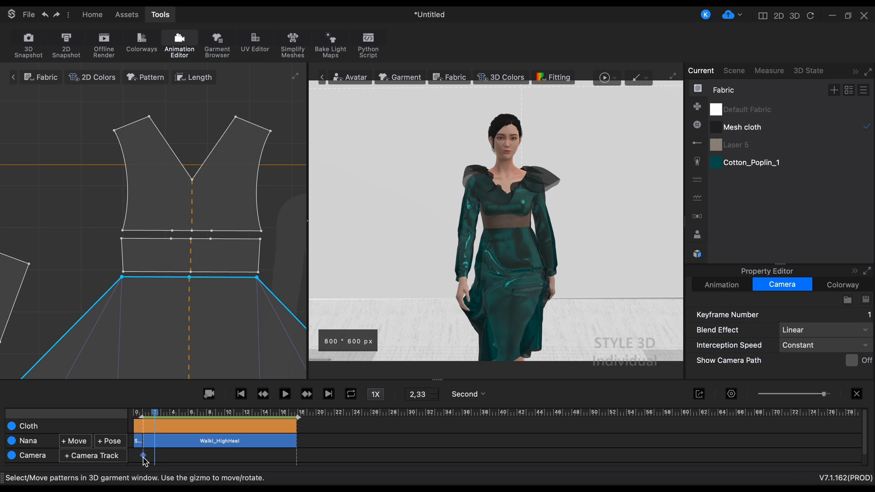
Frame the full walking avatar from the front and add a second camera keyframe at about 2.5 s
{"action": "left_click_drag", "start_coordinate": [824, 394], "coordinate": [800, 395]}
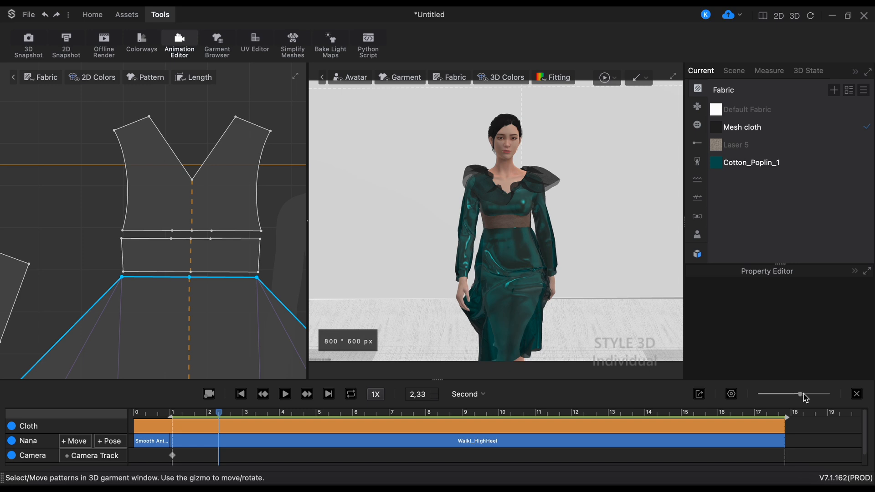
{"action": "mouse_move", "coordinate": [221, 416]}
{"action": "left_mouse_down"}
{"action": "mouse_move", "coordinate": [172, 414]}
{"action": "mouse_move", "coordinate": [222, 422]}
{"action": "left_mouse_up"}
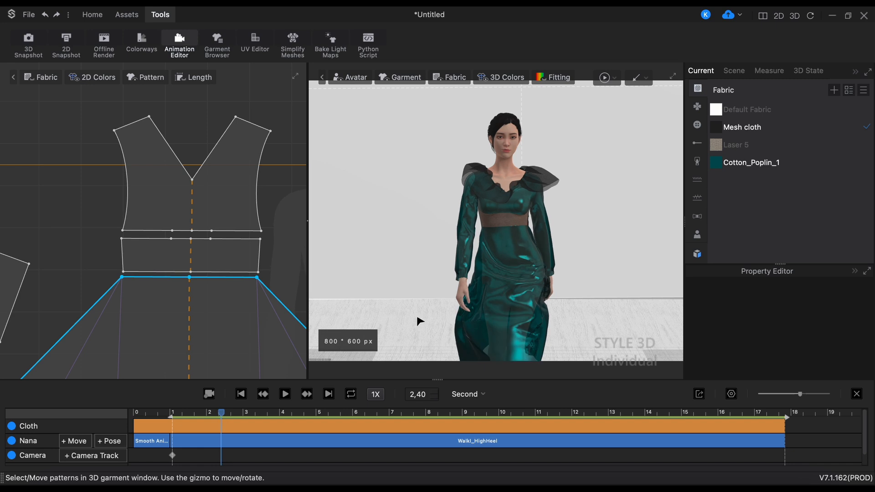
{"action": "left_click", "coordinate": [419, 320]}
{"action": "scroll", "coordinate": [531, 294], "scroll_direction": "down", "scroll_amount": 4}
{"action": "scroll", "coordinate": [532, 293], "scroll_direction": "down", "scroll_amount": 2}
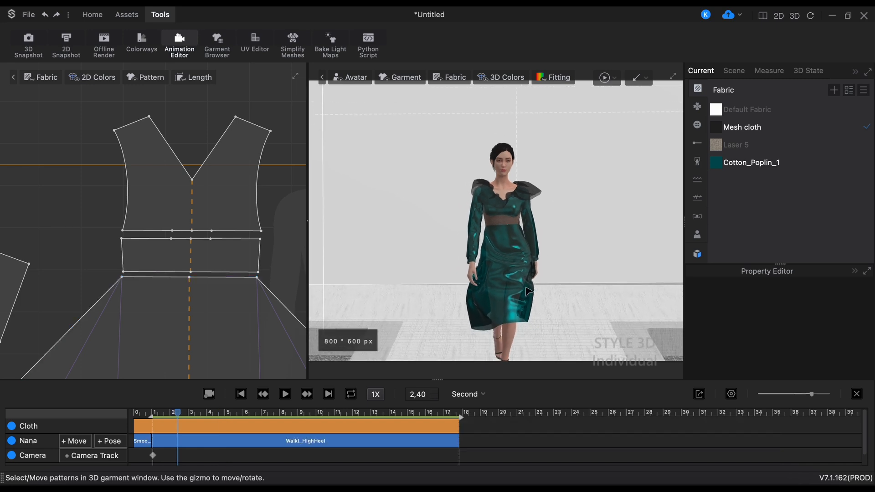
{"action": "scroll", "coordinate": [531, 294], "scroll_direction": "down", "scroll_amount": 3}
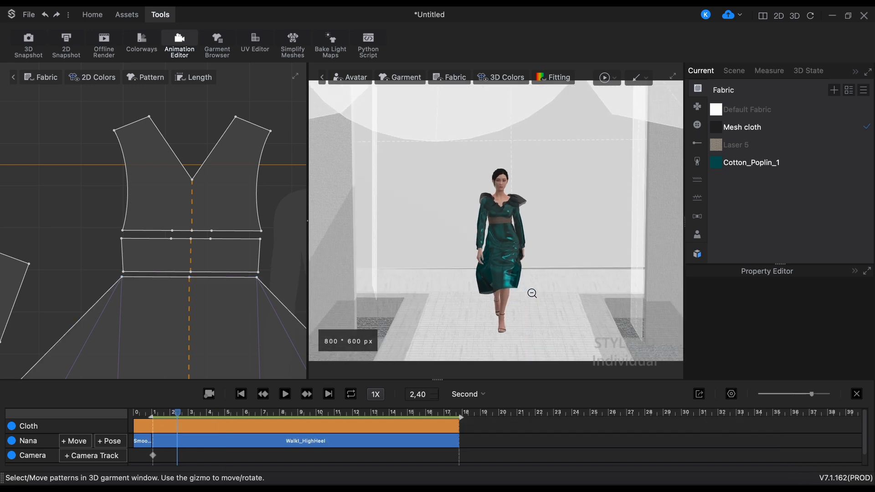
{"action": "middle_click_drag", "start_coordinate": [601, 251], "coordinate": [606, 237]}
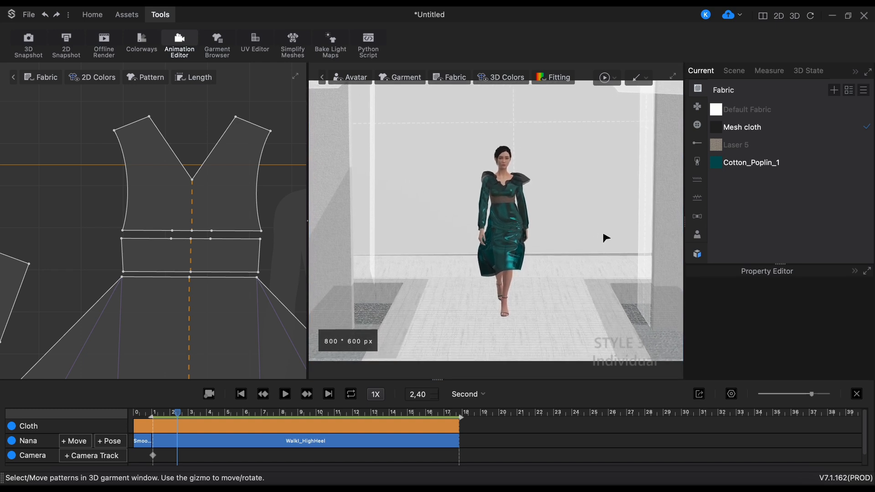
{"action": "scroll", "coordinate": [180, 461], "scroll_direction": "down", "scroll_amount": 2}
{"action": "right_click", "coordinate": [179, 461]}
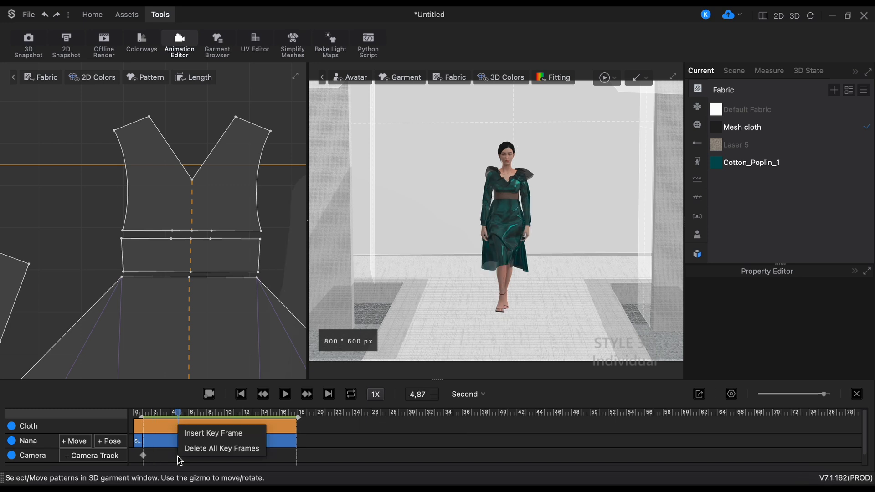
{"action": "left_click", "coordinate": [200, 433]}
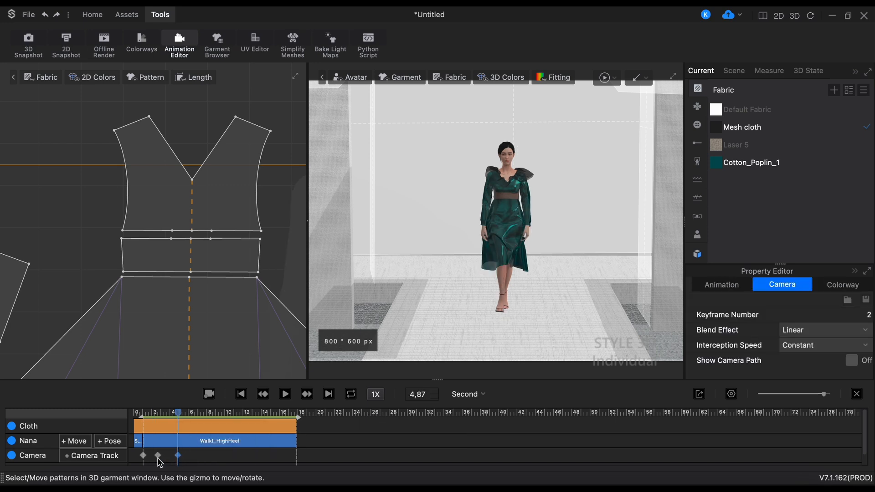
Frame the walking avatar from the side and insert a third camera keyframe at 4.53 s
{"action": "mouse_move", "coordinate": [182, 417]}
{"action": "left_mouse_down"}
{"action": "mouse_move", "coordinate": [151, 417]}
{"action": "mouse_move", "coordinate": [180, 416]}
{"action": "left_mouse_up"}
{"action": "right_click_drag", "start_coordinate": [411, 341], "coordinate": [484, 341]}
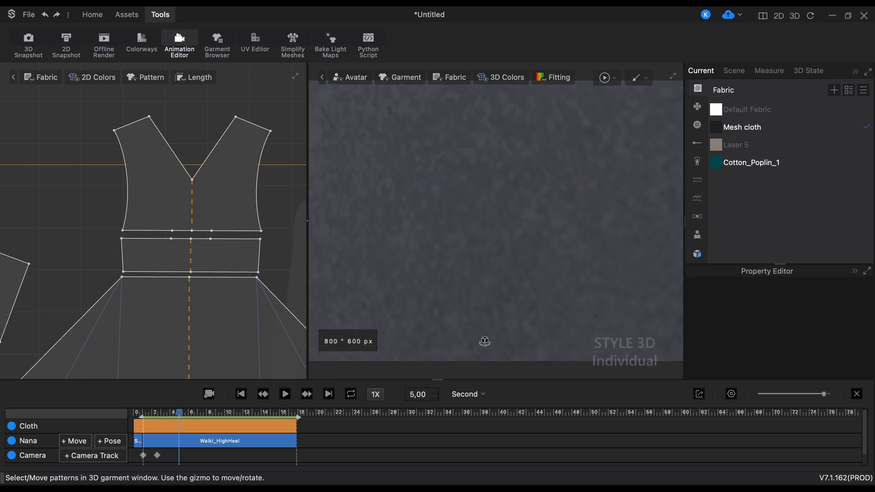
{"action": "scroll", "coordinate": [482, 340], "scroll_direction": "down", "scroll_amount": 4}
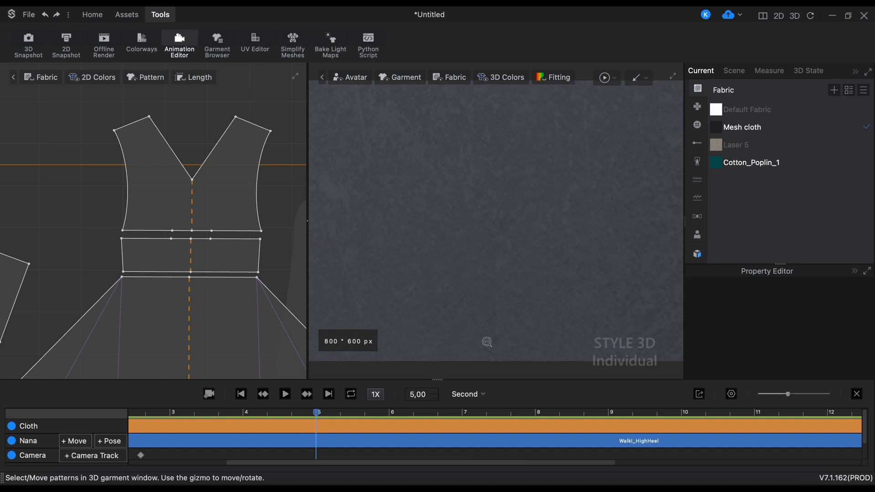
{"action": "scroll", "coordinate": [486, 341], "scroll_direction": "down", "scroll_amount": 5}
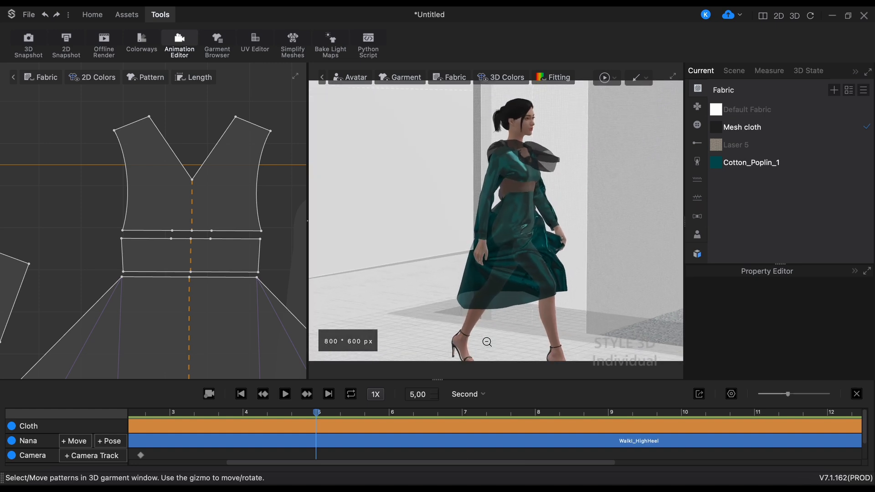
{"action": "scroll", "coordinate": [486, 341], "scroll_direction": "up", "scroll_amount": 5}
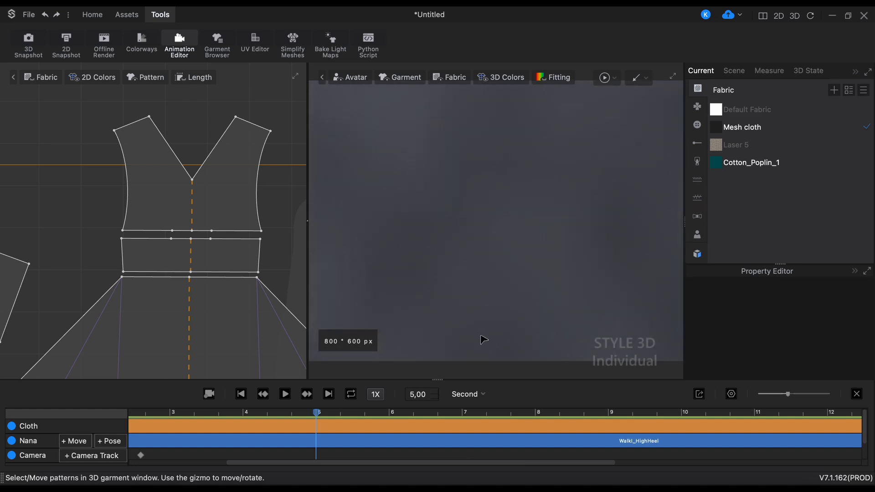
{"action": "scroll", "coordinate": [486, 341], "scroll_direction": "down", "scroll_amount": 5}
{"action": "middle_click_drag", "start_coordinate": [592, 304], "coordinate": [574, 294]}
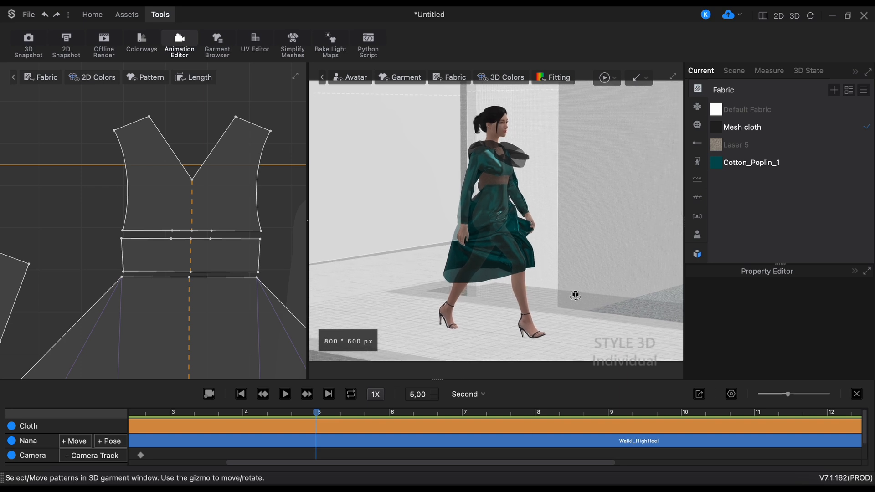
{"action": "mouse_move", "coordinate": [574, 294]}
{"action": "right_mouse_down"}
{"action": "mouse_move", "coordinate": [582, 296]}
{"action": "mouse_move", "coordinate": [575, 290]}
{"action": "right_mouse_up"}
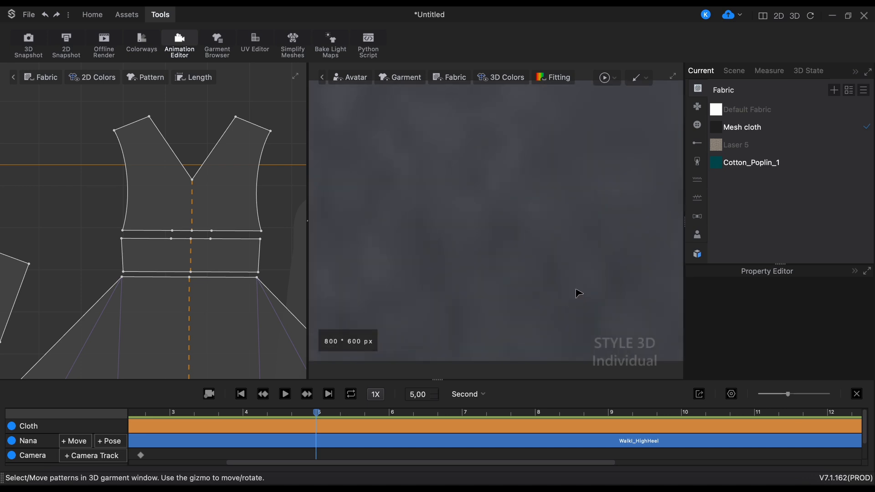
{"action": "scroll", "coordinate": [579, 294], "scroll_direction": "down", "scroll_amount": 3}
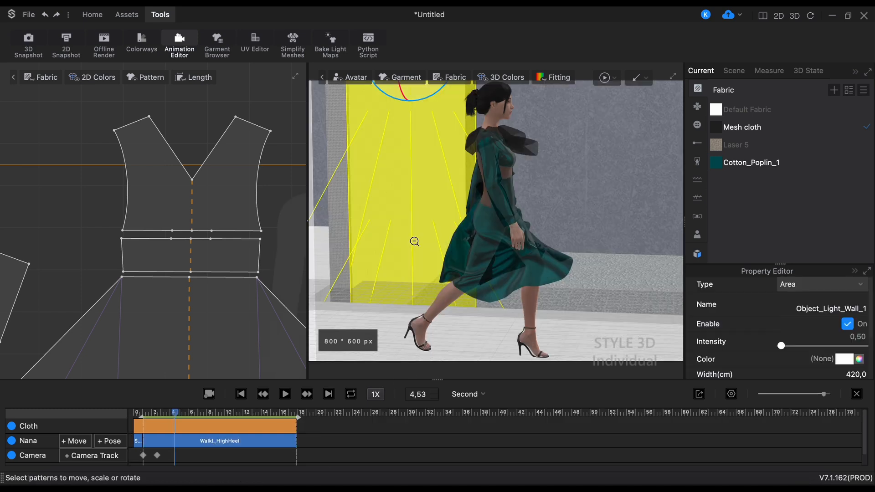
{"action": "scroll", "coordinate": [414, 242], "scroll_direction": "down", "scroll_amount": 2}
{"action": "scroll", "coordinate": [414, 241], "scroll_direction": "up", "scroll_amount": 2}
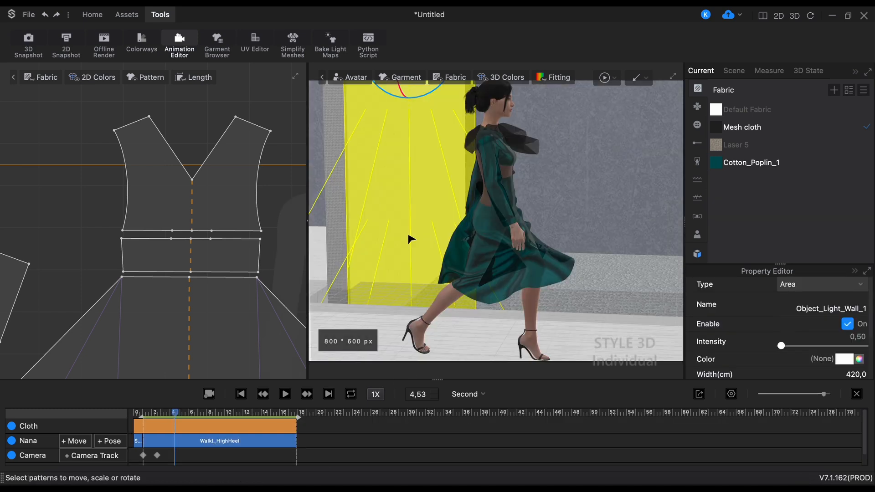
{"action": "right_click", "coordinate": [178, 461]}
{"action": "left_click", "coordinate": [191, 431]}
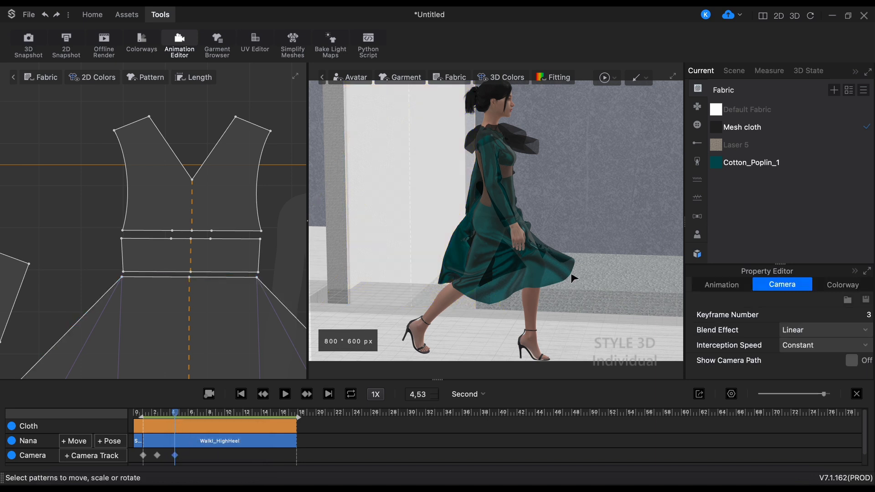
Frame a three-quarter close-up of the bodice and waist and insert a fourth camera keyframe at 6.80 s
{"action": "scroll", "coordinate": [577, 242], "scroll_direction": "up", "scroll_amount": 6}
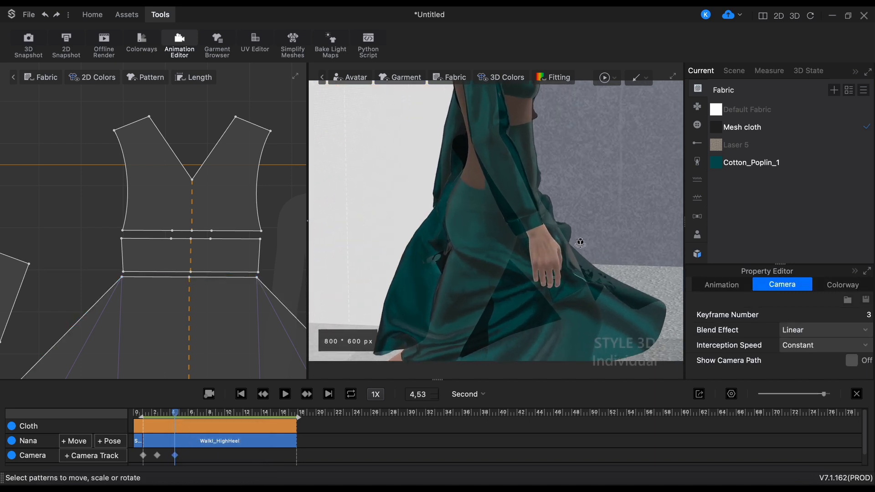
{"action": "right_click_drag", "start_coordinate": [577, 241], "coordinate": [535, 248]}
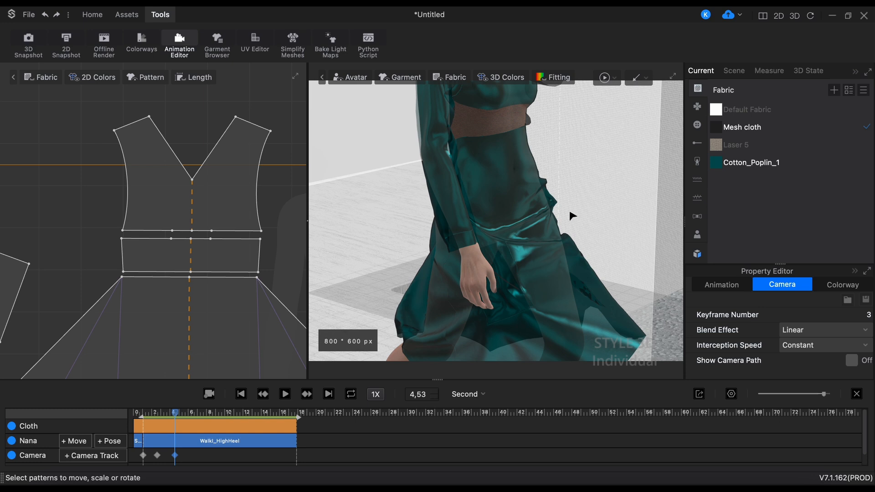
{"action": "middle_click_drag", "start_coordinate": [573, 215], "coordinate": [579, 299]}
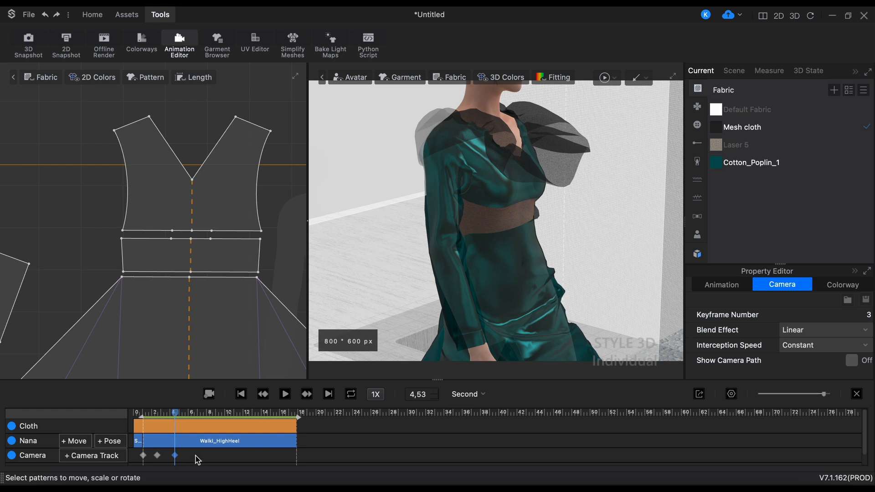
{"action": "right_click", "coordinate": [196, 456]}
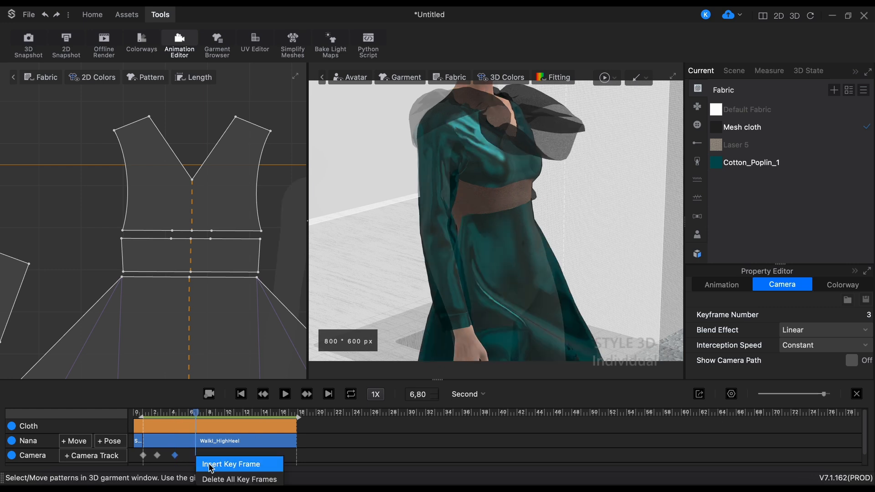
{"action": "left_click", "coordinate": [211, 464]}
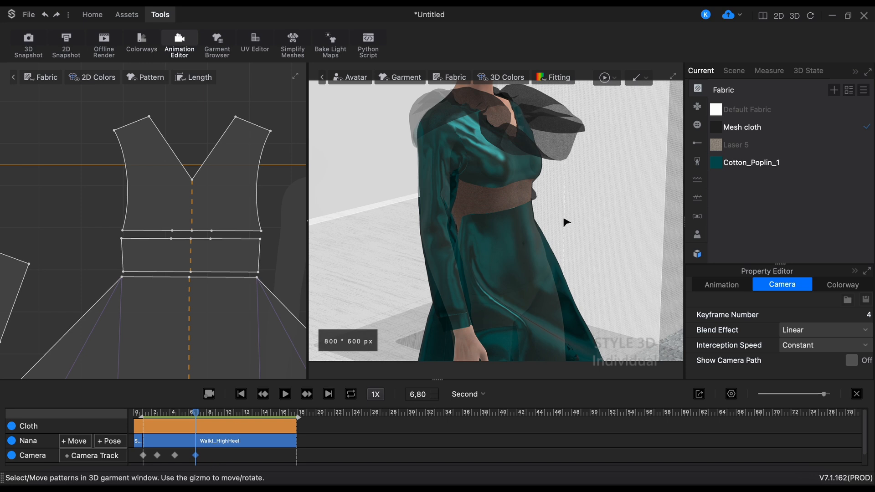
Frame the avatar's upper body from behind and insert a fifth camera keyframe at 8.60 s
{"action": "mouse_move", "coordinate": [207, 415]}
{"action": "left_mouse_down"}
{"action": "mouse_move", "coordinate": [227, 415]}
{"action": "mouse_move", "coordinate": [205, 415]}
{"action": "mouse_move", "coordinate": [212, 413]}
{"action": "left_mouse_up"}
{"action": "right_click_drag", "start_coordinate": [396, 337], "coordinate": [568, 305]}
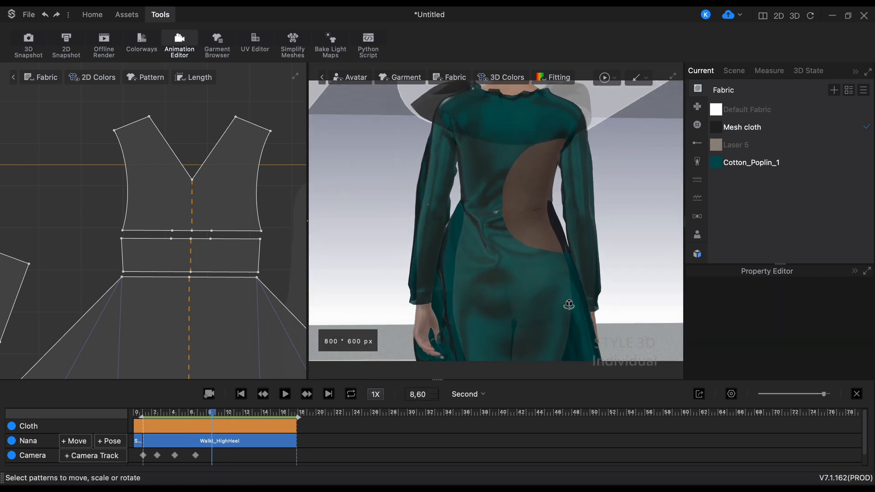
{"action": "right_click", "coordinate": [213, 457]}
{"action": "left_click", "coordinate": [246, 431]}
Try a distant rear three-quarter view of the walking avatar as a camera keyframe at 12.87 s, play the animation and remove the keyframe
{"action": "scroll", "coordinate": [406, 227], "scroll_direction": "up", "scroll_amount": 2}
{"action": "left_click_drag", "start_coordinate": [213, 413], "coordinate": [246, 413]}
{"action": "right_click_drag", "start_coordinate": [606, 242], "coordinate": [394, 187]}
{"action": "scroll", "coordinate": [397, 241], "scroll_direction": "down", "scroll_amount": 5}
{"action": "right_click", "coordinate": [254, 459]}
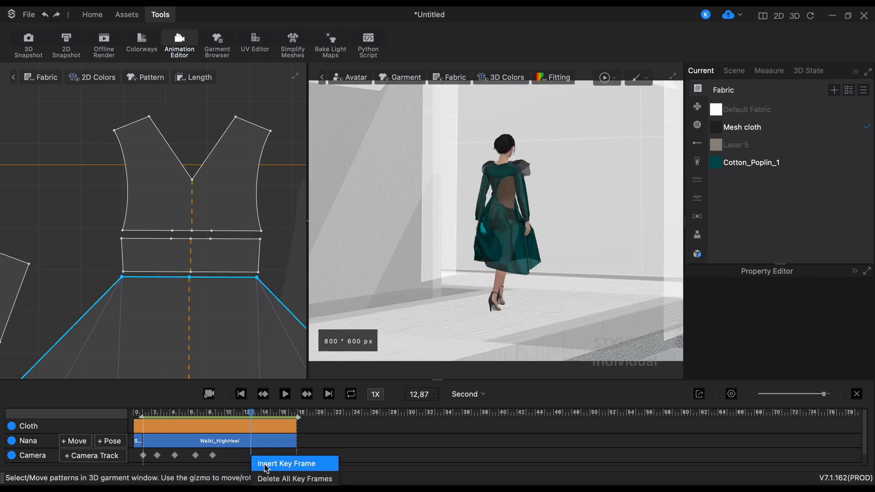
{"action": "left_click", "coordinate": [273, 462]}
{"action": "left_click", "coordinate": [286, 395]}
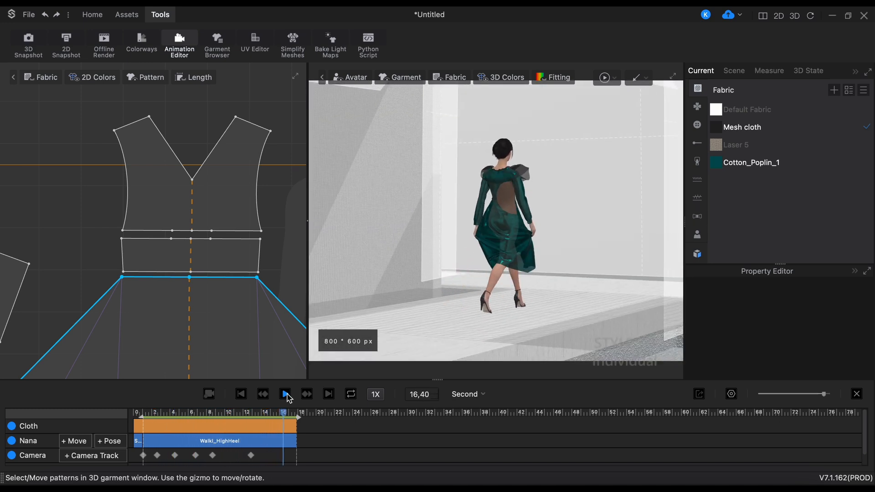
{"action": "left_click", "coordinate": [251, 455]}
Frame a closer rear three-quarter view of the avatar from head to skirt and insert a sixth camera keyframe at 10.80 s
{"action": "right_click_drag", "start_coordinate": [429, 259], "coordinate": [580, 282]}
{"action": "scroll", "coordinate": [580, 283], "scroll_direction": "up", "scroll_amount": 3}
{"action": "middle_click_drag", "start_coordinate": [580, 282], "coordinate": [546, 255]}
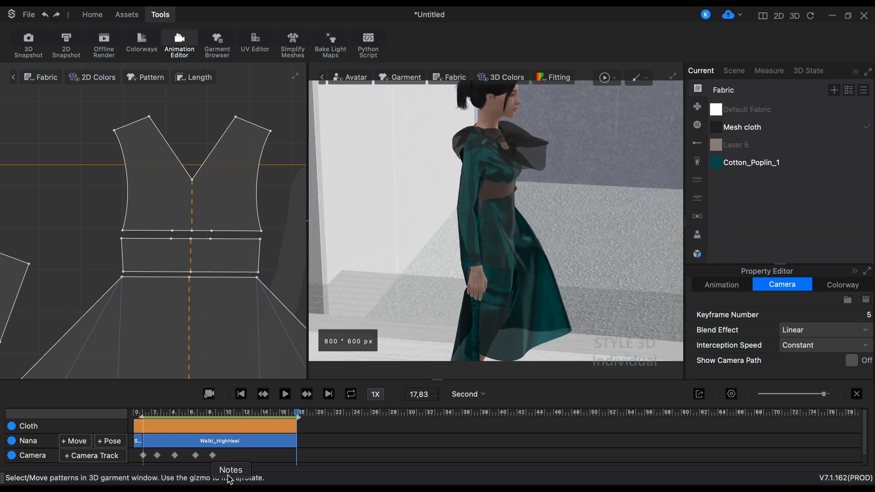
{"action": "right_click", "coordinate": [232, 458]}
{"action": "left_click", "coordinate": [267, 433]}
Insert a seventh camera keyframe at 13.13 s and an eighth at about 16 s, ending on a distant centred view of the full avatar
{"action": "mouse_move", "coordinate": [533, 250]}
{"action": "right_mouse_down"}
{"action": "mouse_move", "coordinate": [580, 286]}
{"action": "mouse_move", "coordinate": [527, 247]}
{"action": "right_mouse_up"}
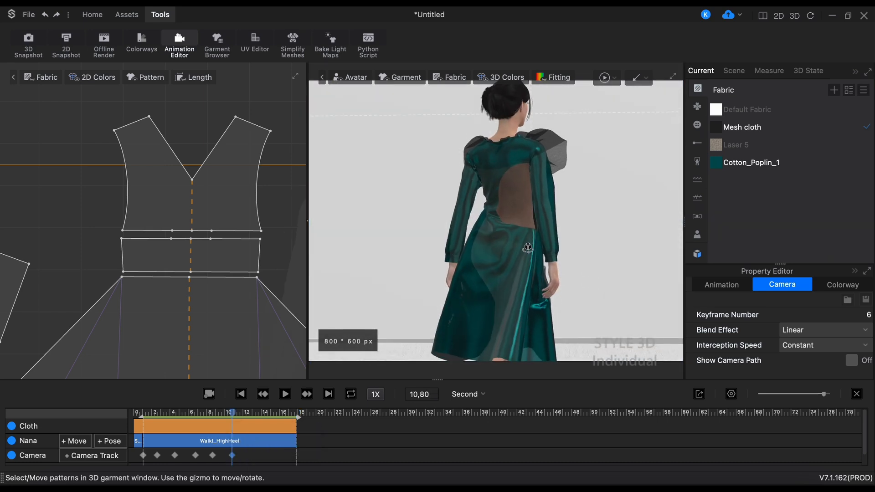
{"action": "right_click", "coordinate": [254, 454]}
{"action": "left_click", "coordinate": [274, 461]}
{"action": "scroll", "coordinate": [592, 246], "scroll_direction": "down", "scroll_amount": 8}
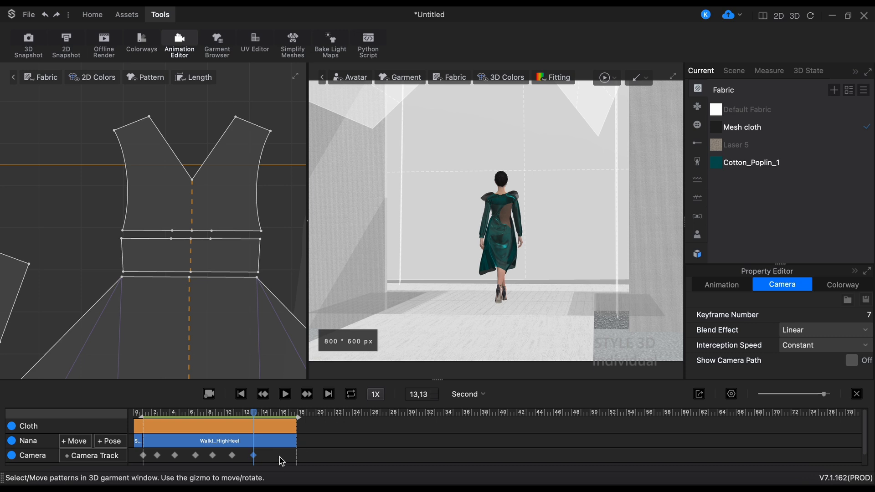
{"action": "right_click", "coordinate": [280, 456]}
{"action": "left_click", "coordinate": [300, 432]}
Play the complete walk animation with all camera keyframes from about 1 s
{"action": "left_click_drag", "start_coordinate": [279, 413], "coordinate": [144, 417]}
{"action": "left_click", "coordinate": [285, 395]}
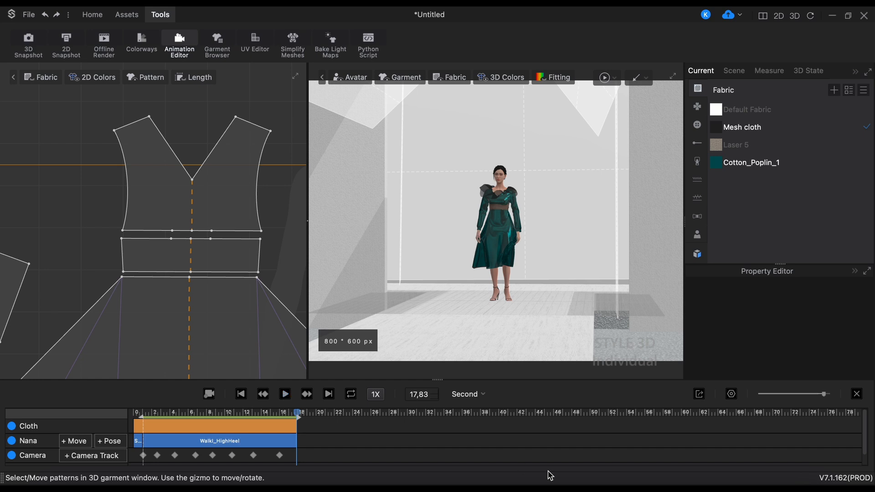
Export the animation as an MP4 video named FINALVIDEO in the Documents folder
{"action": "left_click", "coordinate": [700, 395]}
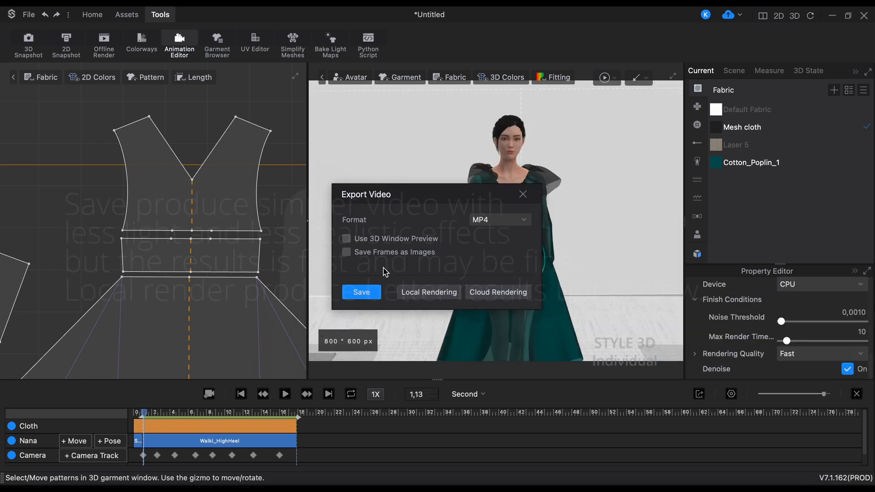
{"action": "left_click", "coordinate": [501, 221]}
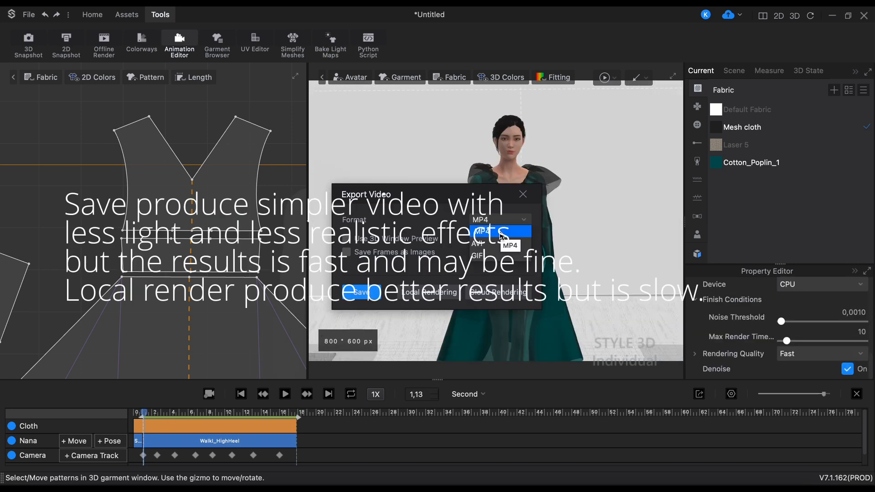
{"action": "left_click", "coordinate": [502, 232]}
{"action": "left_click", "coordinate": [366, 299]}
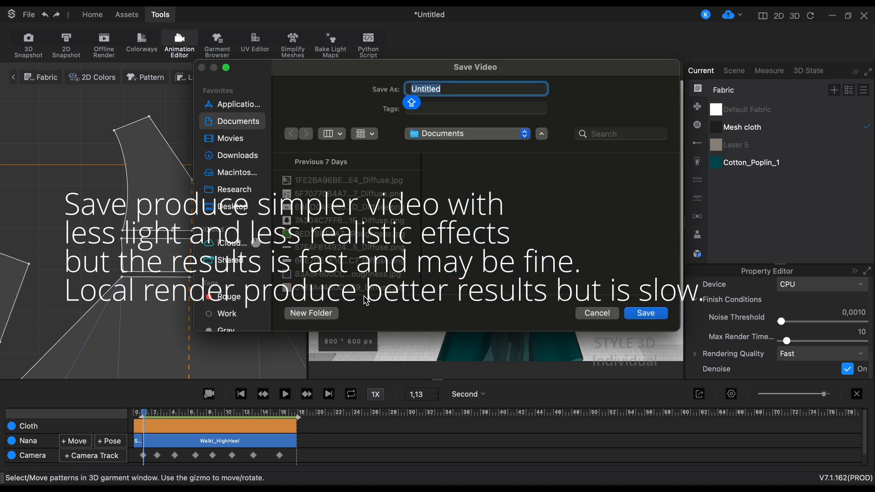
{"action": "type", "text": "FINALVIDEO"}
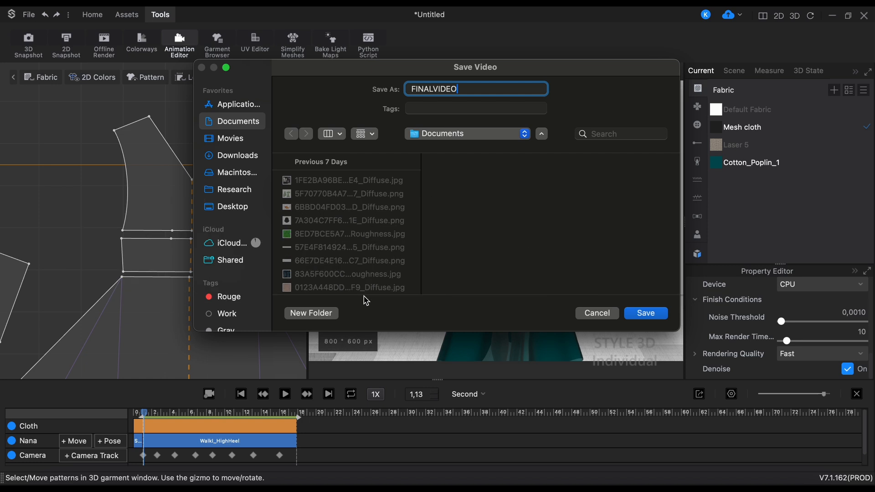
{"action": "key", "text": "Caps_Lock"}
{"action": "key", "text": "Return"}
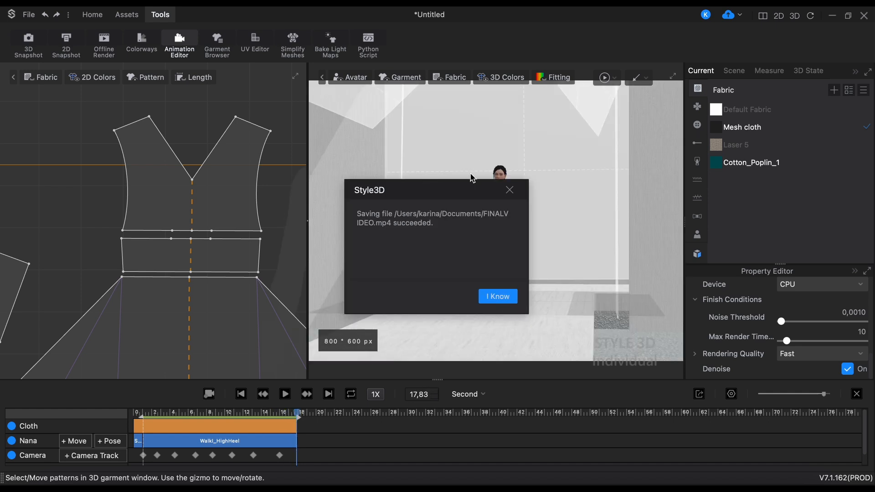
{"action": "left_click", "coordinate": [501, 297]}
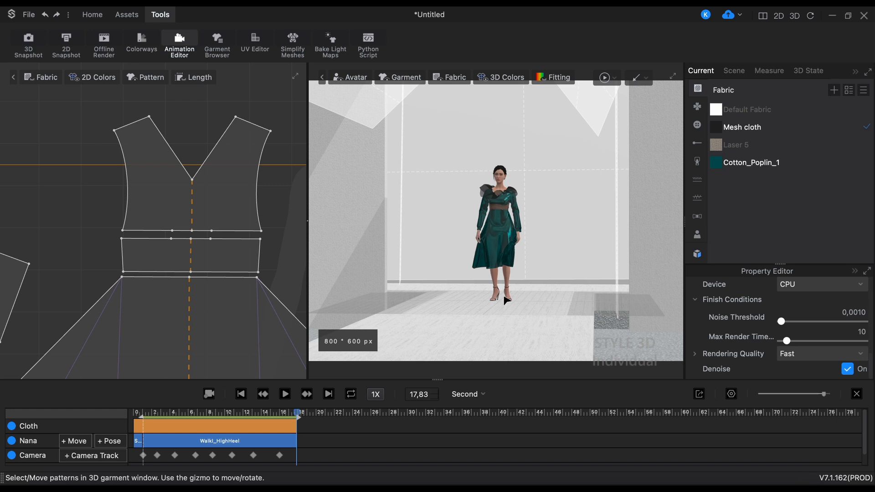
Switch to Finder and preview the exported FINALVIDEO.mp4 in the Documents folder
{"action": "left_click", "coordinate": [16, 470]}
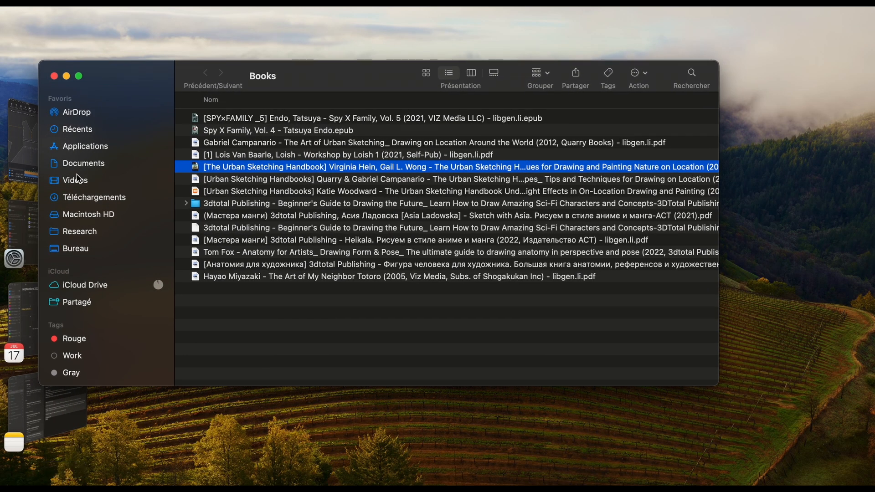
{"action": "left_click", "coordinate": [82, 164]}
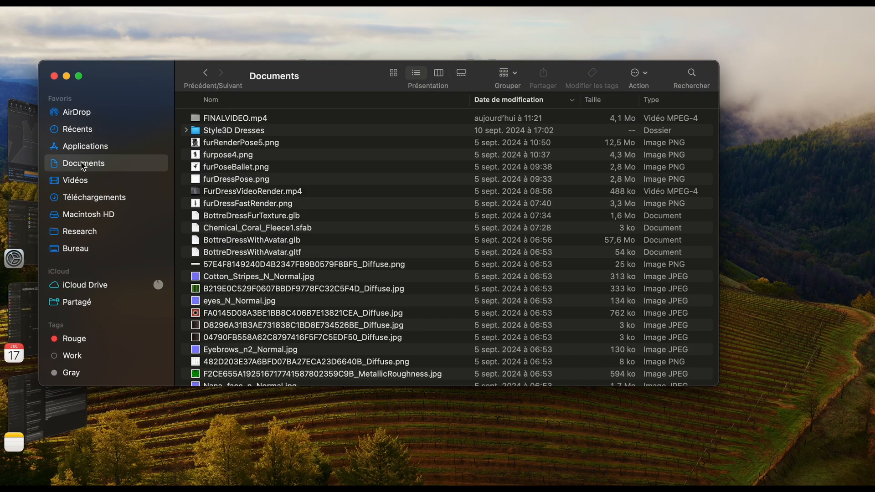
{"action": "left_click", "coordinate": [228, 118]}
{"action": "key", "text": "space"}
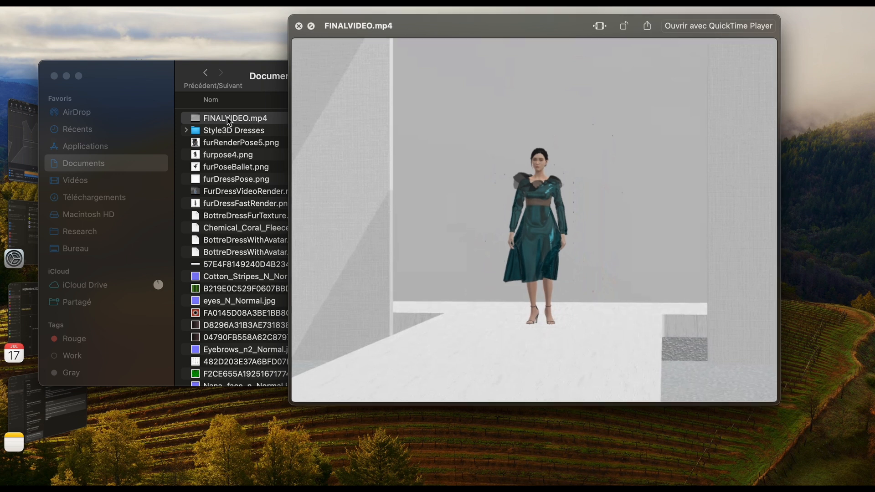
{"action": "key", "text": "space"}
Preview the earlier fur dress renders from furRenderPose5.png to furDressFastRender.png, including FurDressVideoRender.mp4, for comparison
{"action": "left_click", "coordinate": [242, 144]}
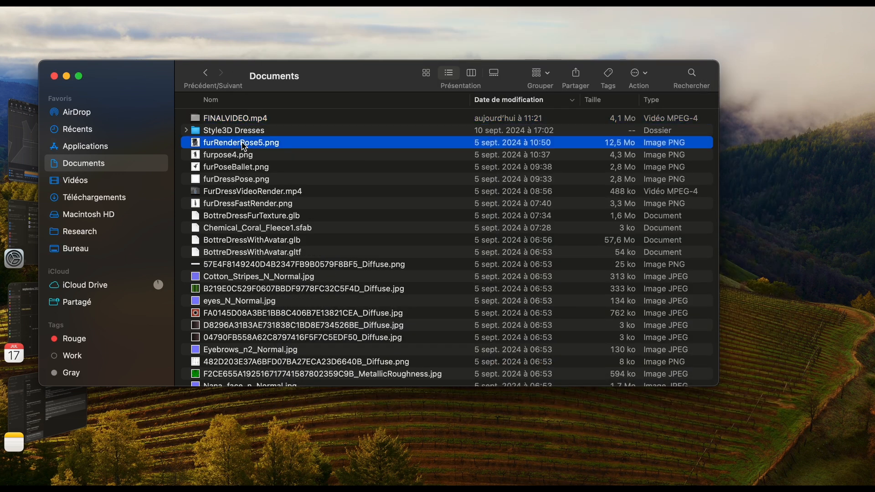
{"action": "key", "text": "space"}
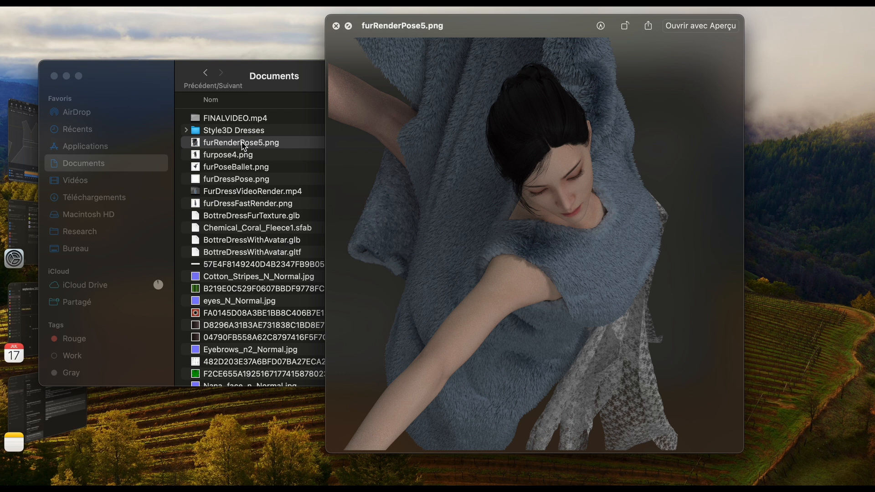
{"action": "key", "text": "Down"}
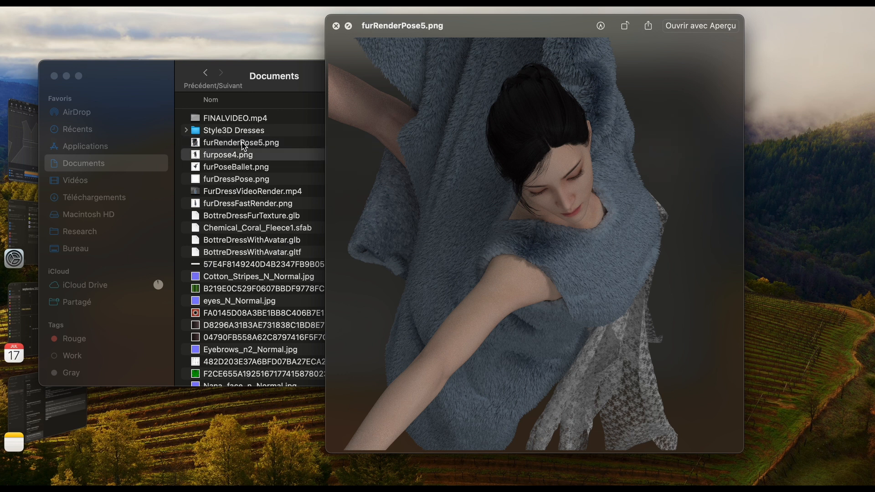
{"action": "key", "text": "Down"}
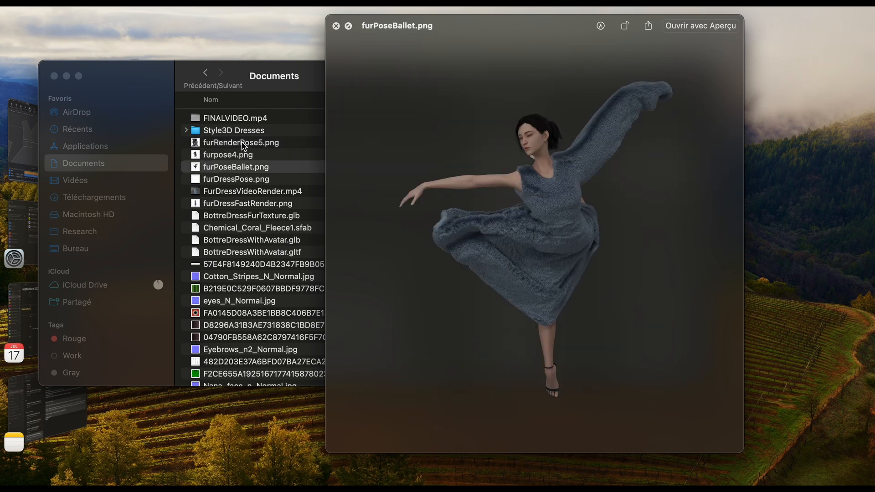
{"action": "key", "text": "Down"}
{"action": "key", "text": "Down"}
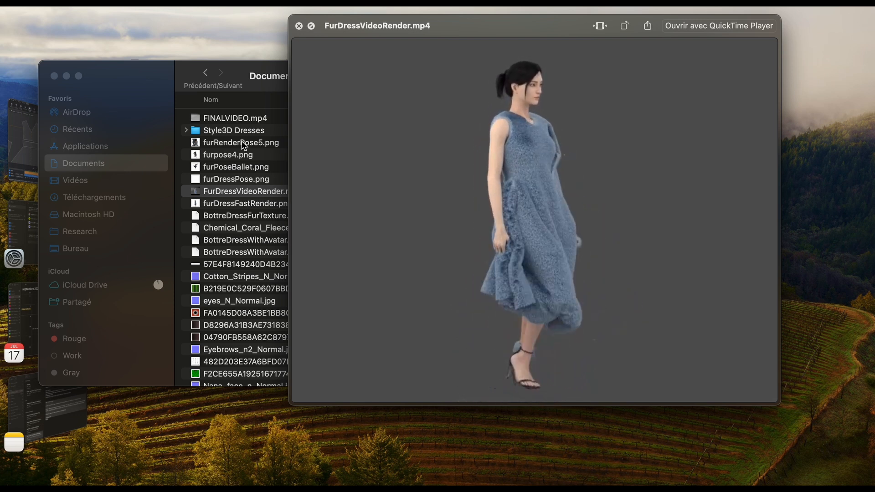
{"action": "key", "text": "Up"}
{"action": "key", "text": "Down"}
{"action": "key", "text": "Down"}
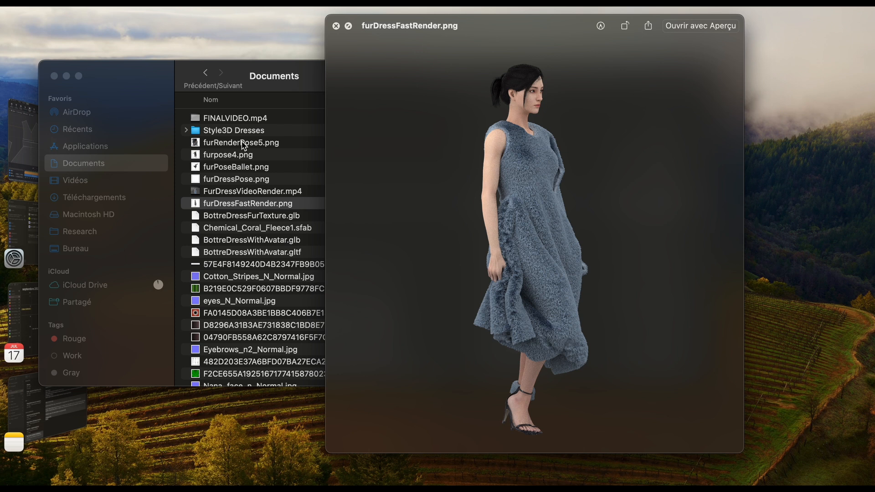
{"action": "key", "text": "Up"}
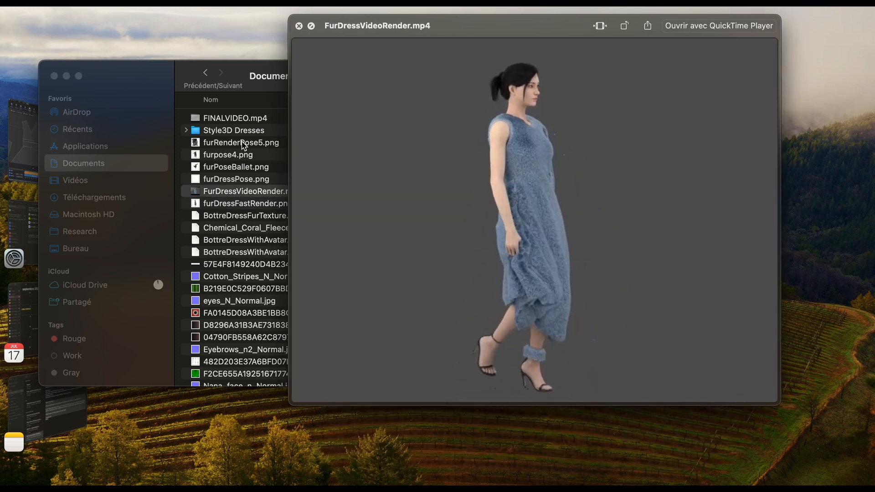
{"action": "key", "text": "Down"}
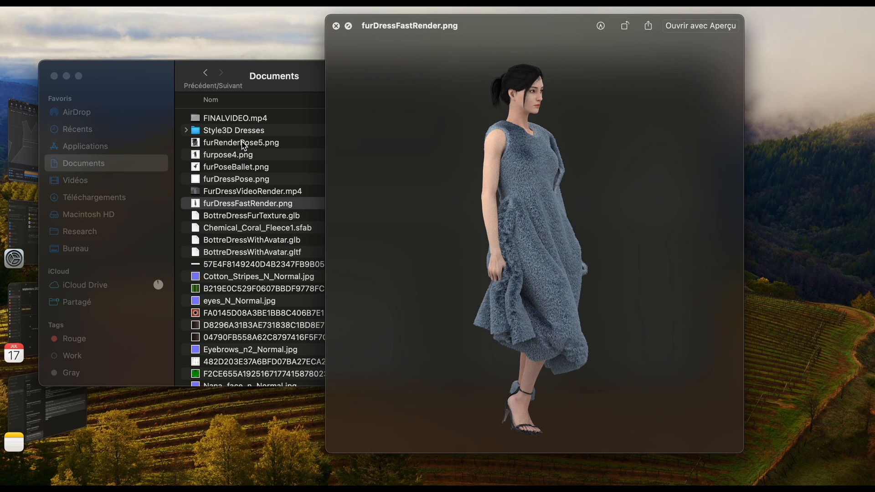
{"action": "key", "text": "space"}
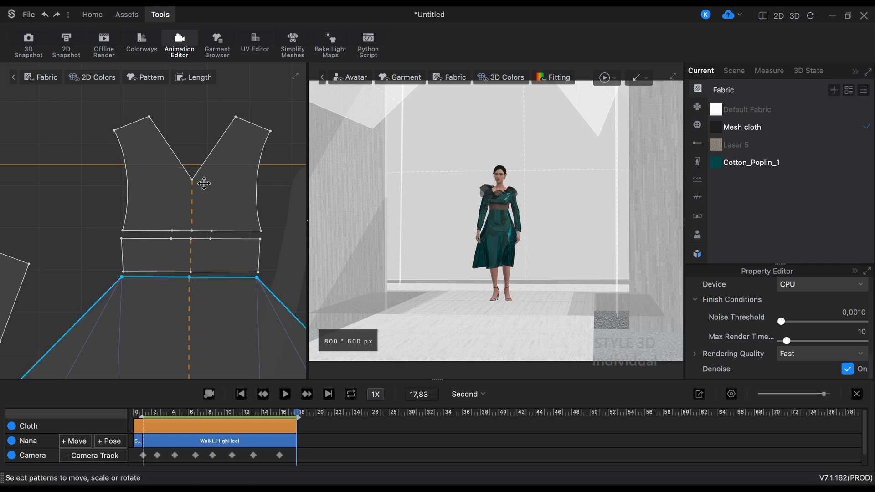
Return to Style3D, open the Offline Render light settings and preview Light Library presets such as Deep_Colour_Light, keeping _Default
{"action": "left_click", "coordinate": [104, 44]}
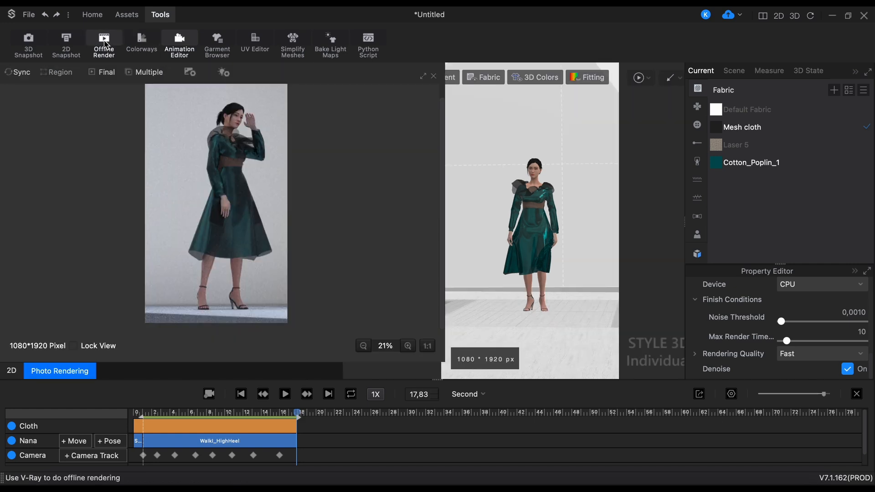
{"action": "left_click", "coordinate": [224, 74]}
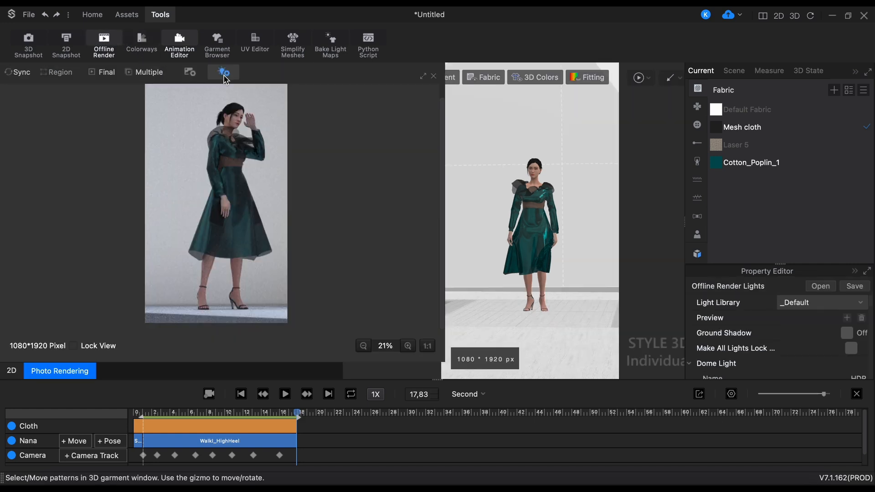
{"action": "left_click", "coordinate": [844, 305]}
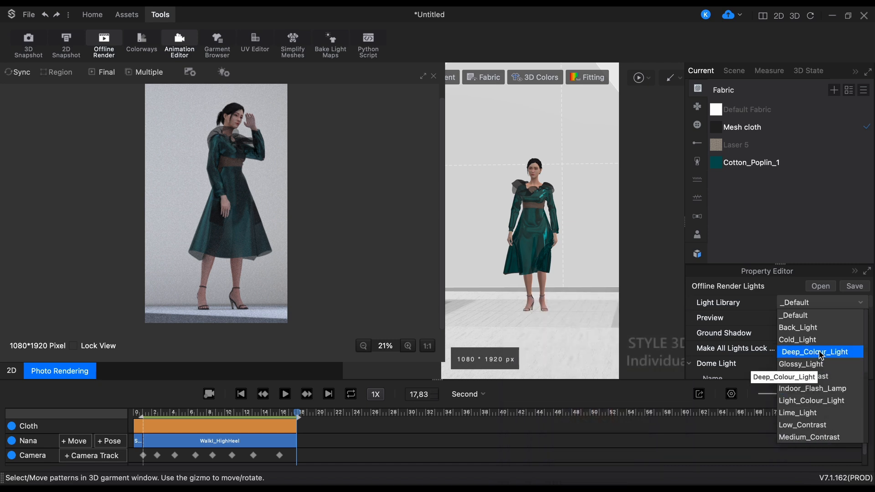
{"action": "mouse_move", "coordinate": [822, 339]}
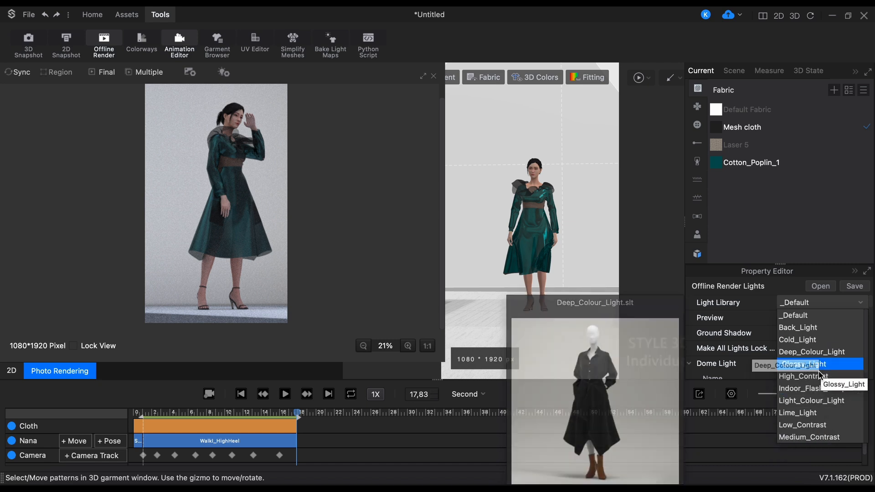
{"action": "mouse_move", "coordinate": [820, 384]}
{"action": "left_click", "coordinate": [753, 315]}
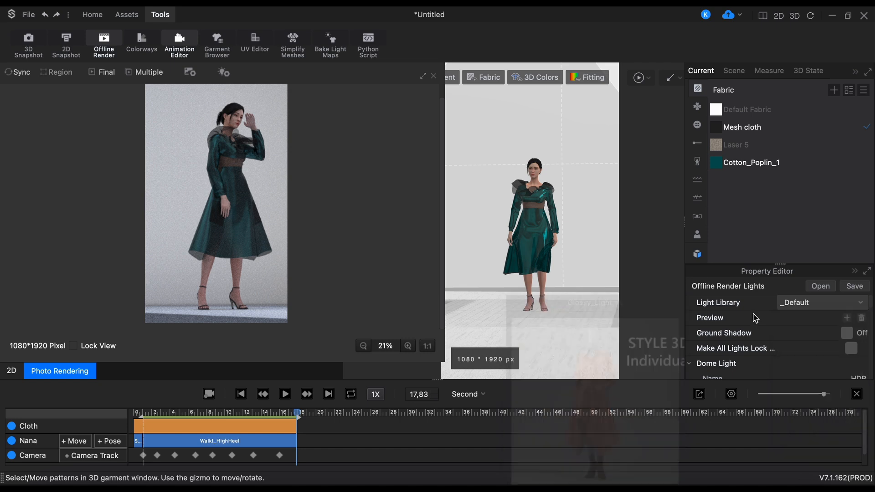
Examine the dome light's shadow, environment map, colour, intensity and angle settings for offline rendering
{"action": "scroll", "coordinate": [797, 343], "scroll_direction": "down", "scroll_amount": 5}
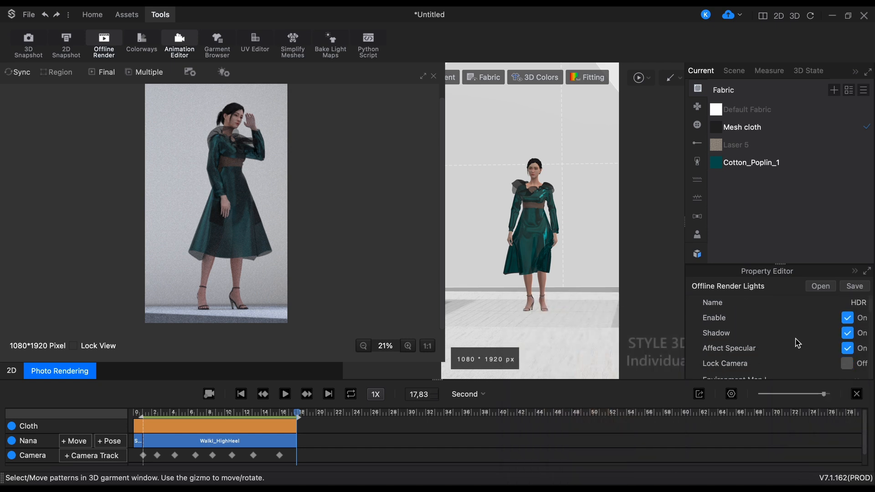
{"action": "scroll", "coordinate": [798, 343], "scroll_direction": "down", "scroll_amount": 5}
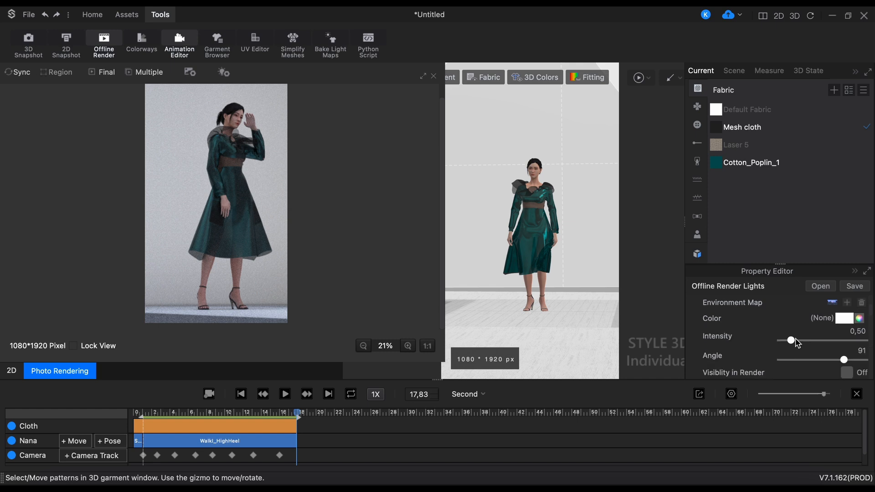
{"action": "scroll", "coordinate": [798, 343], "scroll_direction": "down", "scroll_amount": 2}
{"action": "scroll", "coordinate": [795, 333], "scroll_direction": "up", "scroll_amount": 1}
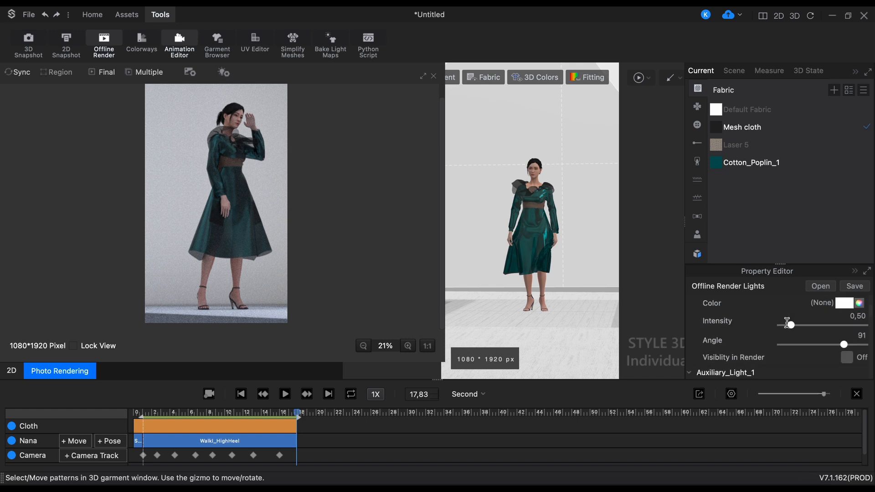
{"action": "scroll", "coordinate": [823, 331], "scroll_direction": "down", "scroll_amount": 1}
{"action": "scroll", "coordinate": [823, 331], "scroll_direction": "up", "scroll_amount": 3}
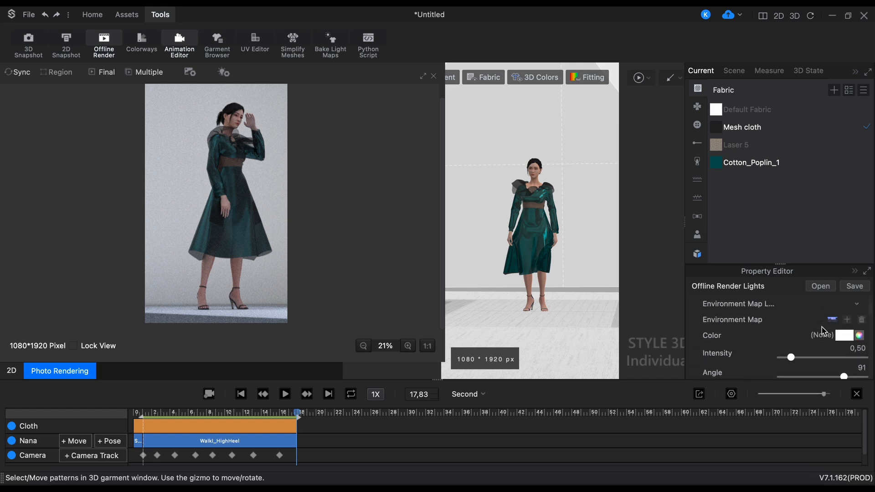
{"action": "scroll", "coordinate": [841, 341], "scroll_direction": "down", "scroll_amount": 5}
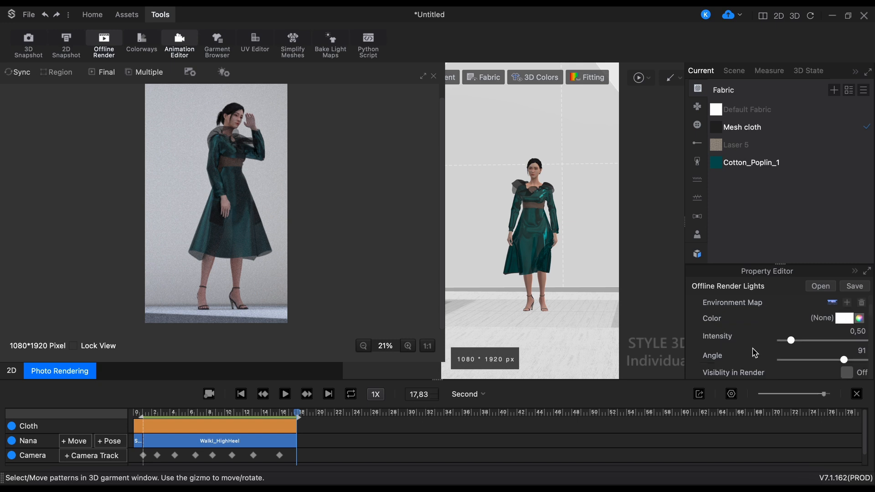
Examine the offline render settings of the area lights, including Object_Light_Wall_1 and Key_Light_1
{"action": "scroll", "coordinate": [755, 353], "scroll_direction": "down", "scroll_amount": 3}
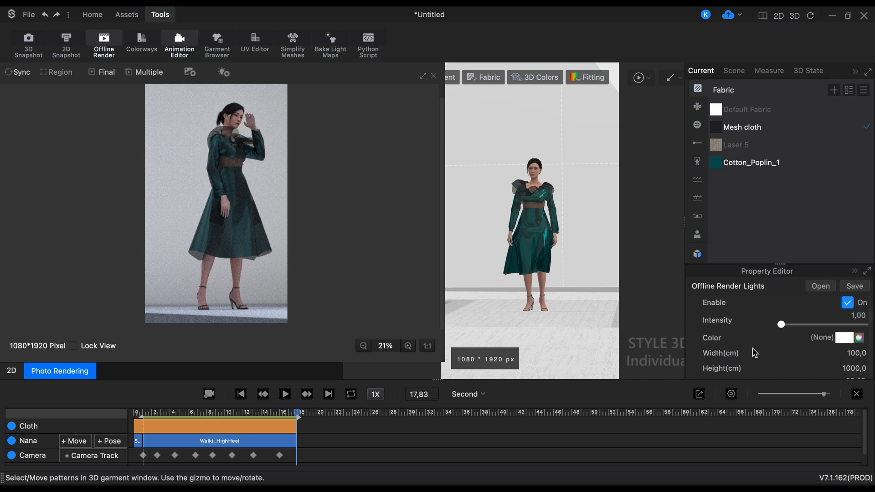
{"action": "scroll", "coordinate": [754, 353], "scroll_direction": "down", "scroll_amount": 8}
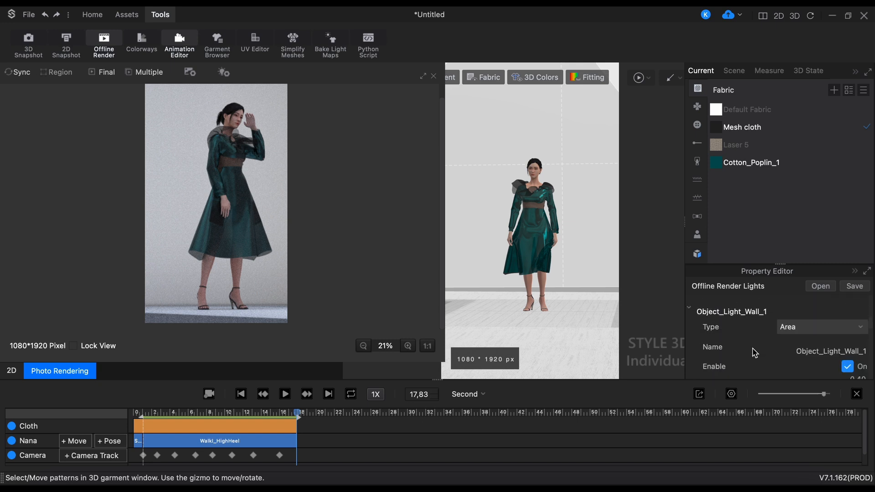
{"action": "scroll", "coordinate": [755, 353], "scroll_direction": "down", "scroll_amount": 5}
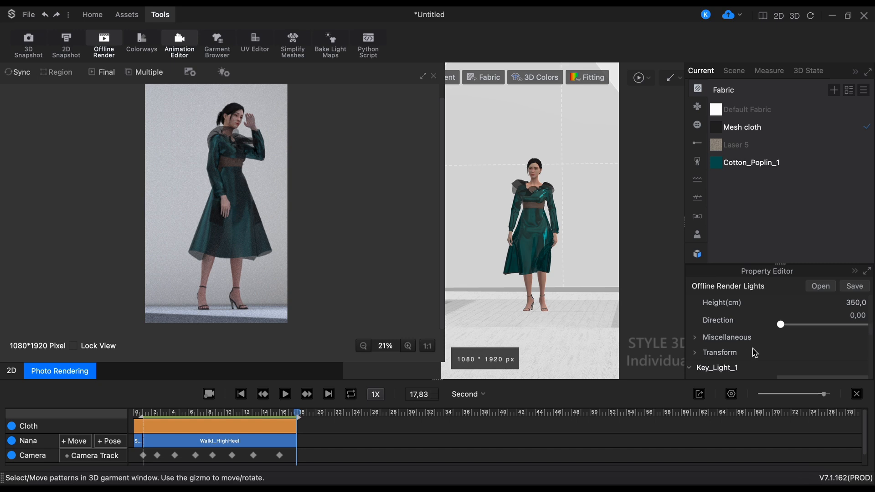
{"action": "scroll", "coordinate": [755, 353], "scroll_direction": "down", "scroll_amount": 4}
{"action": "scroll", "coordinate": [754, 353], "scroll_direction": "up", "scroll_amount": 1}
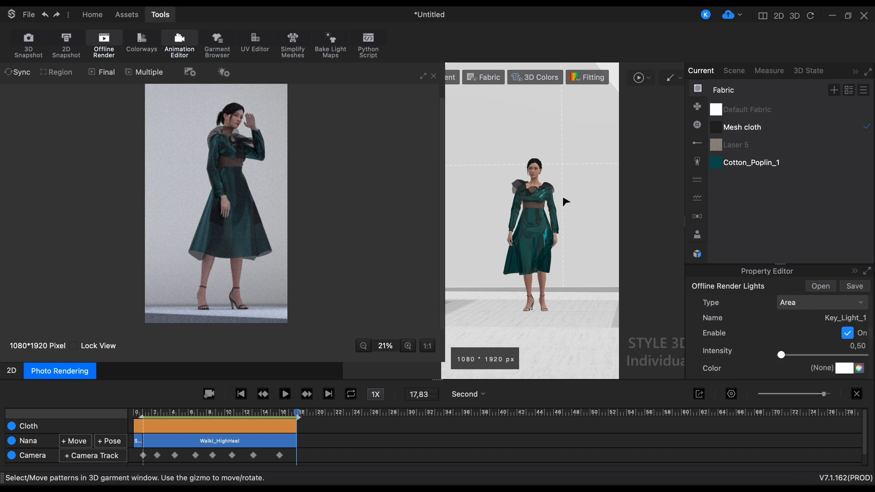
Select Auxiliary_Light_2 in the 3D scene and move it lower and closer to the avatar
{"action": "scroll", "coordinate": [565, 201], "scroll_direction": "down", "scroll_amount": 8}
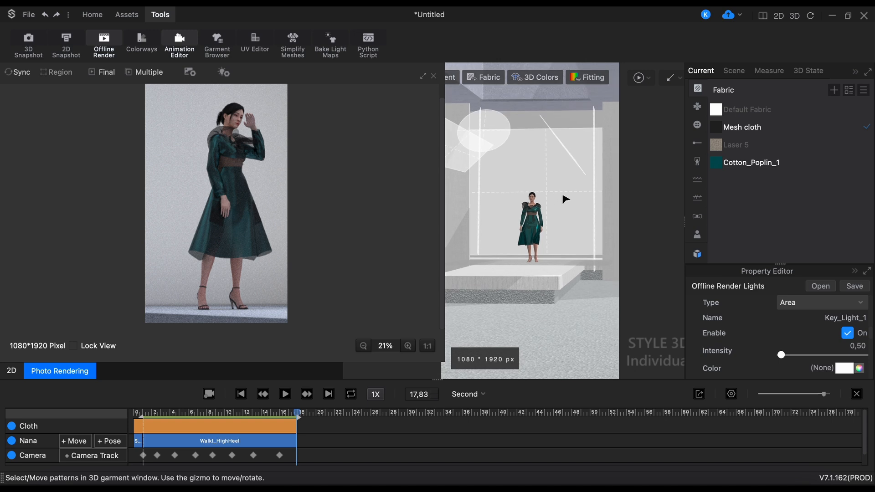
{"action": "right_click_drag", "start_coordinate": [564, 196], "coordinate": [580, 168]}
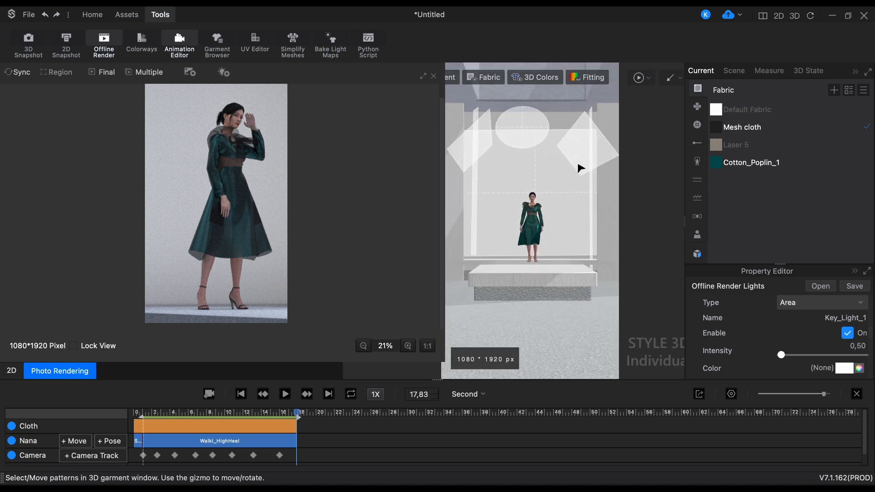
{"action": "left_click", "coordinate": [588, 149]}
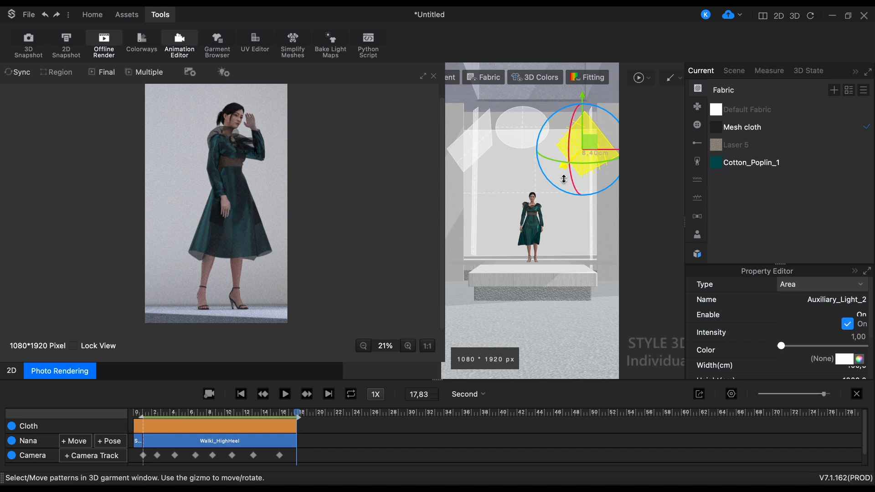
{"action": "left_click_drag", "start_coordinate": [596, 166], "coordinate": [583, 191]}
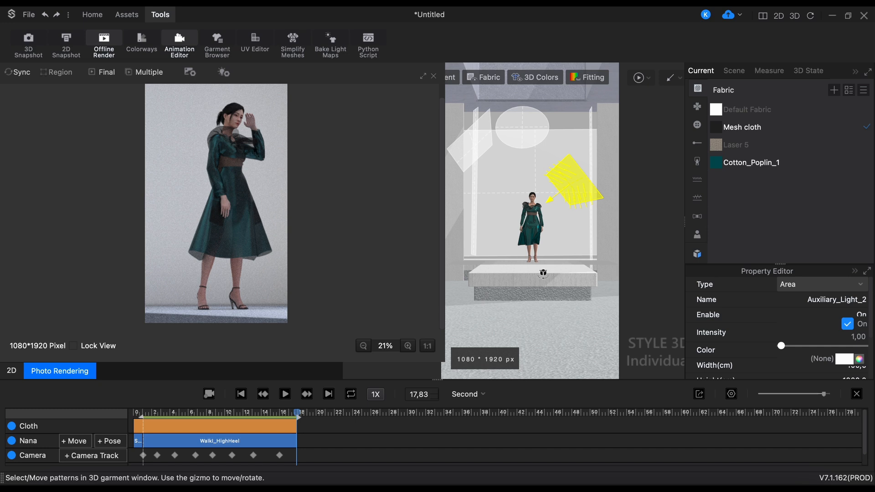
Close the offline render window and rotate Auxiliary_Light_2 by about 15° around its vertical axis
{"action": "mouse_move", "coordinate": [543, 273]}
{"action": "right_mouse_down"}
{"action": "mouse_move", "coordinate": [601, 281]}
{"action": "mouse_move", "coordinate": [539, 281]}
{"action": "mouse_move", "coordinate": [547, 273]}
{"action": "right_mouse_up"}
{"action": "left_click", "coordinate": [433, 76]}
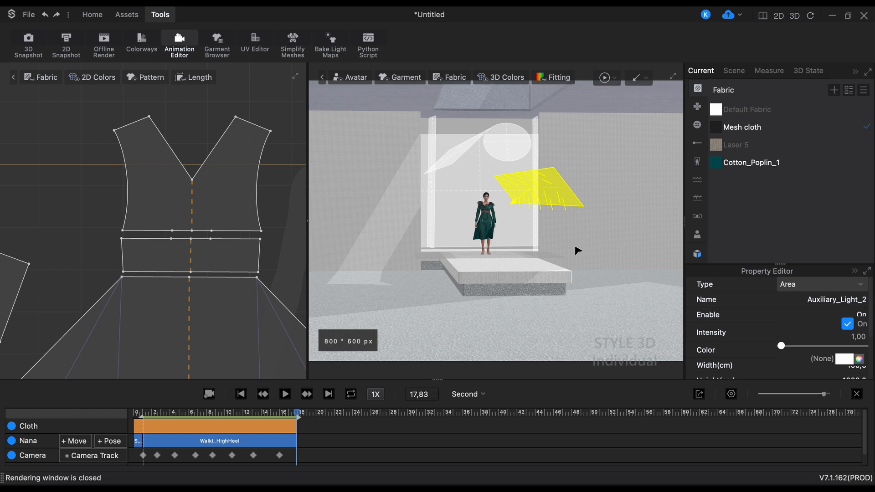
{"action": "left_click", "coordinate": [560, 197]}
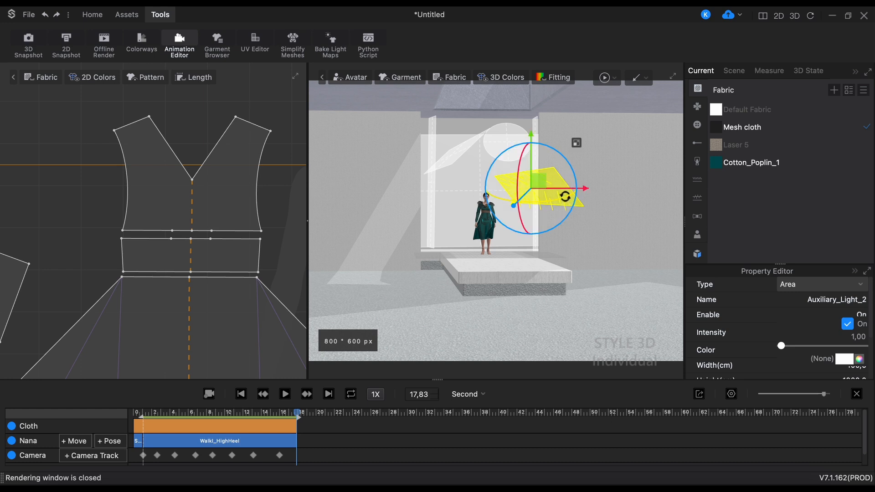
{"action": "mouse_move", "coordinate": [564, 195]}
{"action": "left_mouse_down"}
{"action": "mouse_move", "coordinate": [553, 209]}
{"action": "mouse_move", "coordinate": [565, 205]}
{"action": "left_mouse_up"}
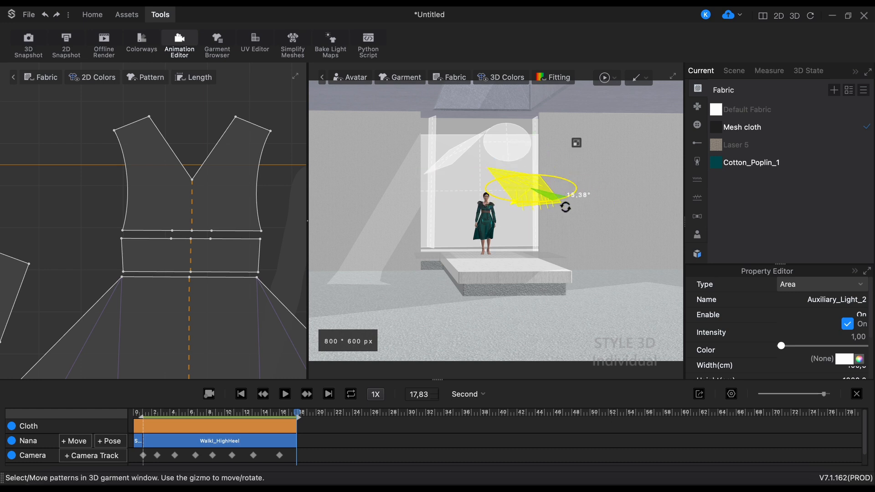
{"action": "left_click", "coordinate": [580, 240]}
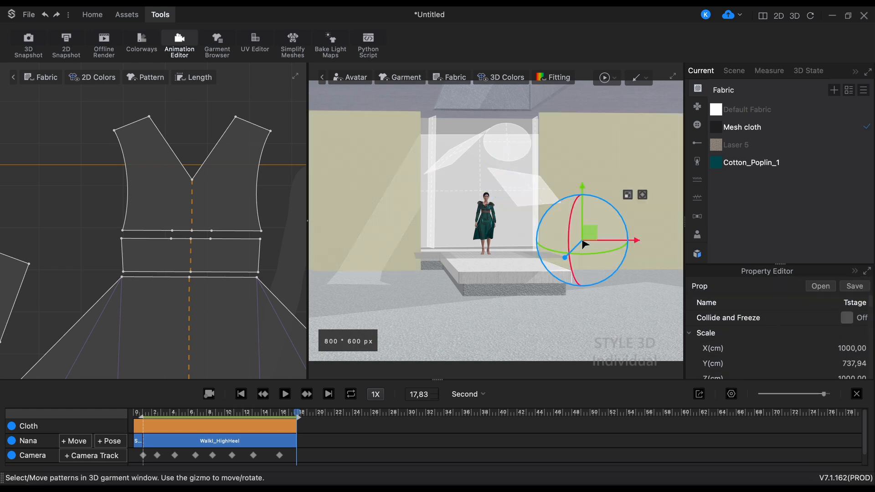
Open the beach scene 海滩.ssc from the scene library with Load Type Open, including its props and offline lights
{"action": "left_click", "coordinate": [697, 253]}
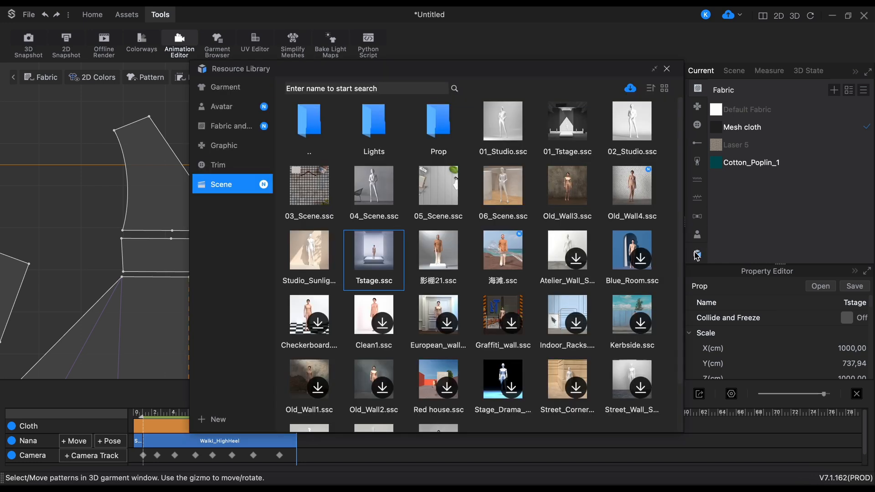
{"action": "double_click", "coordinate": [503, 267]}
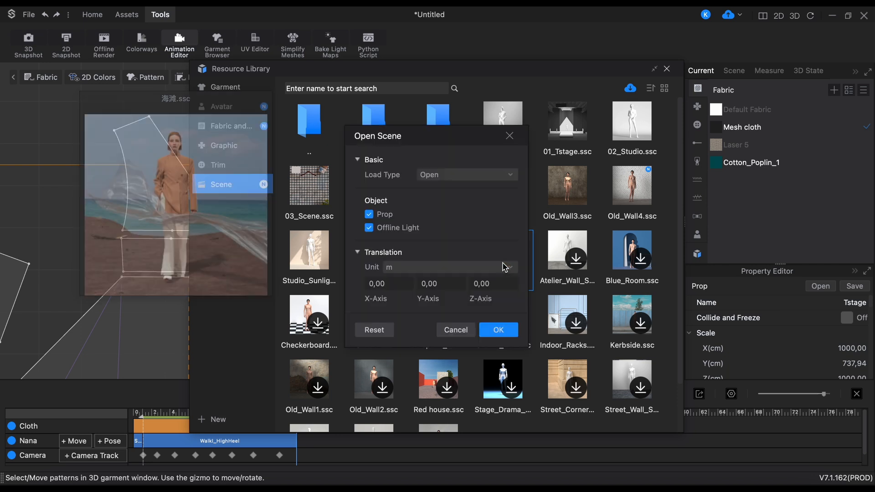
{"action": "left_click", "coordinate": [499, 330]}
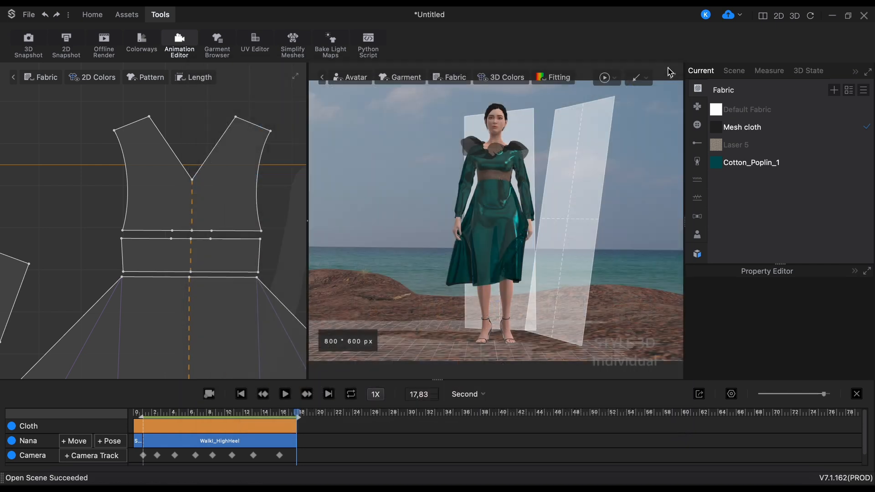
Move Bounce_Light3 along the X axis towards the avatar and rotate it slightly around its vertical axis
{"action": "right_click_drag", "start_coordinate": [650, 242], "coordinate": [579, 280]}
{"action": "scroll", "coordinate": [579, 281], "scroll_direction": "up", "scroll_amount": 3}
{"action": "scroll", "coordinate": [578, 280], "scroll_direction": "down", "scroll_amount": 8}
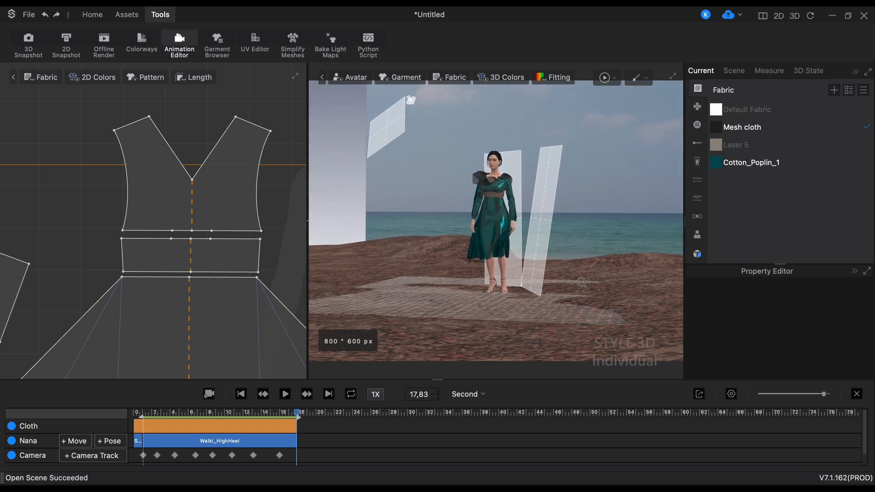
{"action": "left_click", "coordinate": [395, 145]}
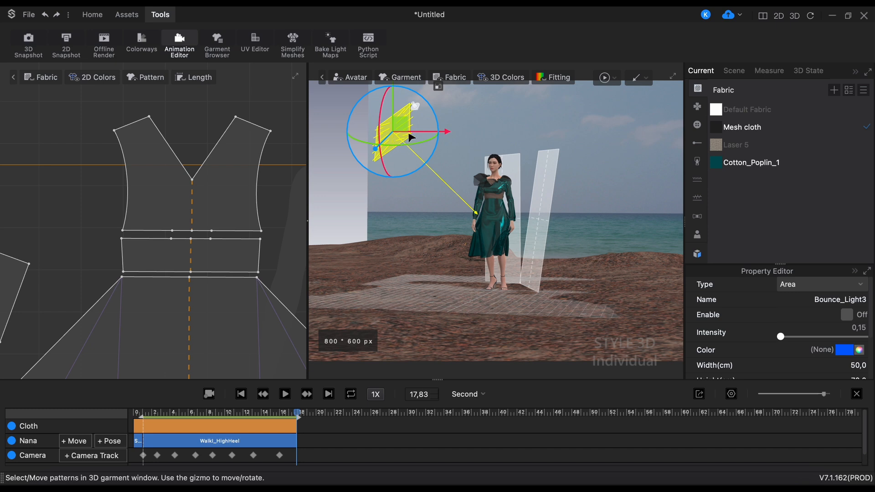
{"action": "left_click_drag", "start_coordinate": [411, 138], "coordinate": [434, 154]}
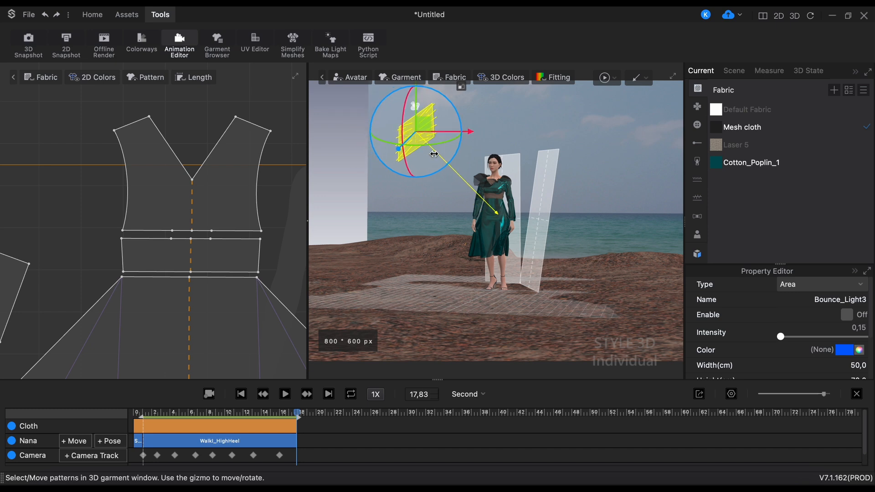
{"action": "left_click_drag", "start_coordinate": [383, 140], "coordinate": [386, 138]}
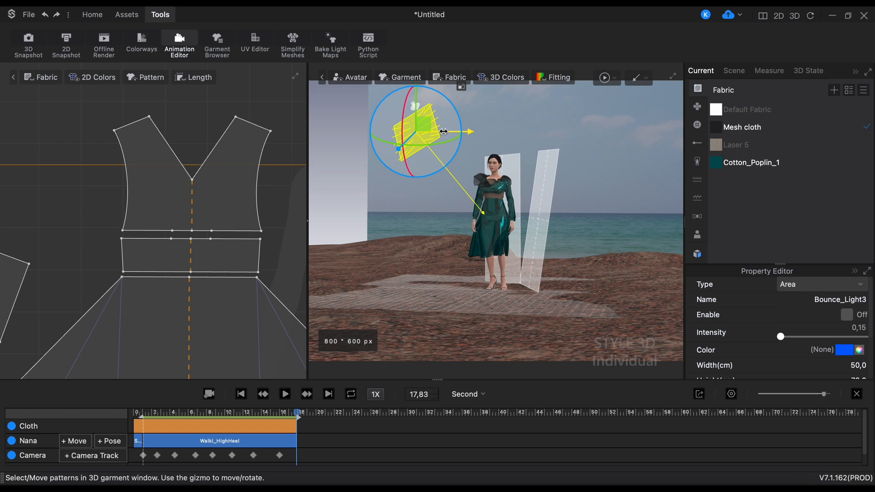
{"action": "left_click_drag", "start_coordinate": [448, 131], "coordinate": [459, 131]}
Render the full-length avatar in the beach scene offline at 2800 × 2800 pixels, stopping the render once the image is good enough
{"action": "left_click", "coordinate": [104, 43]}
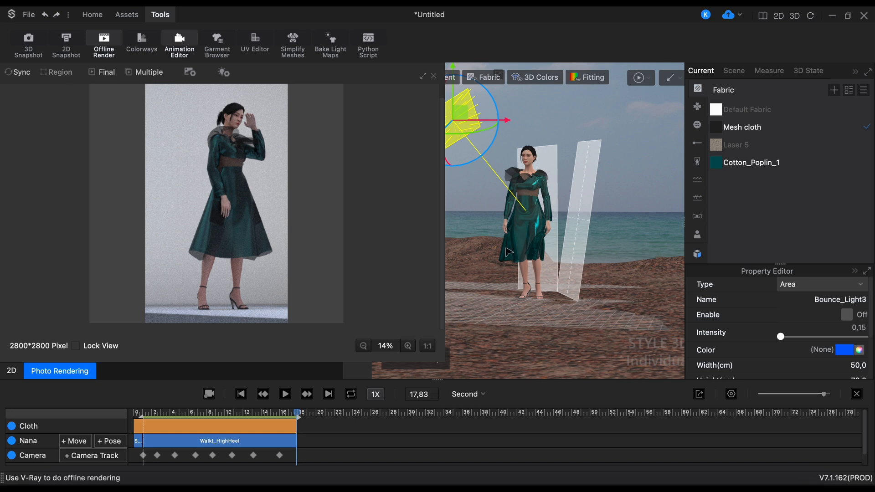
{"action": "scroll", "coordinate": [530, 262], "scroll_direction": "up", "scroll_amount": 5}
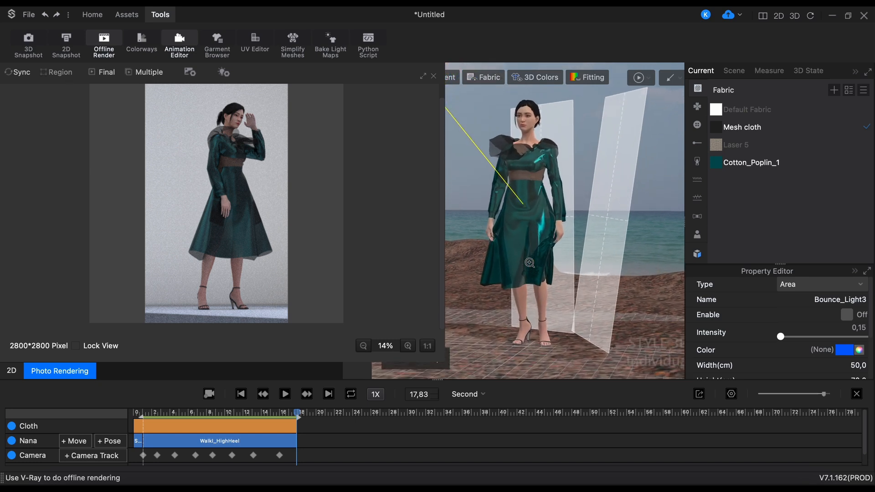
{"action": "left_click", "coordinate": [21, 74]}
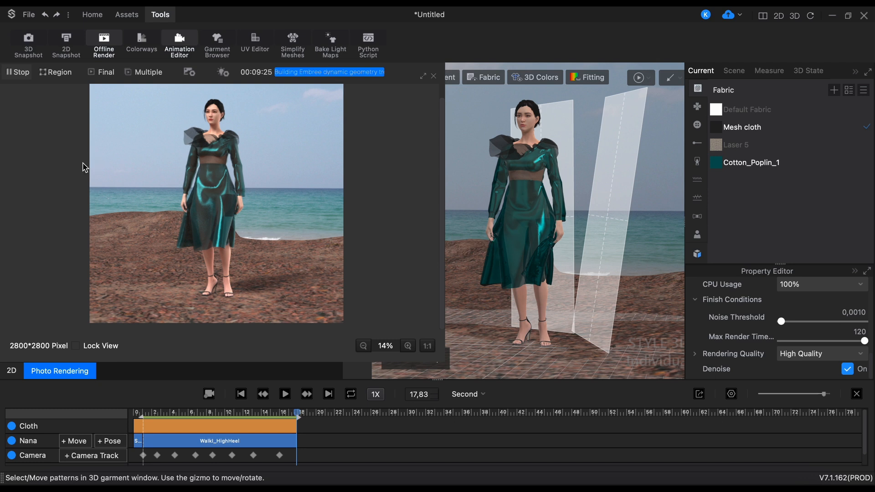
{"action": "left_click", "coordinate": [19, 76]}
Save the rendered image as FINALDRESSRender in the Documents folder
{"action": "right_click", "coordinate": [292, 181]}
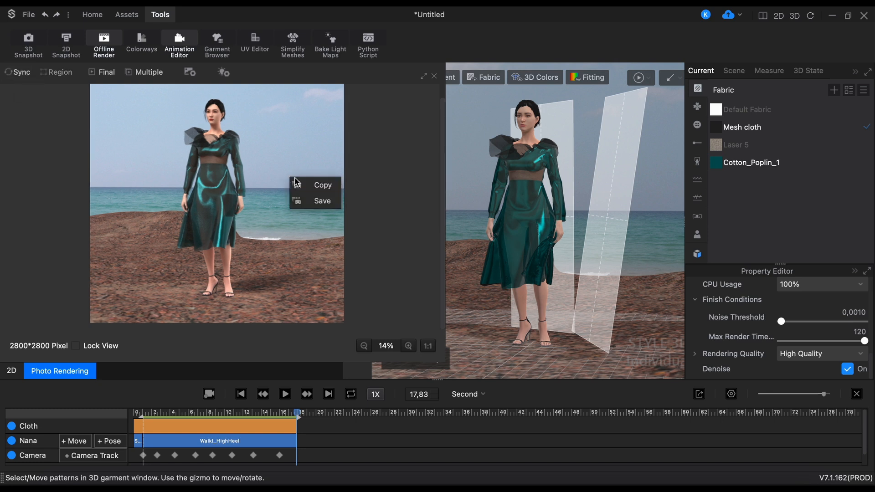
{"action": "left_click", "coordinate": [318, 202]}
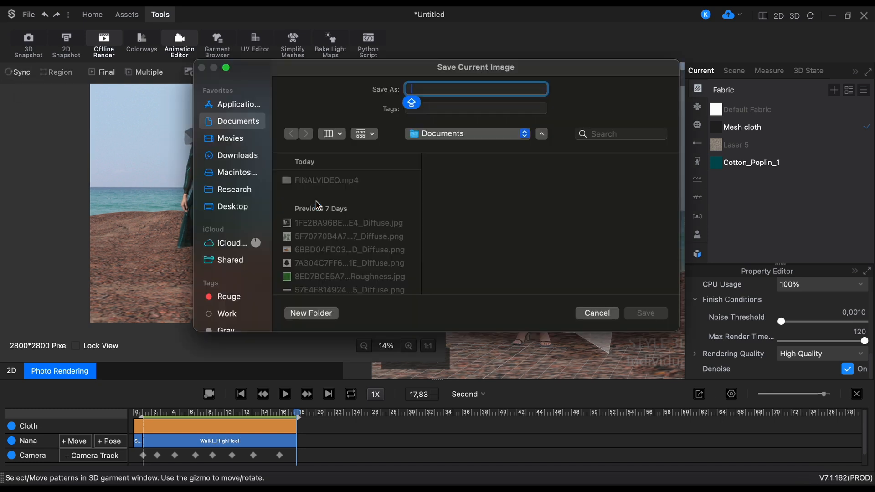
{"action": "type", "text": "FINALDRESS"}
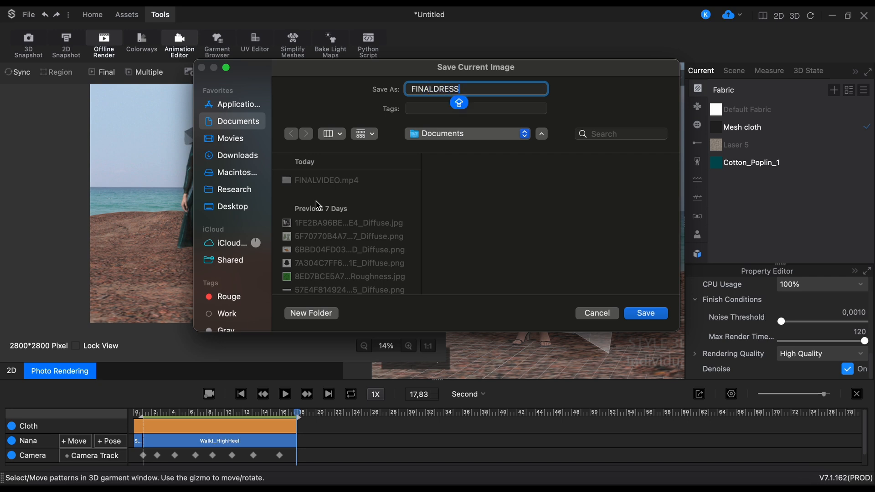
{"action": "type", "text": "Render"}
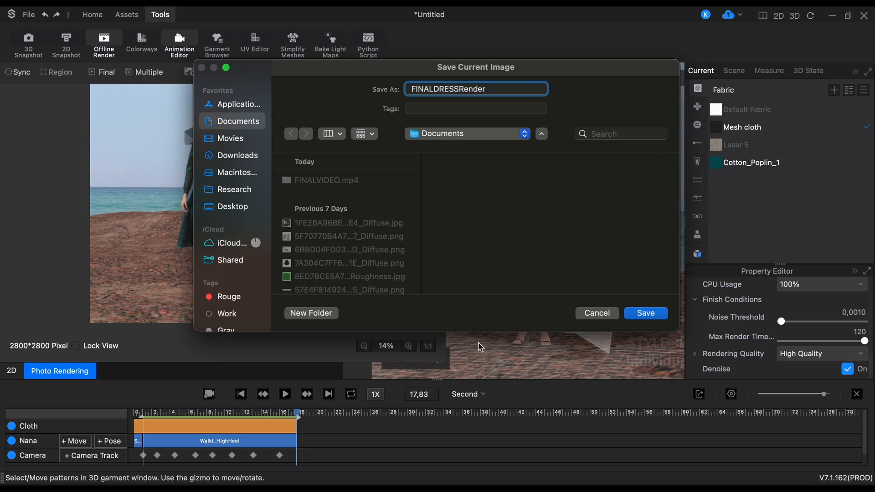
{"action": "left_click", "coordinate": [646, 313]}
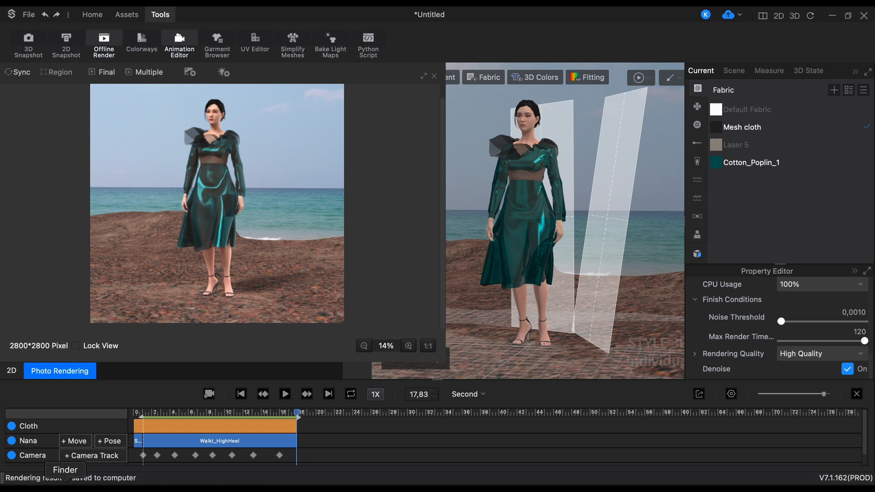
Switch to Finder, preview FINALDRESSRender.png and inspect the dress up close from the collar to the hem, closing the preview at the end
{"action": "left_click", "coordinate": [65, 482]}
{"action": "left_click", "coordinate": [240, 119]}
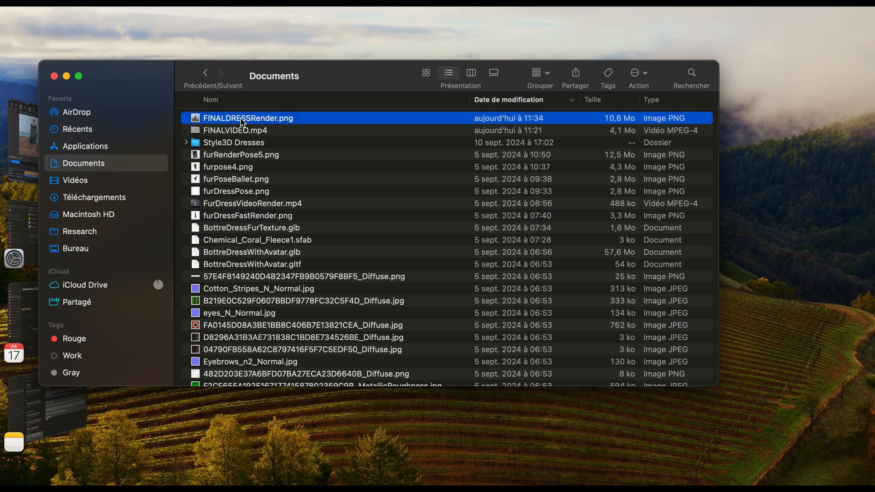
{"action": "key", "text": "space"}
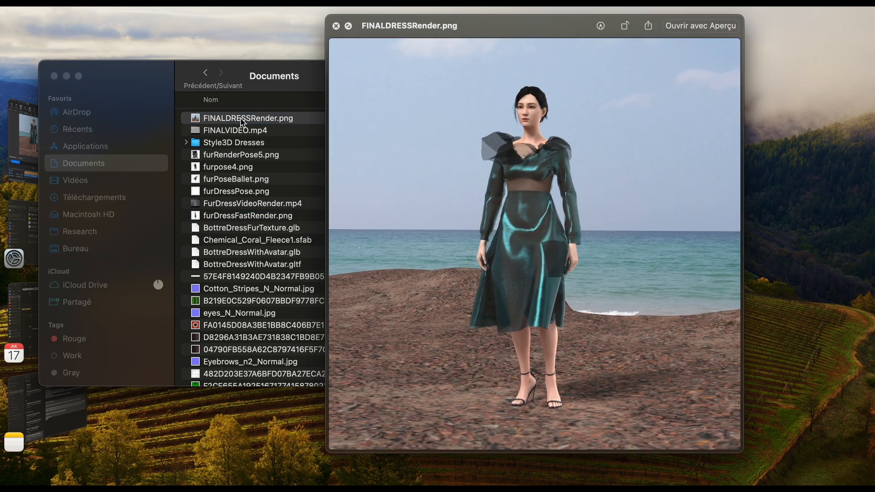
{"action": "scroll", "coordinate": [491, 143], "scroll_direction": "up", "scroll_amount": 5}
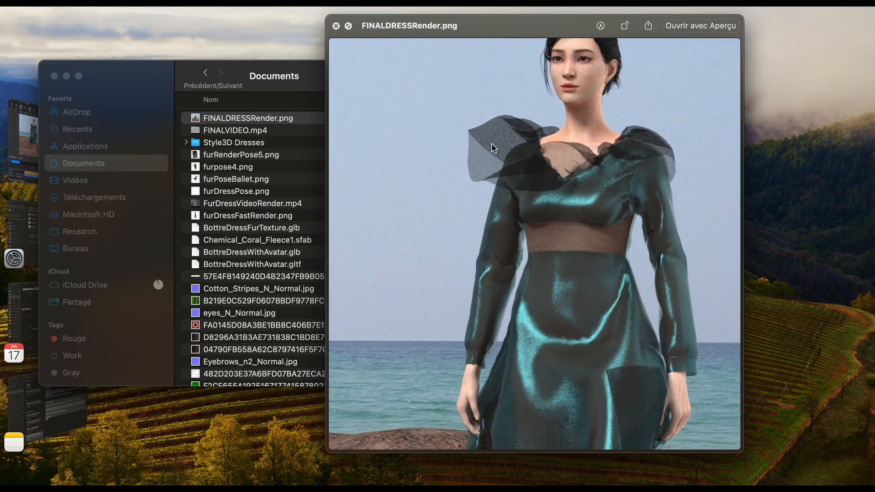
{"action": "right_click", "coordinate": [491, 143]}
{"action": "left_click", "coordinate": [443, 267]}
{"action": "right_click", "coordinate": [444, 267]}
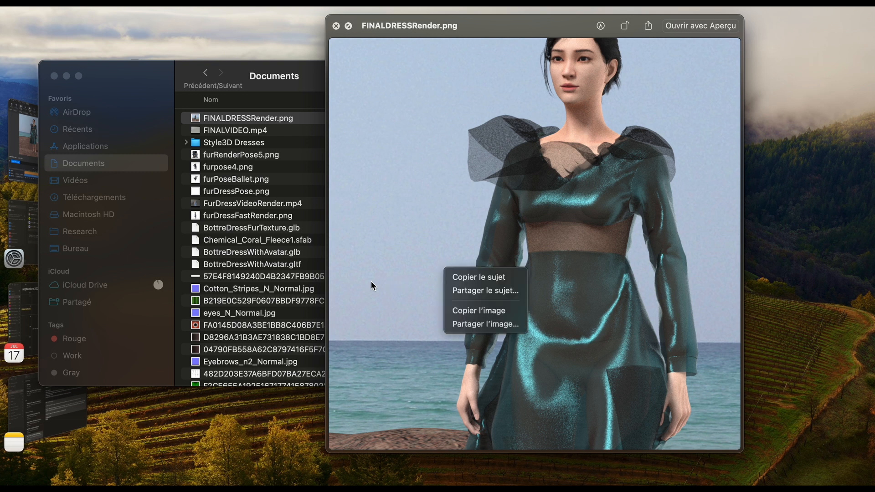
{"action": "left_click", "coordinate": [361, 280]}
{"action": "left_click_drag", "start_coordinate": [649, 260], "coordinate": [596, 308]}
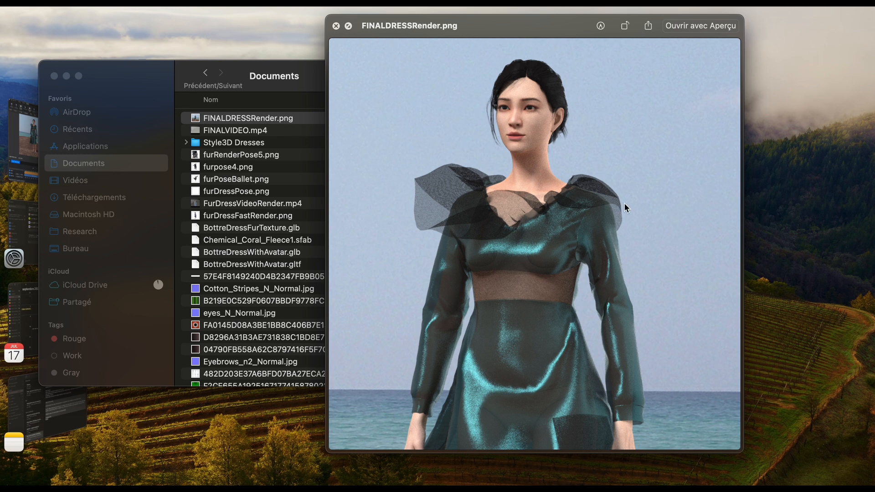
{"action": "scroll", "coordinate": [633, 233], "scroll_direction": "down", "scroll_amount": 10}
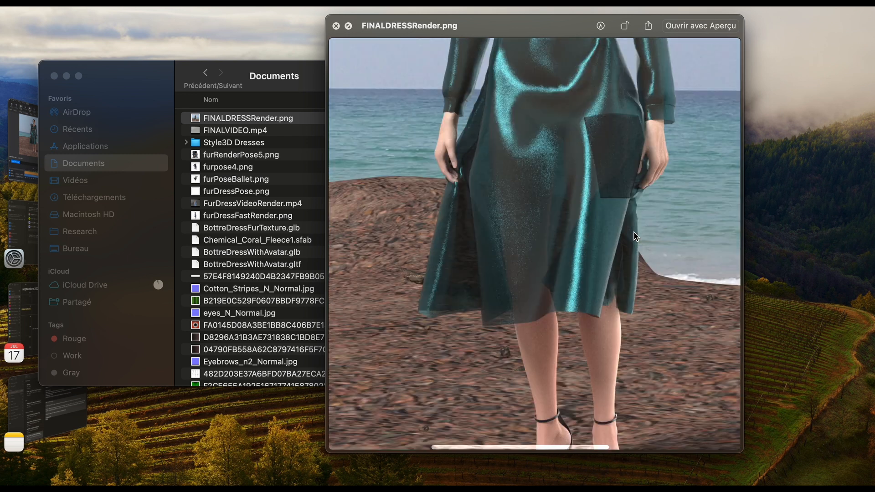
{"action": "scroll", "coordinate": [633, 232], "scroll_direction": "down", "scroll_amount": 1}
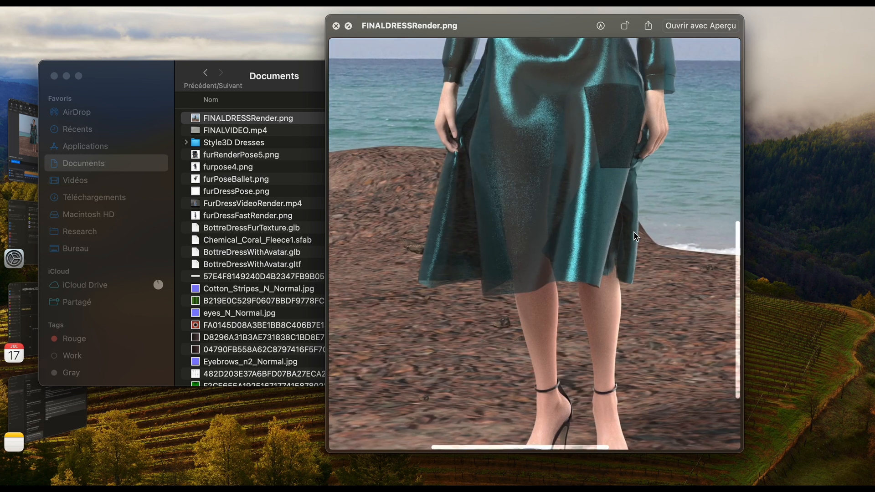
{"action": "left_click", "coordinate": [336, 26]}
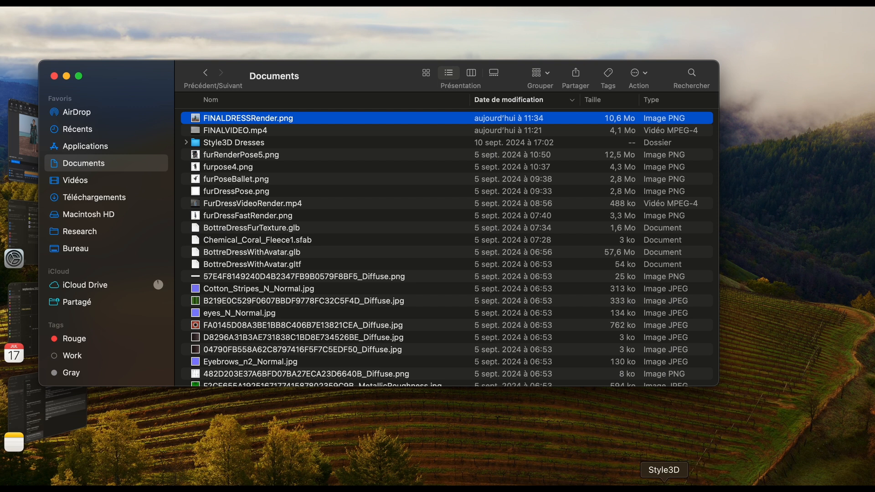
Switch back to Style3D, close the offline render window and inspect the walking pose at 6.40 seconds
{"action": "left_click", "coordinate": [664, 484]}
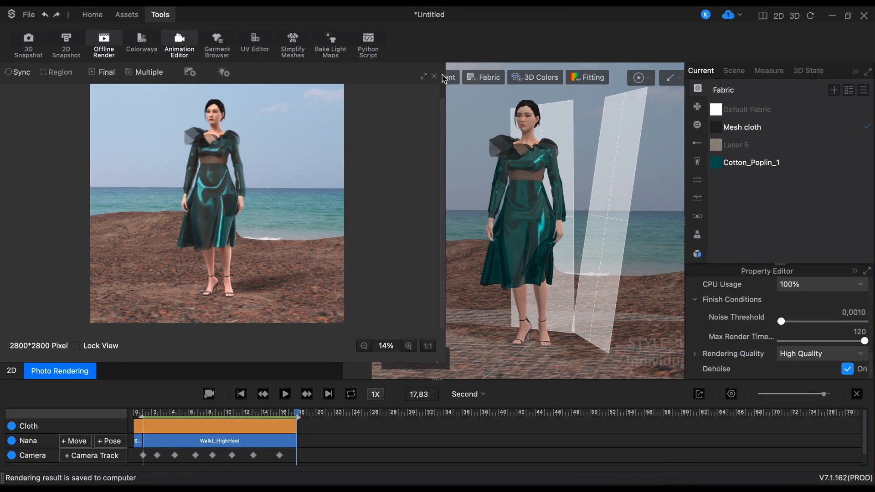
{"action": "left_click", "coordinate": [434, 77]}
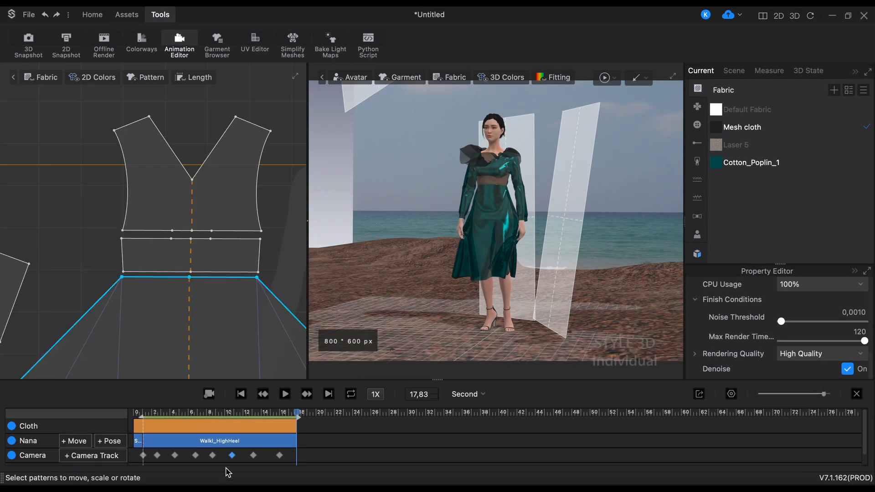
{"action": "left_click", "coordinate": [298, 410]}
{"action": "left_click_drag", "start_coordinate": [300, 416], "coordinate": [193, 417]}
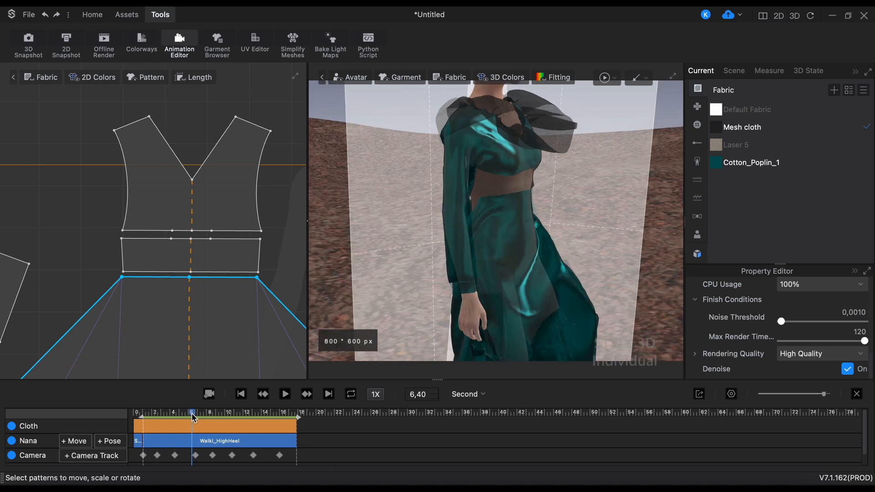
{"action": "scroll", "coordinate": [530, 227], "scroll_direction": "up", "scroll_amount": 3}
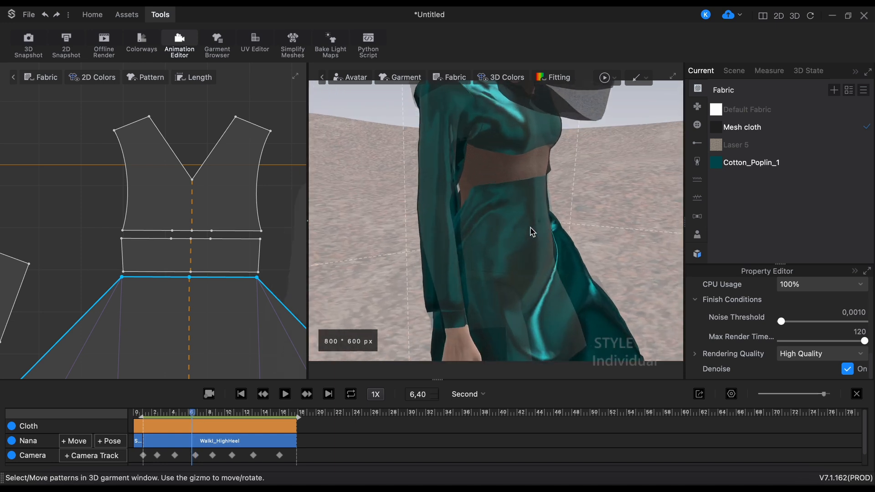
{"action": "scroll", "coordinate": [529, 227], "scroll_direction": "down", "scroll_amount": 5}
{"action": "left_click", "coordinate": [568, 269]}
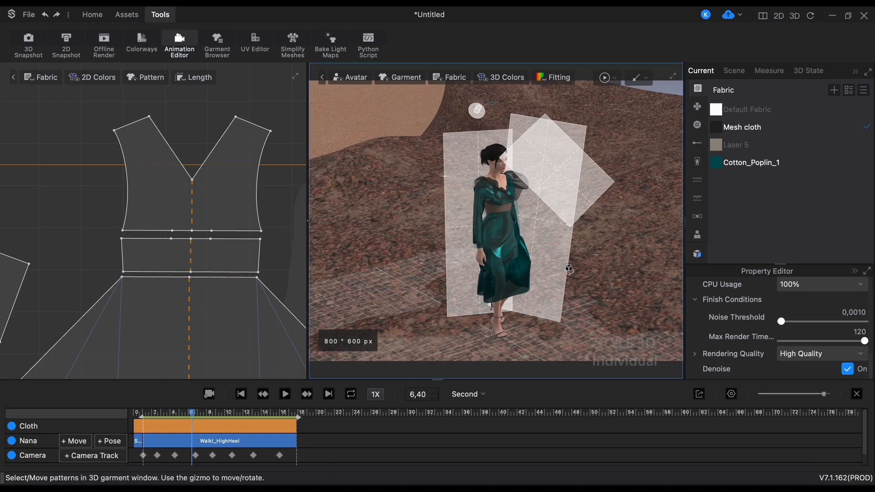
{"action": "right_click_drag", "start_coordinate": [569, 270], "coordinate": [472, 242]}
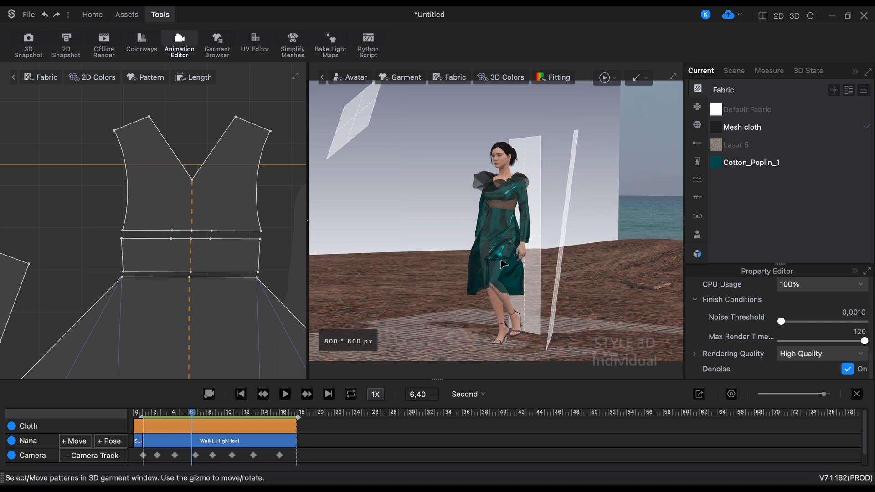
Scrub the walk animation from its start to the pose at 5.20 seconds, checking the dress from several sides
{"action": "left_click", "coordinate": [148, 155]}
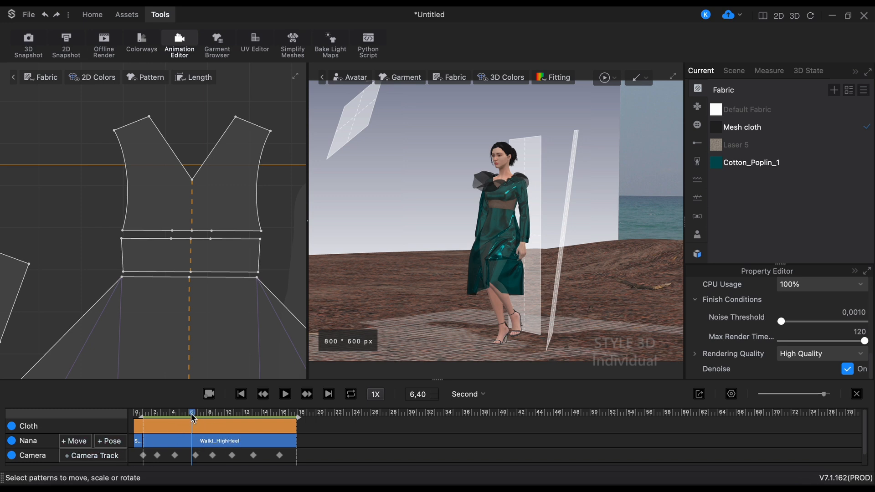
{"action": "left_click_drag", "start_coordinate": [192, 413], "coordinate": [133, 416]}
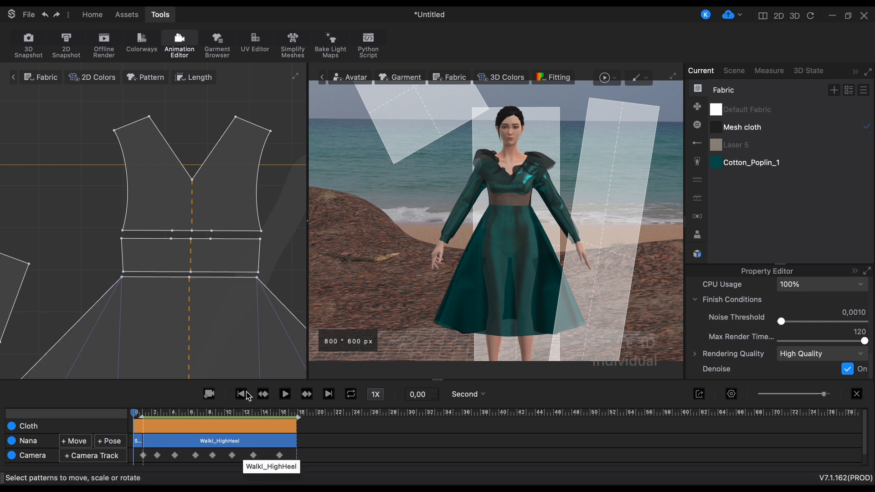
{"action": "left_click_drag", "start_coordinate": [137, 417], "coordinate": [170, 420]}
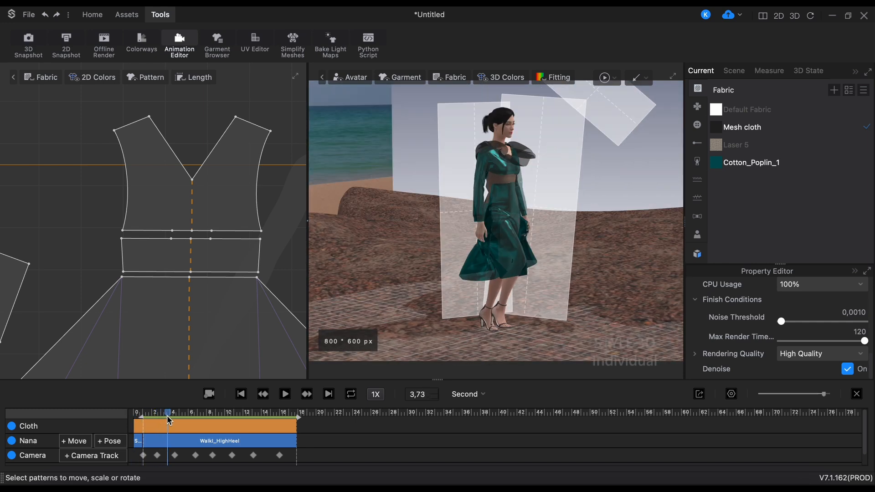
{"action": "right_click_drag", "start_coordinate": [581, 350], "coordinate": [421, 351]}
{"action": "left_click_drag", "start_coordinate": [168, 414], "coordinate": [187, 415]}
{"action": "right_click_drag", "start_coordinate": [650, 263], "coordinate": [478, 244]}
{"action": "scroll", "coordinate": [481, 246], "scroll_direction": "down", "scroll_amount": 5}
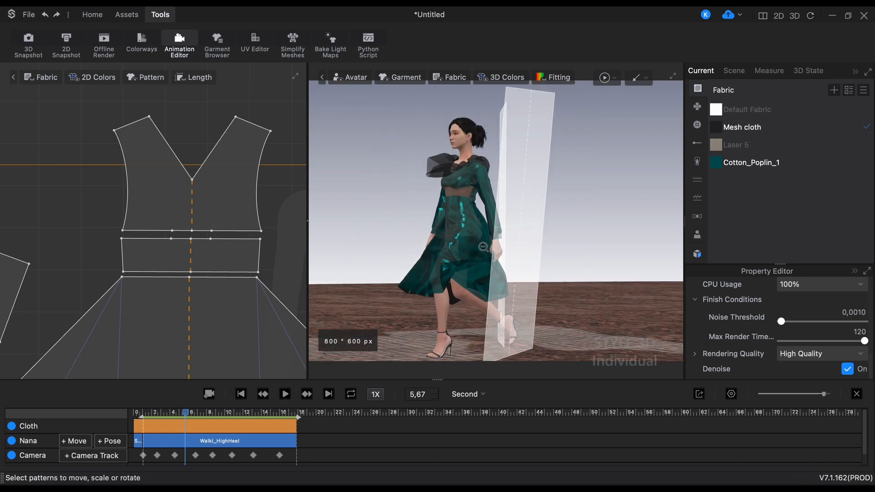
{"action": "scroll", "coordinate": [482, 246], "scroll_direction": "up", "scroll_amount": 3}
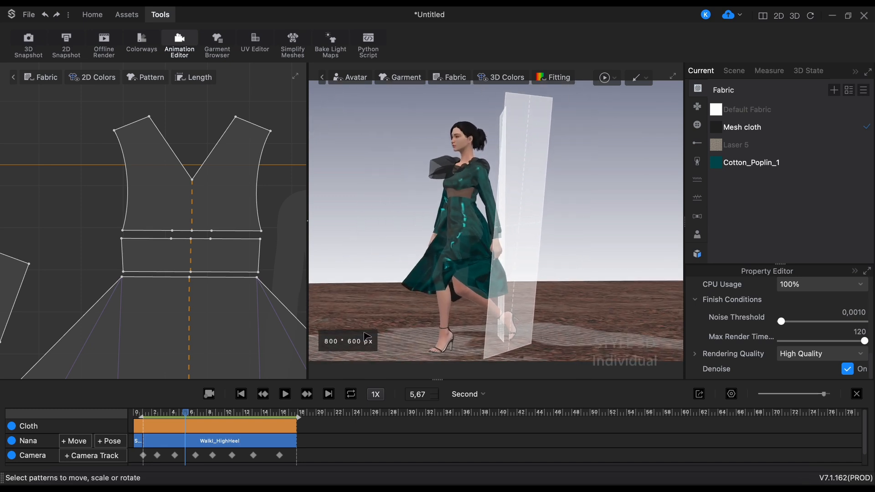
{"action": "left_click_drag", "start_coordinate": [186, 413], "coordinate": [182, 415]}
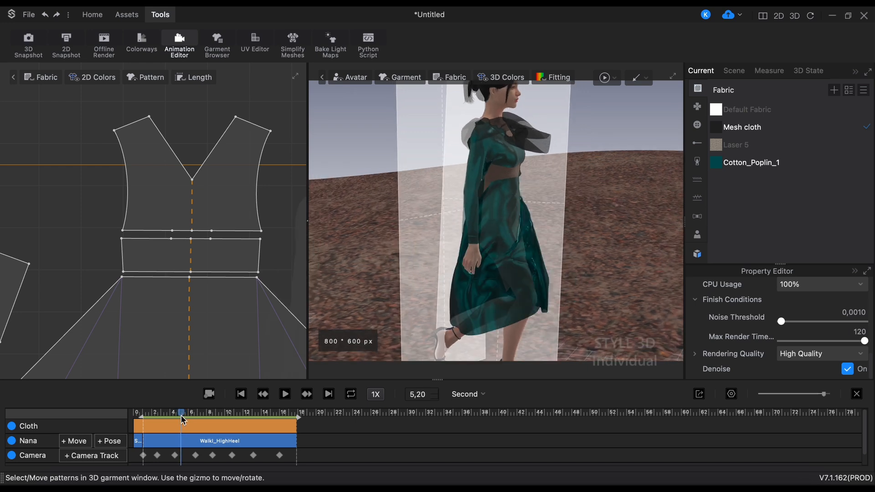
{"action": "right_click_drag", "start_coordinate": [586, 267], "coordinate": [395, 260]}
{"action": "scroll", "coordinate": [454, 236], "scroll_direction": "down", "scroll_amount": 3}
{"action": "scroll", "coordinate": [454, 236], "scroll_direction": "down", "scroll_amount": 2}
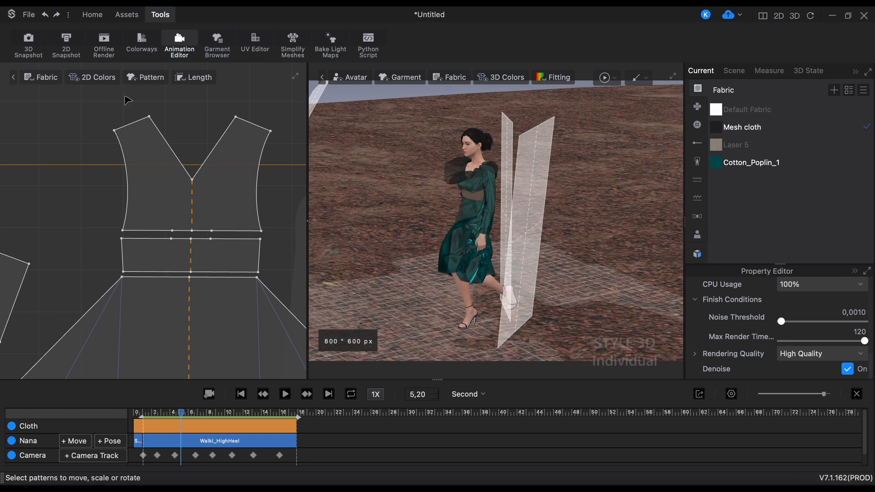
Start a GLB export of the project named MermaidDress in the Documents folder
{"action": "left_click", "coordinate": [32, 16]}
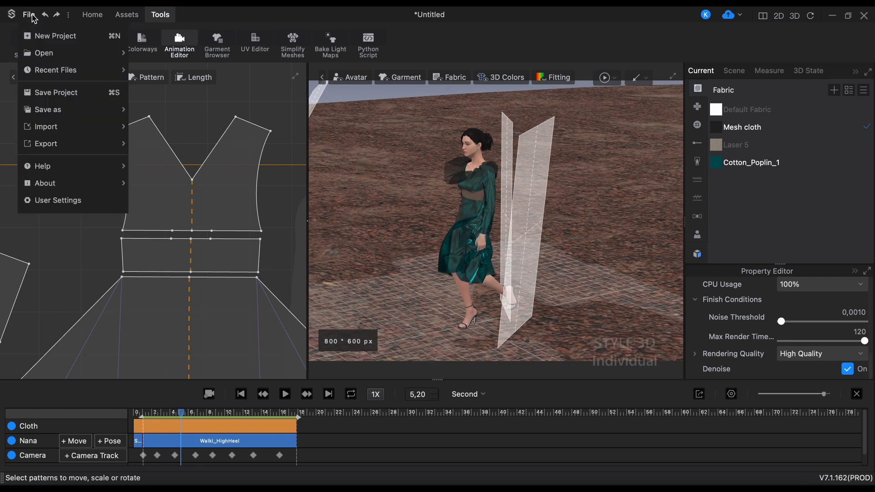
{"action": "mouse_move", "coordinate": [120, 144]}
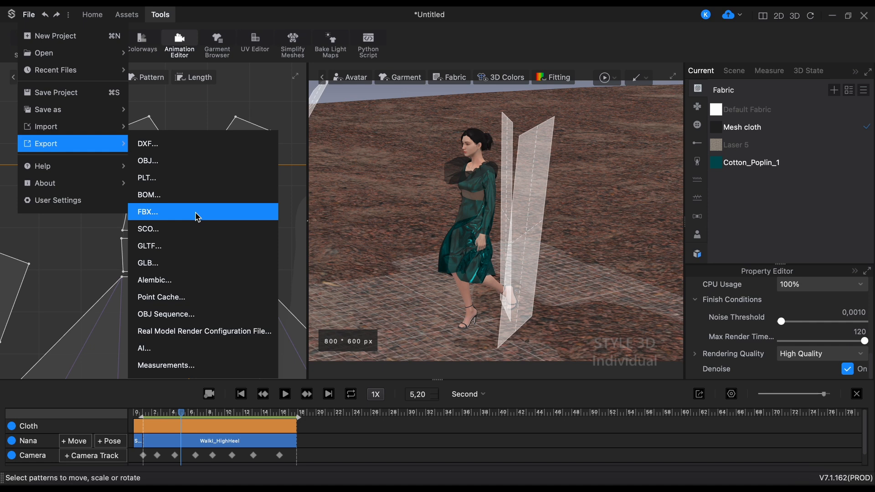
{"action": "left_click", "coordinate": [191, 263]}
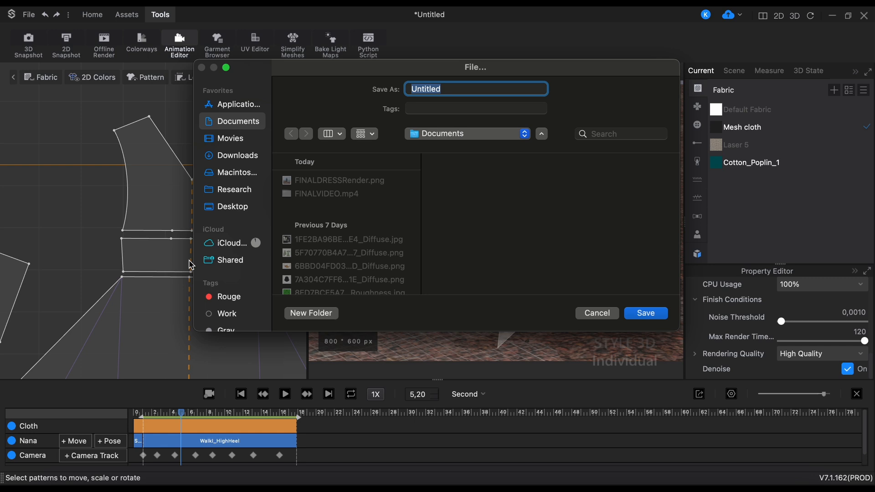
{"action": "type", "text": "MermaidDress"}
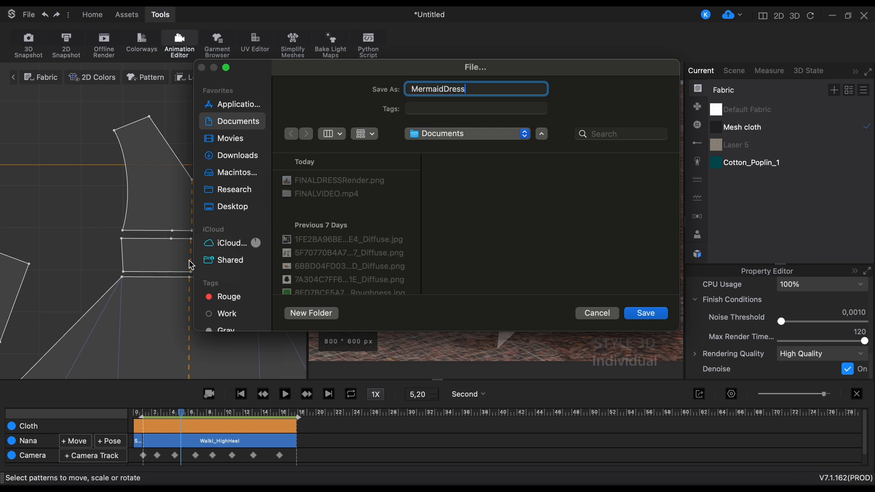
{"action": "key", "text": "Return"}
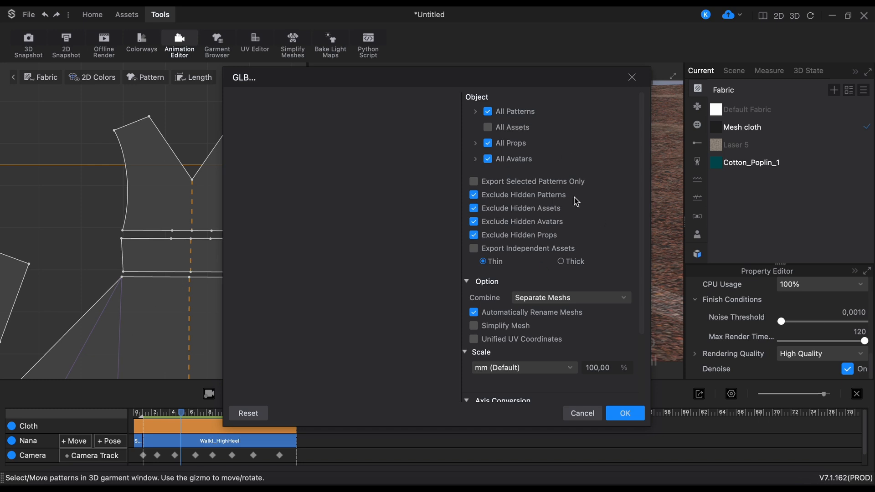
Exclude all props from the GLB export, keeping all patterns and all avatars included
{"action": "left_click", "coordinate": [488, 145]}
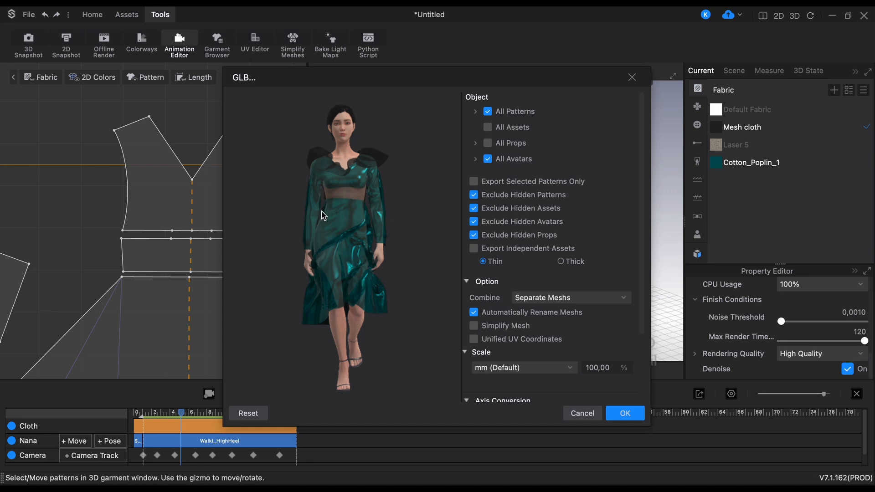
{"action": "left_click", "coordinate": [488, 160]}
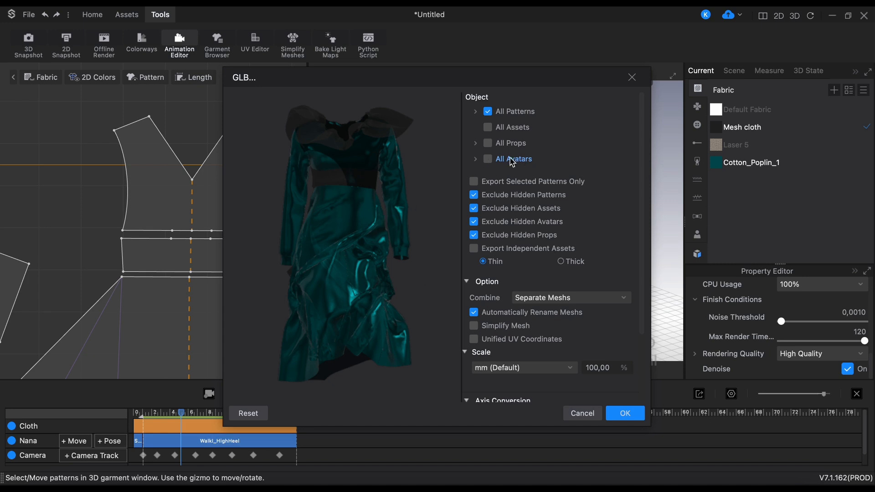
{"action": "left_click", "coordinate": [488, 159]}
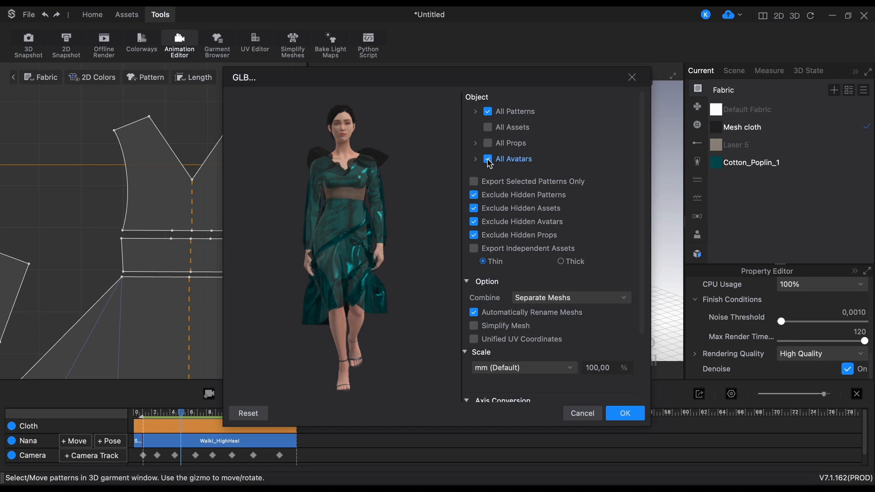
Set the export to combine all meshes, with vertex merging by sewing and automatic mesh renaming turned off
{"action": "scroll", "coordinate": [551, 225], "scroll_direction": "down", "scroll_amount": 3}
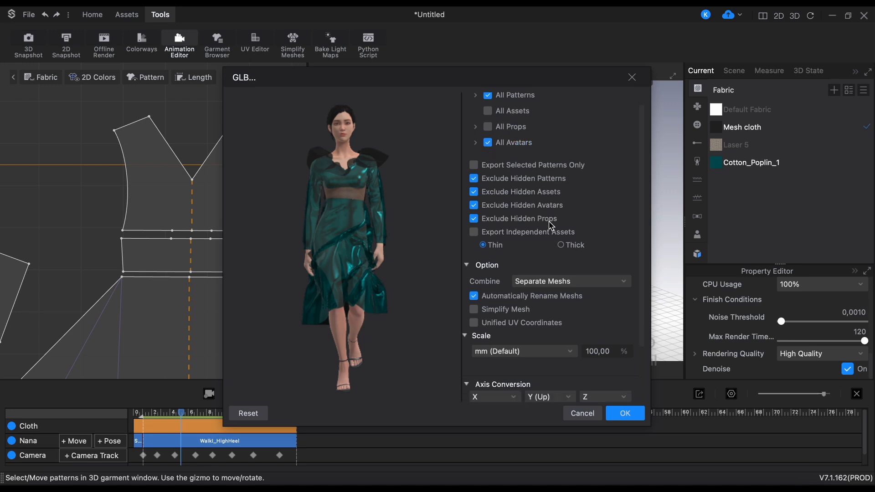
{"action": "left_click", "coordinate": [575, 215]}
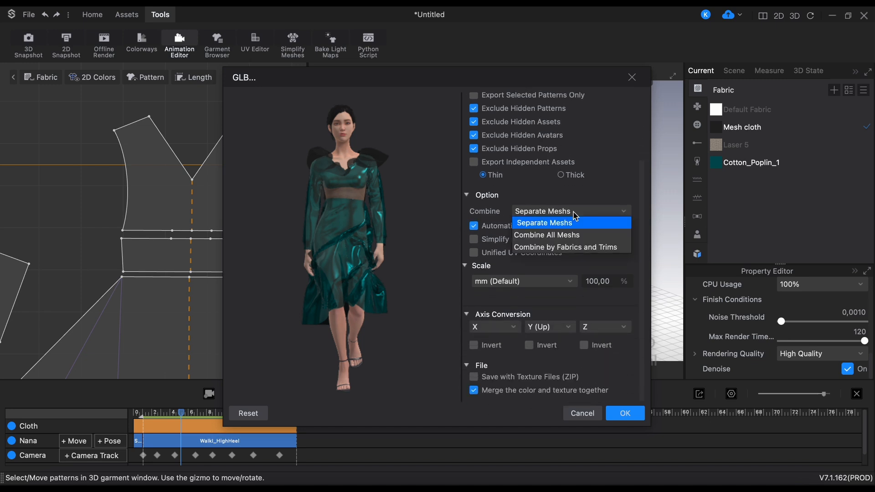
{"action": "left_click", "coordinate": [570, 235]}
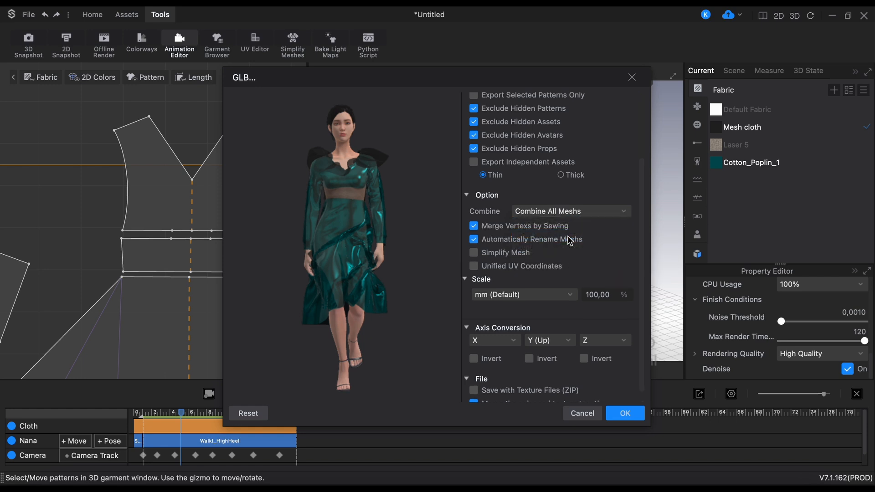
{"action": "left_click", "coordinate": [473, 225]}
{"action": "left_click", "coordinate": [476, 240]}
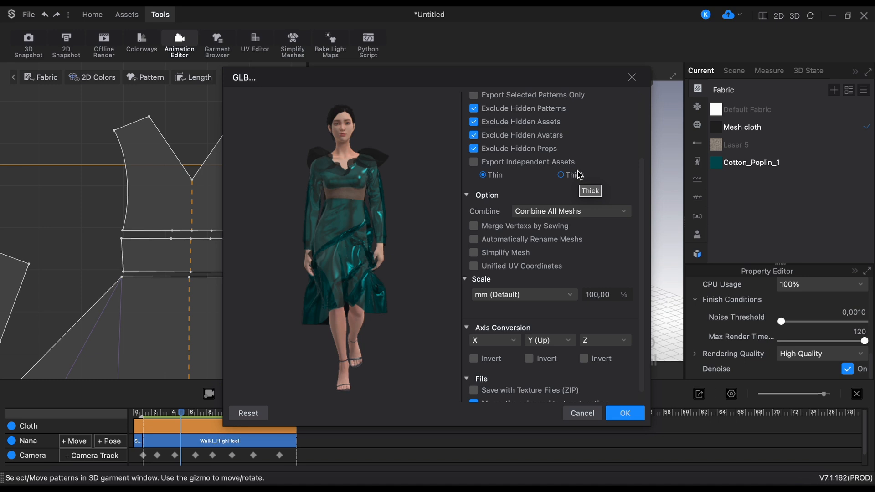
Set the export scale unit to cm and run the GLB export
{"action": "scroll", "coordinate": [575, 232], "scroll_direction": "down", "scroll_amount": 1}
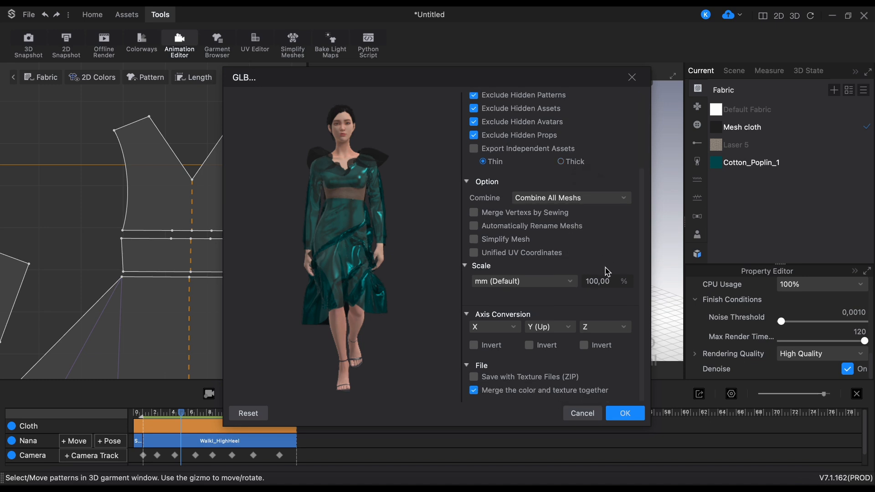
{"action": "left_click", "coordinate": [570, 282]}
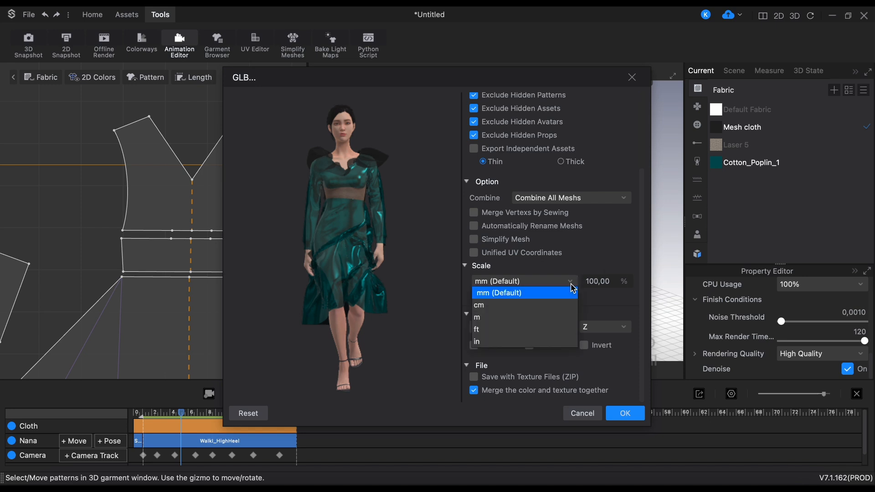
{"action": "left_click", "coordinate": [562, 306]}
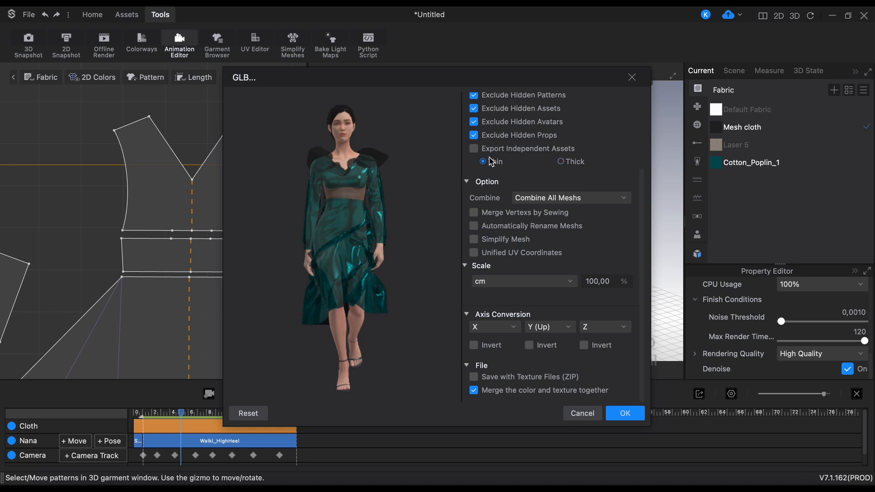
{"action": "left_click", "coordinate": [628, 418]}
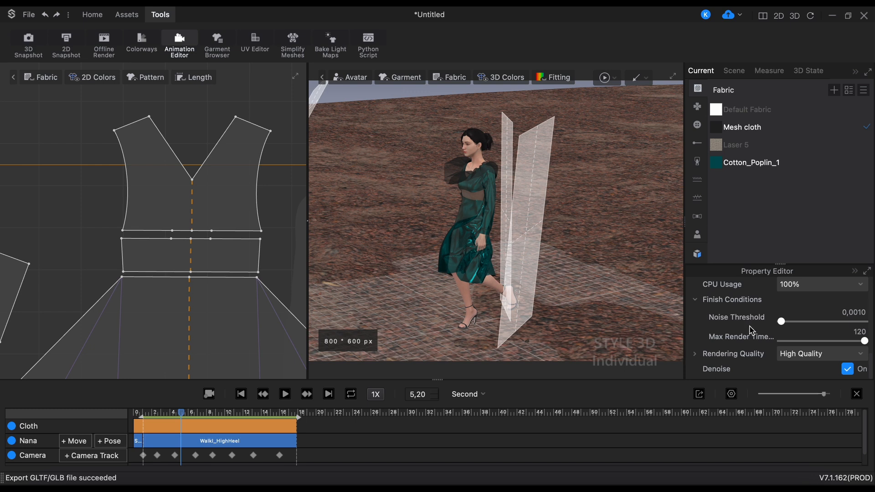
Try to set the particle distance of all garment patterns to 30
{"action": "left_click", "coordinate": [469, 240]}
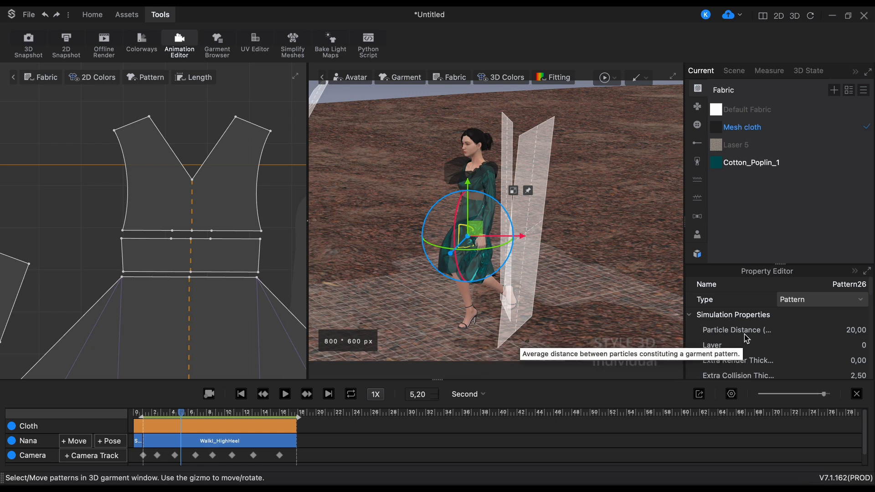
{"action": "scroll", "coordinate": [227, 211], "scroll_direction": "up", "scroll_amount": 3}
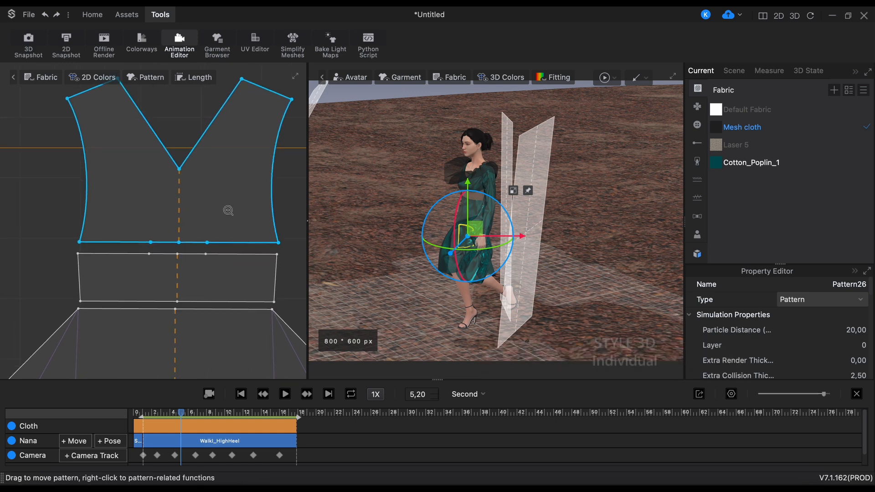
{"action": "scroll", "coordinate": [228, 211], "scroll_direction": "down", "scroll_amount": 5}
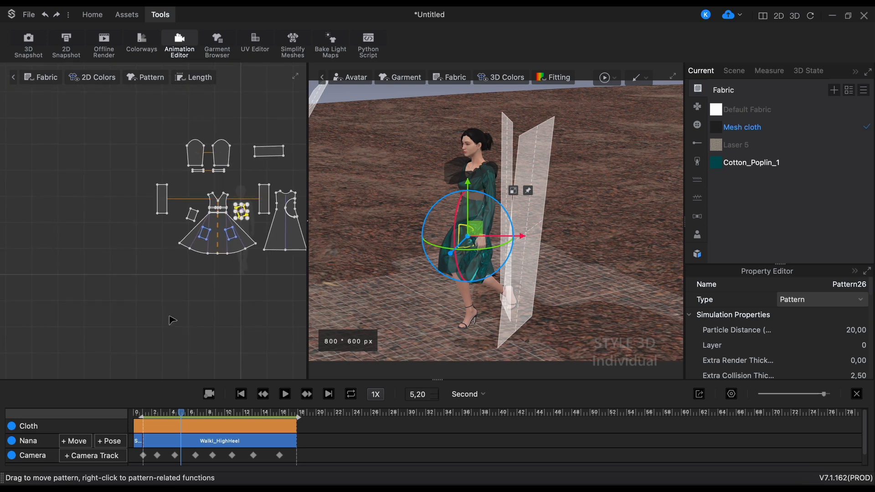
{"action": "middle_click_drag", "start_coordinate": [169, 316], "coordinate": [113, 336]}
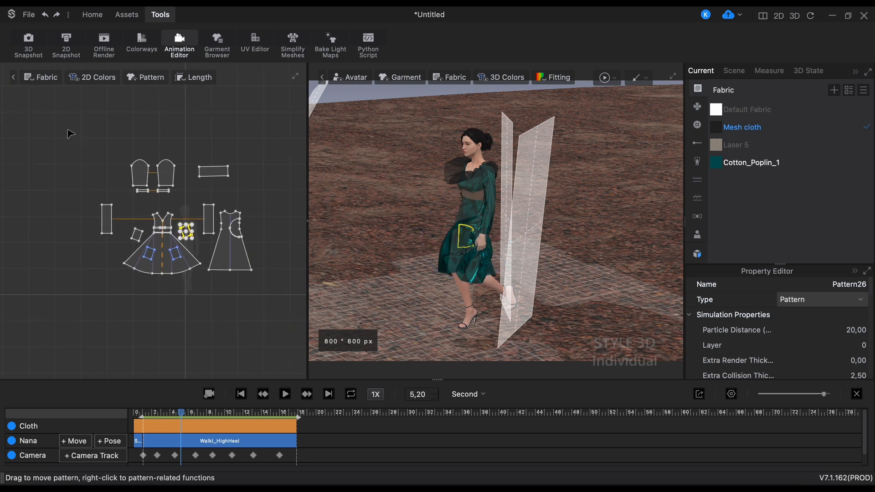
{"action": "left_click_drag", "start_coordinate": [69, 134], "coordinate": [274, 307]}
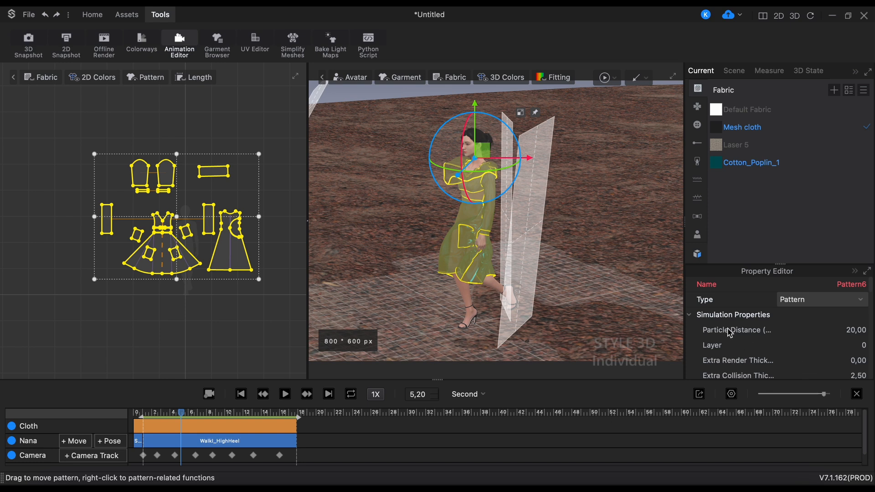
{"action": "left_click", "coordinate": [853, 334]}
{"action": "type", "text": "30"}
{"action": "key", "text": "Return"}
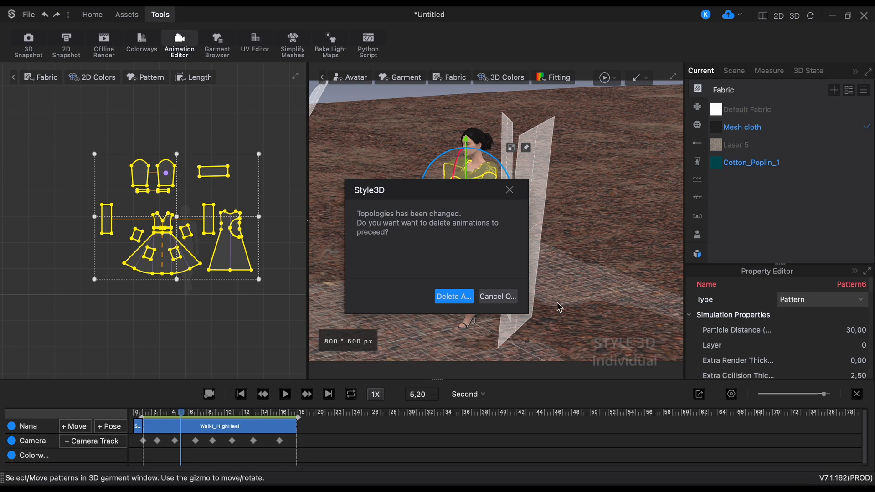
{"action": "left_click", "coordinate": [509, 297]}
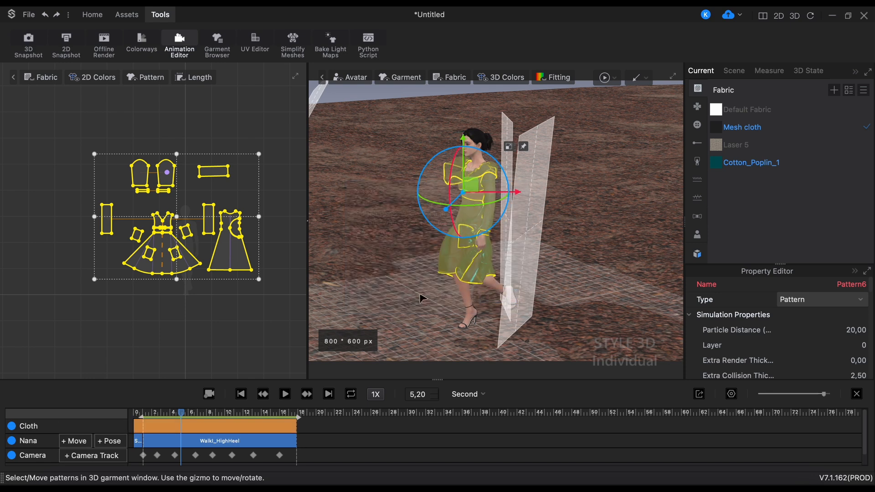
{"action": "right_click_drag", "start_coordinate": [419, 296], "coordinate": [494, 302]}
{"action": "left_click", "coordinate": [412, 251]}
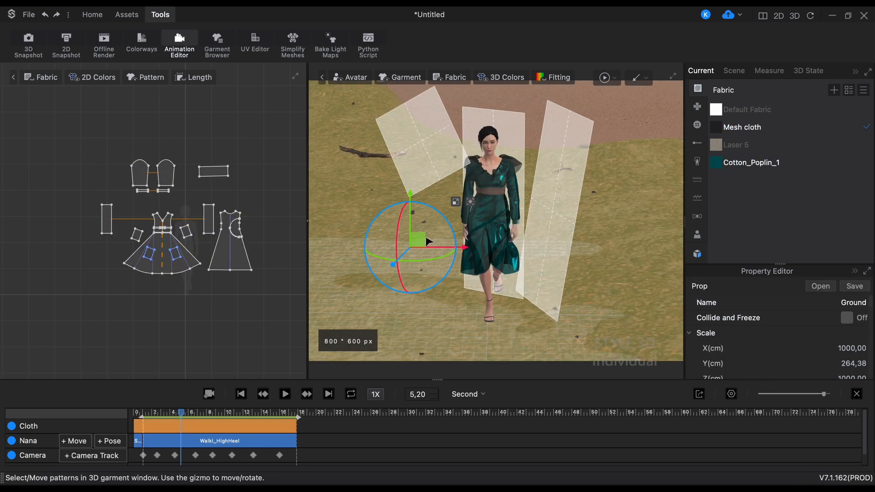
{"action": "scroll", "coordinate": [514, 214], "scroll_direction": "up", "scroll_amount": 3}
{"action": "scroll", "coordinate": [513, 213], "scroll_direction": "down", "scroll_amount": 1}
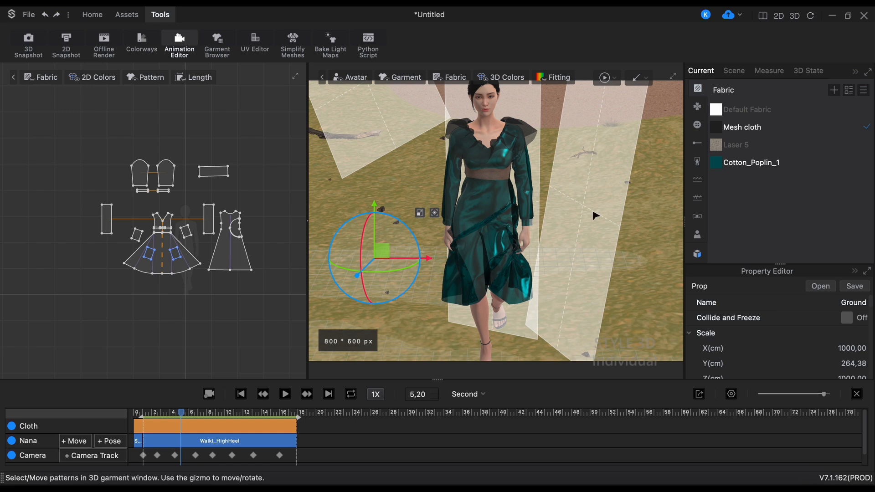
{"action": "scroll", "coordinate": [595, 215], "scroll_direction": "down", "scroll_amount": 4}
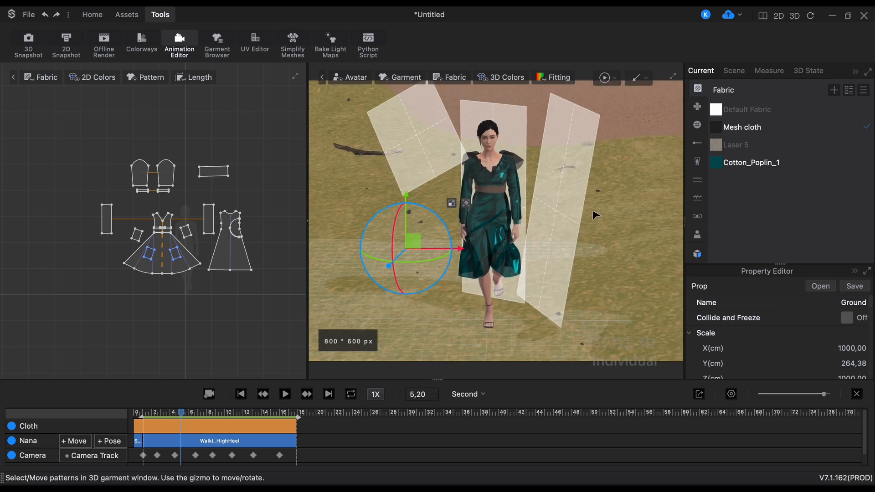